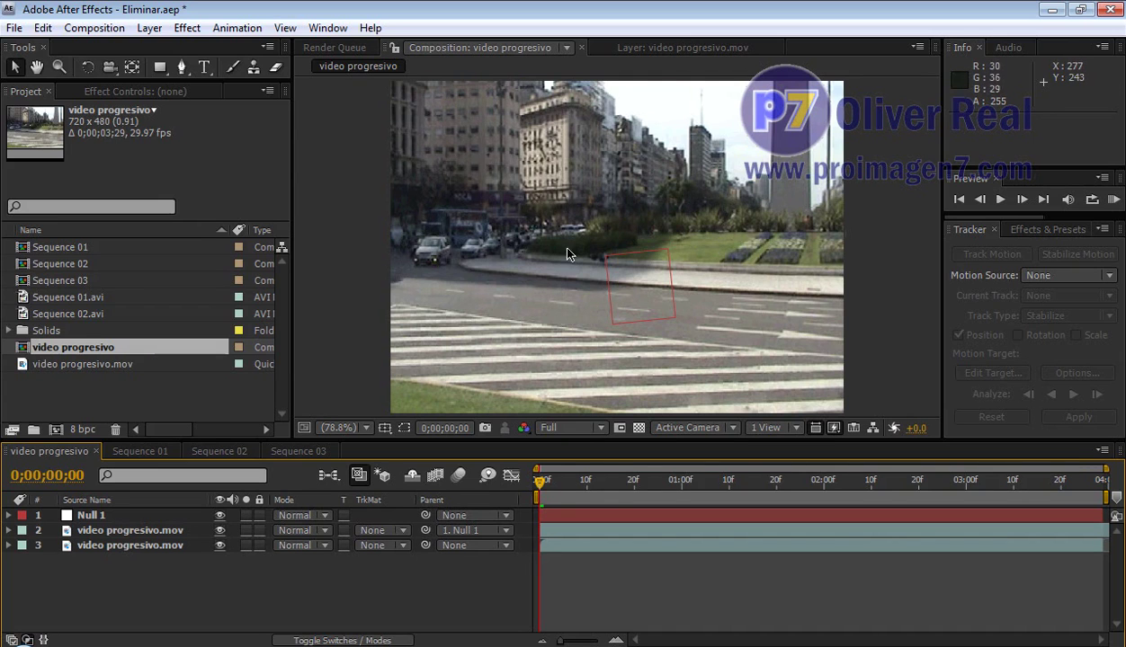
Switch to Sequence 02, fit the viewer up to 100%, and scrub the hand clip toward its end.
{"action": "left_click", "coordinate": [130, 454]}
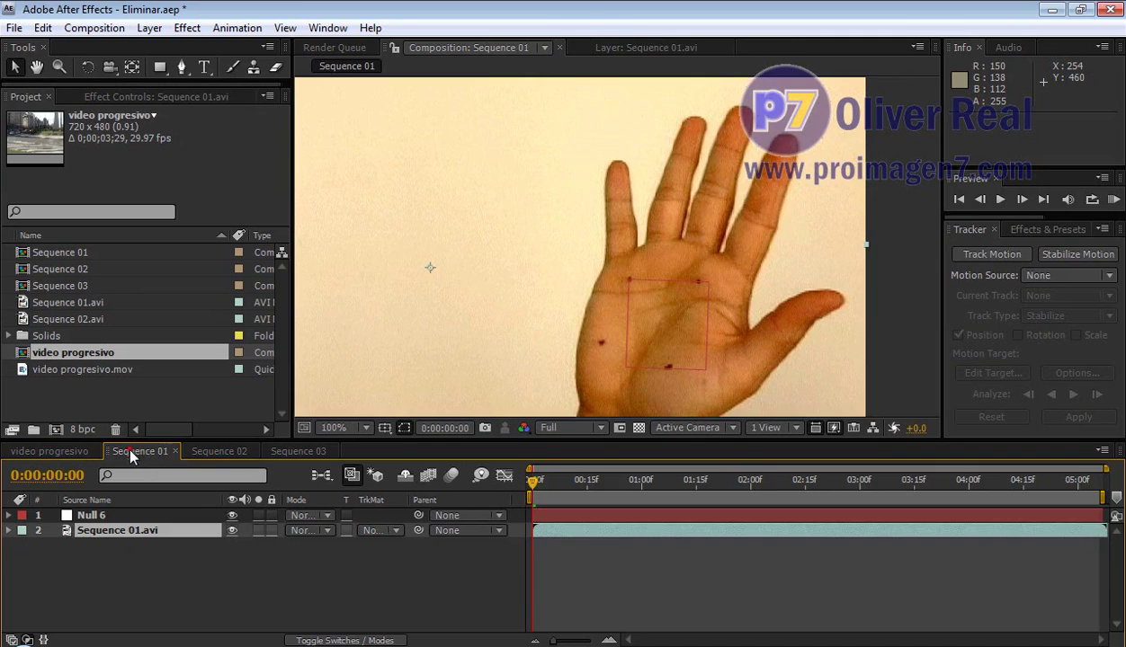
{"action": "left_click", "coordinate": [204, 450]}
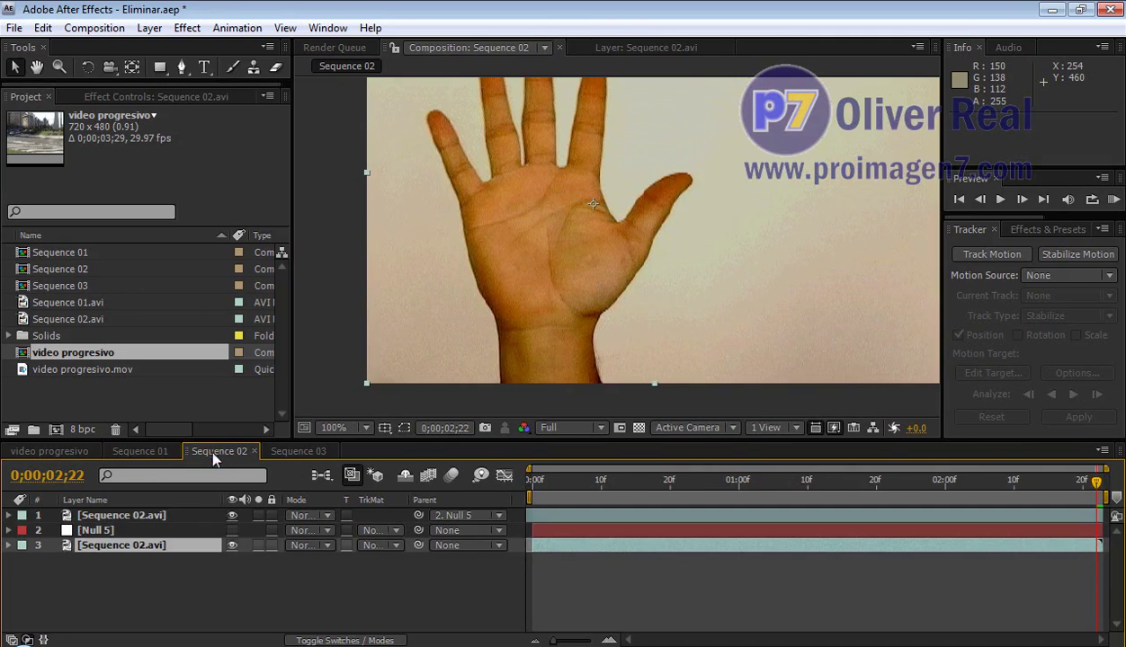
{"action": "left_click_drag", "start_coordinate": [539, 480], "coordinate": [523, 486]}
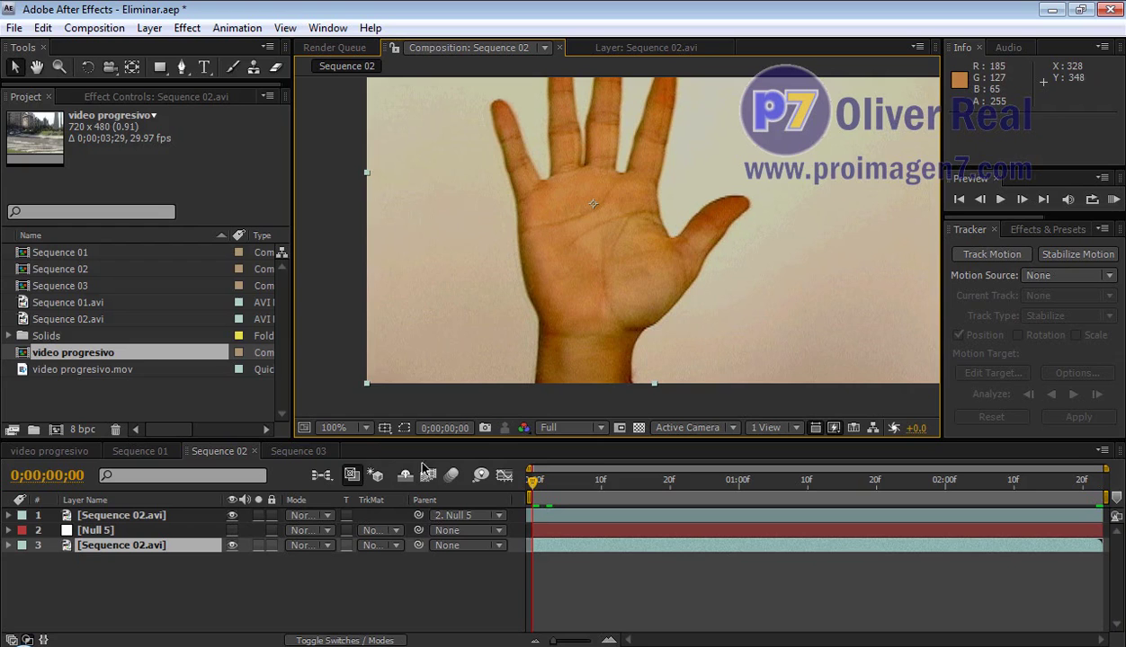
{"action": "left_click", "coordinate": [365, 428]}
{"action": "left_click", "coordinate": [364, 126]}
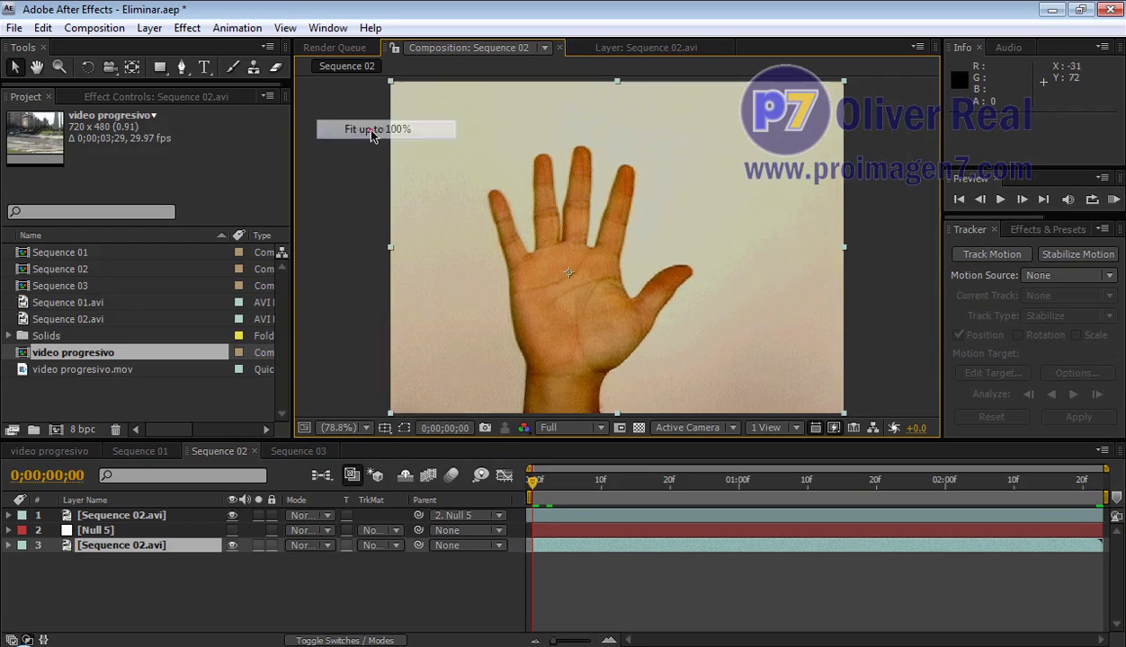
{"action": "left_click_drag", "start_coordinate": [528, 479], "coordinate": [850, 497]}
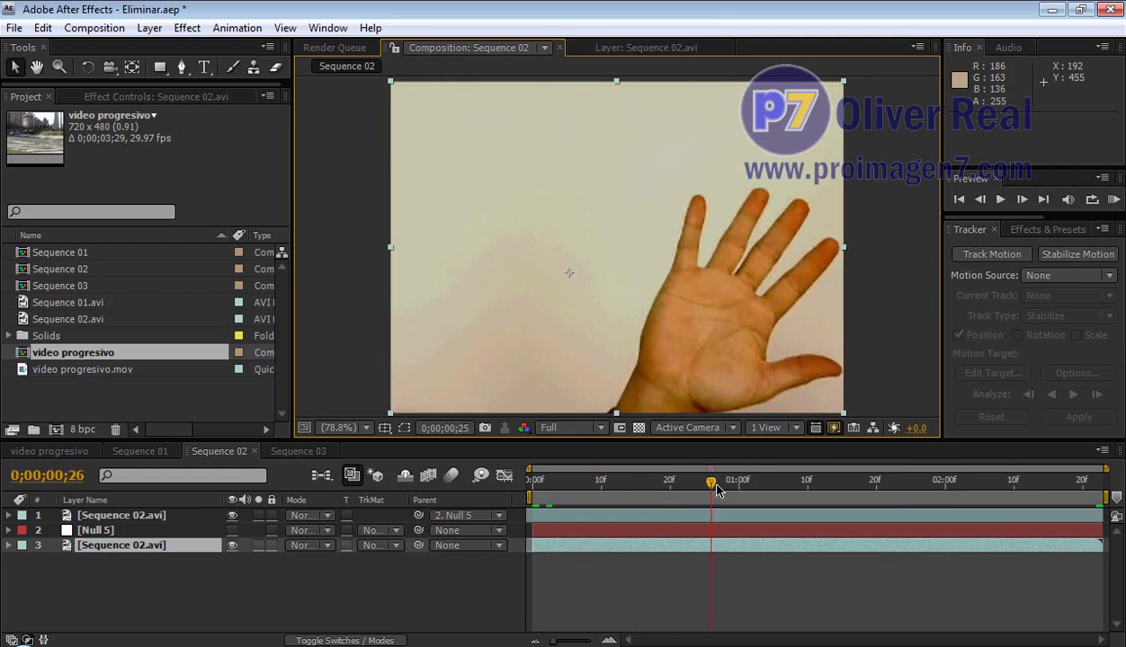
{"action": "left_click_drag", "start_coordinate": [850, 497], "coordinate": [1067, 525]}
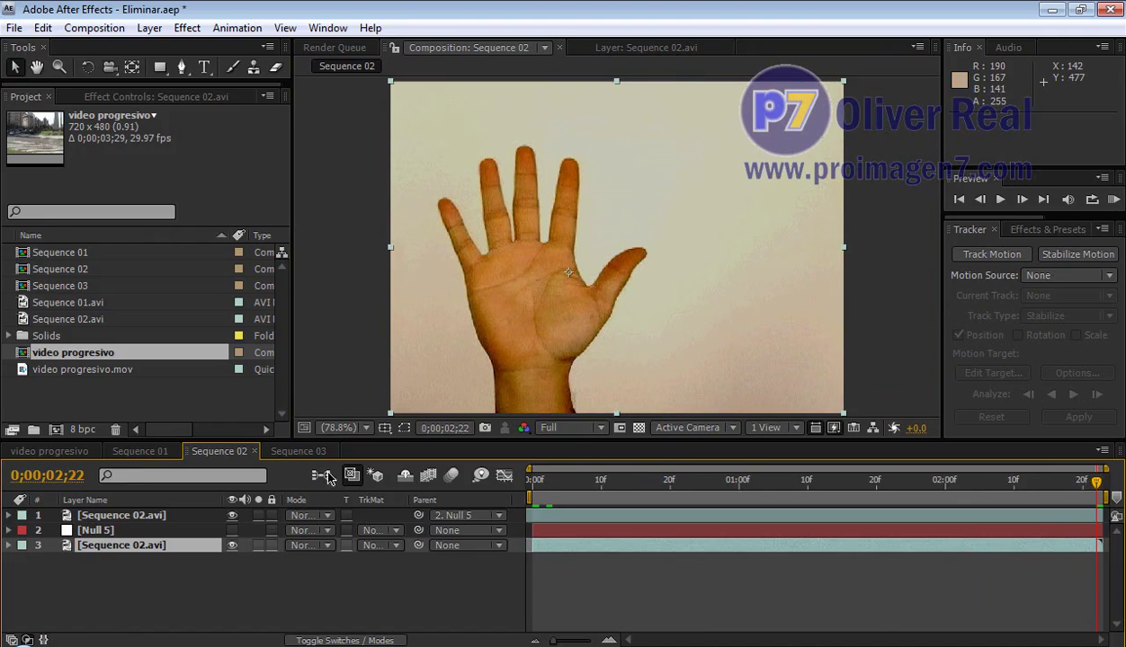
Switch to Sequence 01 and fit the viewer up to 100%.
{"action": "left_click", "coordinate": [139, 452]}
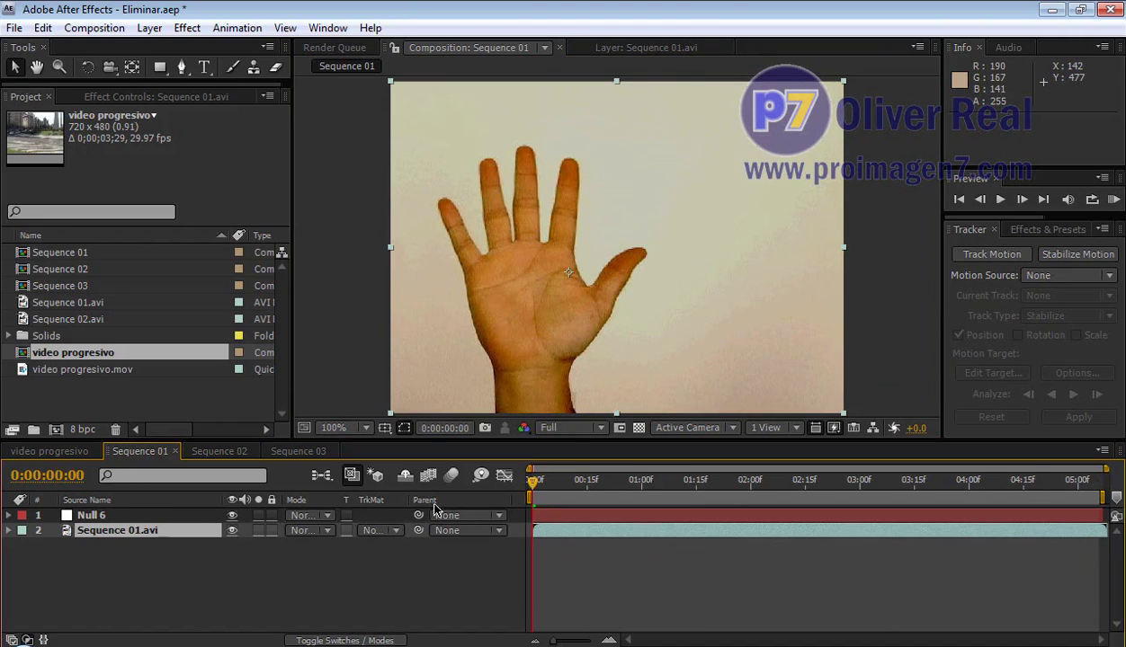
{"action": "mouse_move", "coordinate": [533, 481]}
{"action": "left_mouse_down"}
{"action": "mouse_move", "coordinate": [578, 480]}
{"action": "mouse_move", "coordinate": [506, 484]}
{"action": "left_mouse_up"}
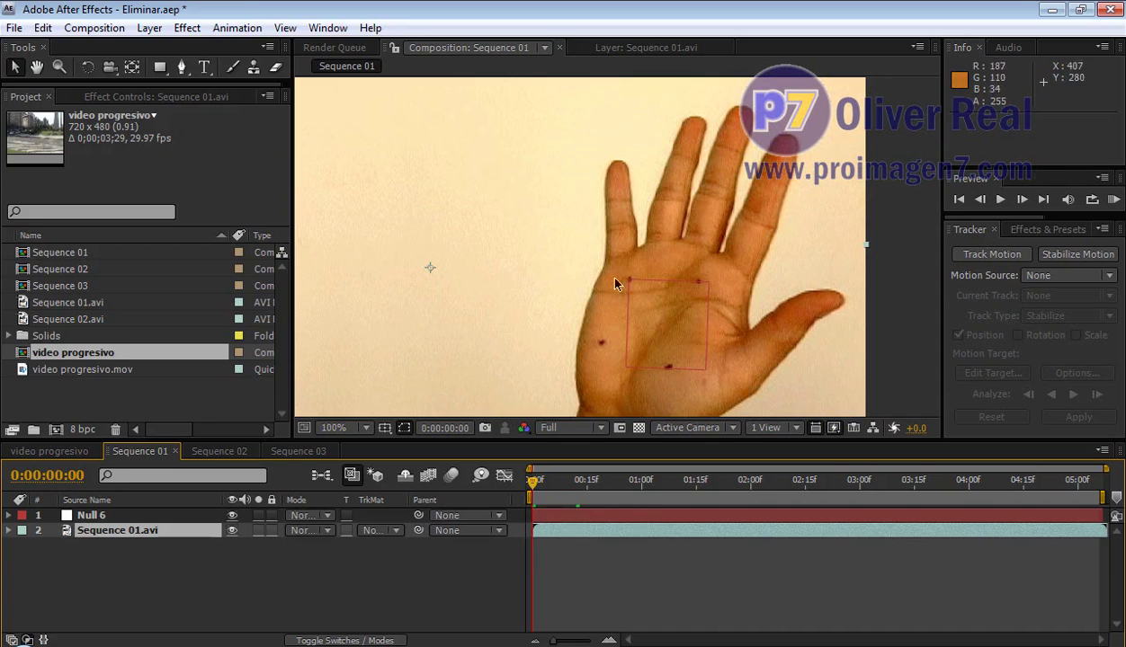
{"action": "left_click", "coordinate": [539, 483]}
{"action": "left_click", "coordinate": [365, 428]}
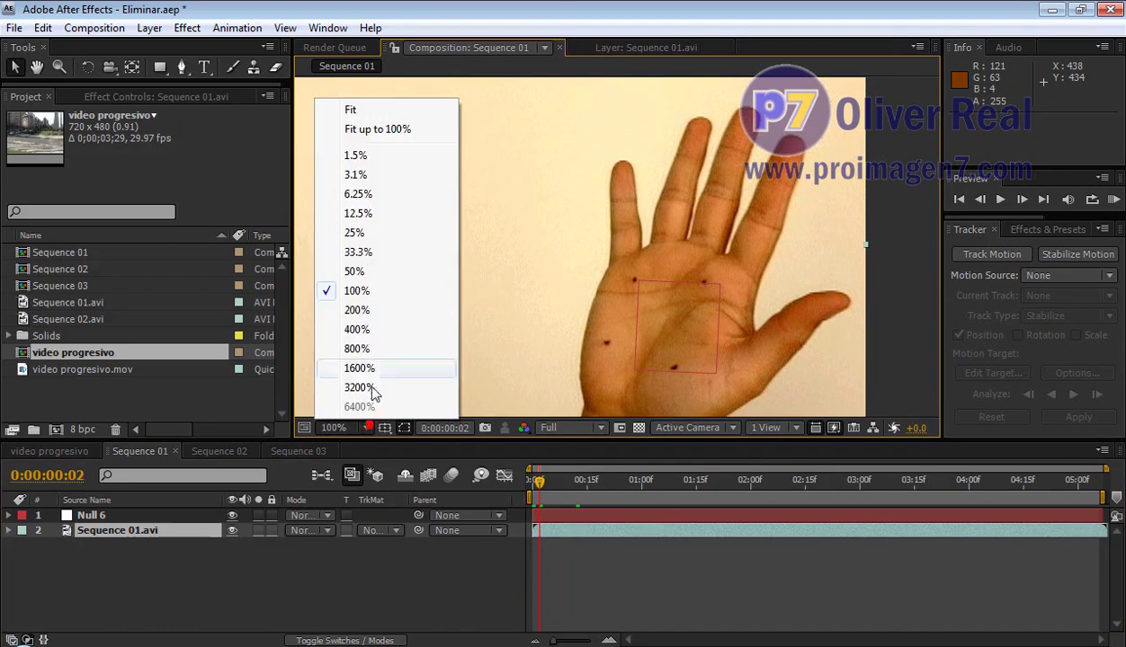
{"action": "left_click", "coordinate": [378, 129]}
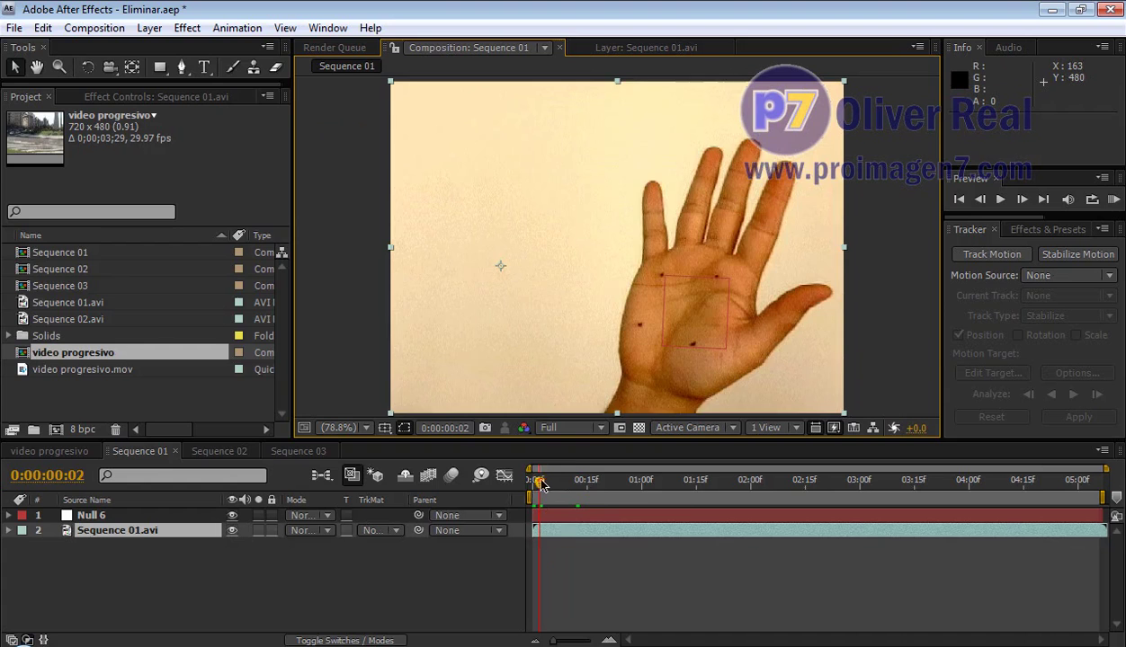
Scrub the tracked hand footage to check the tracker box on later frames, then return to the start.
{"action": "left_click", "coordinate": [564, 482]}
{"action": "mouse_move", "coordinate": [564, 483]}
{"action": "left_mouse_down"}
{"action": "mouse_move", "coordinate": [627, 503]}
{"action": "mouse_move", "coordinate": [520, 510]}
{"action": "left_mouse_up"}
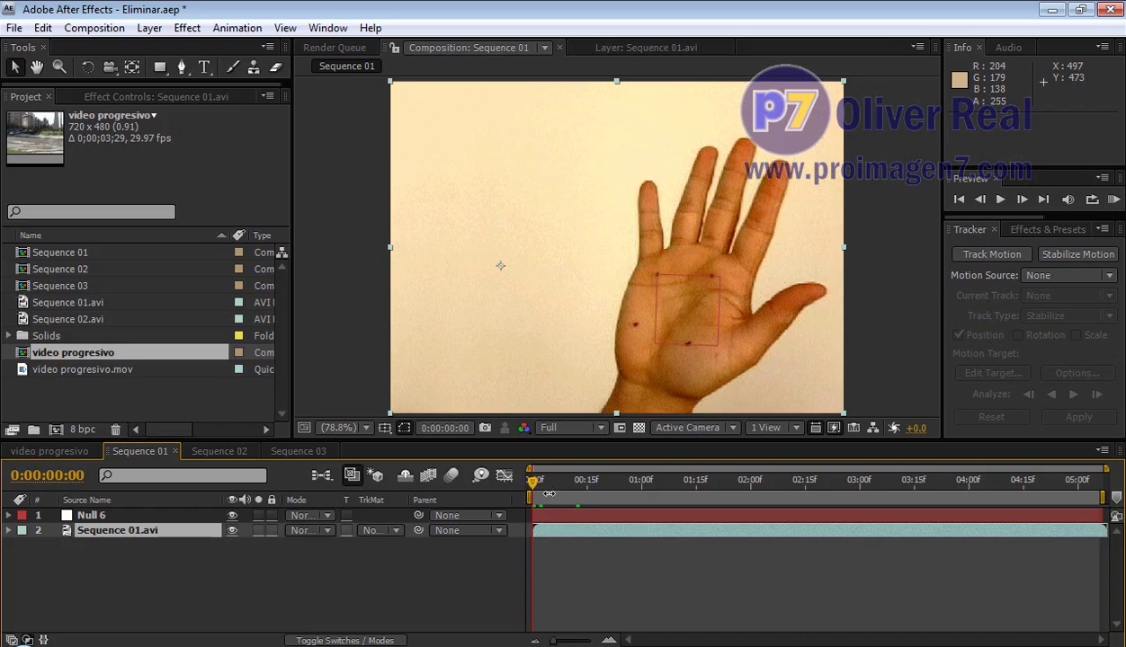
{"action": "left_click_drag", "start_coordinate": [533, 480], "coordinate": [744, 481]}
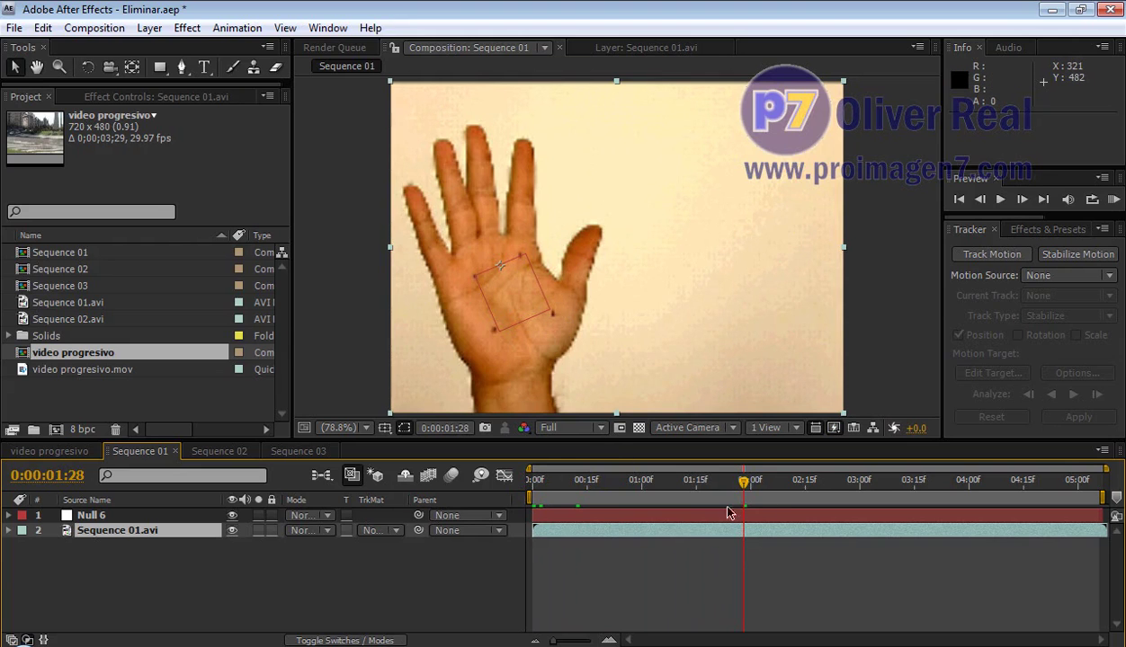
{"action": "mouse_move", "coordinate": [742, 482]}
{"action": "left_mouse_down"}
{"action": "mouse_move", "coordinate": [788, 482]}
{"action": "mouse_move", "coordinate": [771, 496]}
{"action": "mouse_move", "coordinate": [848, 494]}
{"action": "left_mouse_up"}
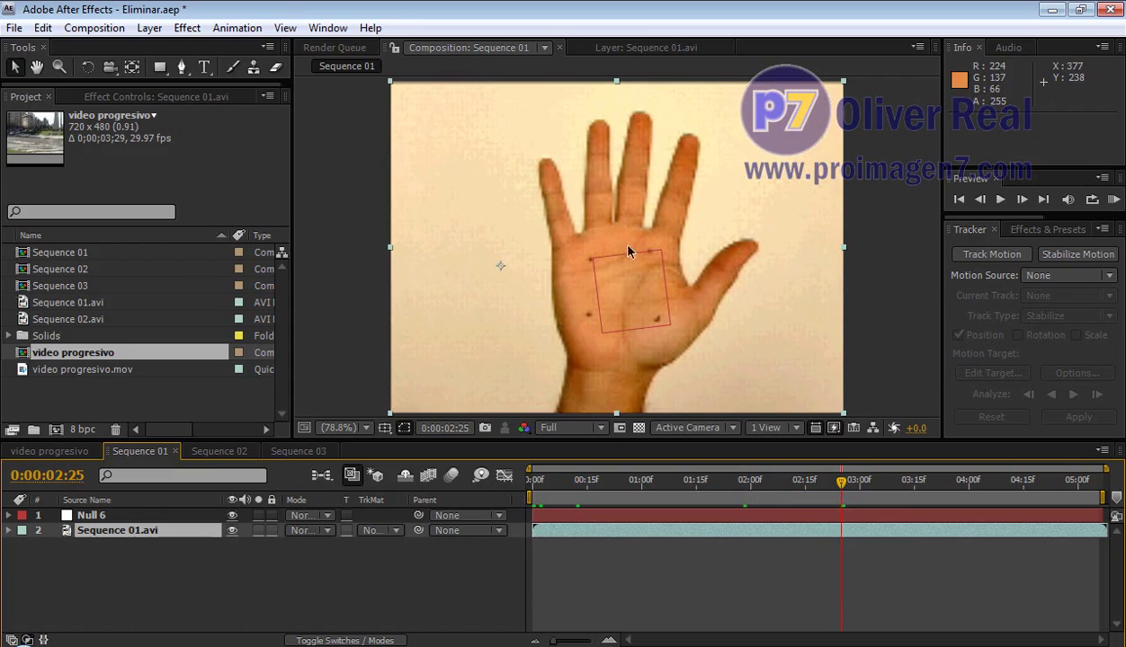
{"action": "left_click_drag", "start_coordinate": [840, 481], "coordinate": [511, 478]}
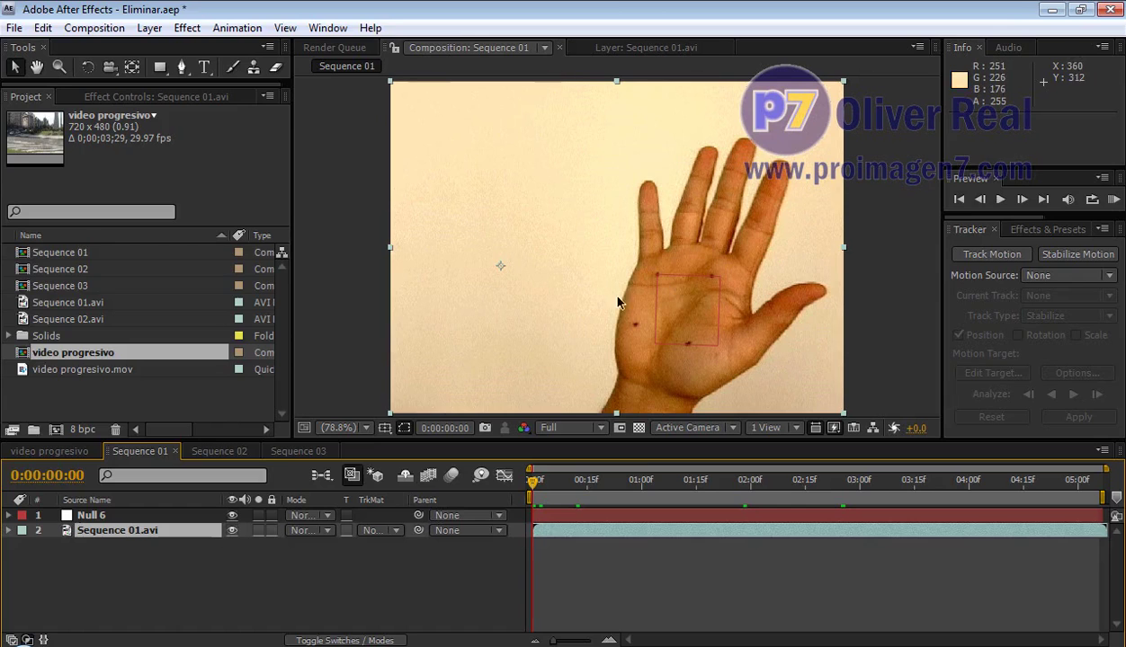
{"action": "left_click", "coordinate": [649, 629]}
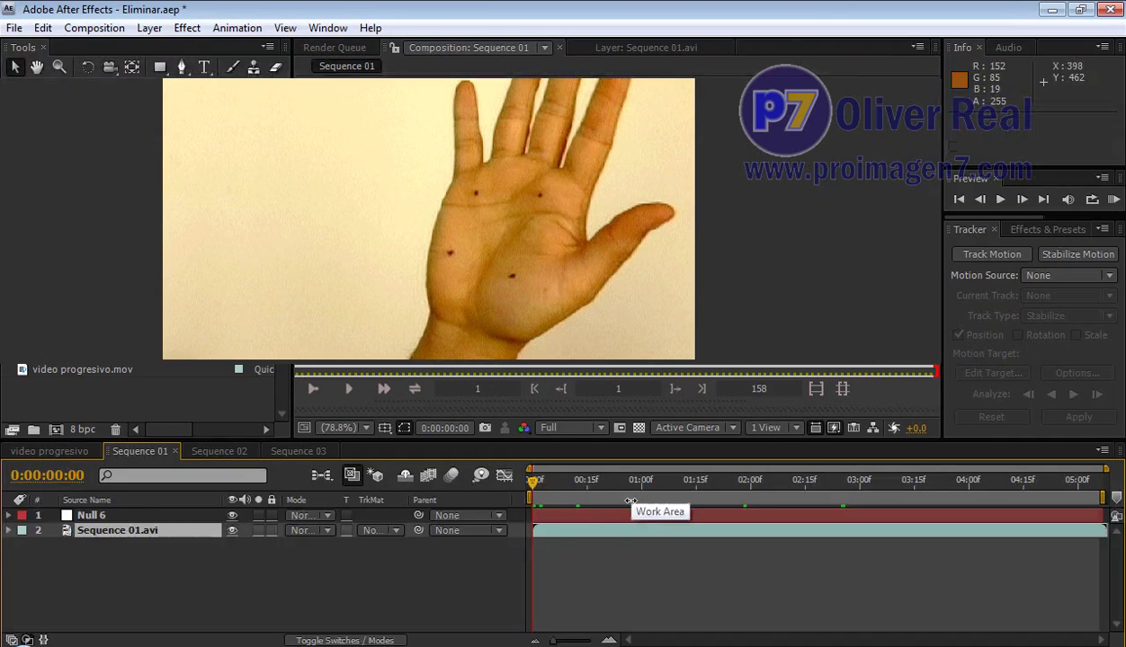
{"action": "left_click", "coordinate": [466, 590]}
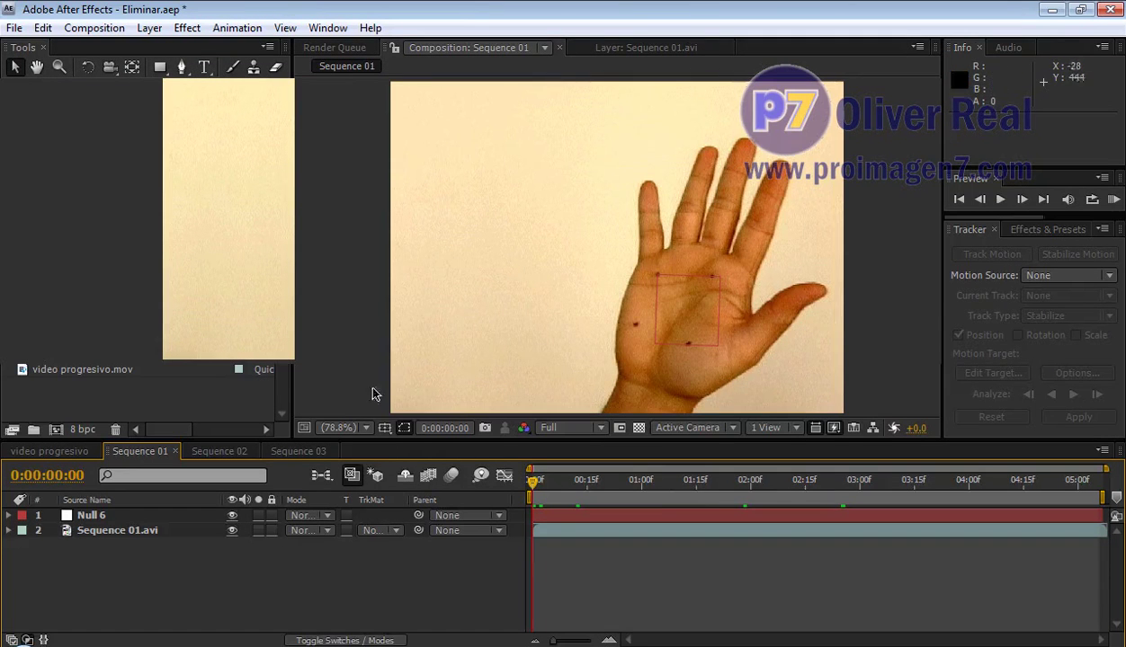
{"action": "left_click", "coordinate": [1048, 9]}
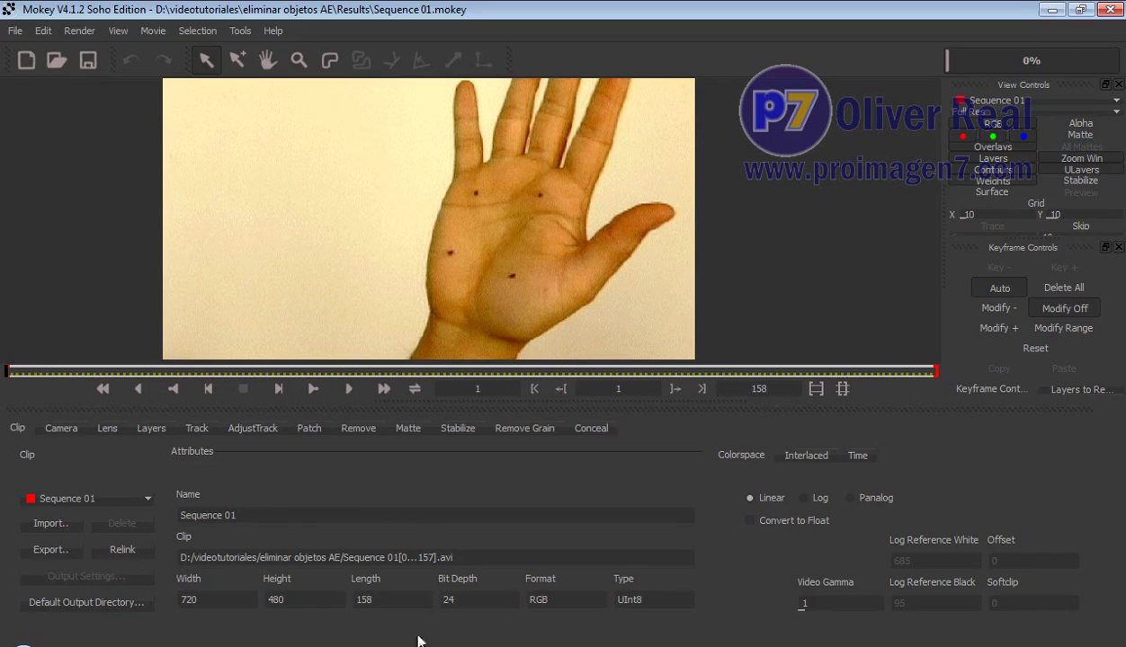
{"action": "left_click", "coordinate": [400, 641]}
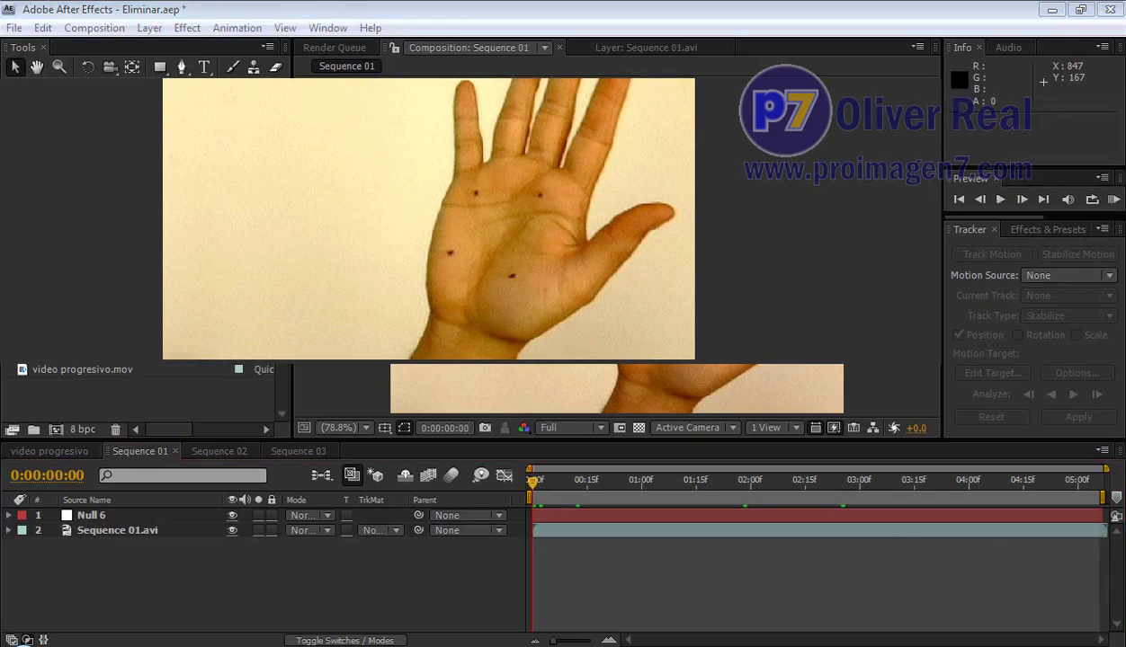
{"action": "left_click", "coordinate": [23, 646]}
{"action": "left_click", "coordinate": [1050, 10]}
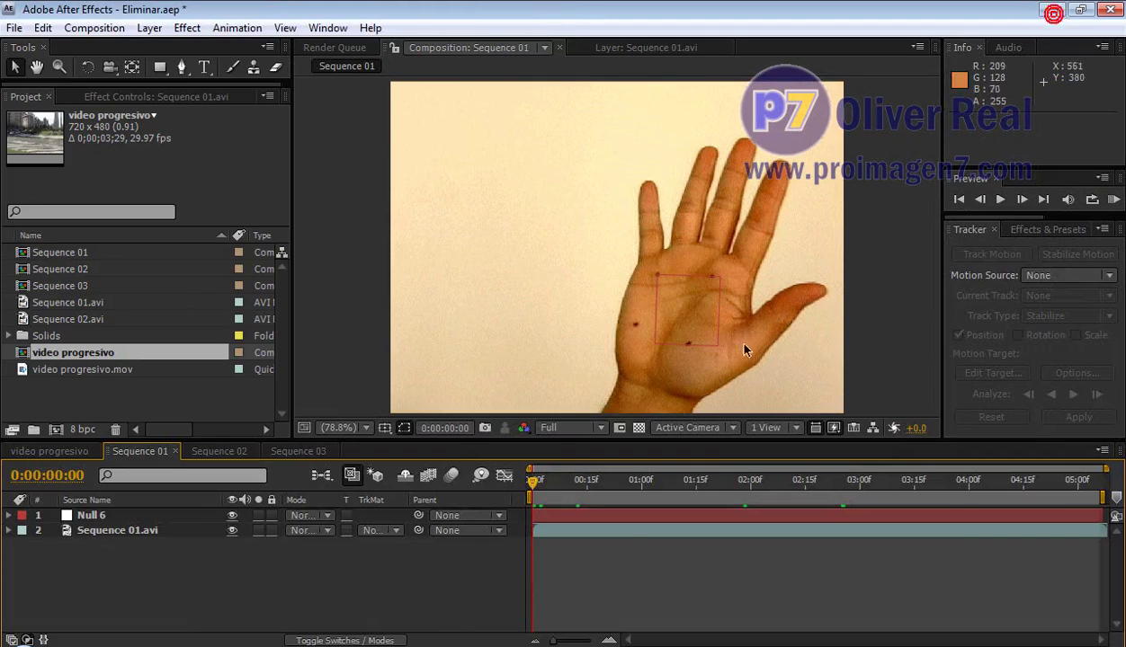
In video progresivo, solo layer 3 and preview the unpatched footage with the walking man.
{"action": "left_click", "coordinate": [562, 13]}
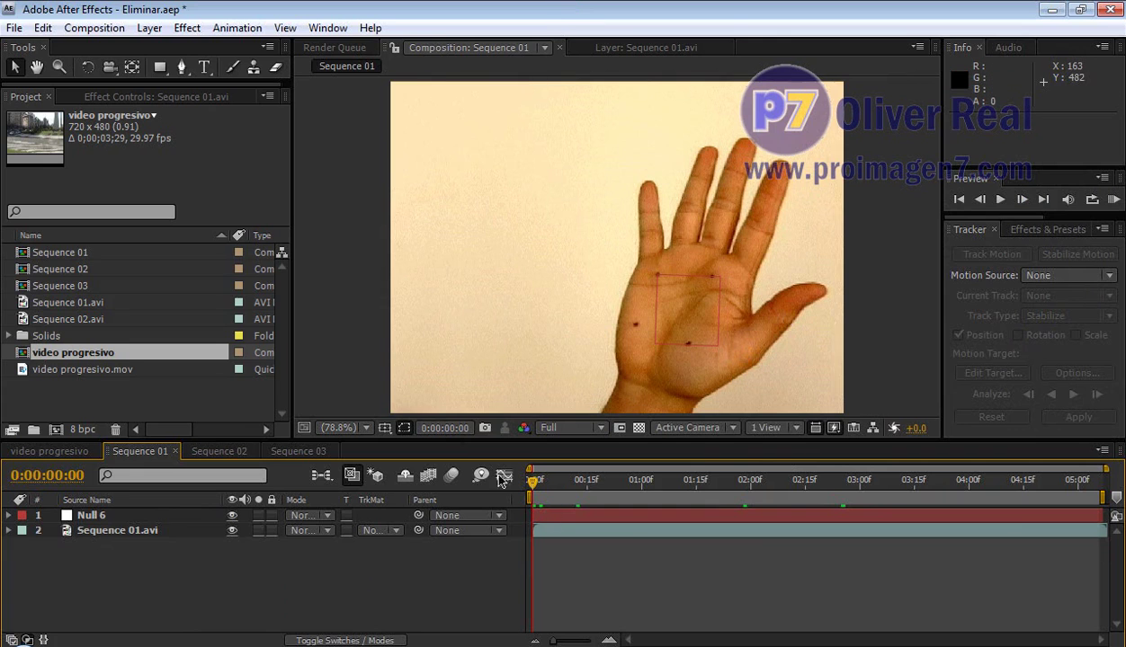
{"action": "left_click", "coordinate": [38, 449]}
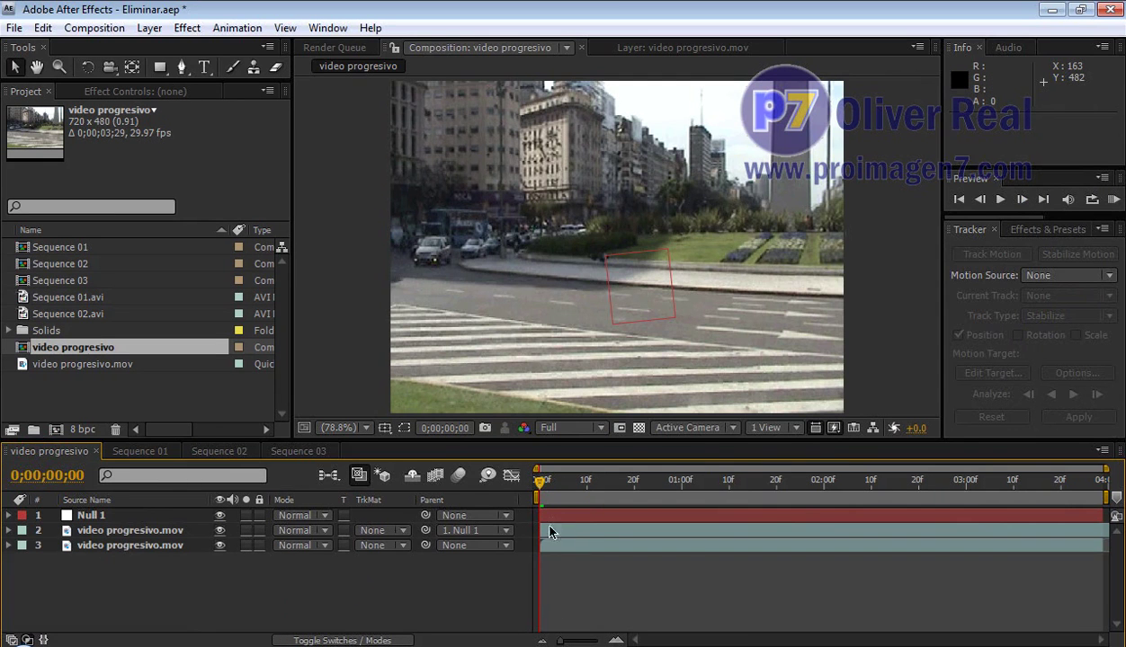
{"action": "left_click", "coordinate": [246, 545]}
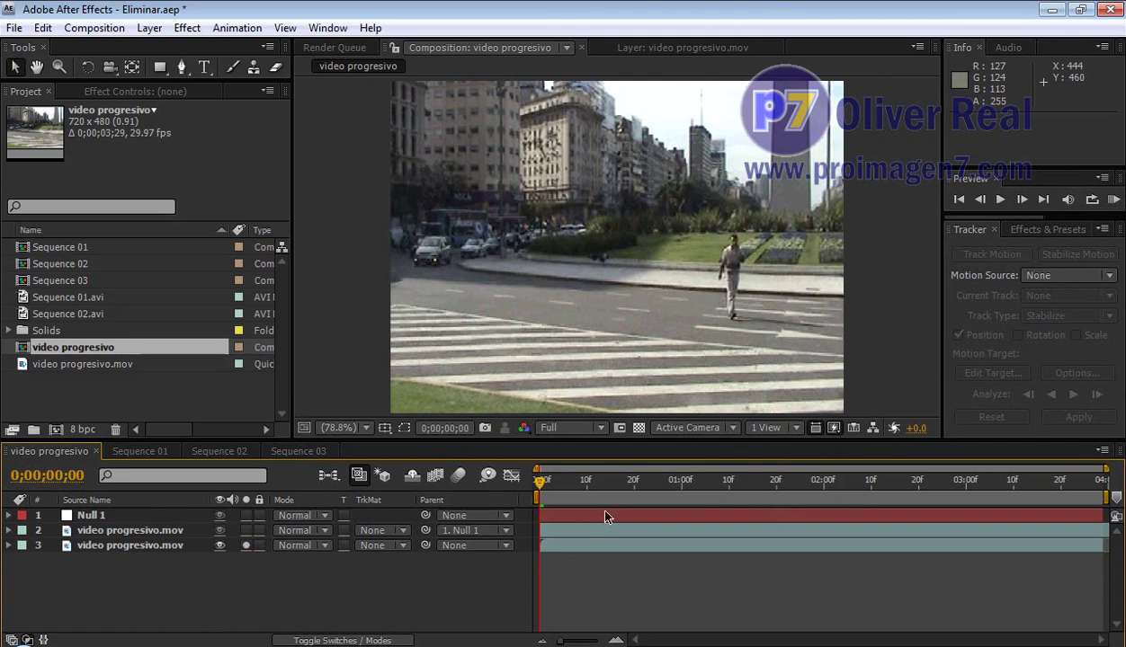
{"action": "mouse_move", "coordinate": [539, 481]}
{"action": "left_mouse_down"}
{"action": "mouse_move", "coordinate": [1025, 559]}
{"action": "mouse_move", "coordinate": [555, 524]}
{"action": "left_mouse_up"}
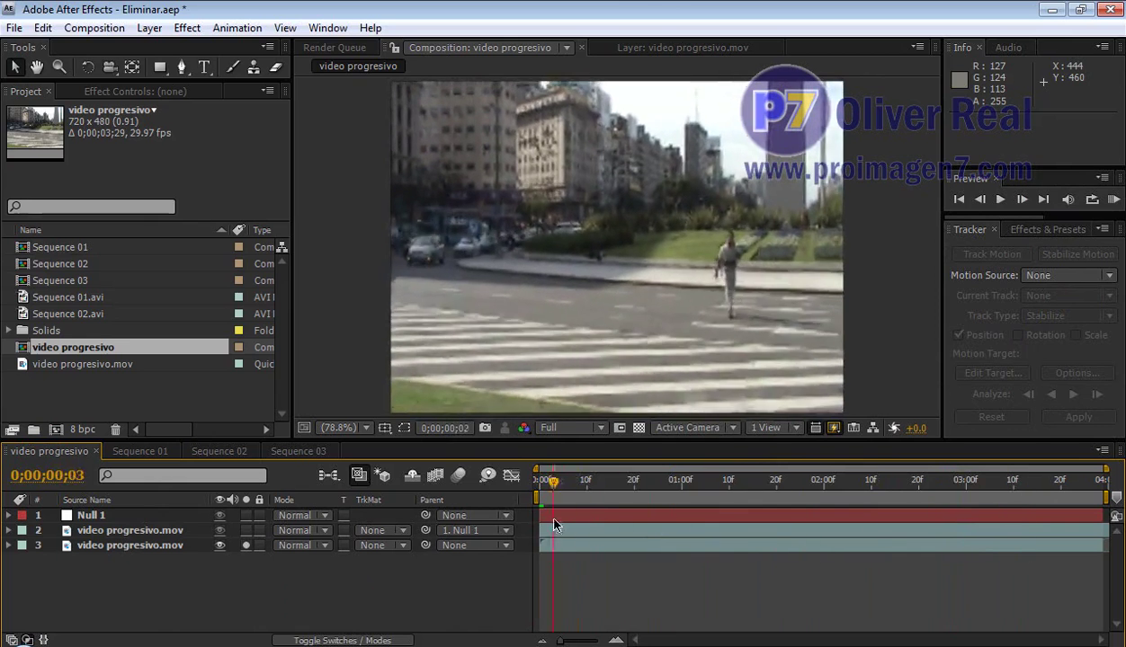
{"action": "left_click_drag", "start_coordinate": [555, 524], "coordinate": [600, 512]}
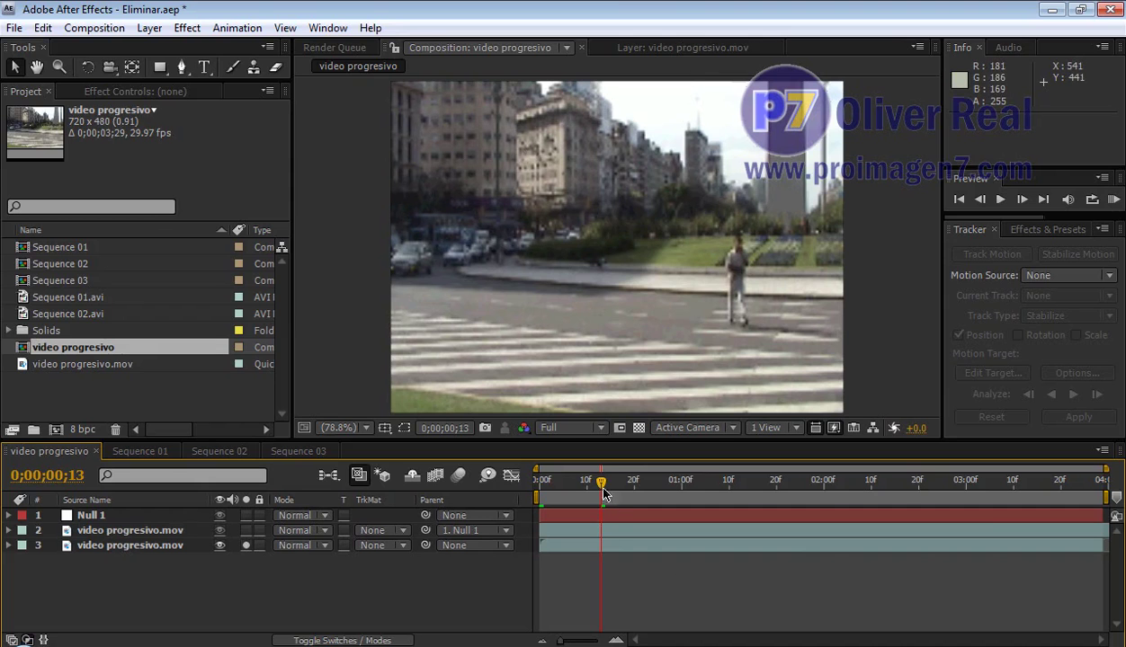
{"action": "left_click_drag", "start_coordinate": [601, 489], "coordinate": [688, 486]}
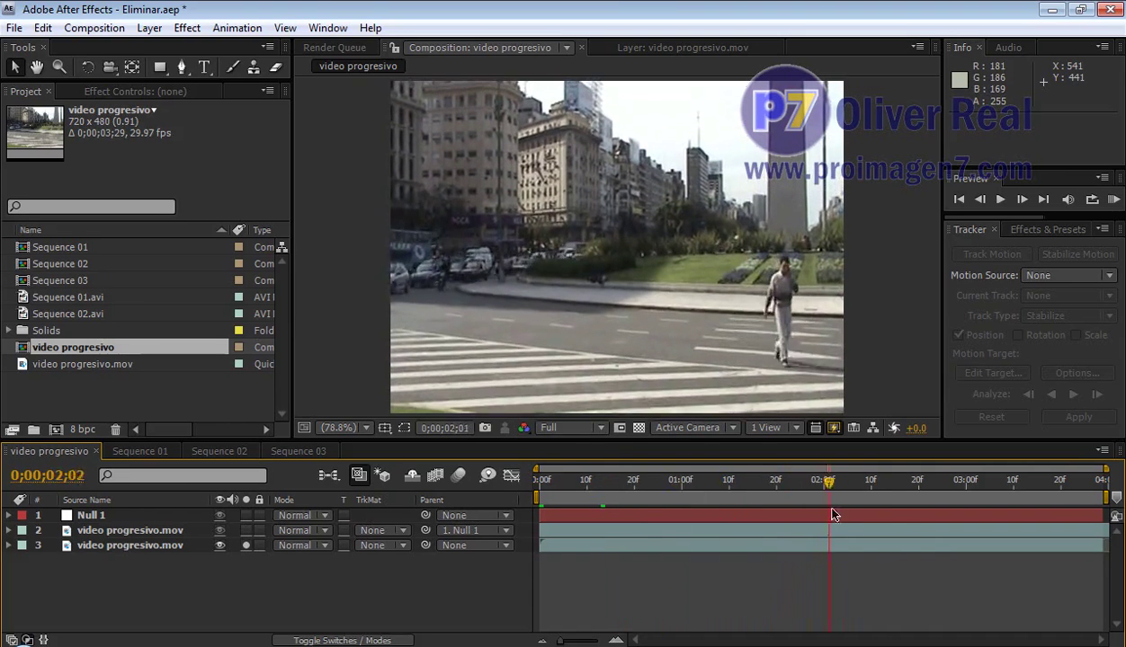
{"action": "mouse_move", "coordinate": [980, 536]}
{"action": "left_mouse_down"}
{"action": "mouse_move", "coordinate": [818, 519]}
{"action": "mouse_move", "coordinate": [936, 524]}
{"action": "mouse_move", "coordinate": [517, 502]}
{"action": "left_mouse_up"}
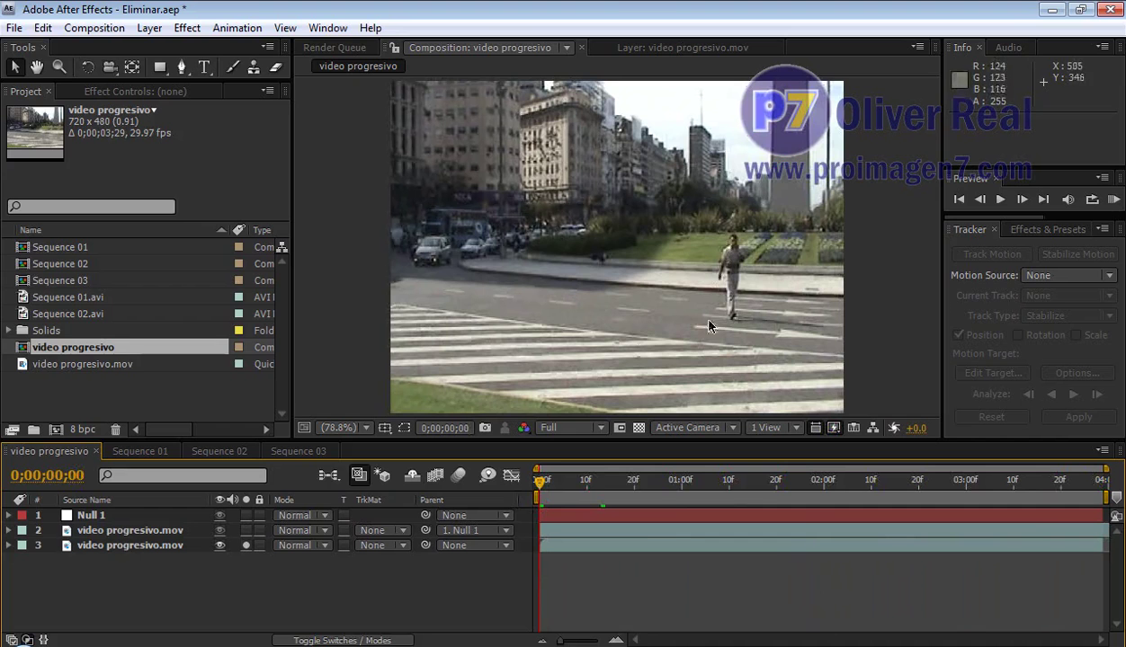
{"action": "left_click_drag", "start_coordinate": [543, 485], "coordinate": [1095, 545]}
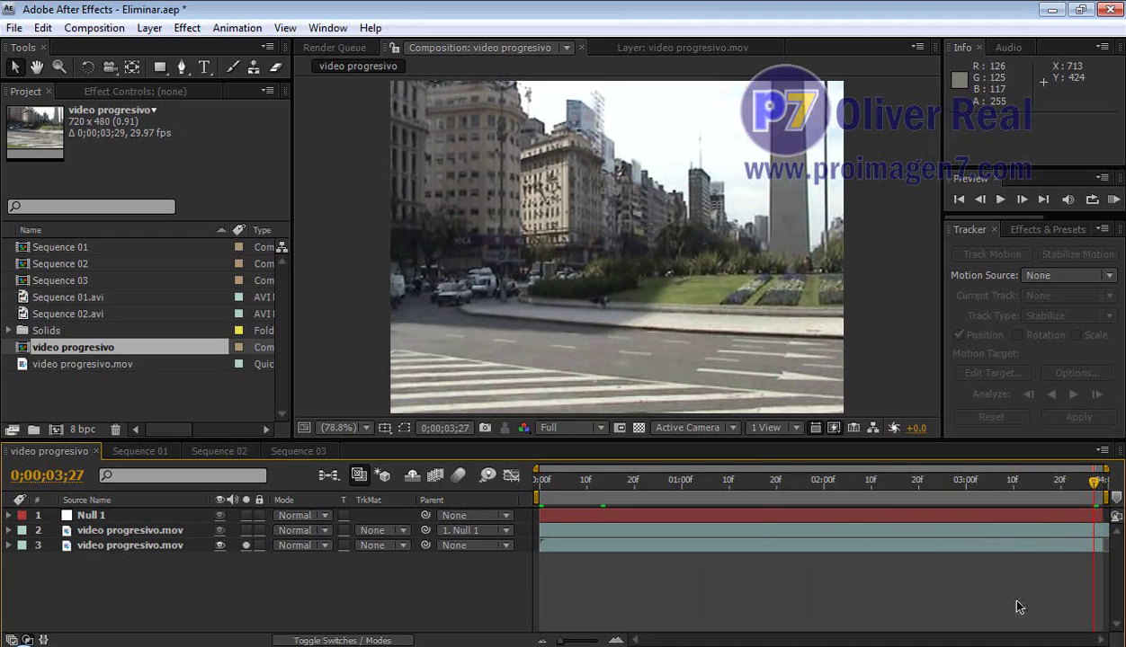
{"action": "left_click_drag", "start_coordinate": [1093, 487], "coordinate": [542, 501]}
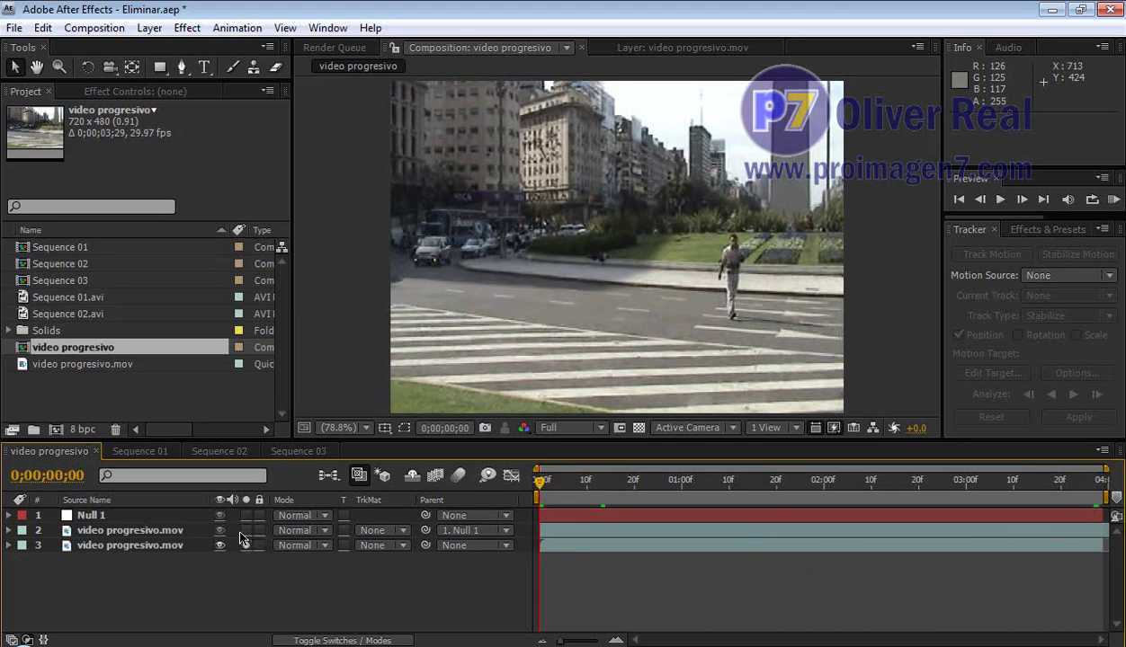
Solo layer 2 as well and preview the street with the man removed.
{"action": "left_click_drag", "start_coordinate": [247, 531], "coordinate": [247, 545]}
{"action": "left_click", "coordinate": [556, 483]}
{"action": "mouse_move", "coordinate": [555, 488]}
{"action": "left_mouse_down"}
{"action": "mouse_move", "coordinate": [1112, 555]}
{"action": "mouse_move", "coordinate": [538, 519]}
{"action": "left_mouse_up"}
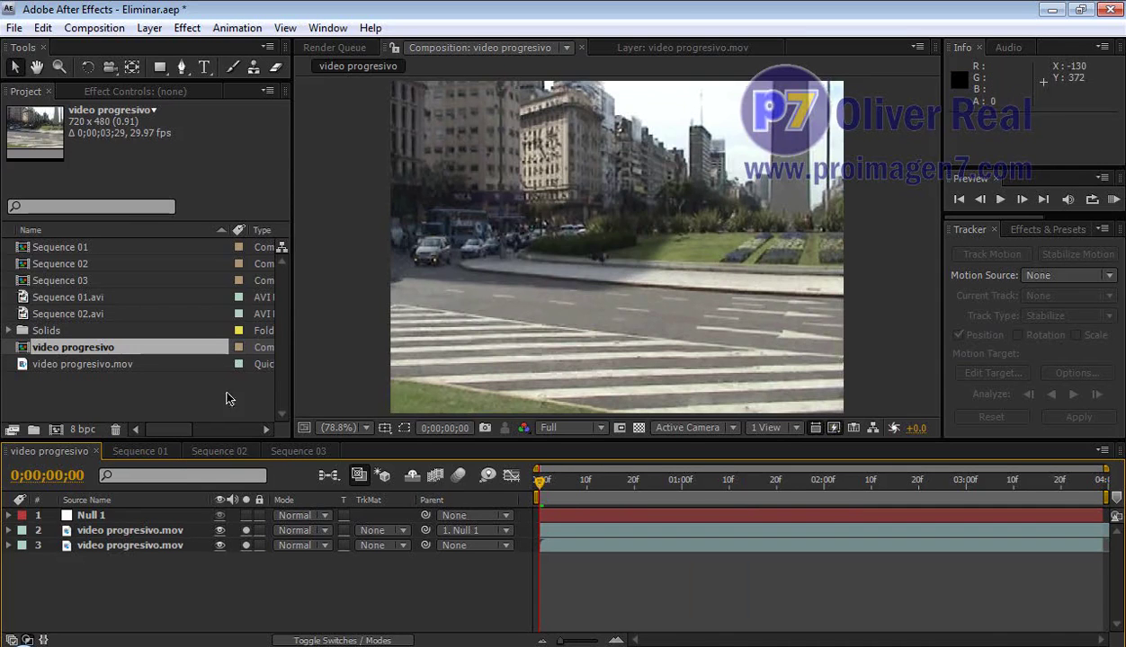
Preview the Sequence 01 hand clip from its opening frames to its end.
{"action": "left_click", "coordinate": [153, 455]}
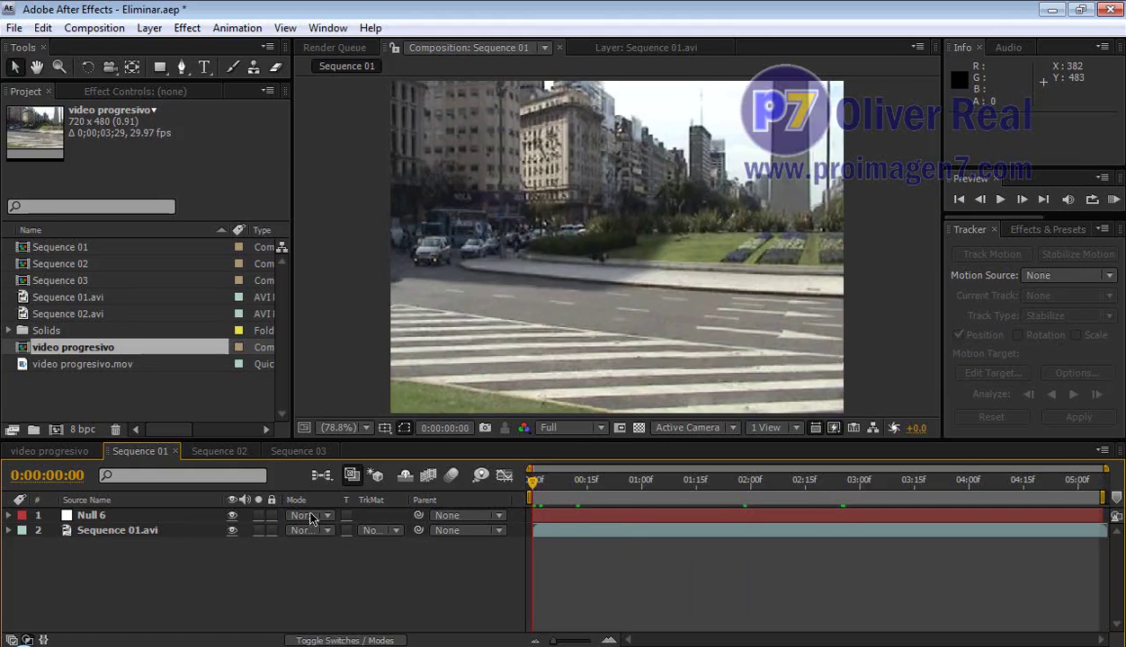
{"action": "left_click", "coordinate": [565, 487]}
{"action": "left_click_drag", "start_coordinate": [568, 484], "coordinate": [527, 486]}
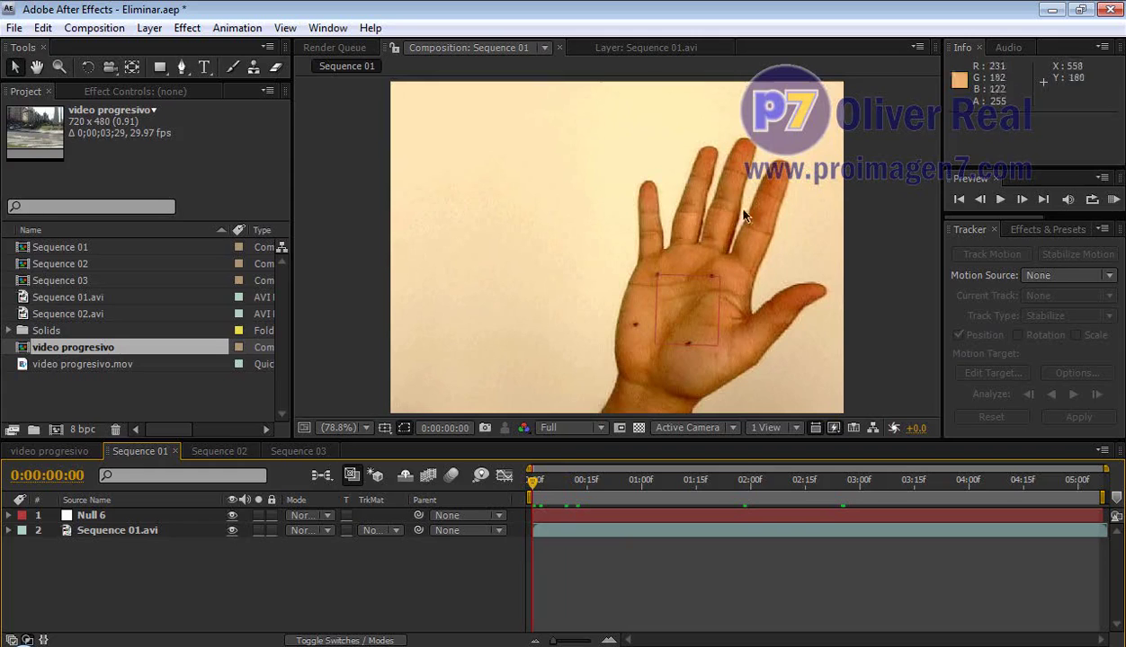
{"action": "left_click", "coordinate": [536, 485]}
{"action": "mouse_move", "coordinate": [535, 485]}
{"action": "left_mouse_down"}
{"action": "mouse_move", "coordinate": [1079, 531]}
{"action": "mouse_move", "coordinate": [288, 469]}
{"action": "left_mouse_up"}
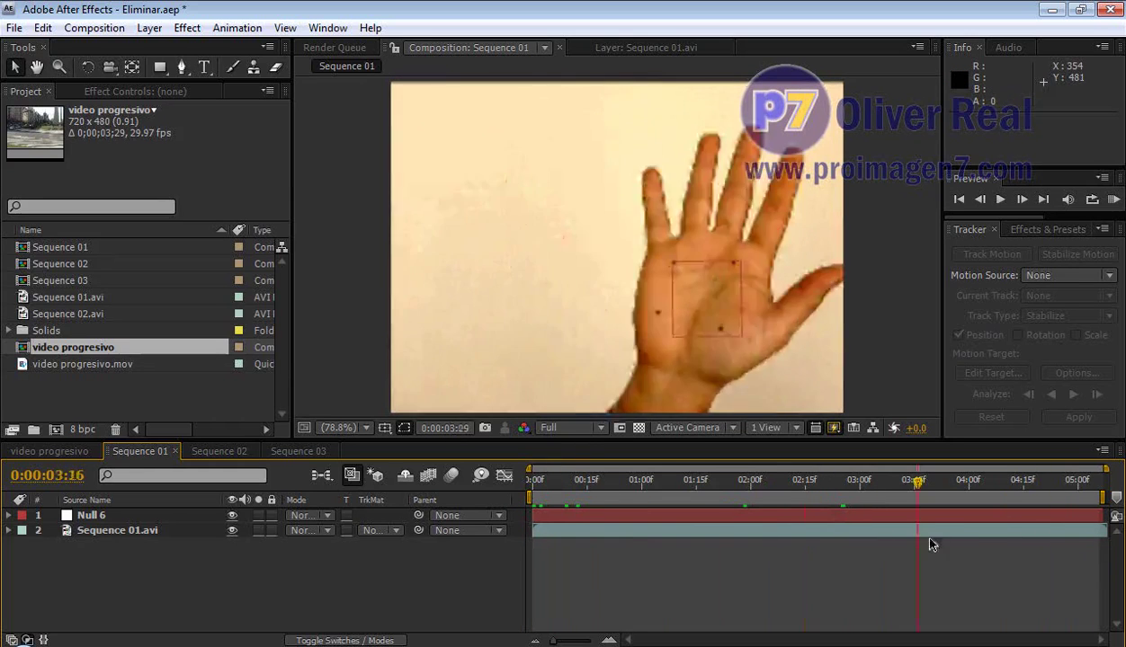
In Sequence 02, turn off layer 1's visibility and preview the clip with the duplicate hidden.
{"action": "left_click", "coordinate": [219, 450]}
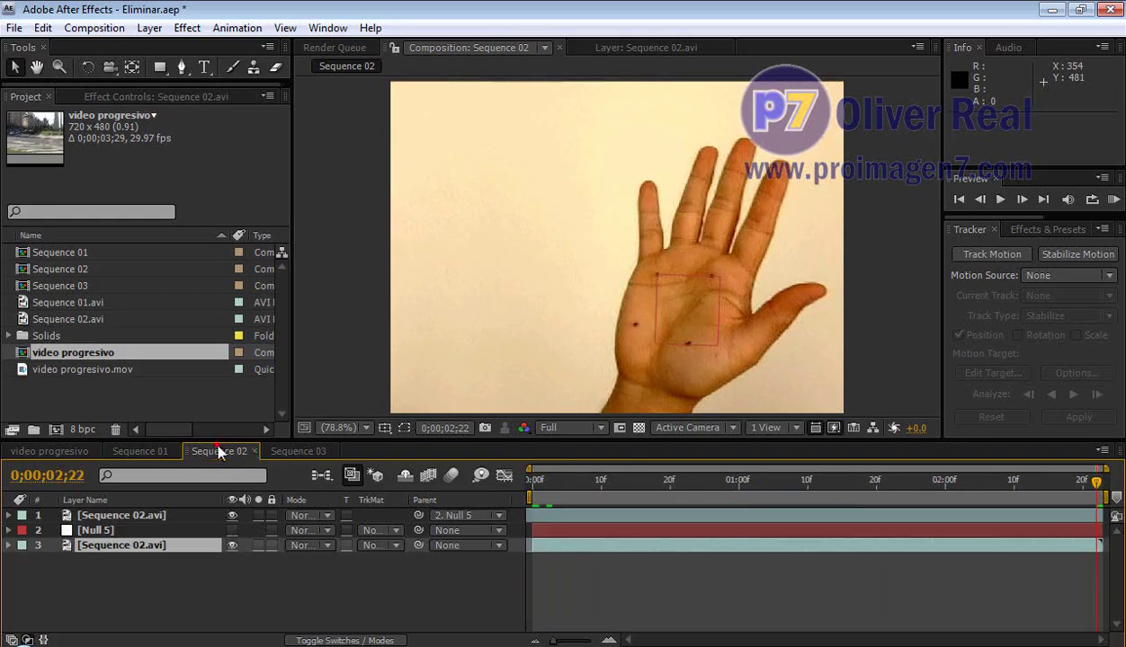
{"action": "mouse_move", "coordinate": [536, 483]}
{"action": "left_mouse_down"}
{"action": "mouse_move", "coordinate": [883, 524]}
{"action": "mouse_move", "coordinate": [908, 544]}
{"action": "left_mouse_up"}
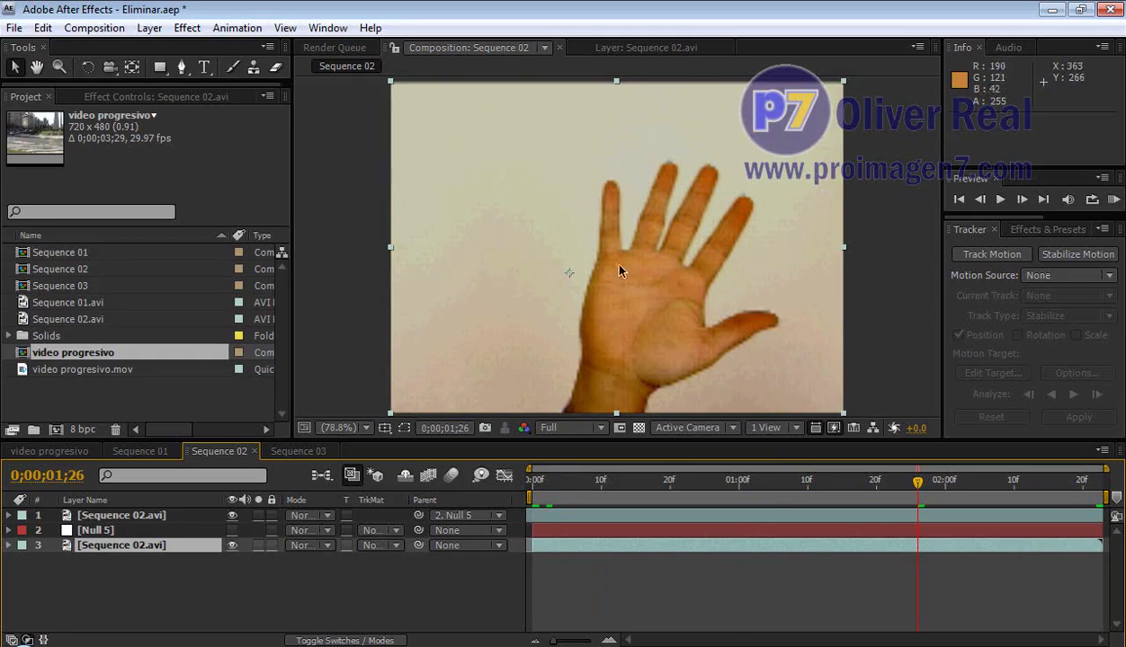
{"action": "left_click_drag", "start_coordinate": [751, 481], "coordinate": [495, 475]}
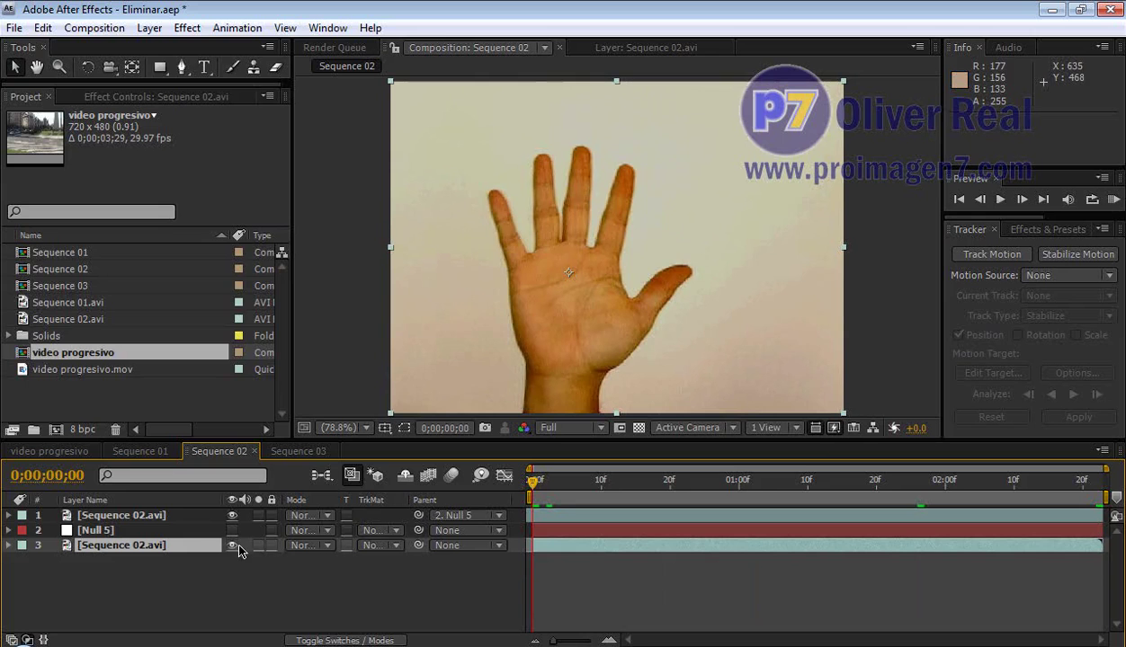
{"action": "left_click", "coordinate": [233, 518]}
{"action": "mouse_move", "coordinate": [530, 481]}
{"action": "left_mouse_down"}
{"action": "mouse_move", "coordinate": [1097, 526]}
{"action": "mouse_move", "coordinate": [524, 505]}
{"action": "mouse_move", "coordinate": [662, 508]}
{"action": "mouse_move", "coordinate": [546, 505]}
{"action": "left_mouse_up"}
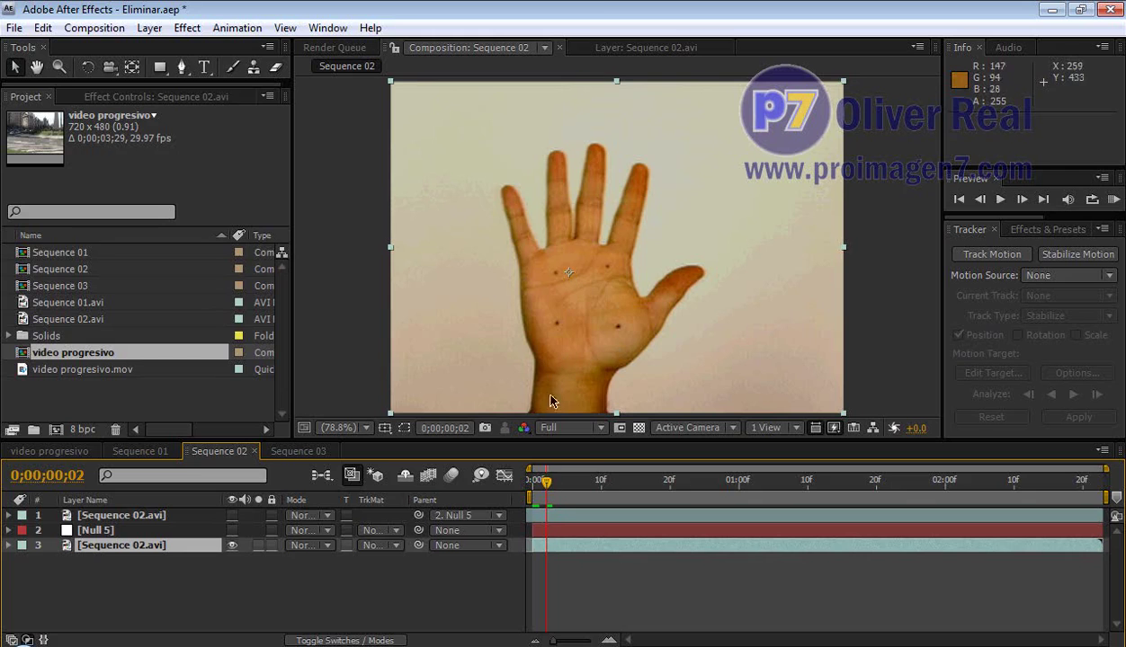
Turn layer 1's visibility back on in Sequence 02 and scrub through the clip.
{"action": "left_click", "coordinate": [121, 517]}
{"action": "left_click", "coordinate": [232, 515]}
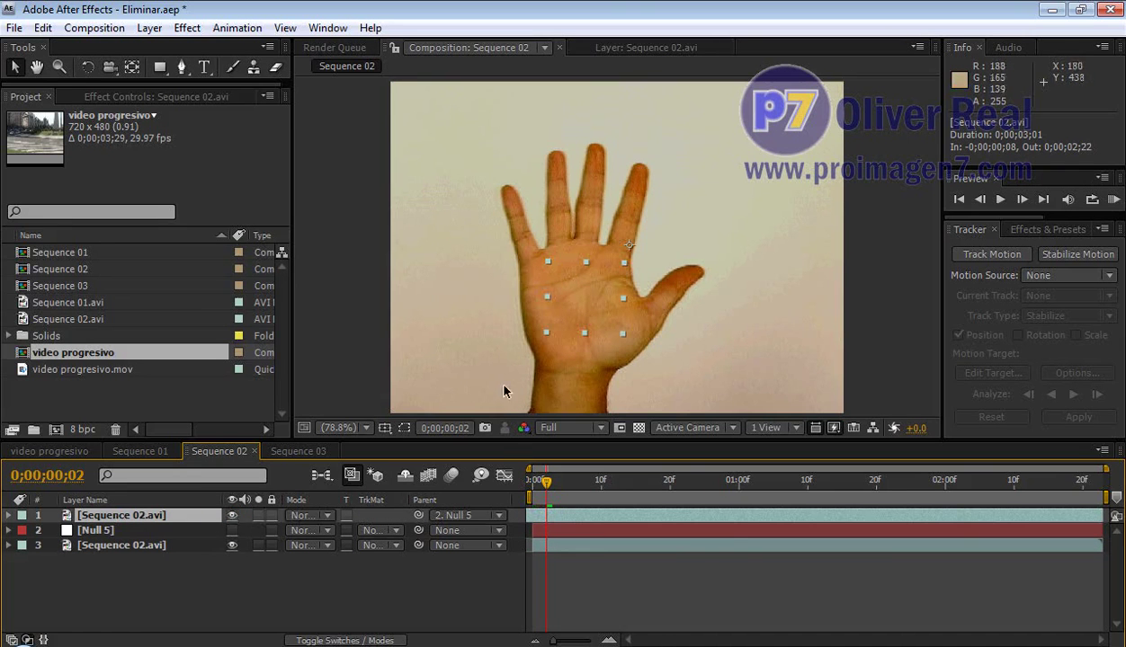
{"action": "mouse_move", "coordinate": [543, 486]}
{"action": "left_mouse_down"}
{"action": "mouse_move", "coordinate": [979, 513]}
{"action": "mouse_move", "coordinate": [968, 518]}
{"action": "left_mouse_up"}
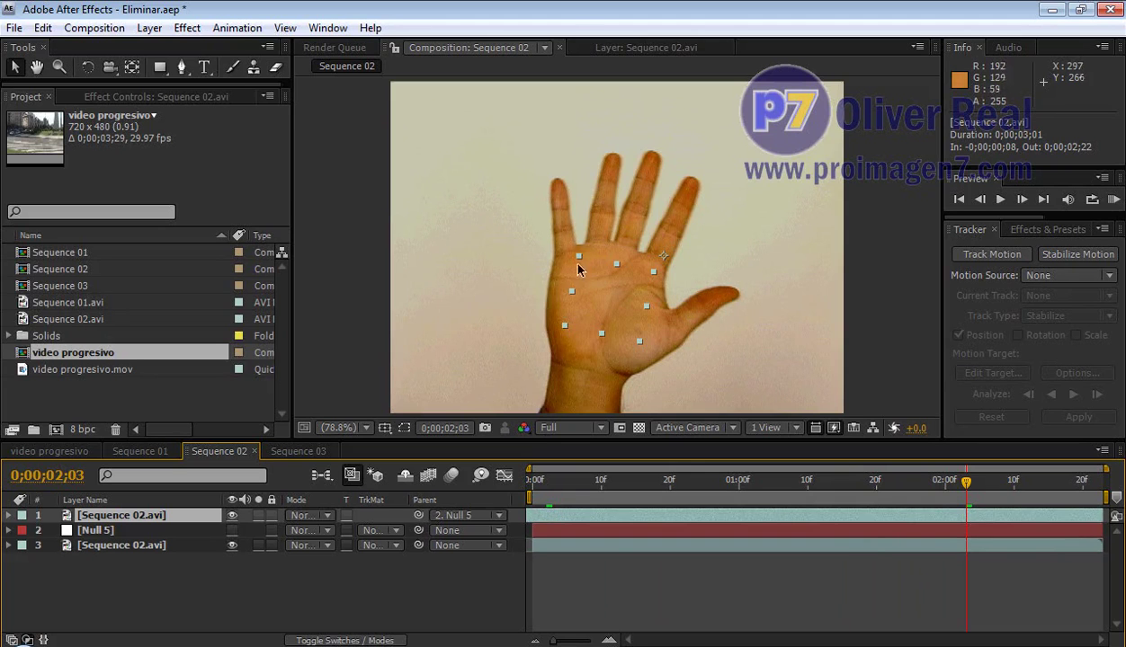
{"action": "mouse_move", "coordinate": [966, 485]}
{"action": "left_mouse_down"}
{"action": "mouse_move", "coordinate": [760, 469]}
{"action": "mouse_move", "coordinate": [1099, 481]}
{"action": "mouse_move", "coordinate": [532, 481]}
{"action": "left_mouse_up"}
{"action": "left_click", "coordinate": [295, 451]}
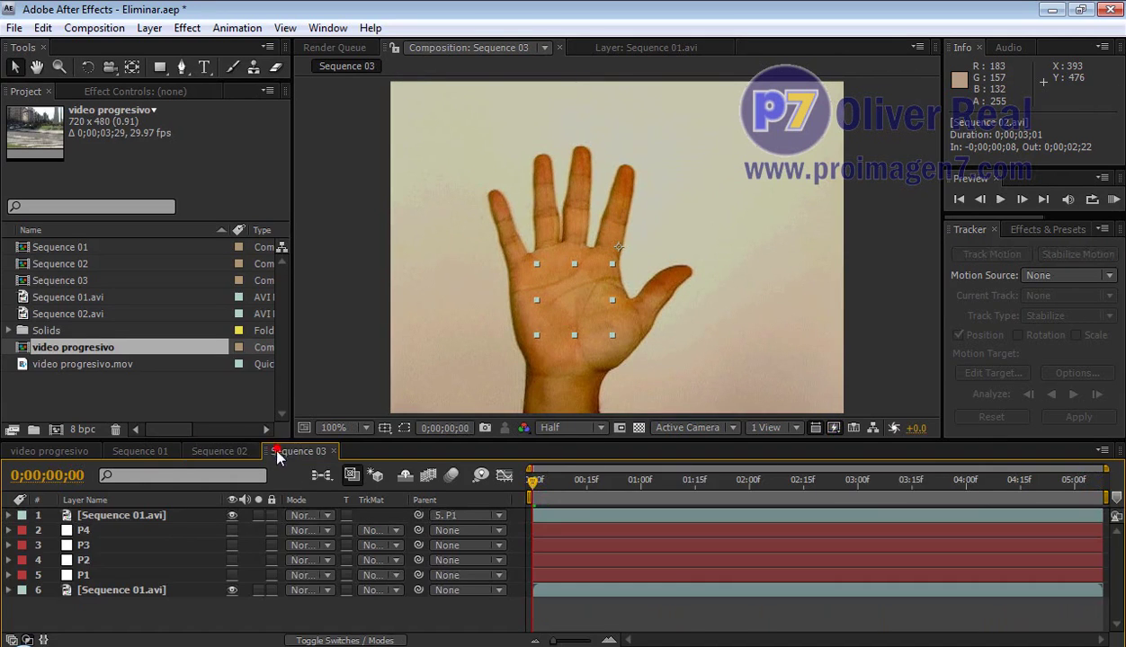
{"action": "left_click_drag", "start_coordinate": [531, 486], "coordinate": [576, 486]}
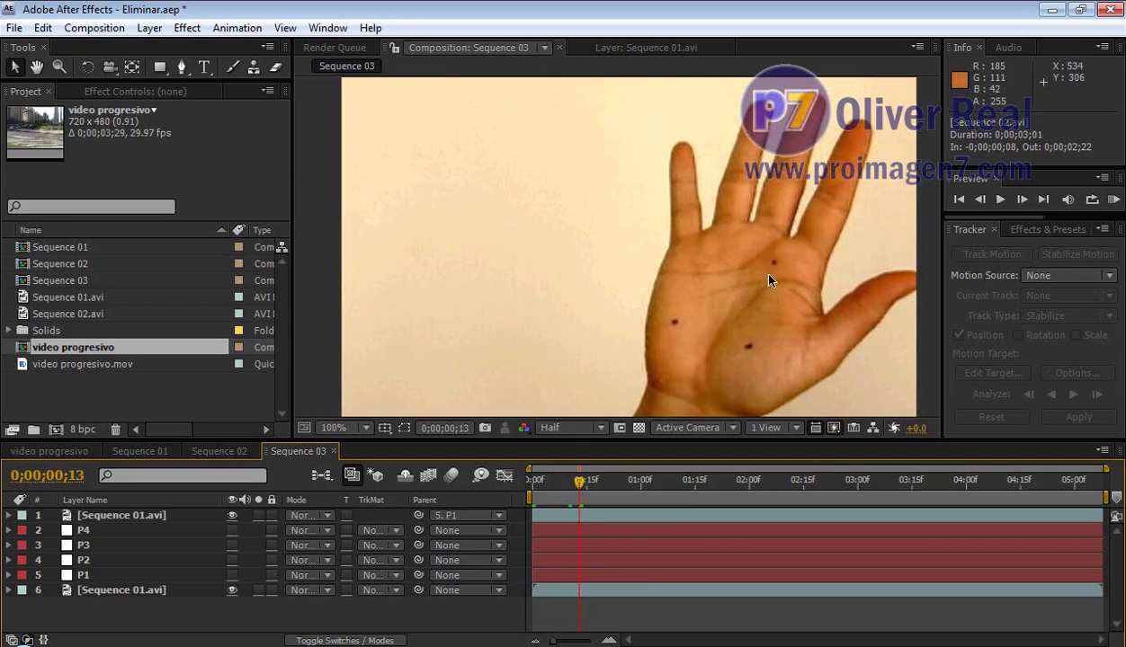
{"action": "left_click_drag", "start_coordinate": [580, 486], "coordinate": [533, 485]}
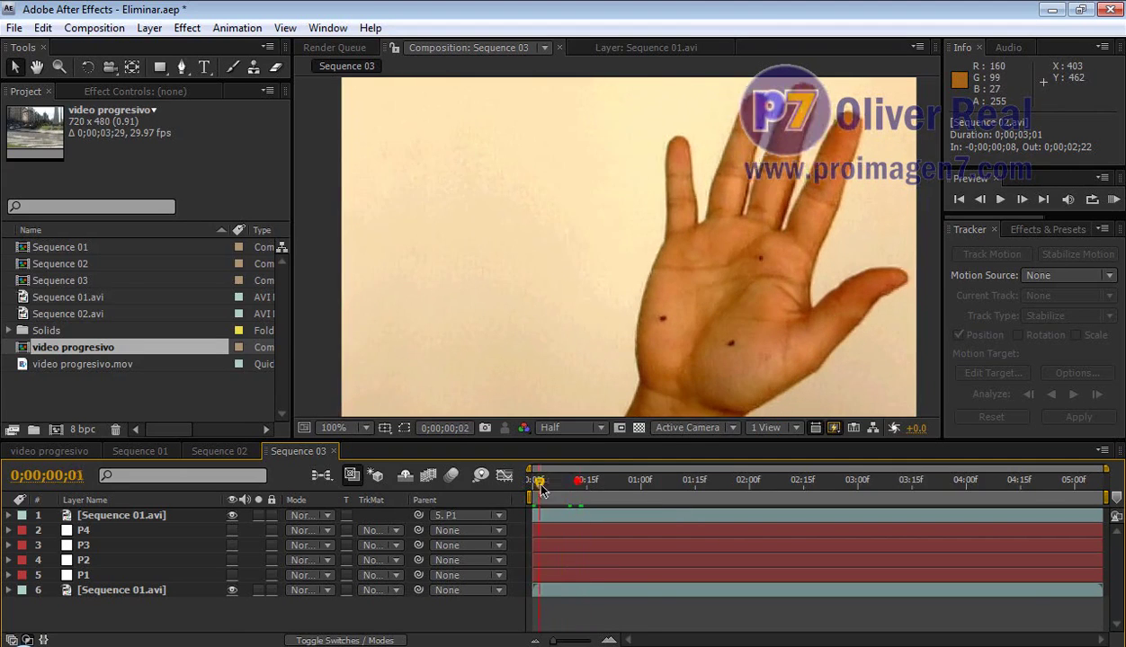
{"action": "left_click", "coordinate": [72, 575]}
{"action": "left_click", "coordinate": [86, 560]}
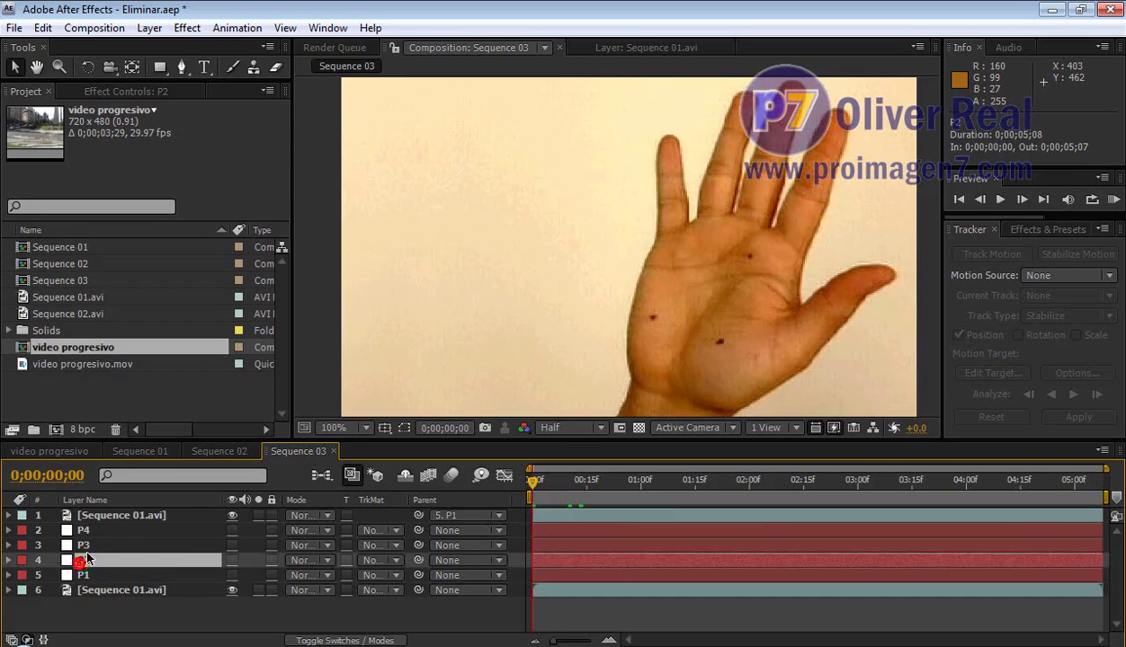
{"action": "left_click", "coordinate": [231, 533]}
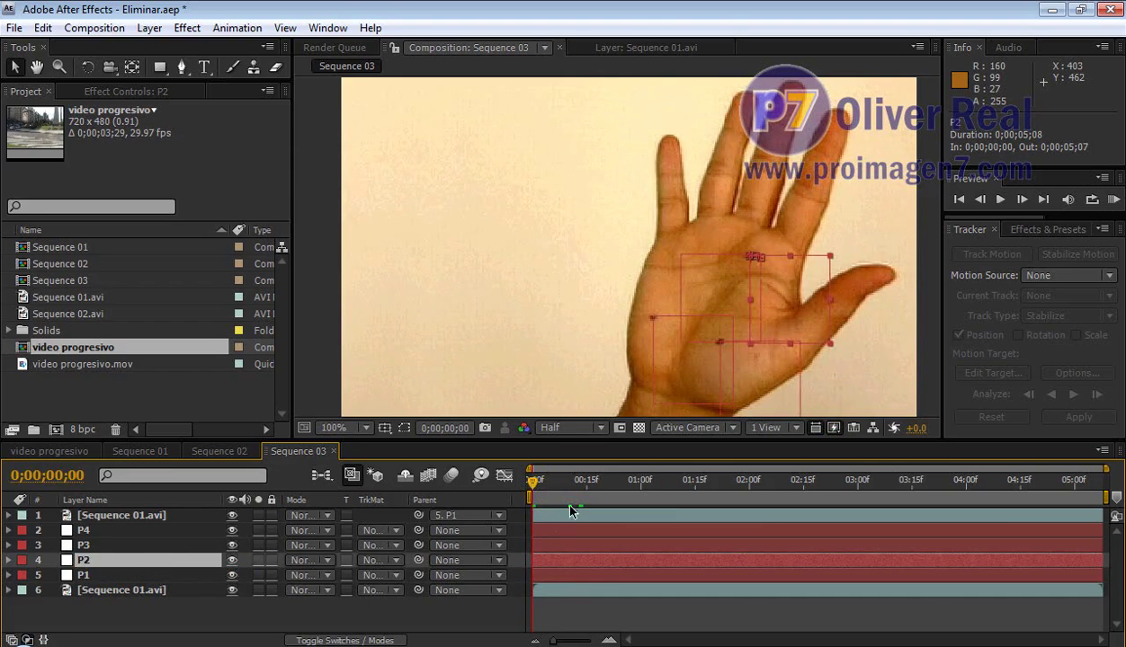
{"action": "mouse_move", "coordinate": [533, 483]}
{"action": "left_mouse_down"}
{"action": "mouse_move", "coordinate": [614, 492]}
{"action": "mouse_move", "coordinate": [533, 483]}
{"action": "left_mouse_up"}
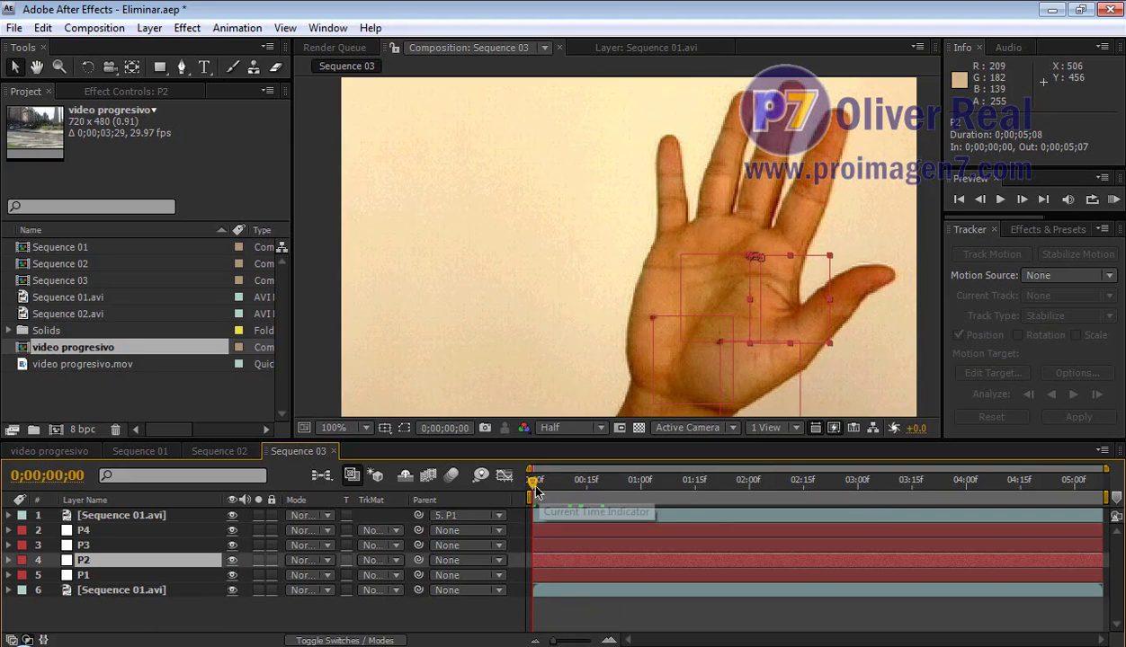
{"action": "left_click_drag", "start_coordinate": [532, 488], "coordinate": [695, 490]}
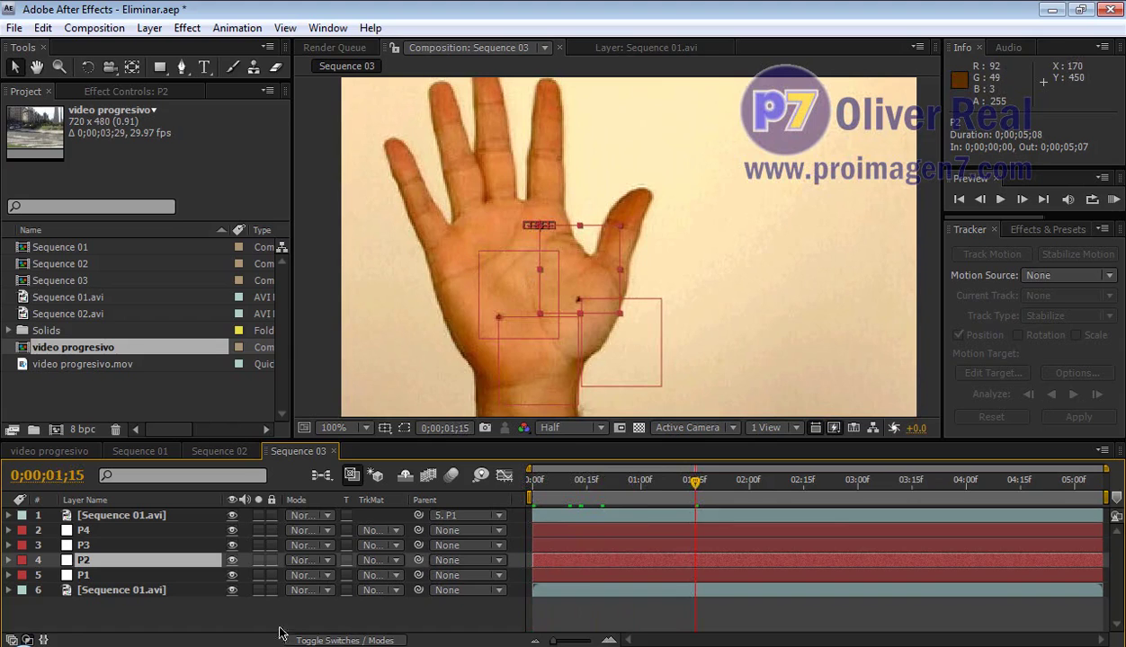
{"action": "left_click_drag", "start_coordinate": [232, 537], "coordinate": [232, 576]}
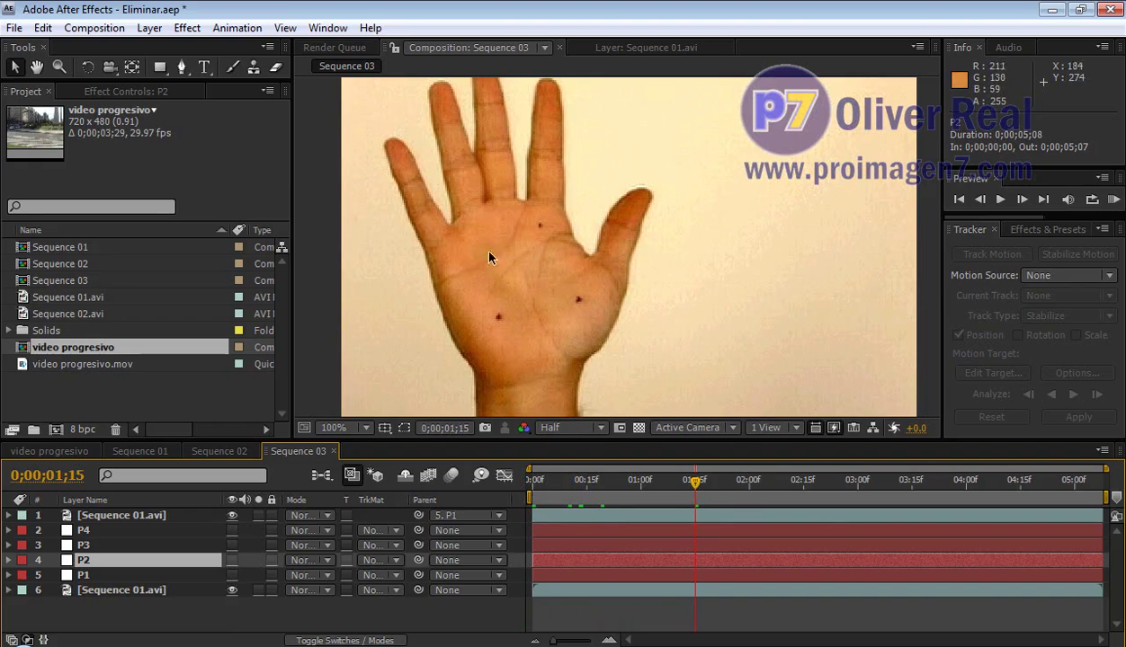
{"action": "left_click_drag", "start_coordinate": [695, 483], "coordinate": [659, 483]}
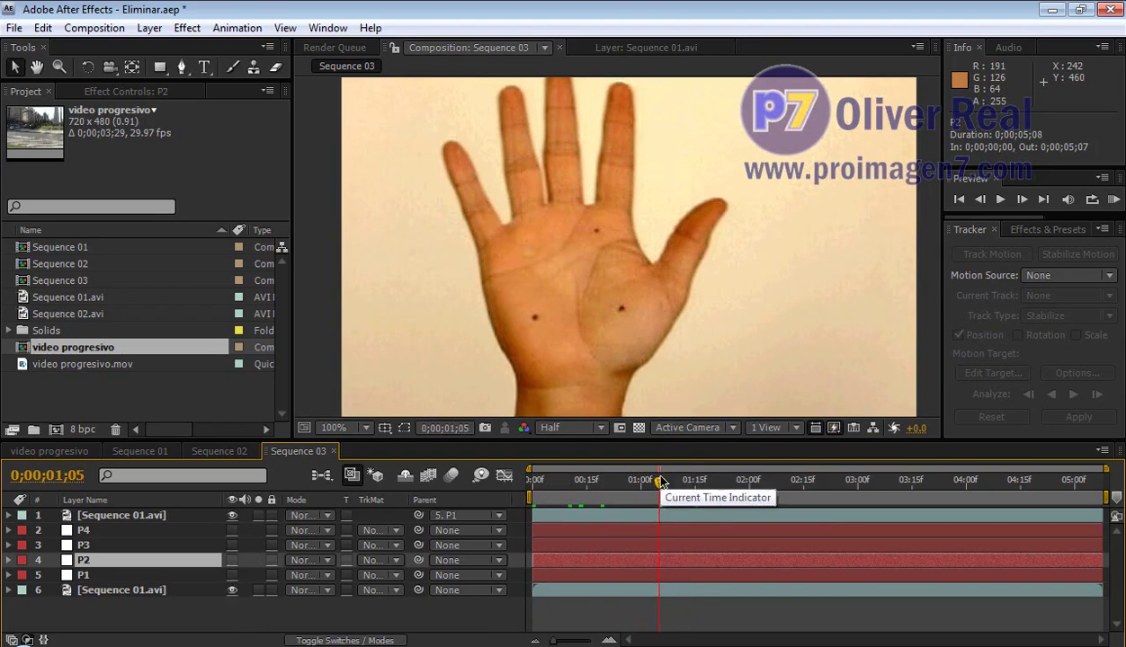
{"action": "key", "text": "Home"}
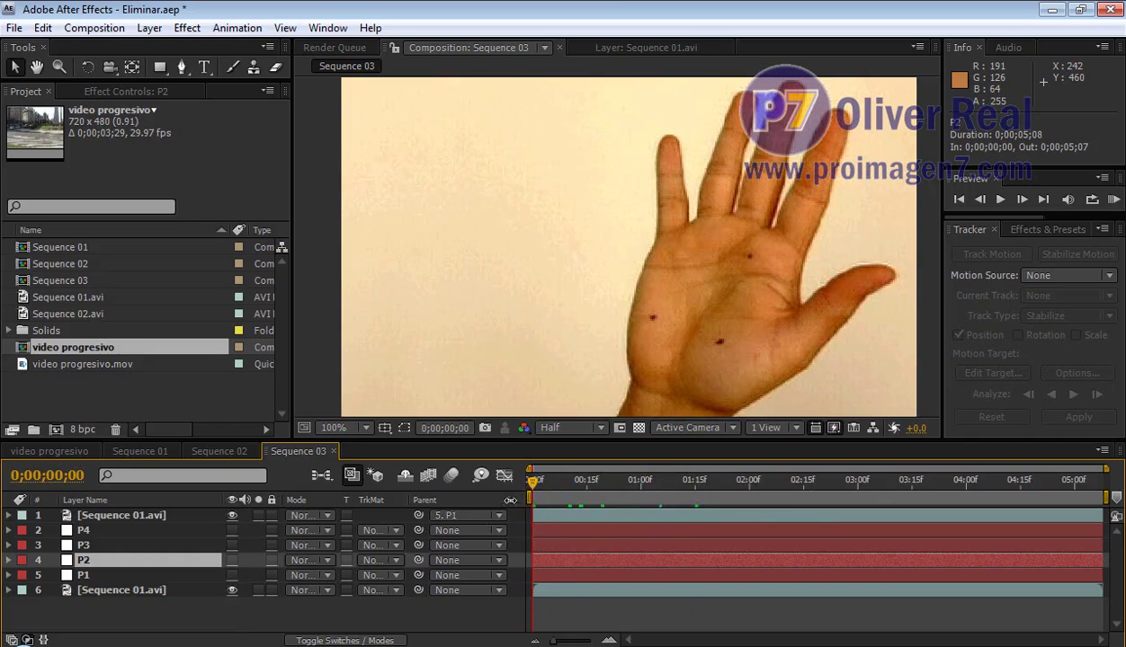
{"action": "left_click_drag", "start_coordinate": [533, 483], "coordinate": [643, 482]}
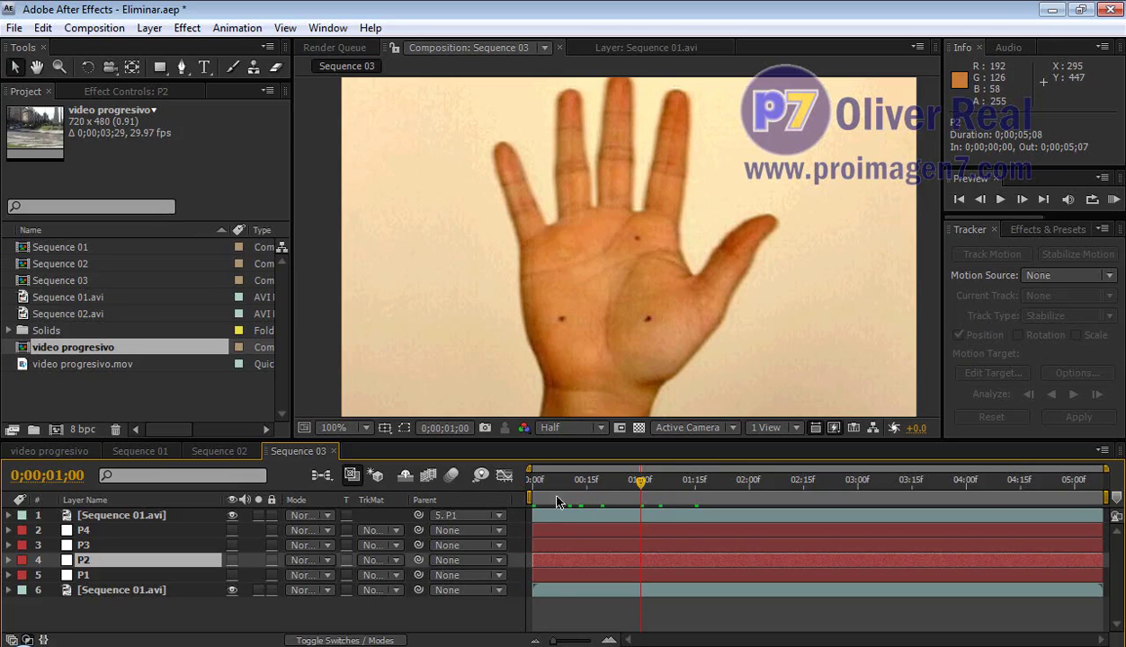
{"action": "mouse_move", "coordinate": [555, 486]}
{"action": "left_mouse_down"}
{"action": "mouse_move", "coordinate": [530, 486]}
{"action": "mouse_move", "coordinate": [757, 487]}
{"action": "left_mouse_up"}
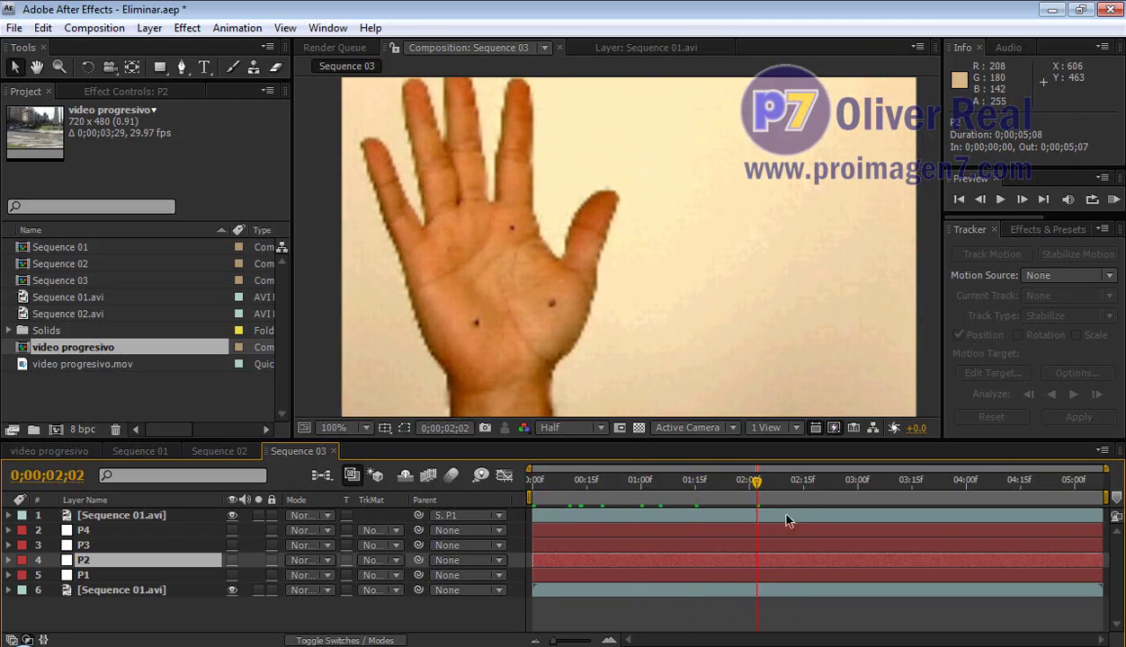
{"action": "left_click_drag", "start_coordinate": [760, 487], "coordinate": [449, 523]}
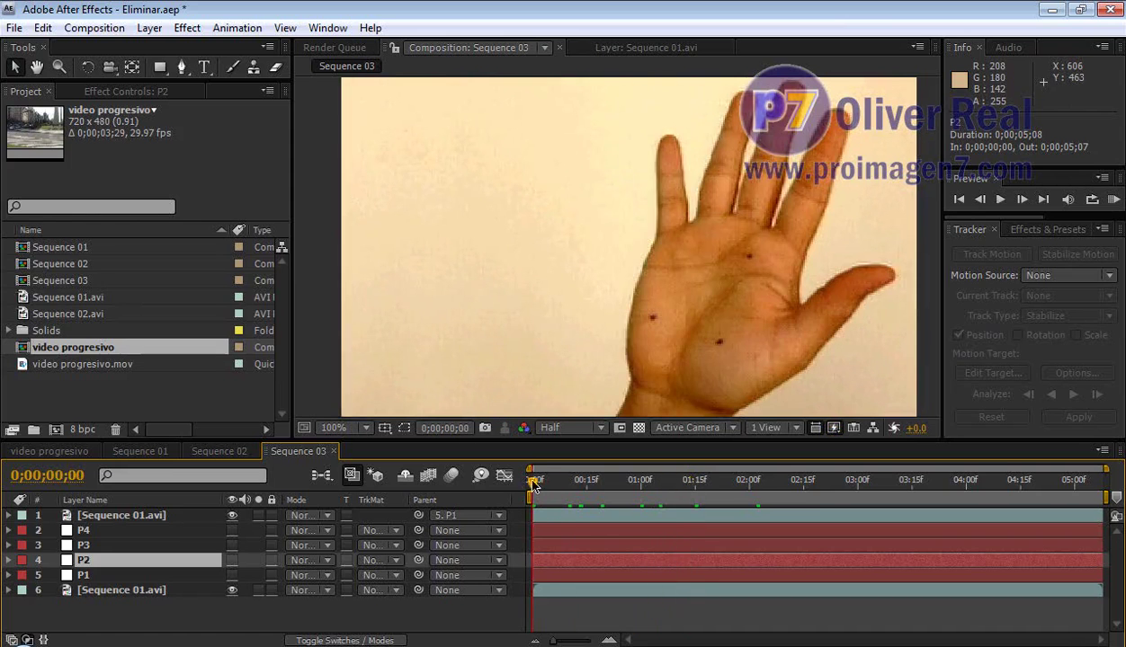
{"action": "left_click_drag", "start_coordinate": [533, 485], "coordinate": [709, 483]}
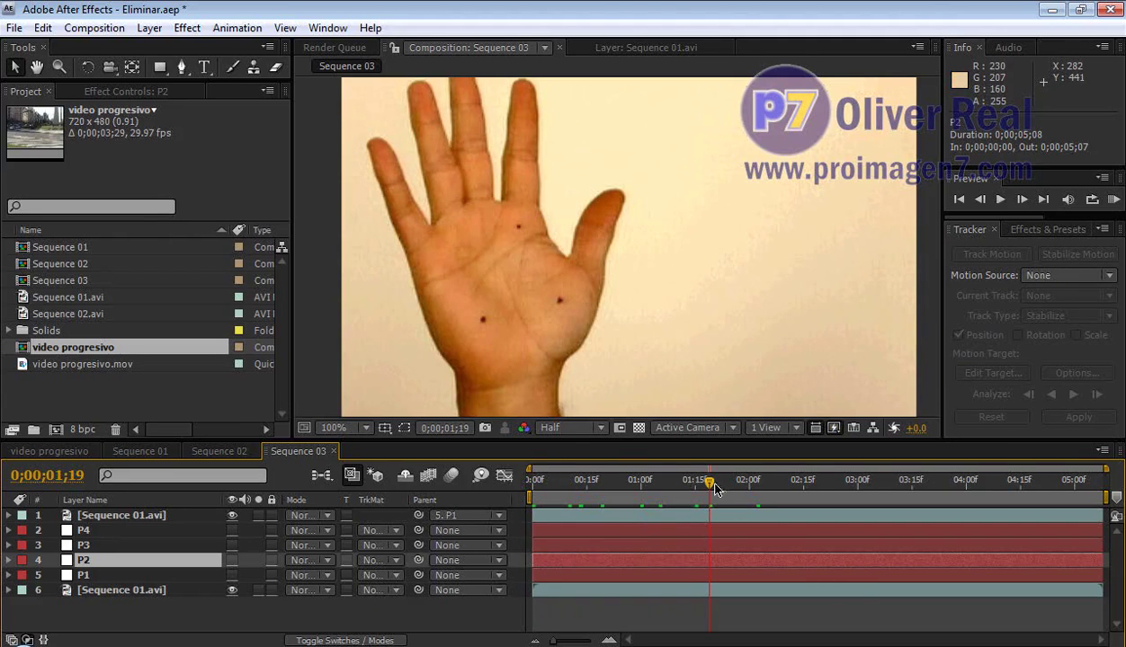
Show the duplicate Sequence 01.avi layer's keyframes and effect settings, scrub the patch colour changes, then collapse it.
{"action": "left_click", "coordinate": [693, 530]}
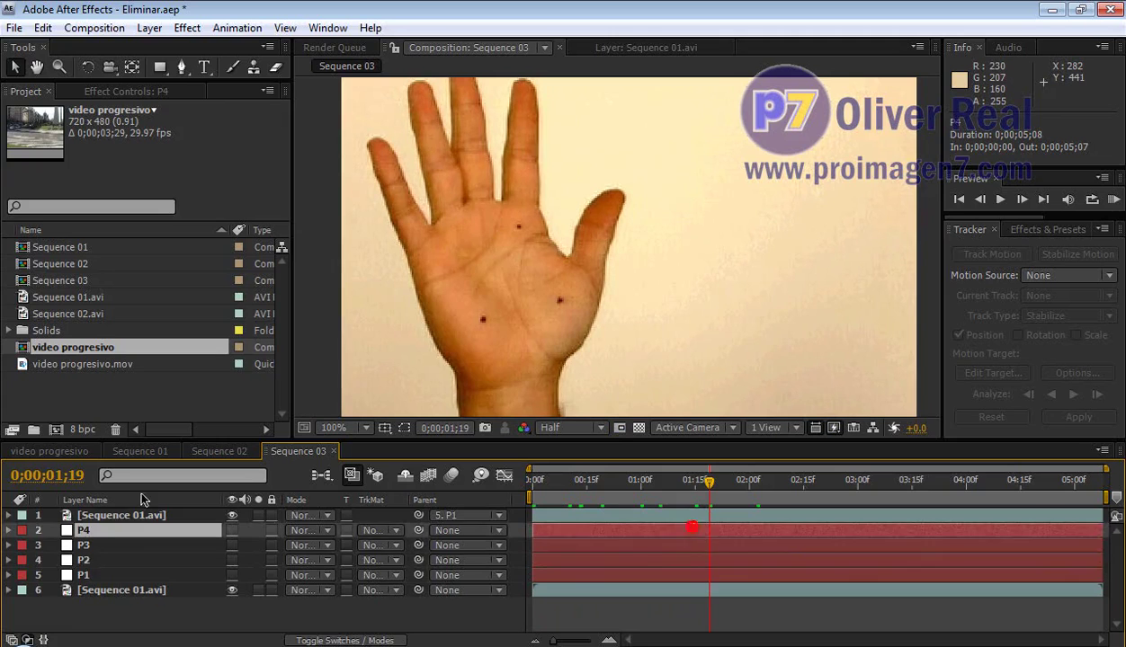
{"action": "left_click", "coordinate": [138, 515]}
{"action": "key", "text": "u"}
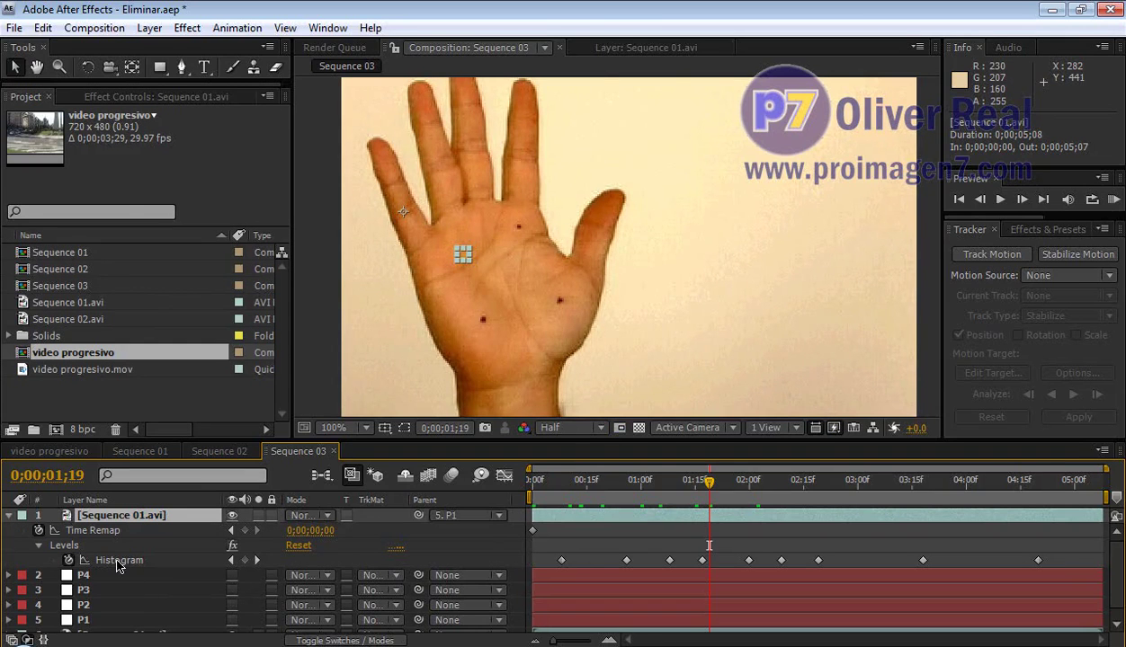
{"action": "left_click", "coordinate": [144, 97]}
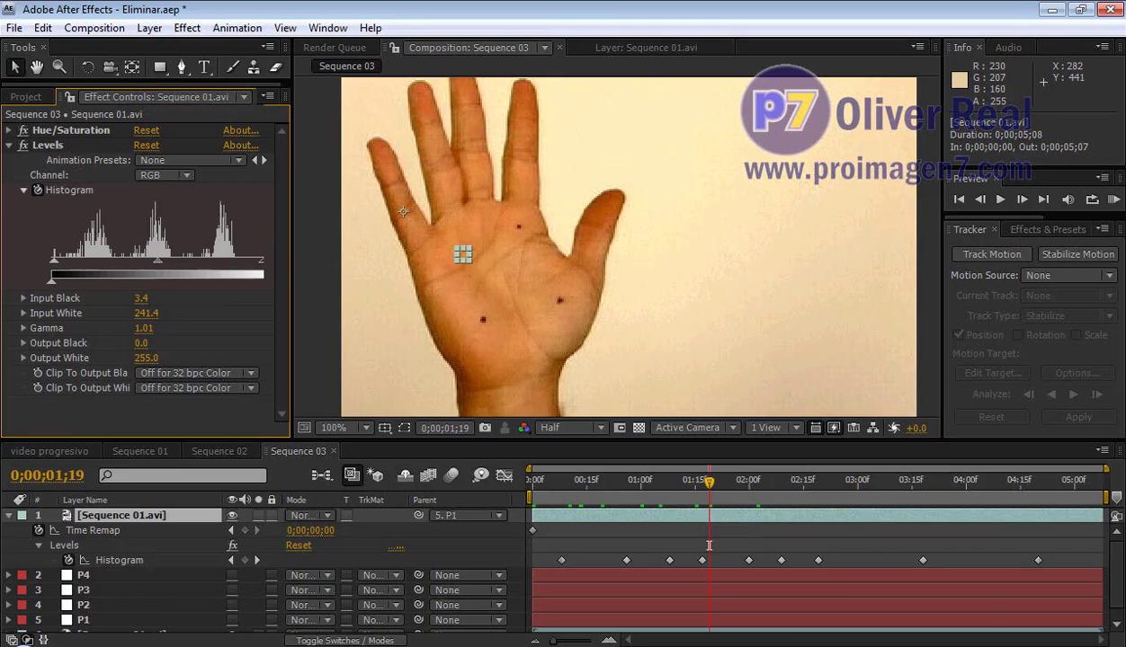
{"action": "mouse_move", "coordinate": [711, 485]}
{"action": "left_mouse_down"}
{"action": "mouse_move", "coordinate": [673, 508]}
{"action": "mouse_move", "coordinate": [1045, 539]}
{"action": "mouse_move", "coordinate": [508, 508]}
{"action": "left_mouse_up"}
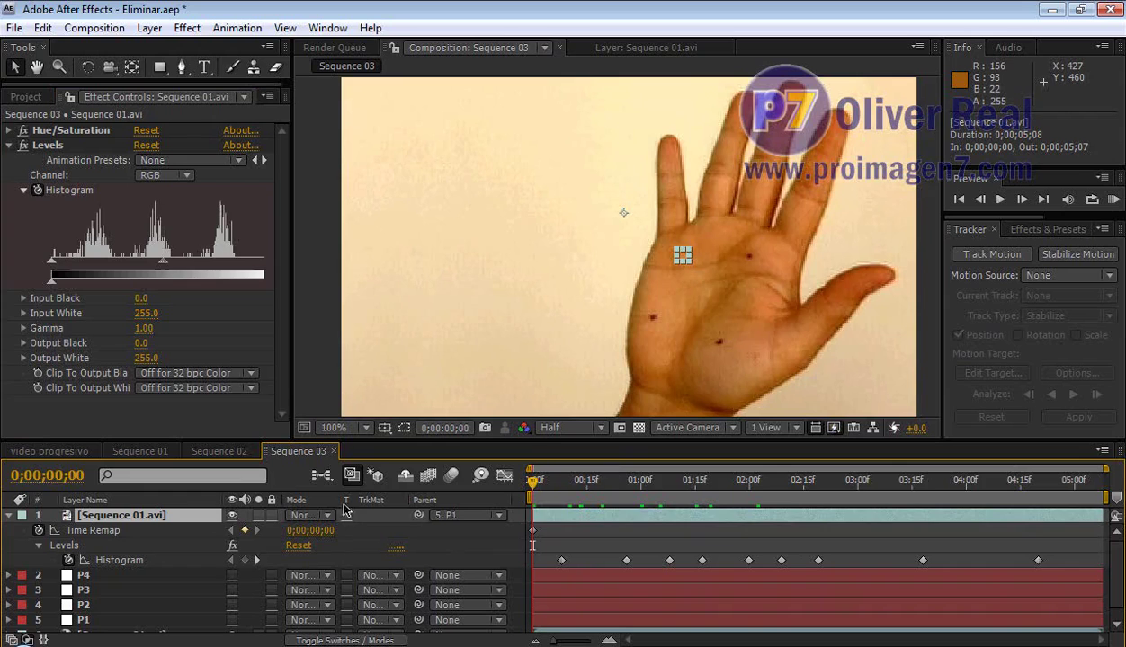
{"action": "left_click", "coordinate": [8, 516]}
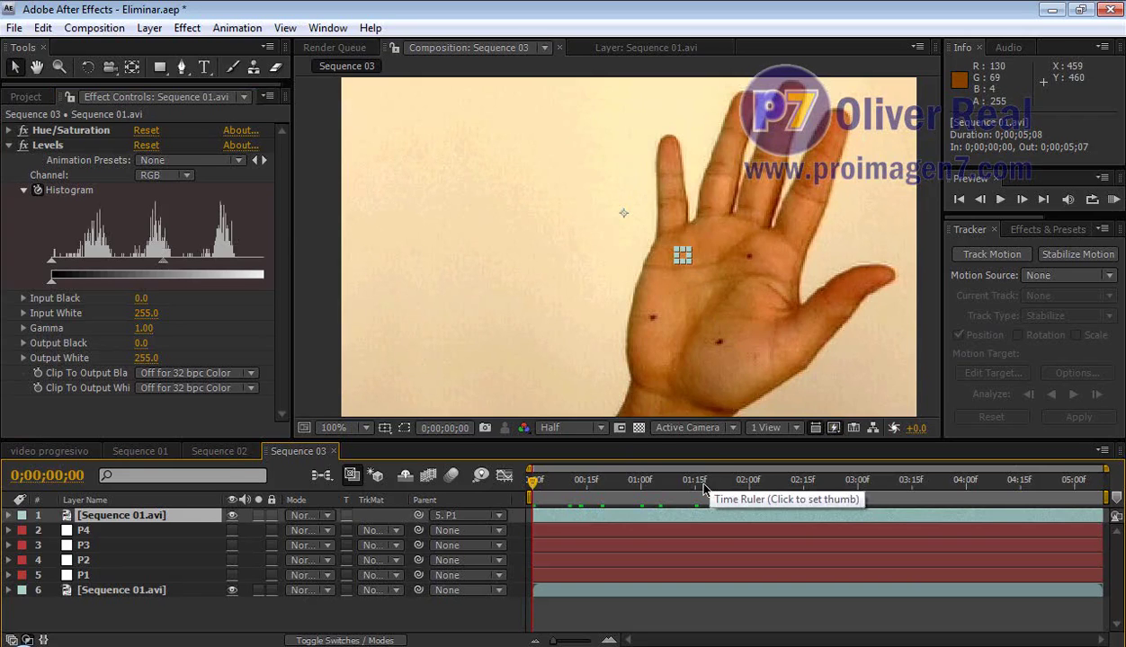
In video progresivo, solo and preview each video layer, then unsolo and return near the start.
{"action": "left_click", "coordinate": [51, 450]}
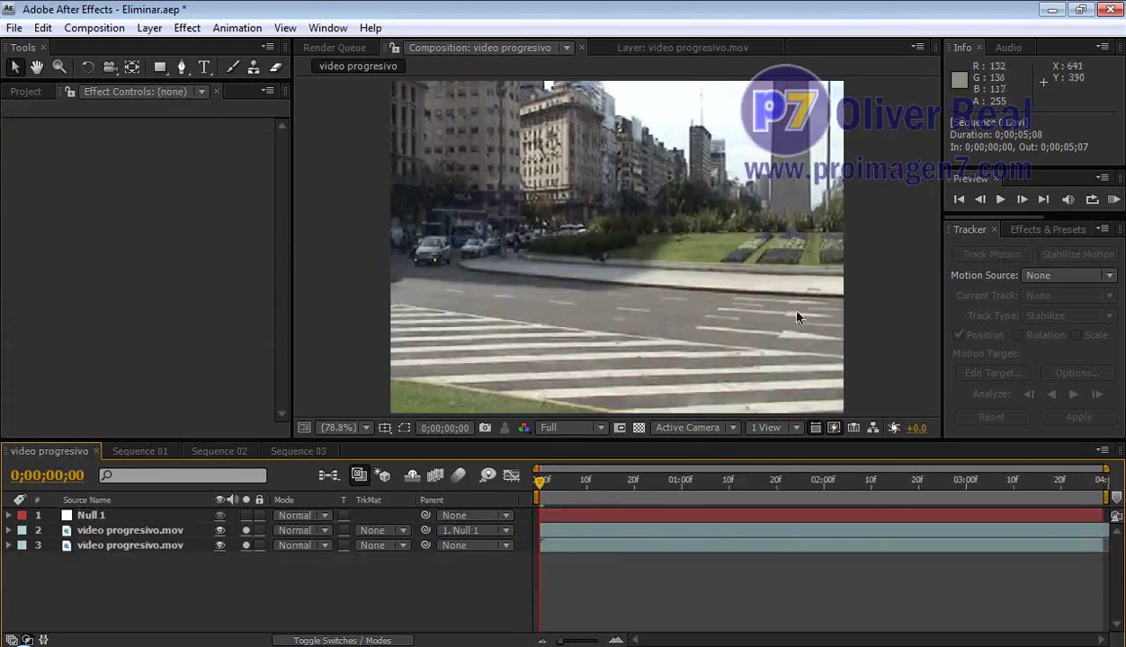
{"action": "left_click_drag", "start_coordinate": [580, 483], "coordinate": [775, 509]}
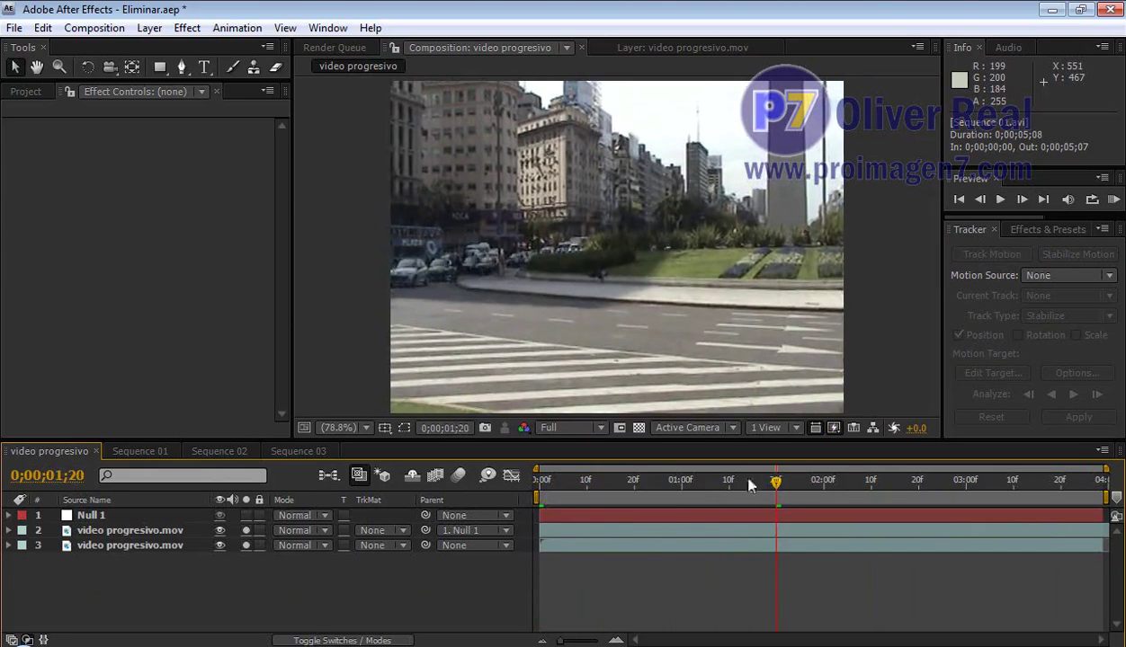
{"action": "mouse_move", "coordinate": [776, 483]}
{"action": "left_mouse_down"}
{"action": "mouse_move", "coordinate": [1038, 501]}
{"action": "mouse_move", "coordinate": [540, 500]}
{"action": "left_mouse_up"}
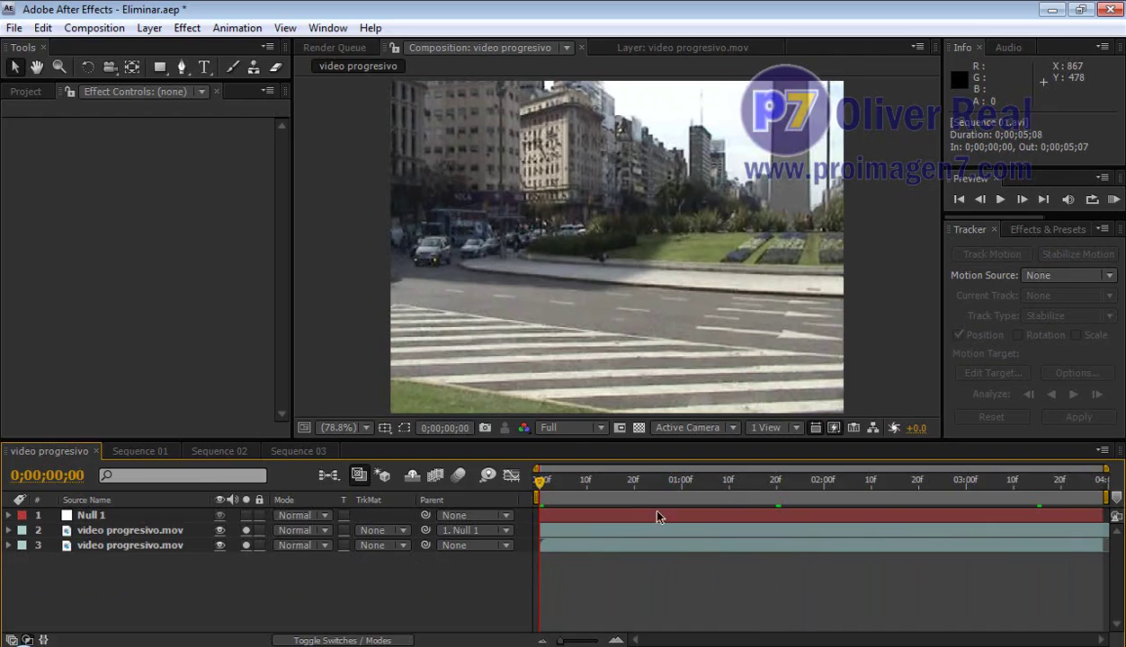
{"action": "left_click", "coordinate": [389, 582]}
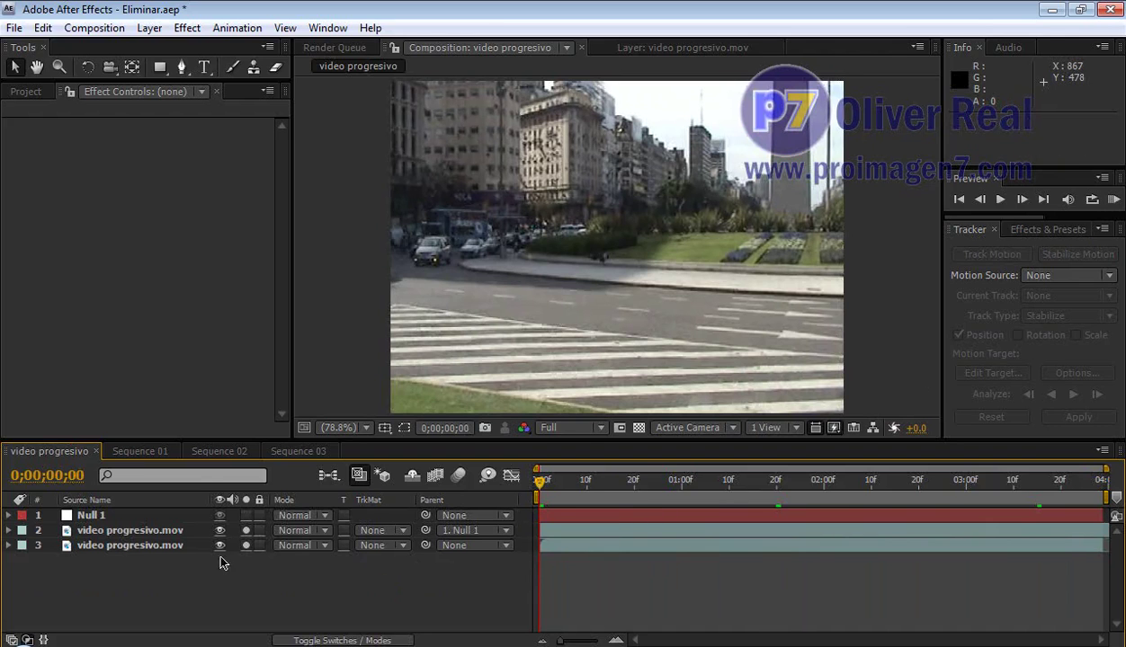
{"action": "left_click", "coordinate": [247, 545]}
{"action": "left_click", "coordinate": [246, 545]}
{"action": "left_click", "coordinate": [247, 530]}
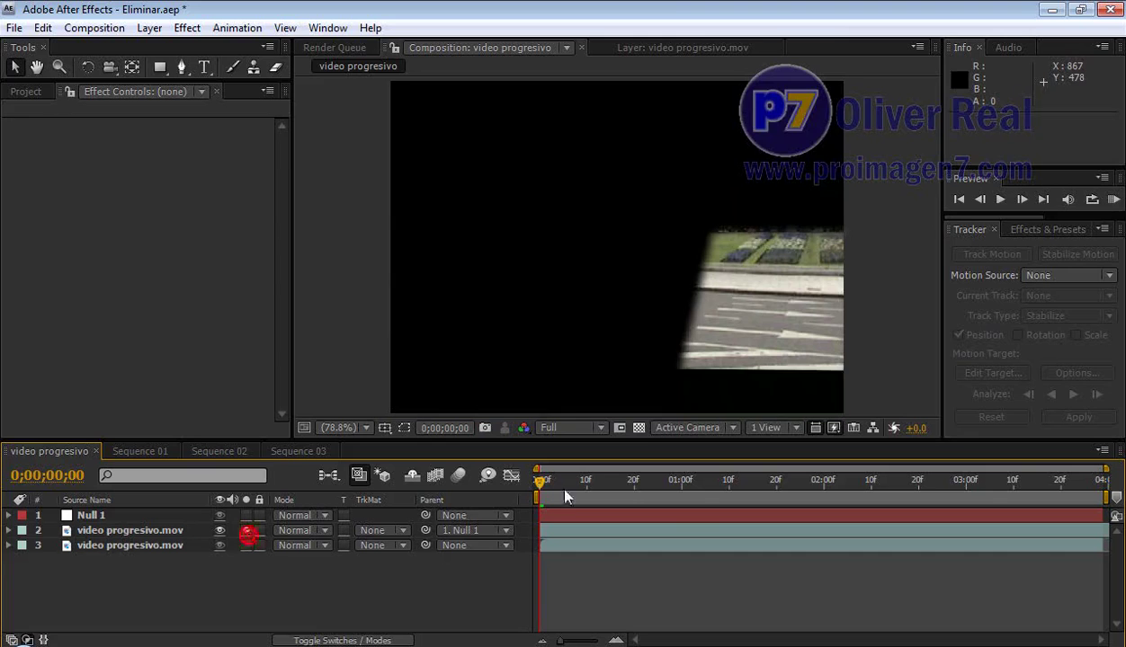
{"action": "mouse_move", "coordinate": [540, 485]}
{"action": "left_mouse_down"}
{"action": "mouse_move", "coordinate": [1075, 566]}
{"action": "mouse_move", "coordinate": [509, 532]}
{"action": "left_mouse_up"}
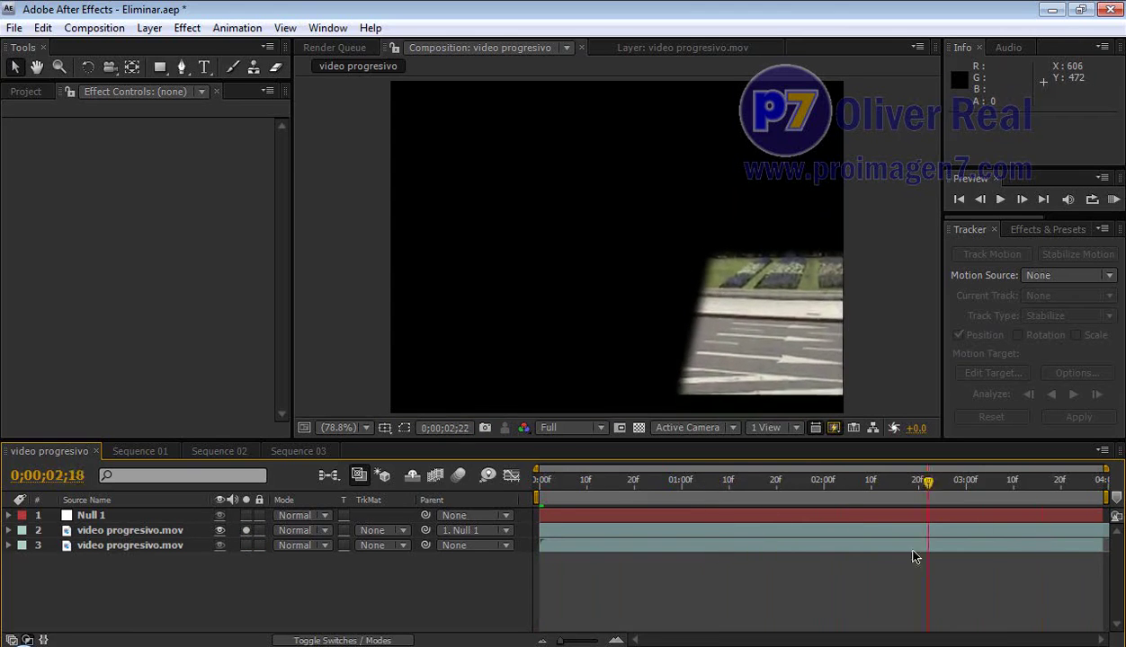
{"action": "left_click", "coordinate": [246, 530]}
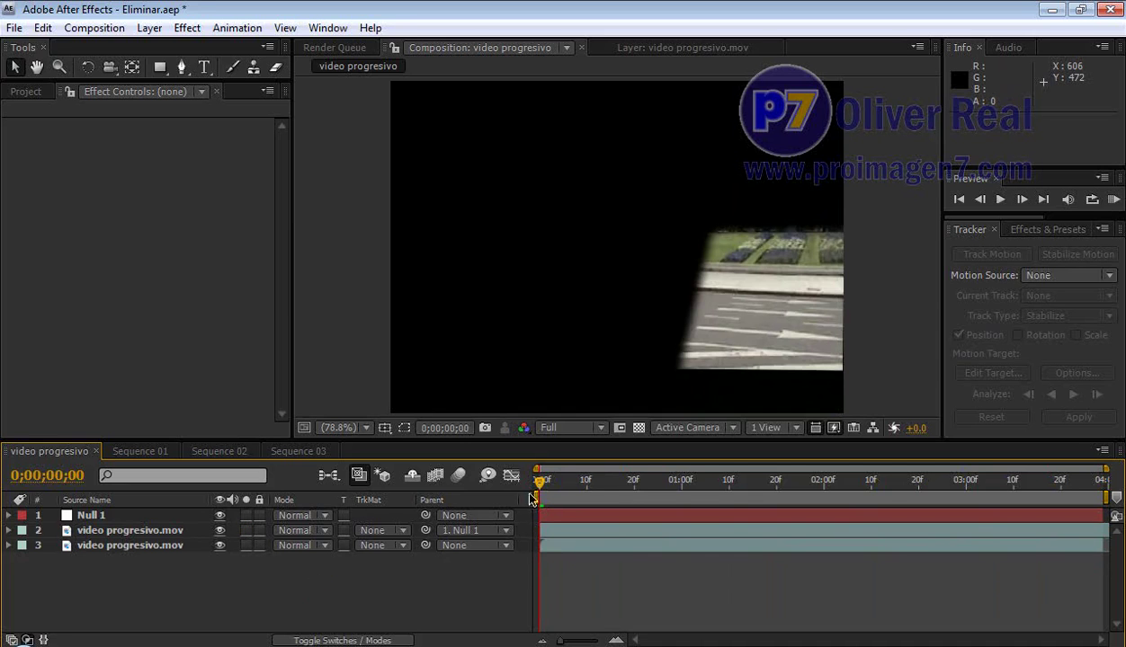
{"action": "mouse_move", "coordinate": [542, 488]}
{"action": "left_mouse_down"}
{"action": "mouse_move", "coordinate": [578, 485]}
{"action": "mouse_move", "coordinate": [539, 490]}
{"action": "left_mouse_up"}
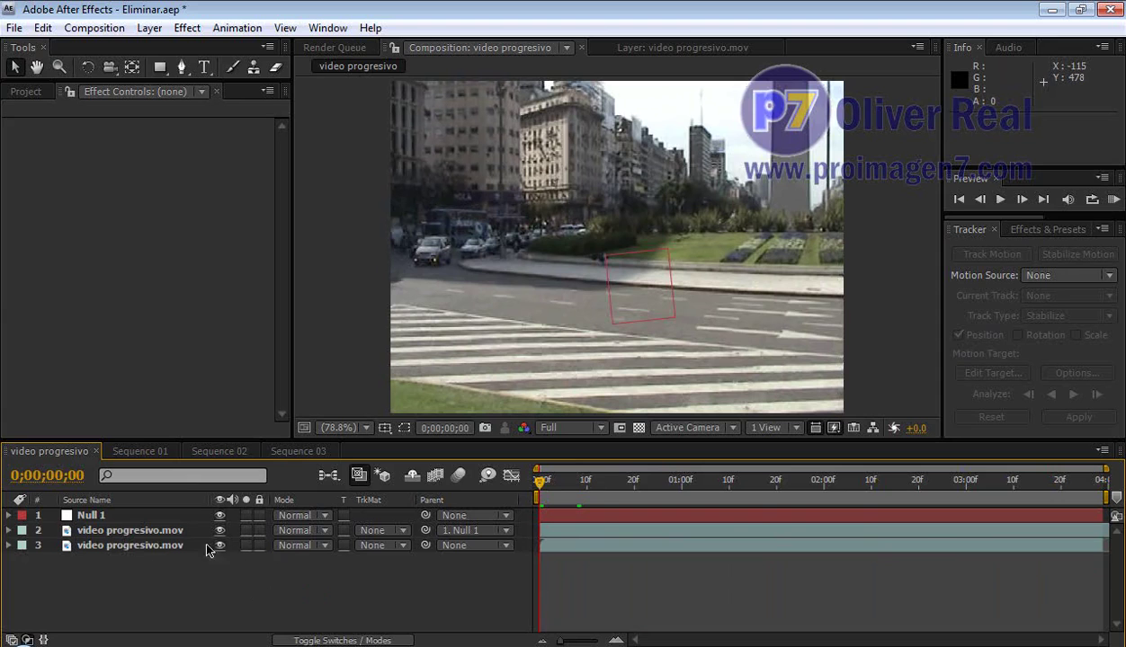
Delete the duplicate video layer parented to Null 1, then delete Null 1.
{"action": "left_click", "coordinate": [142, 531]}
{"action": "key", "text": "Delete"}
{"action": "left_click", "coordinate": [113, 515]}
{"action": "key", "text": "Delete"}
{"action": "left_click", "coordinate": [162, 523]}
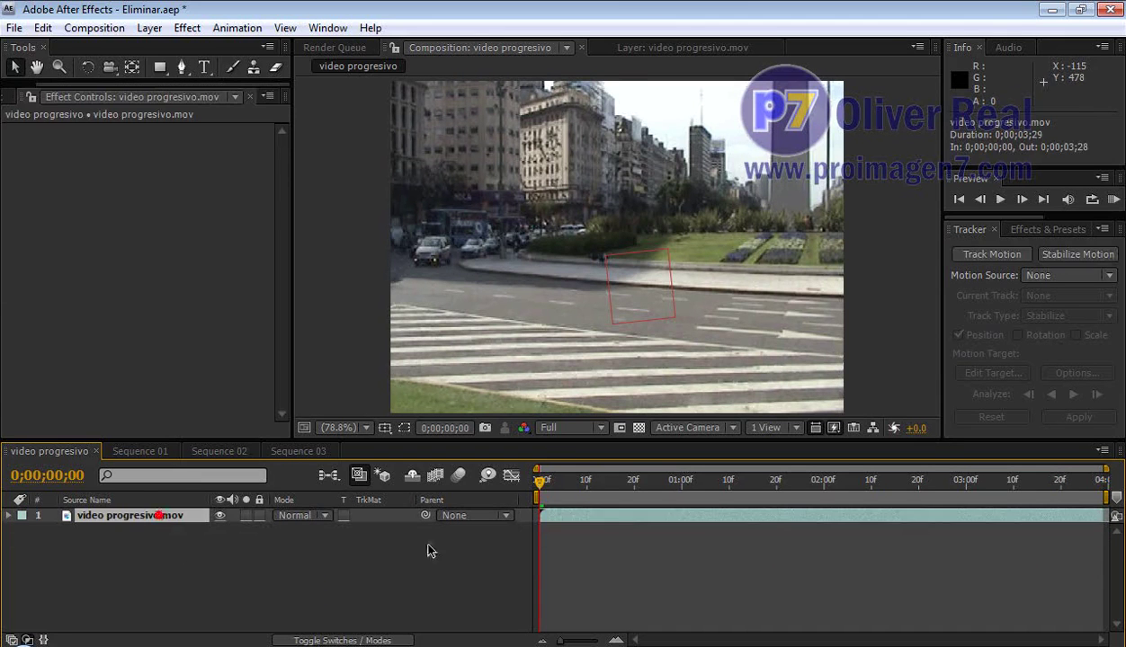
{"action": "mouse_move", "coordinate": [539, 479]}
{"action": "left_mouse_down"}
{"action": "mouse_move", "coordinate": [1070, 521]}
{"action": "mouse_move", "coordinate": [537, 512]}
{"action": "left_mouse_up"}
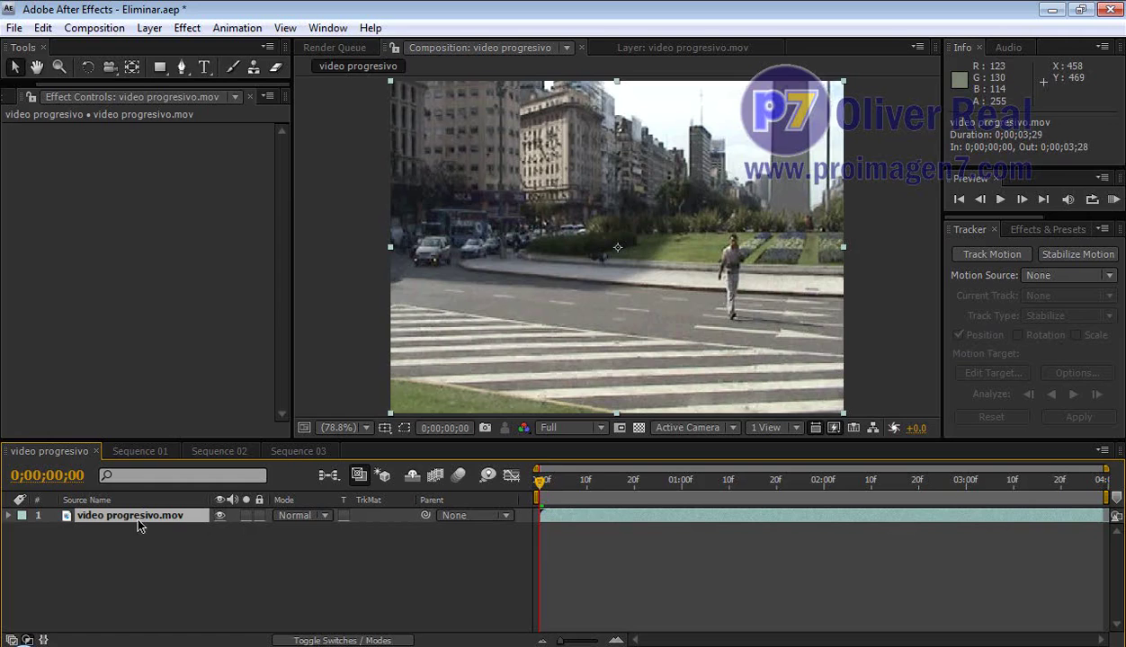
{"action": "mouse_move", "coordinate": [537, 484]}
{"action": "left_mouse_down"}
{"action": "mouse_move", "coordinate": [567, 507]}
{"action": "mouse_move", "coordinate": [530, 508]}
{"action": "left_mouse_up"}
{"action": "left_click_drag", "start_coordinate": [539, 483], "coordinate": [596, 481]}
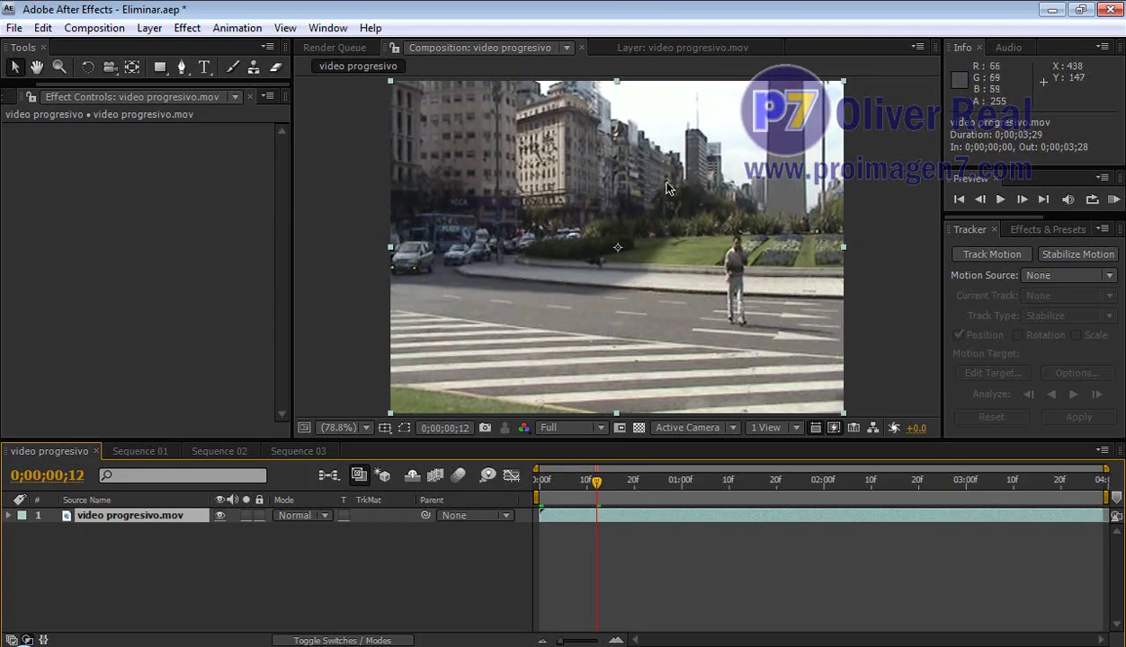
{"action": "key", "text": "Home"}
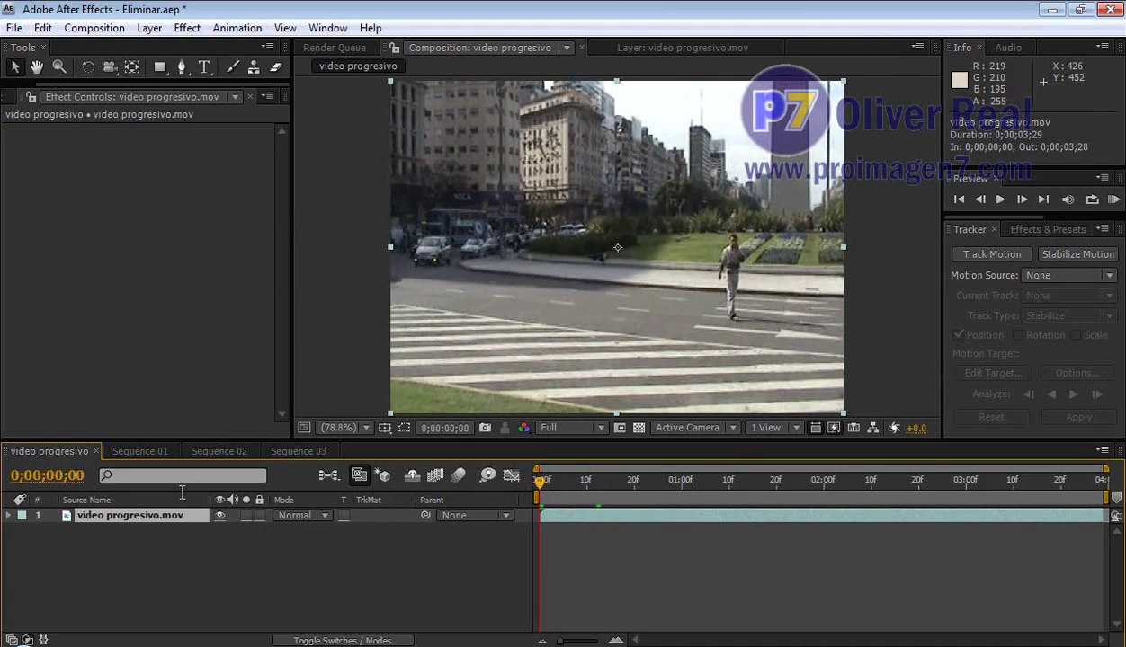
Add a new Null Object layer (Null 11) from the timeline's right-click New menu.
{"action": "right_click", "coordinate": [274, 546]}
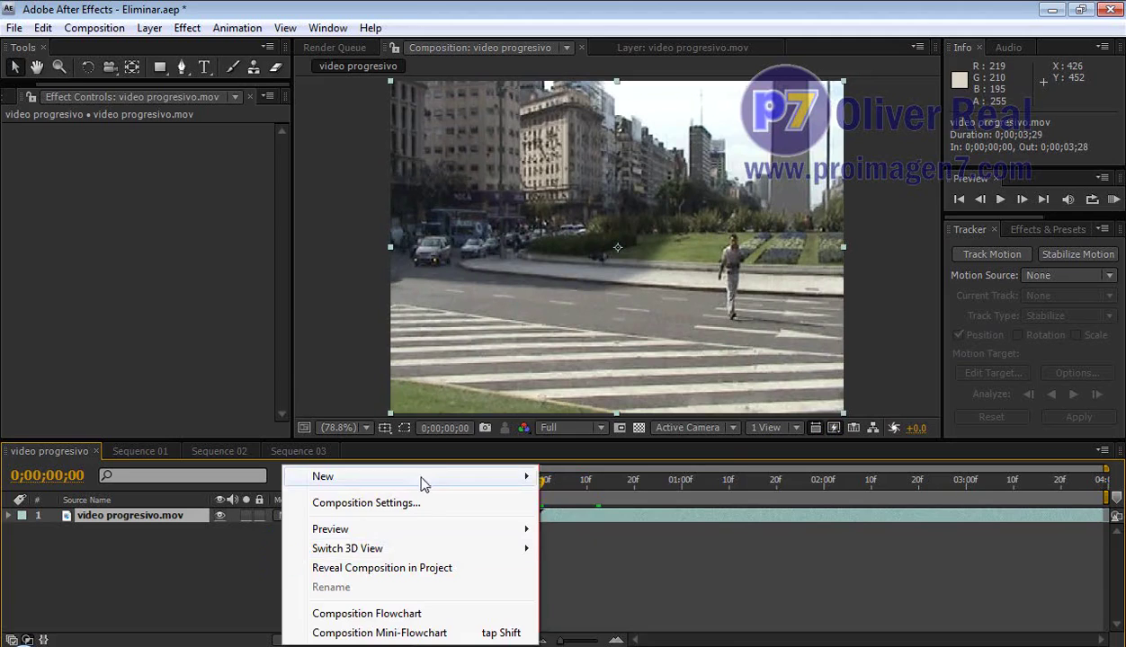
{"action": "mouse_move", "coordinate": [413, 479]}
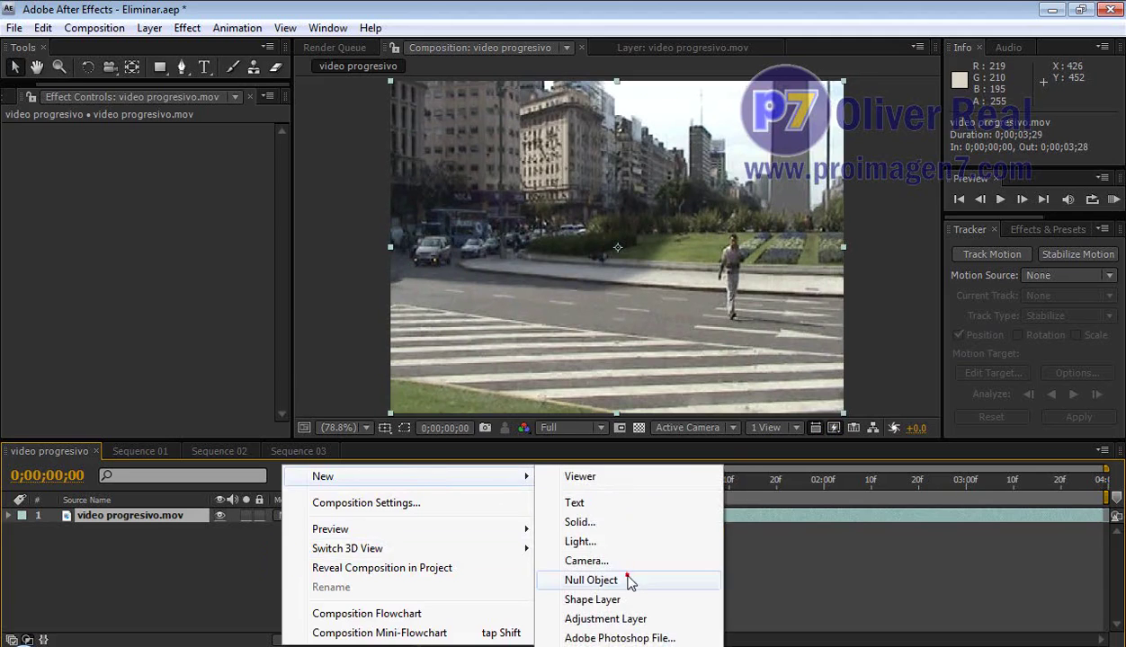
{"action": "left_click", "coordinate": [614, 579]}
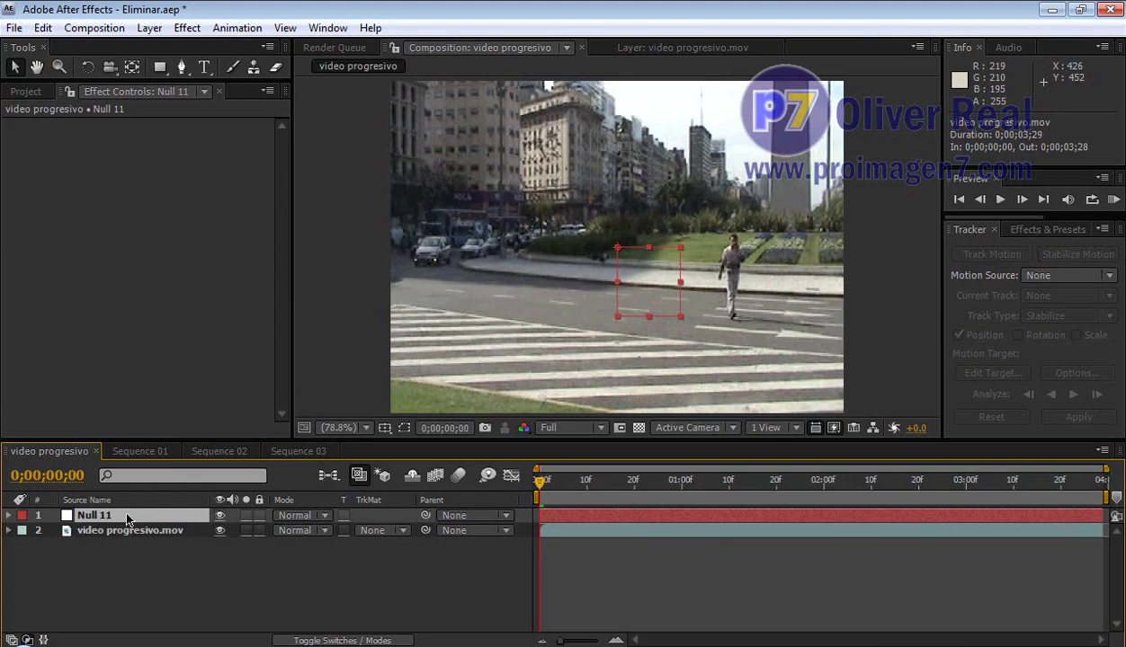
{"action": "left_click", "coordinate": [165, 600]}
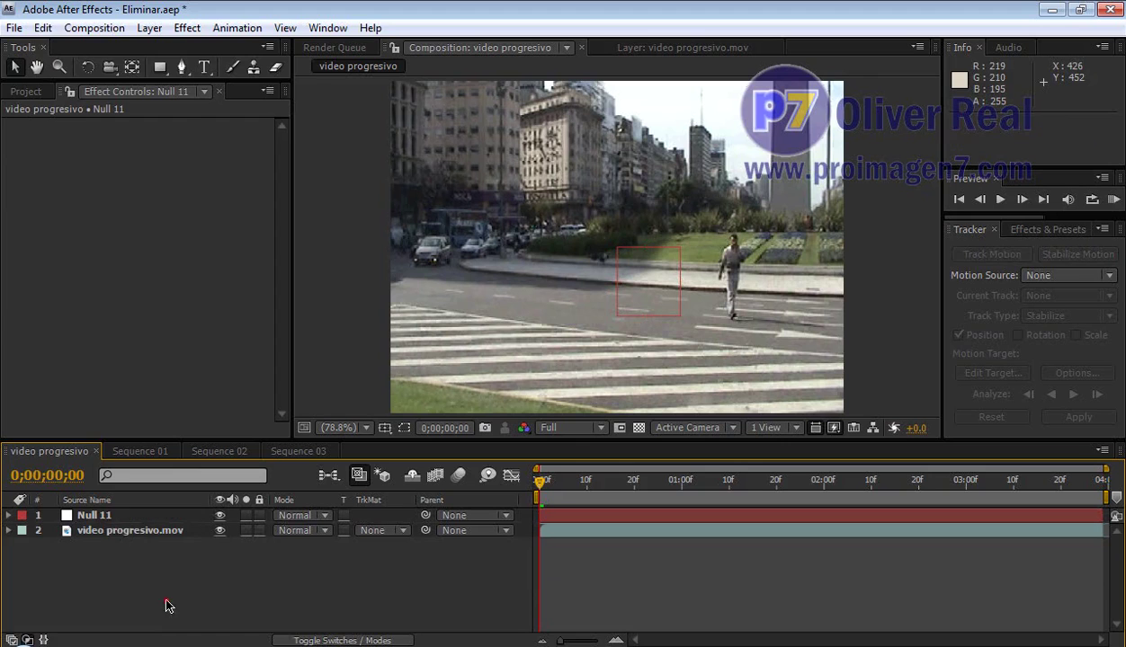
Select the video progresivo.mov layer and check the Window menu for the Tracker panel.
{"action": "left_click", "coordinate": [151, 532]}
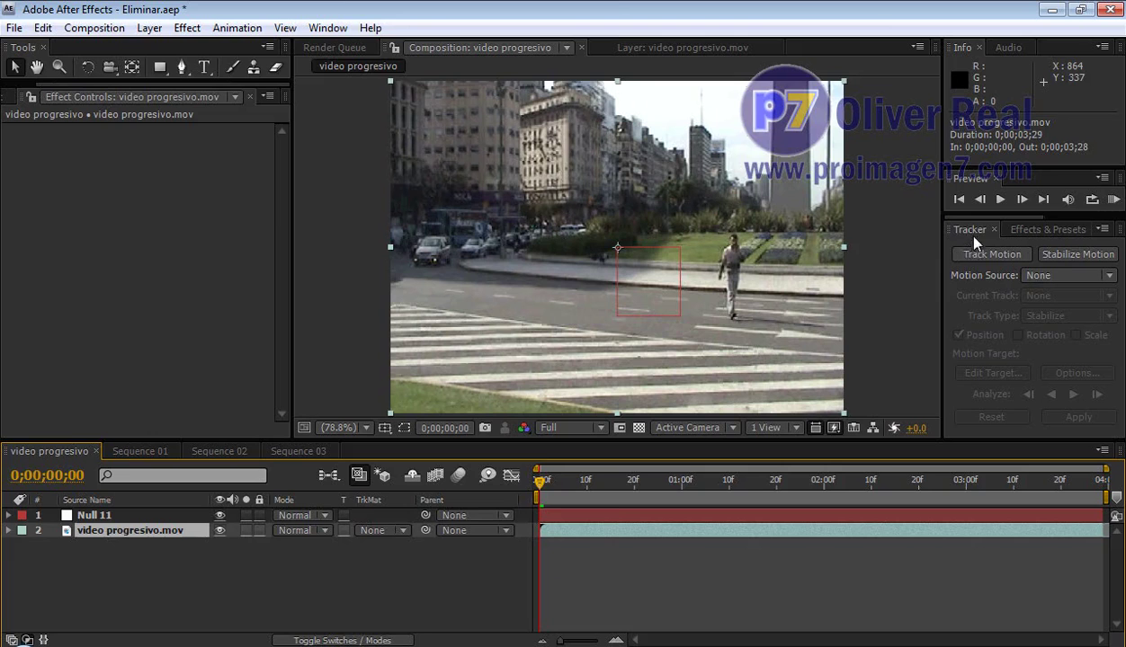
{"action": "left_click", "coordinate": [326, 28]}
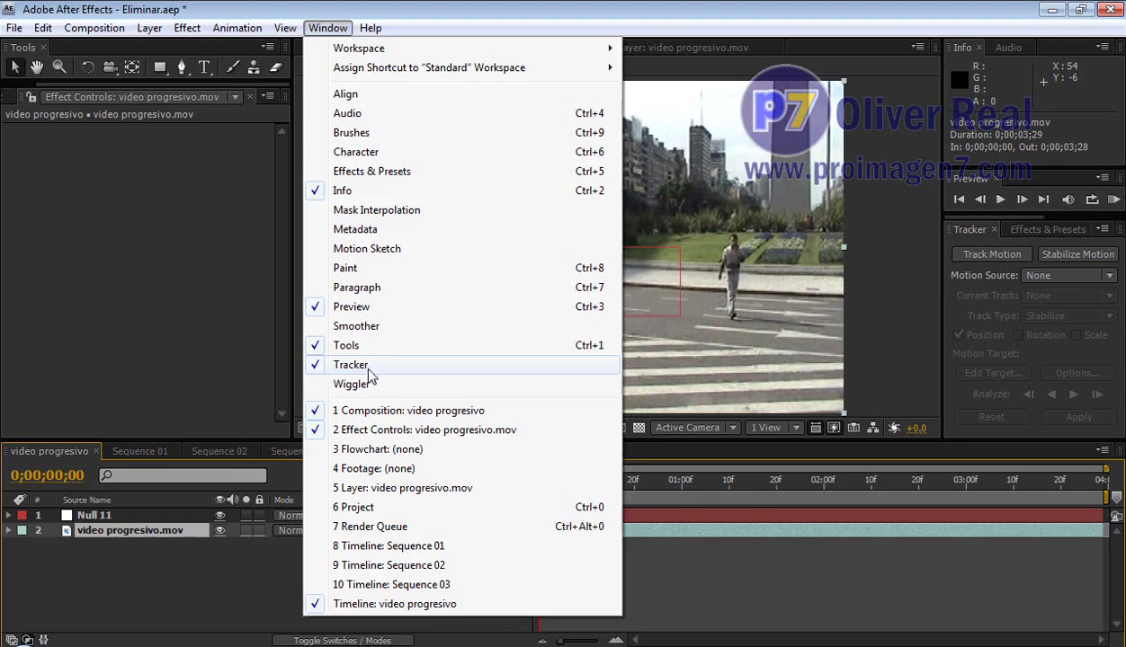
{"action": "left_click", "coordinate": [323, 29]}
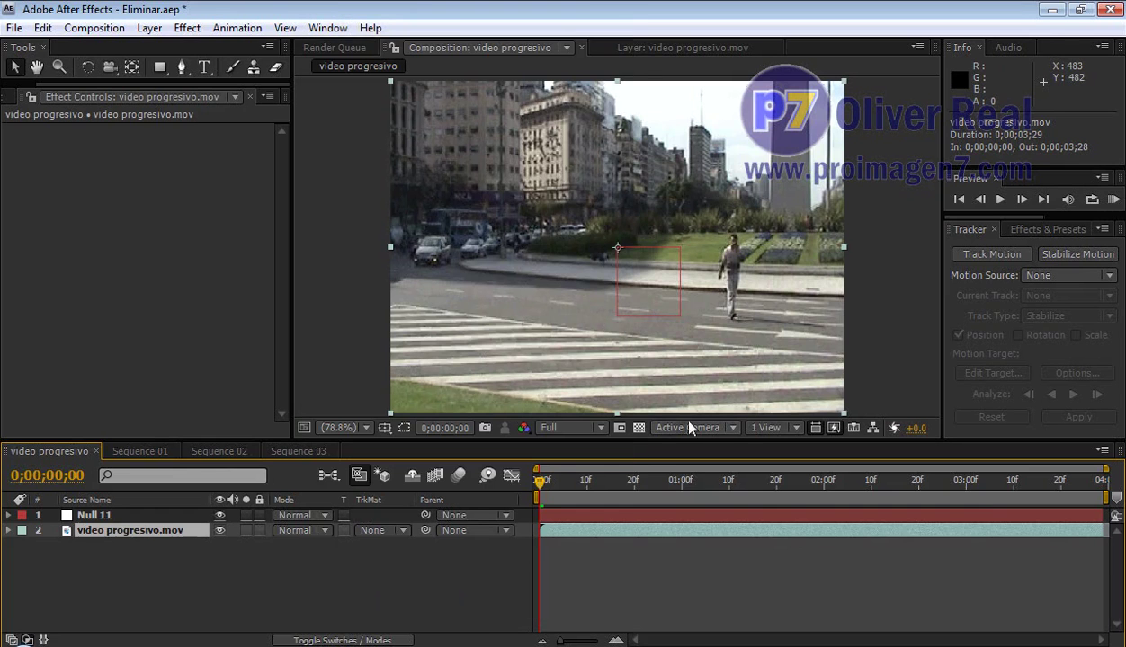
{"action": "left_click", "coordinate": [129, 531]}
Start Track Motion with Rotation, placing Track Point 1 on the top building and Track Point 2 near the obelisk base.
{"action": "left_click", "coordinate": [984, 256]}
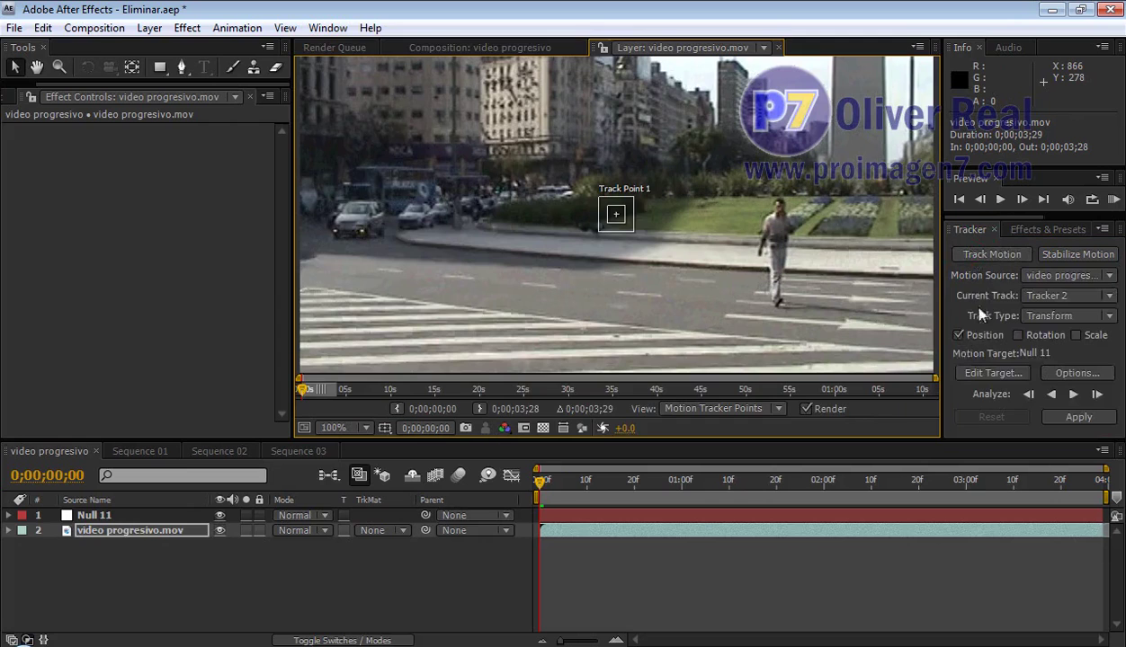
{"action": "left_click", "coordinate": [1019, 336]}
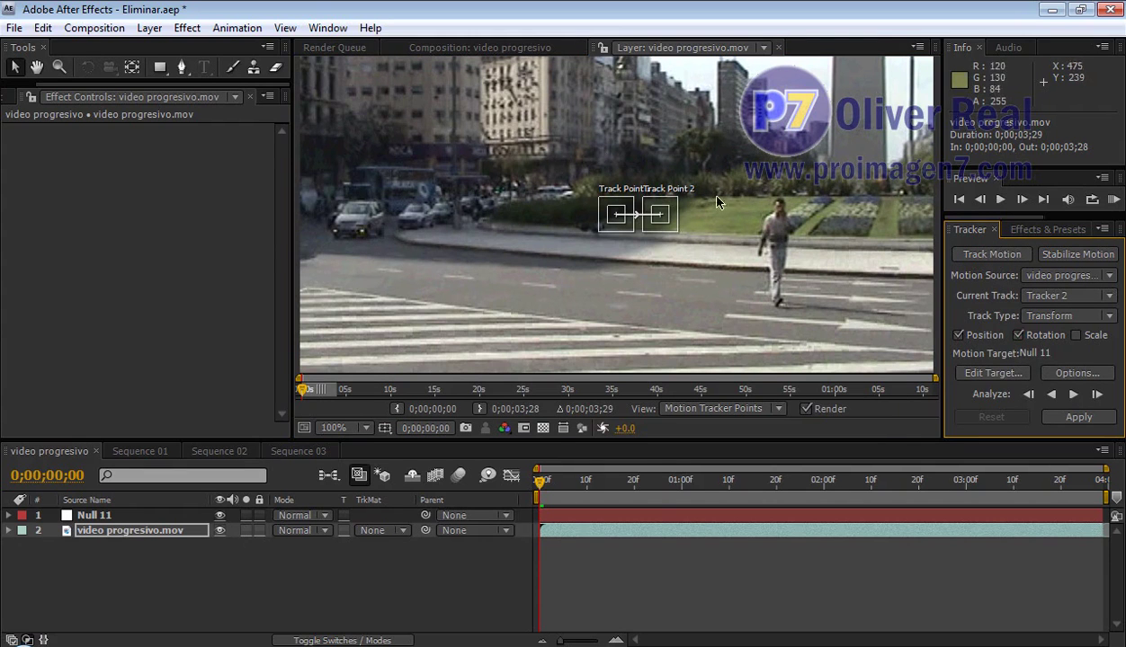
{"action": "key", "text": "comma"}
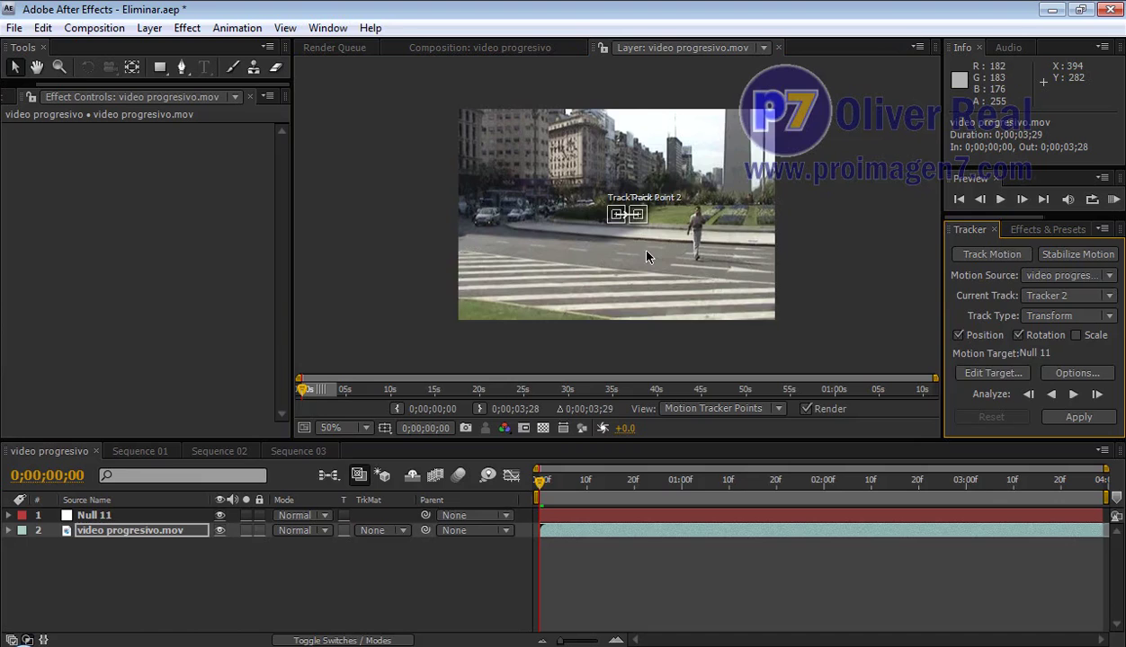
{"action": "key", "text": "period"}
{"action": "mouse_move", "coordinate": [680, 164]}
{"action": "left_mouse_down"}
{"action": "mouse_move", "coordinate": [718, 221]}
{"action": "mouse_move", "coordinate": [716, 243]}
{"action": "left_mouse_up"}
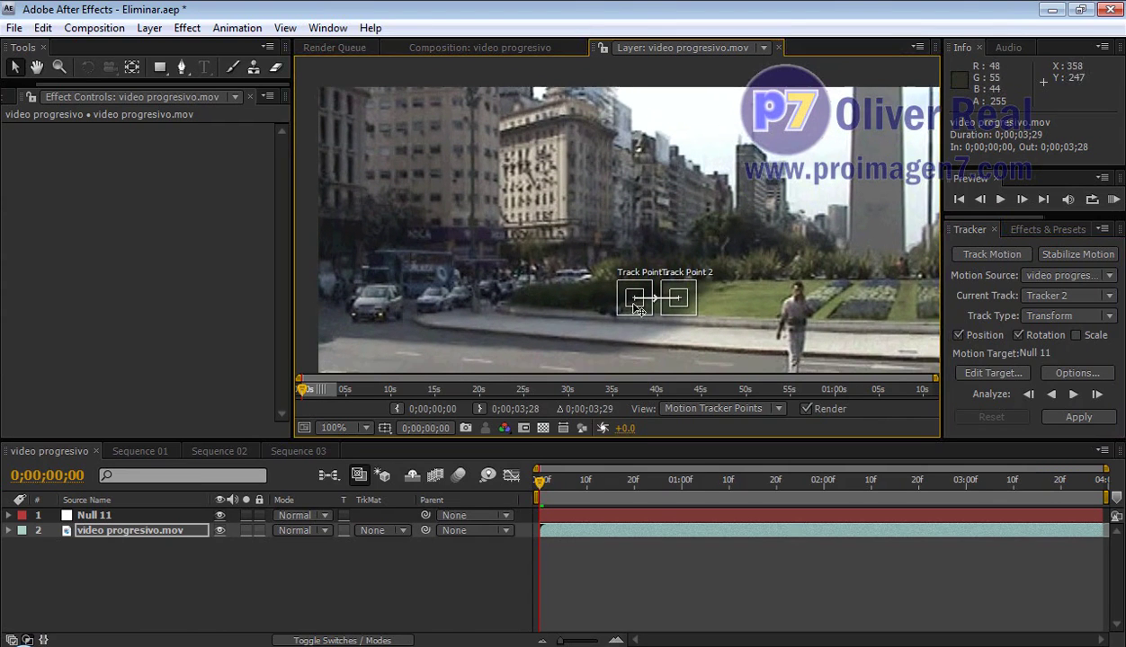
{"action": "left_click_drag", "start_coordinate": [634, 304], "coordinate": [466, 121]}
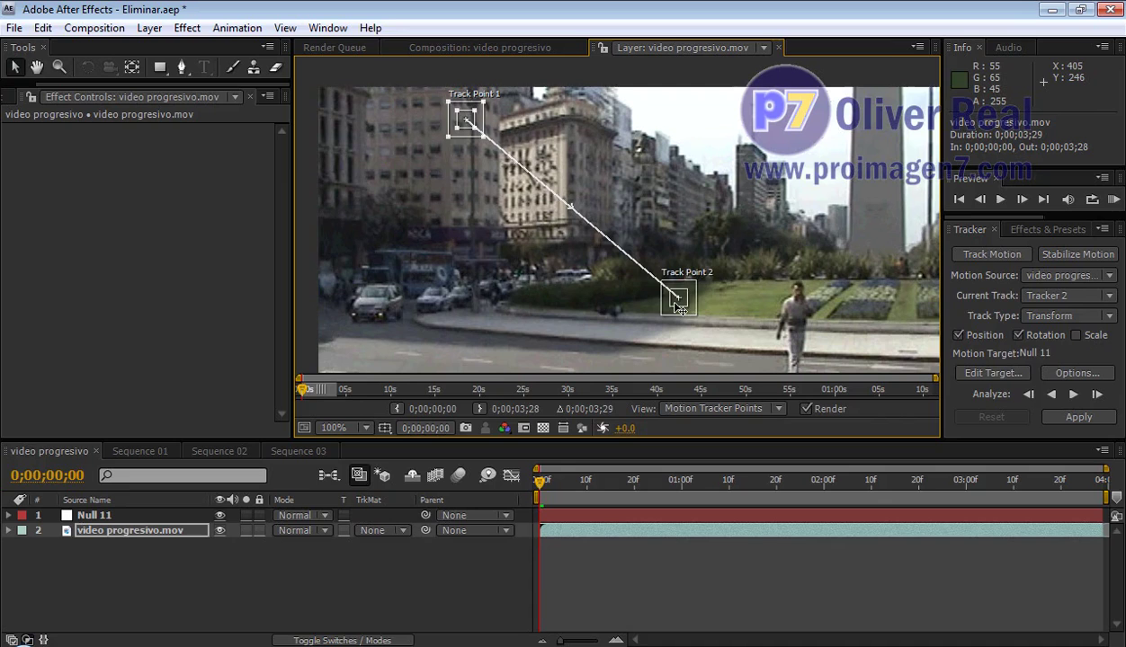
{"action": "left_click_drag", "start_coordinate": [679, 306], "coordinate": [801, 219]}
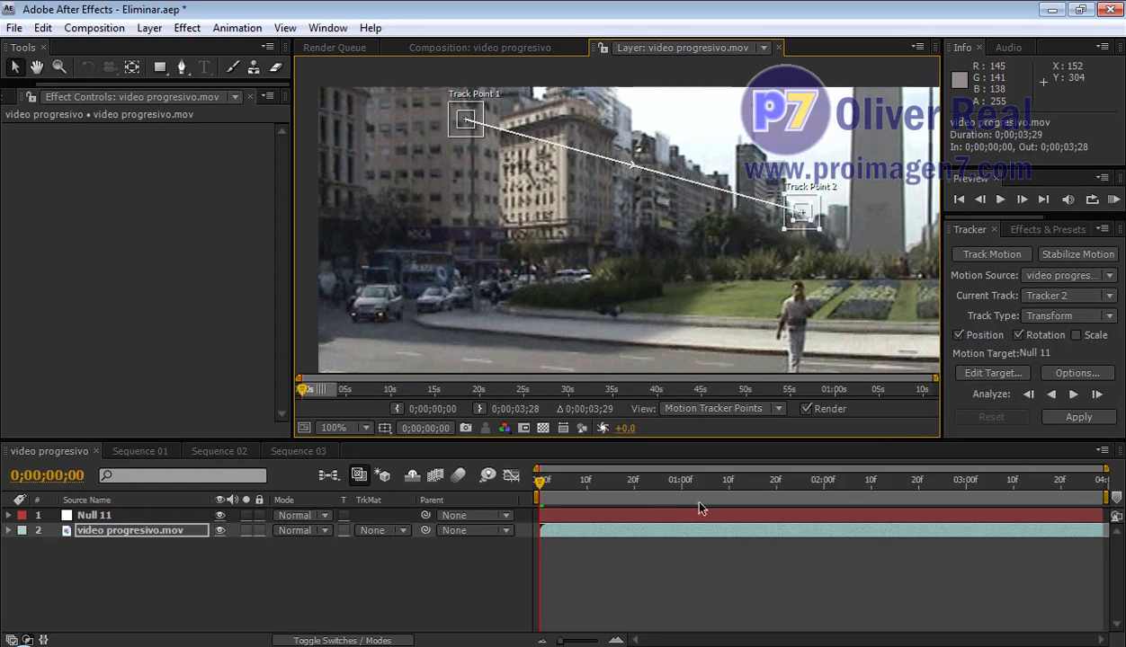
Analyze the track forward and apply it to Null 11 in X and Y.
{"action": "left_click", "coordinate": [1074, 398]}
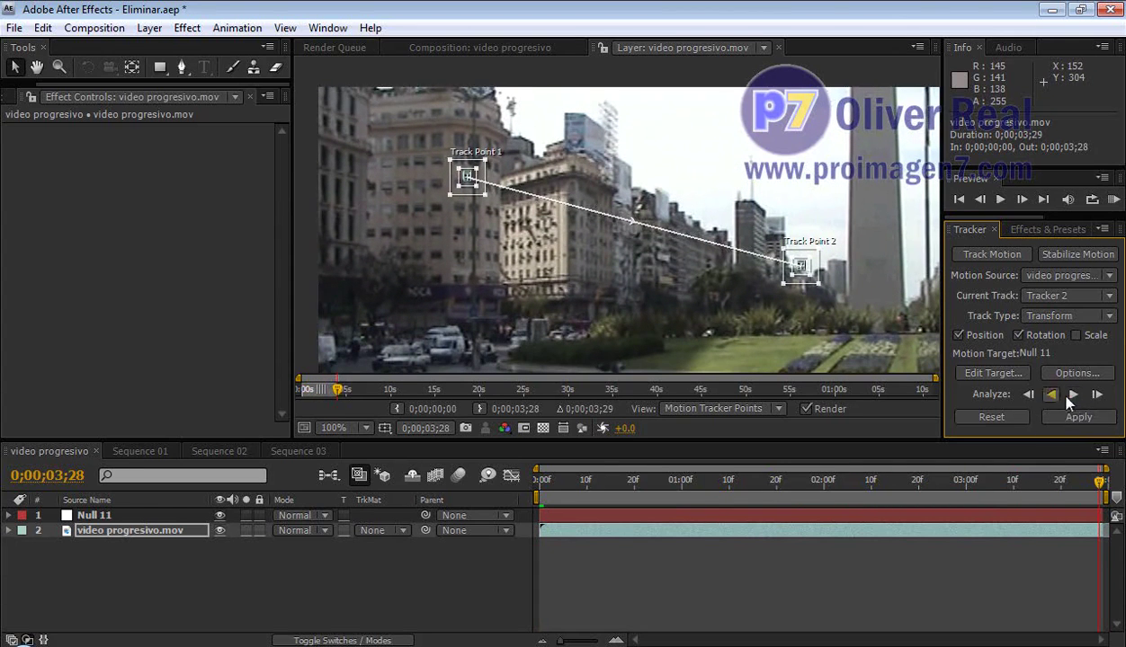
{"action": "left_click", "coordinate": [1078, 418]}
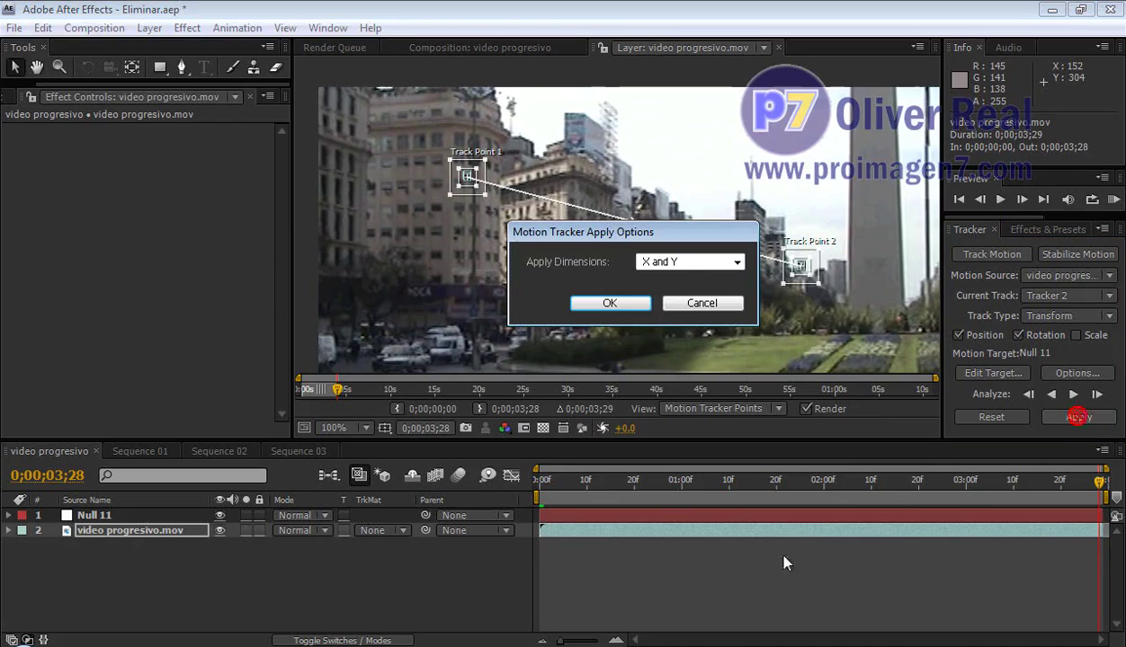
{"action": "left_click", "coordinate": [617, 308]}
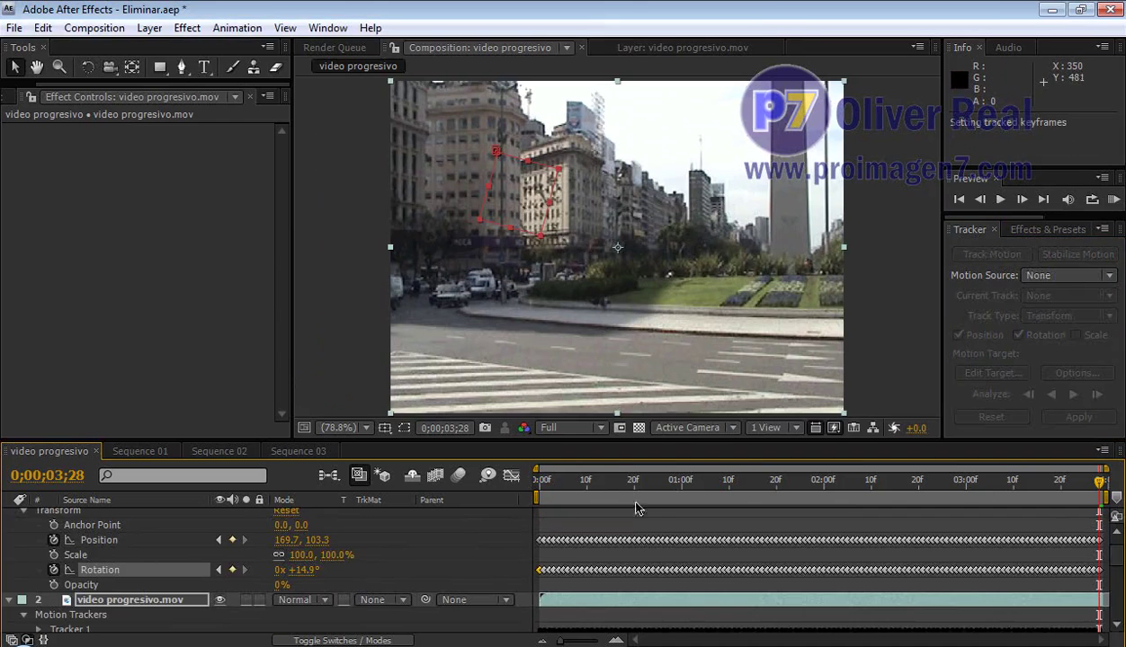
{"action": "scroll", "coordinate": [320, 603], "scroll_direction": "up", "scroll_amount": 1}
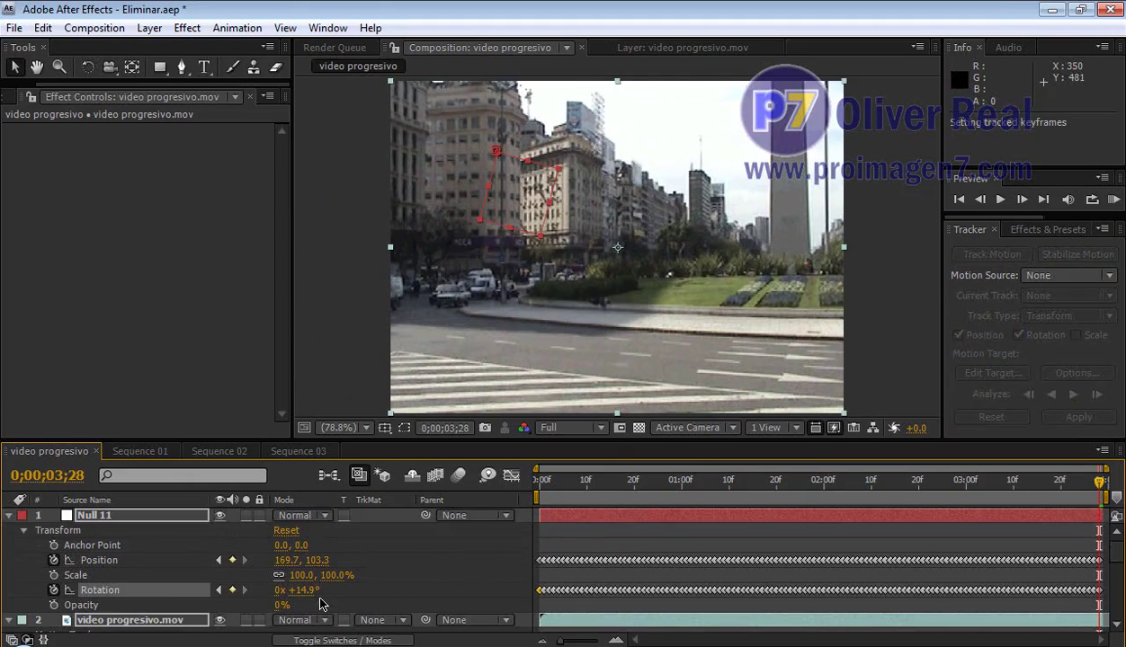
{"action": "left_click", "coordinate": [8, 515]}
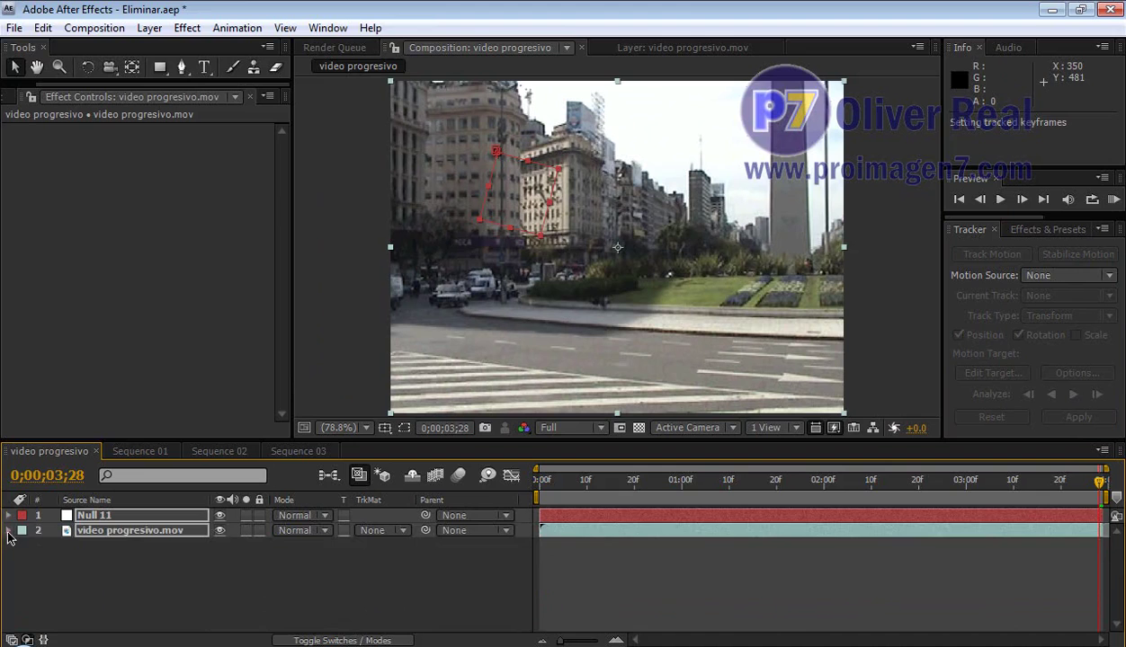
{"action": "left_click", "coordinate": [8, 531]}
{"action": "left_click", "coordinate": [8, 531]}
{"action": "left_click", "coordinate": [122, 572]}
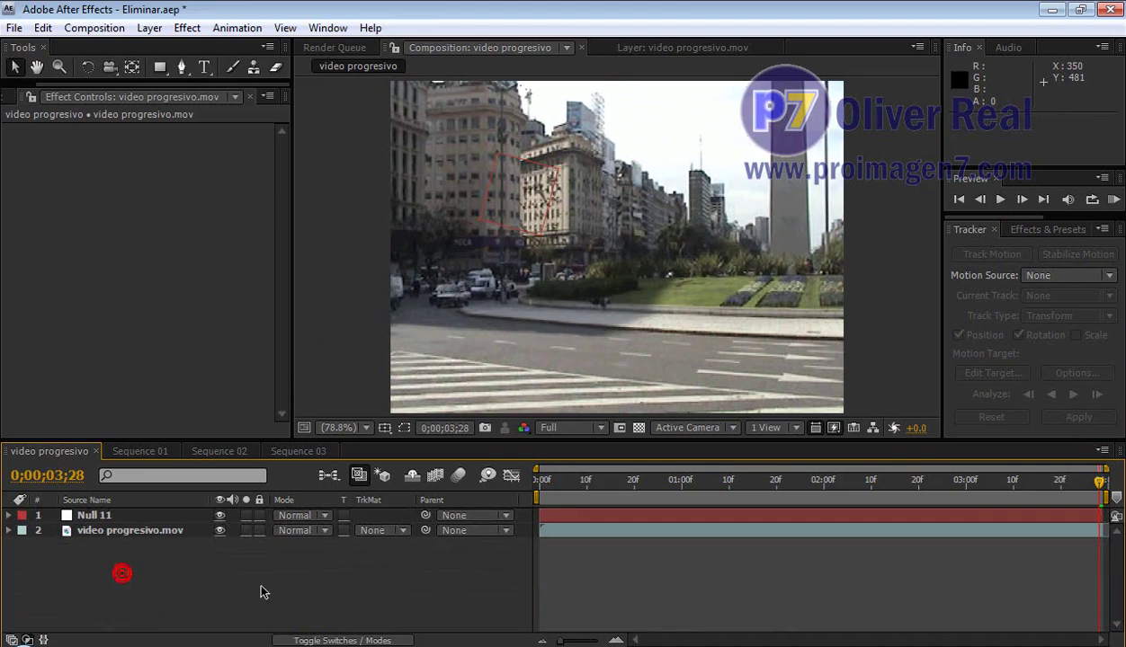
{"action": "mouse_move", "coordinate": [539, 480]}
{"action": "left_mouse_down"}
{"action": "mouse_move", "coordinate": [1074, 519]}
{"action": "mouse_move", "coordinate": [535, 511]}
{"action": "left_mouse_up"}
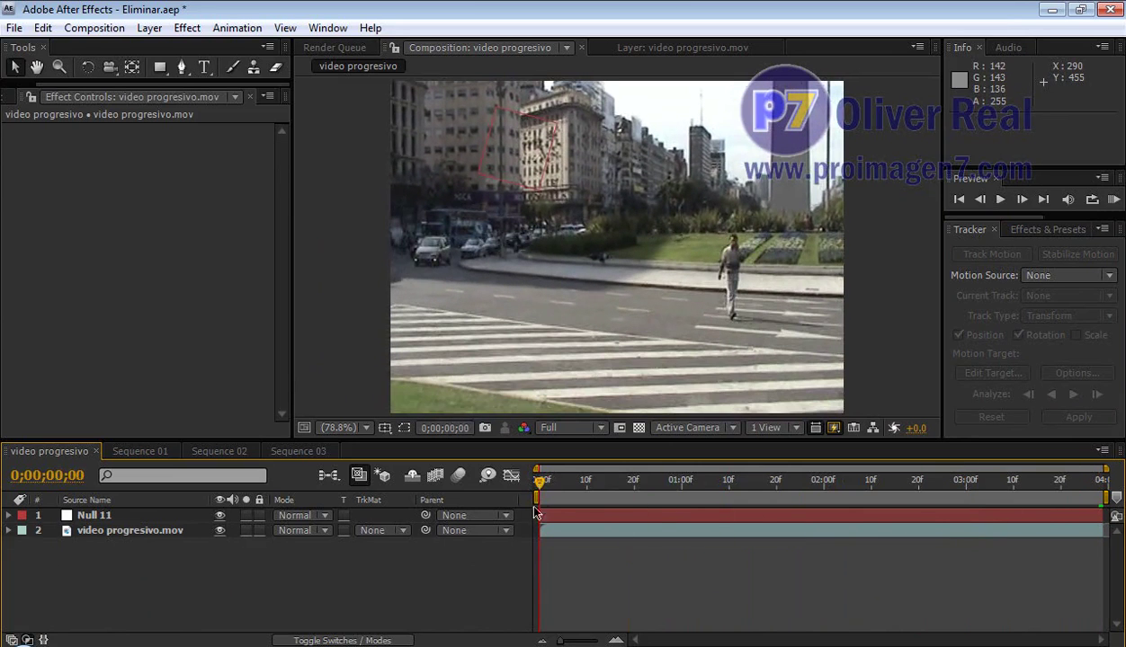
Duplicate the video progresivo.mov layer and delete Tracker 1 from the upper copy.
{"action": "left_click", "coordinate": [127, 532]}
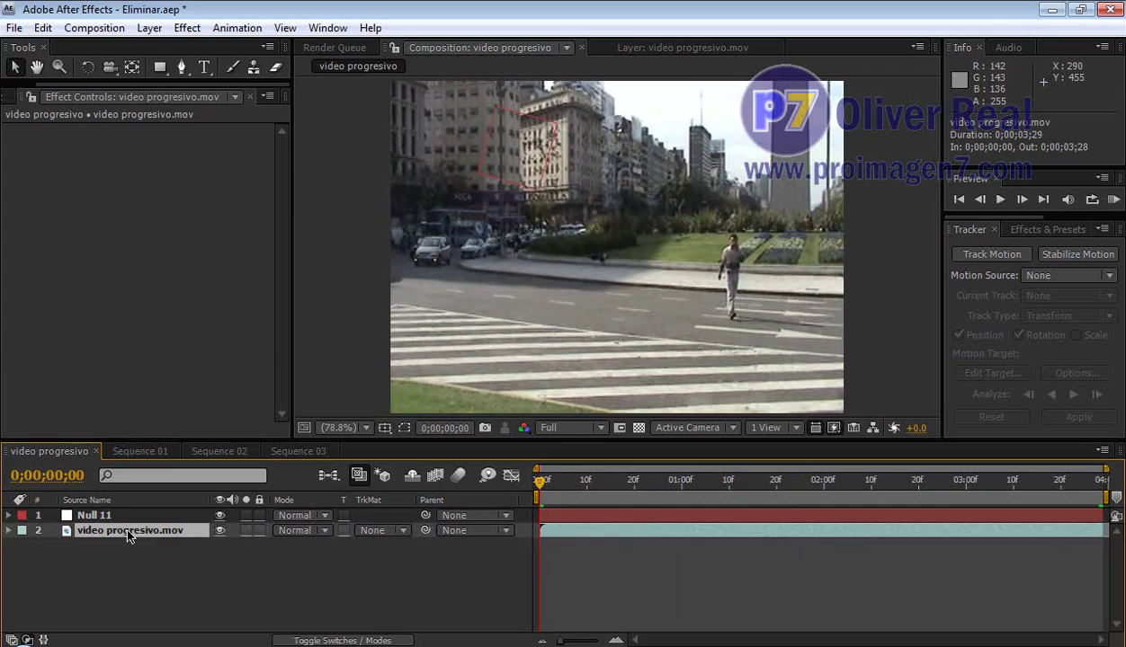
{"action": "key", "text": "ctrl+d"}
{"action": "left_click", "coordinate": [129, 532]}
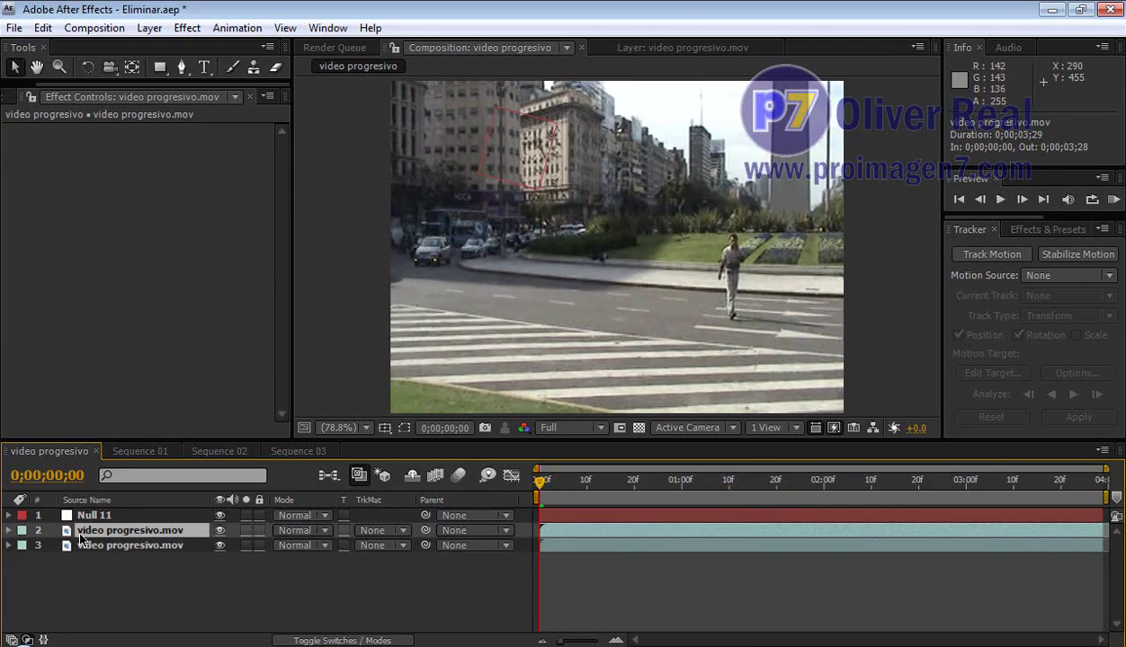
{"action": "key", "text": "u"}
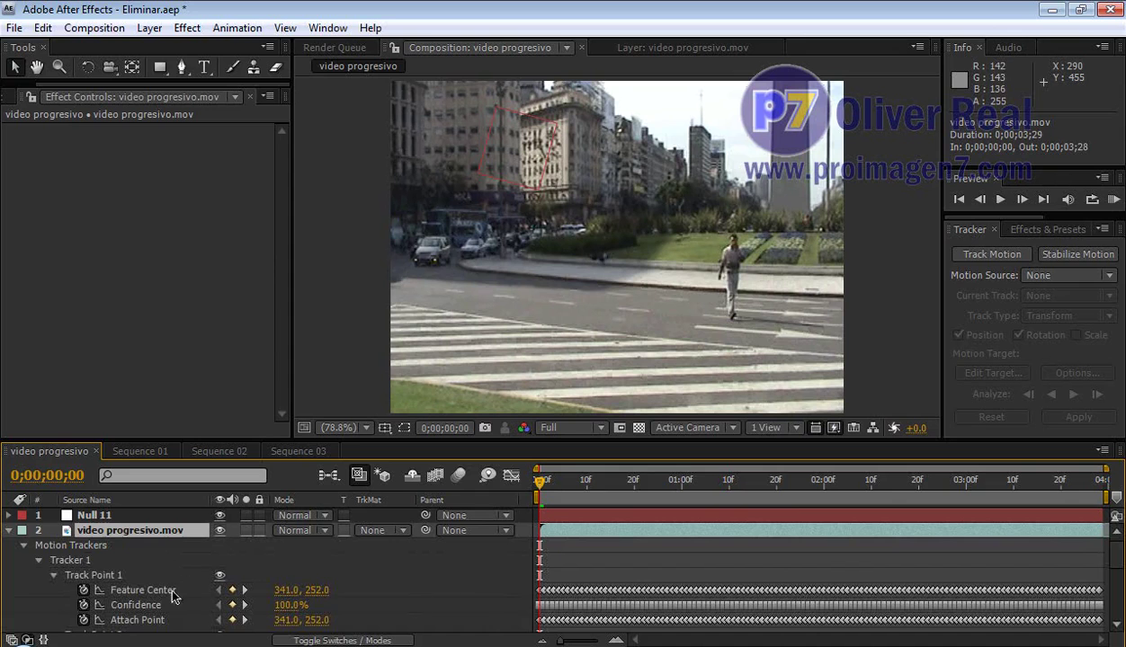
{"action": "left_click", "coordinate": [70, 563]}
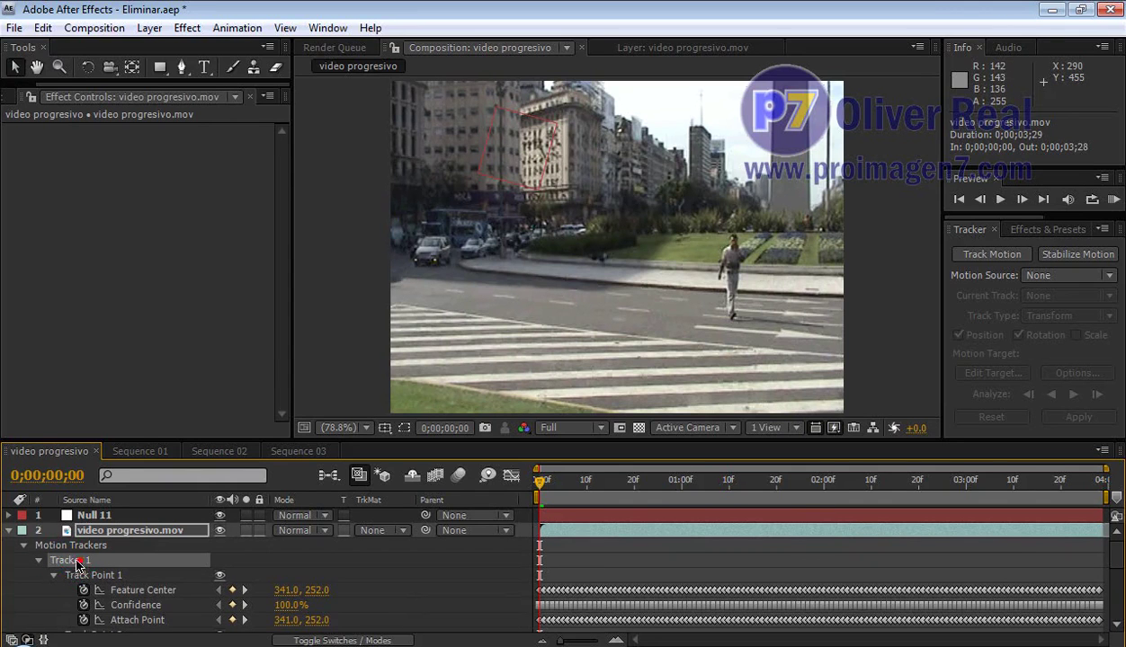
{"action": "key", "text": "Delete"}
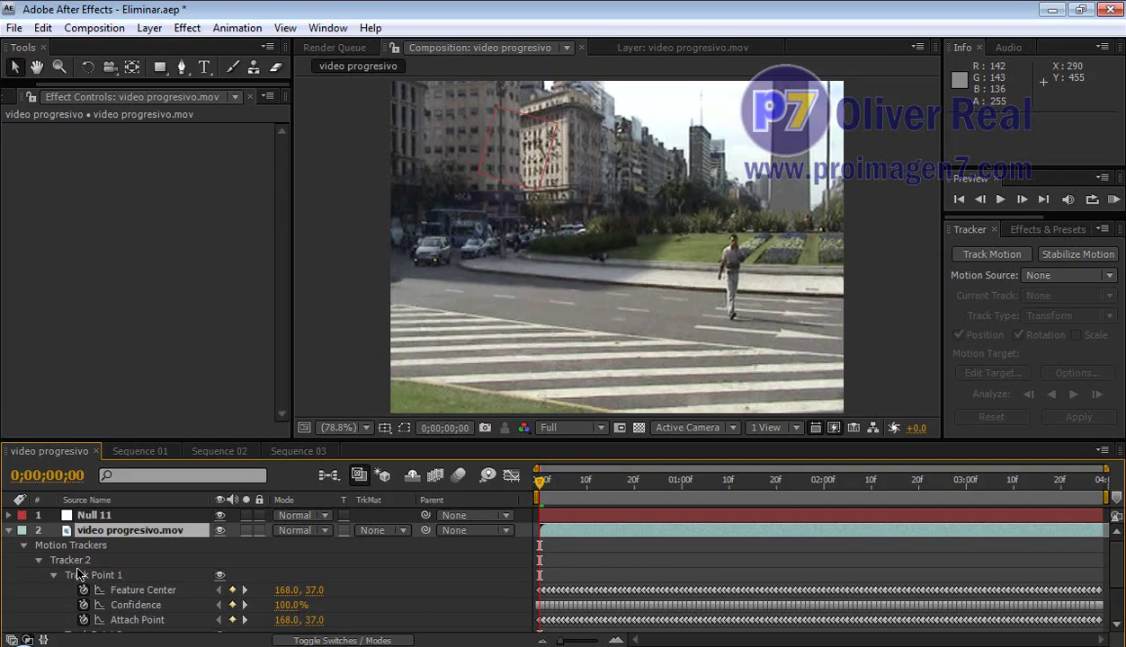
Duplicate the layer again, inspect the upper copy's Transform values, then collapse and reselect it.
{"action": "key", "text": "ctrl+d"}
{"action": "left_click", "coordinate": [109, 567]}
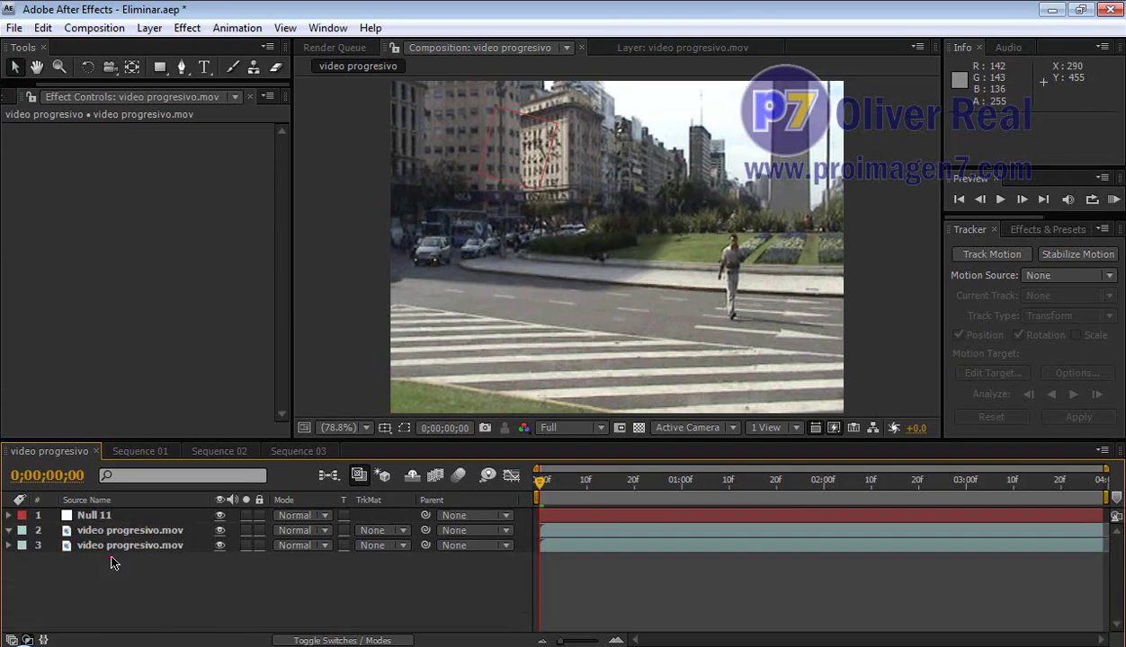
{"action": "left_click", "coordinate": [102, 537]}
{"action": "left_click", "coordinate": [151, 606]}
{"action": "left_click", "coordinate": [9, 530]}
{"action": "left_click", "coordinate": [9, 530]}
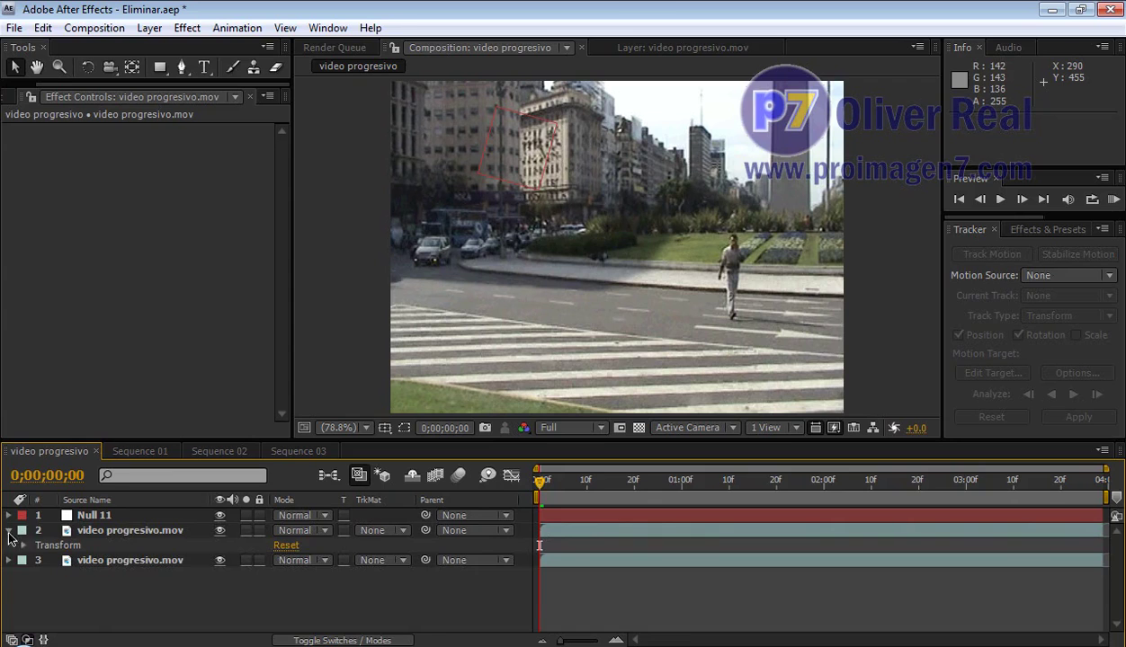
{"action": "left_click", "coordinate": [23, 544]}
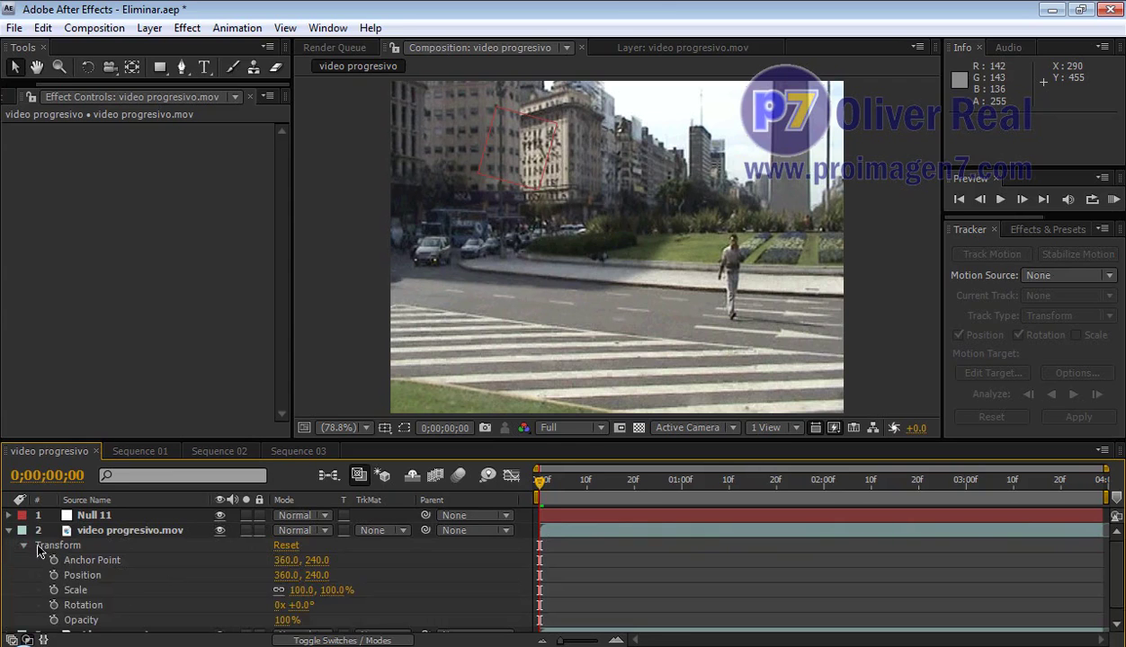
{"action": "left_click", "coordinate": [24, 545]}
{"action": "left_click", "coordinate": [9, 530]}
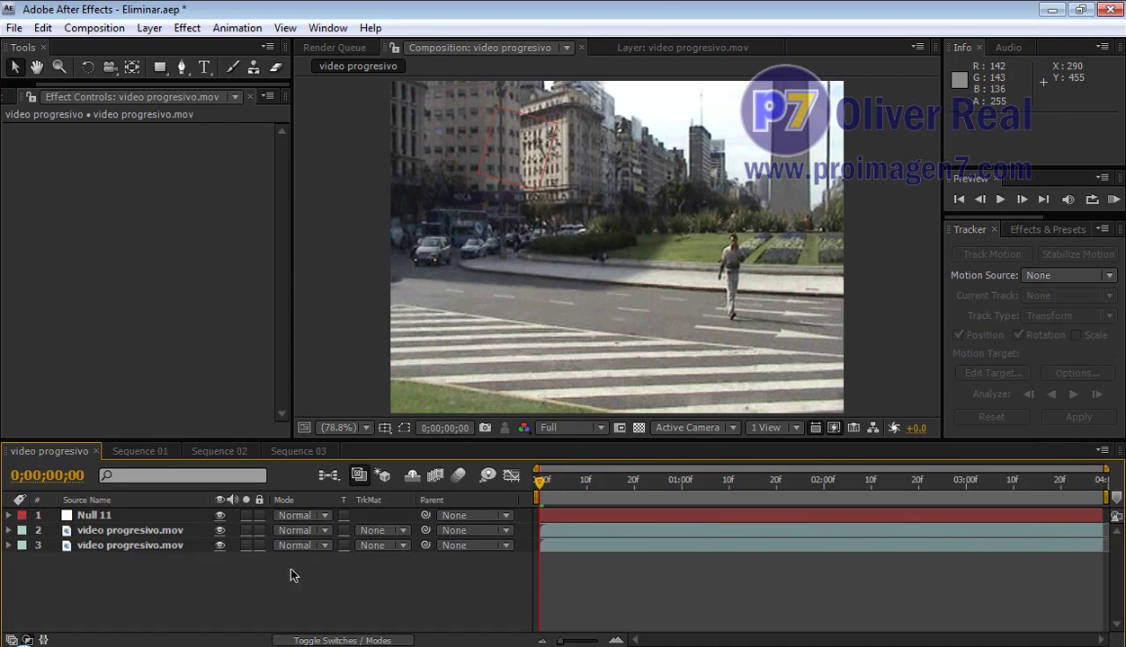
{"action": "left_click", "coordinate": [161, 531]}
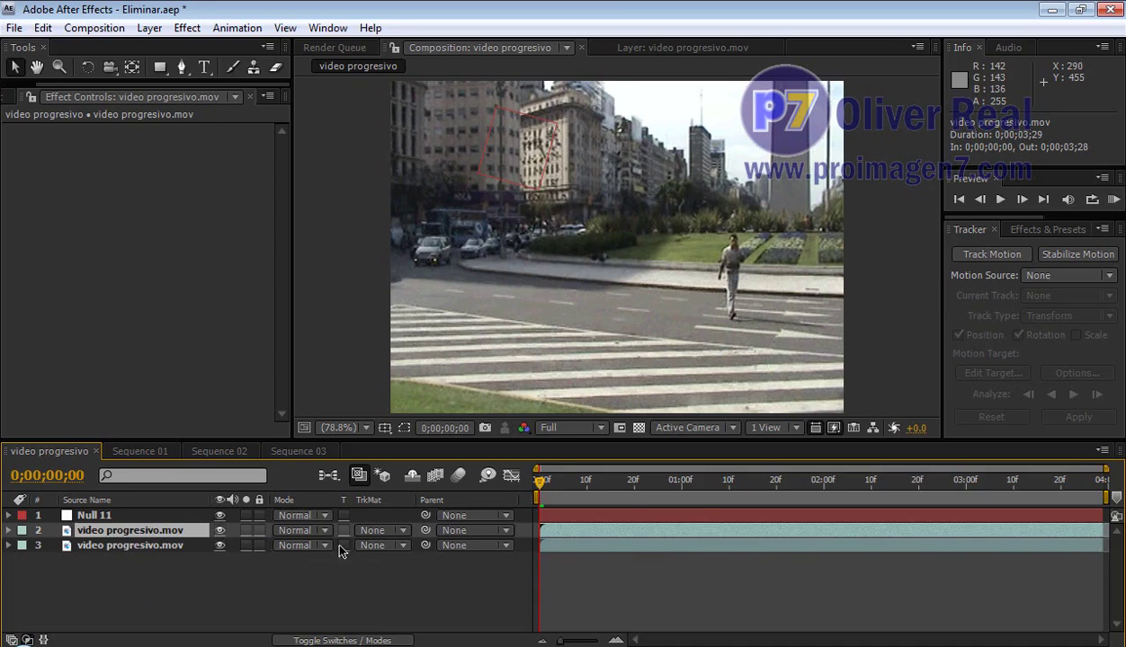
Enable Time Remapping on the upper video progresivo.mov layer and hold it at 0;00;03;28.
{"action": "left_click_drag", "start_coordinate": [538, 479], "coordinate": [1103, 497]}
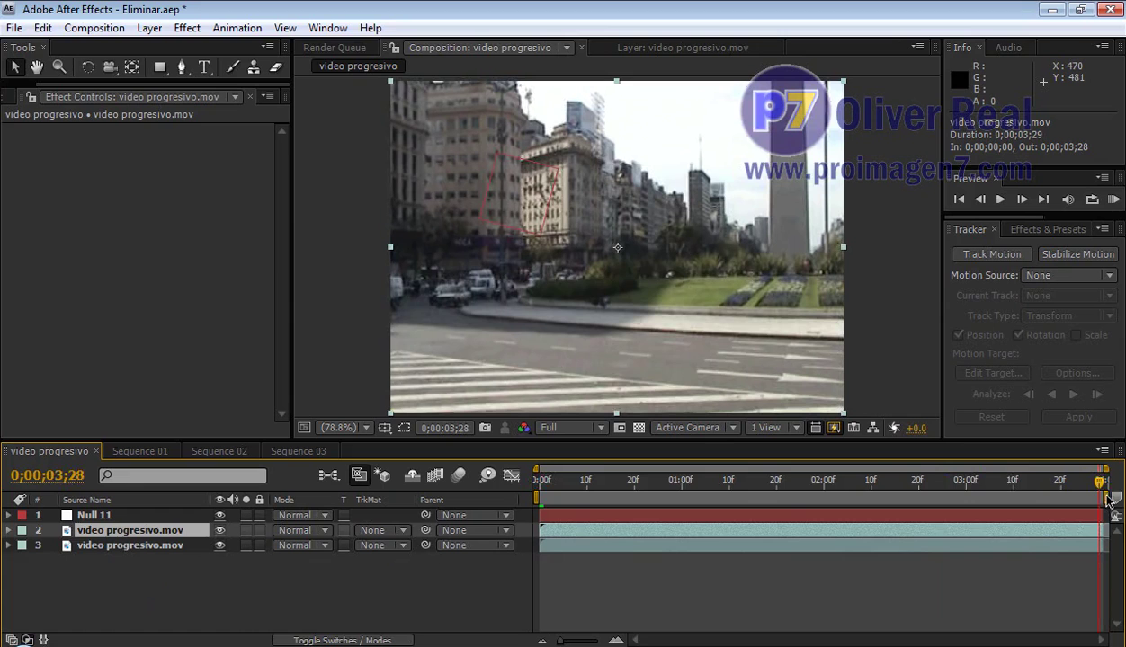
{"action": "right_click", "coordinate": [596, 536]}
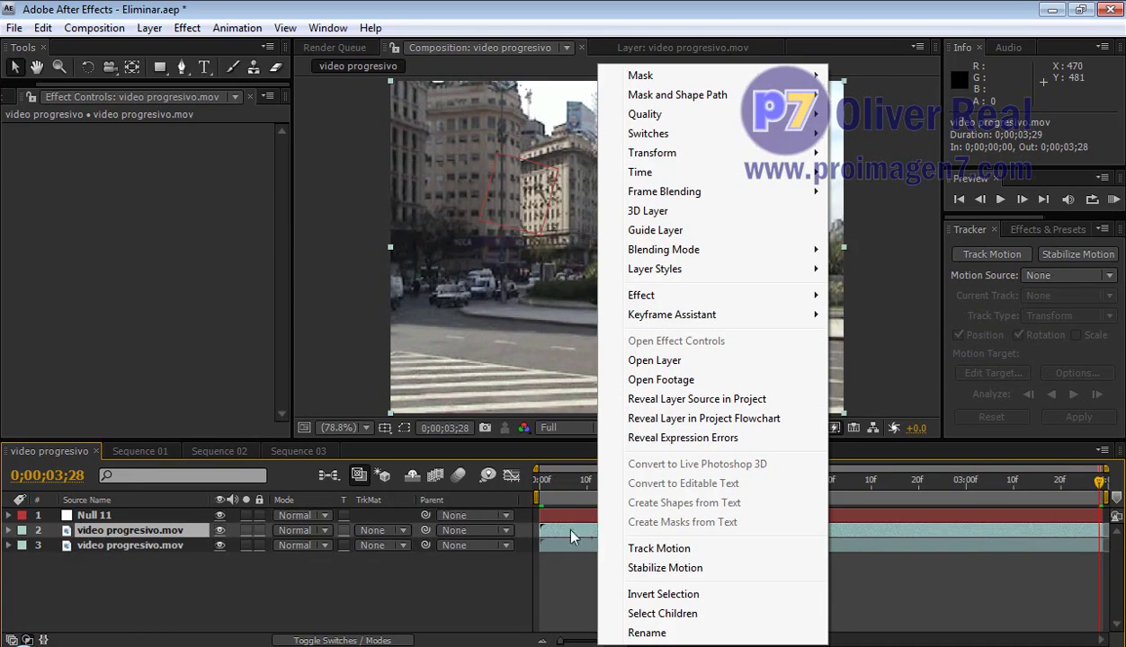
{"action": "mouse_move", "coordinate": [667, 170]}
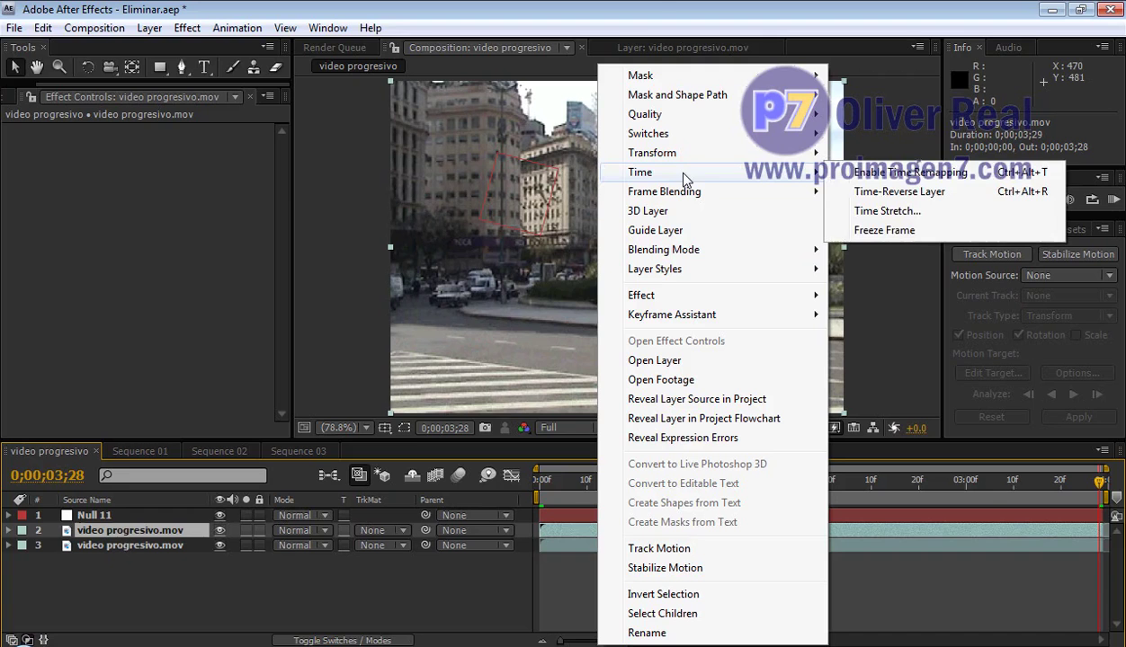
{"action": "left_click", "coordinate": [888, 176]}
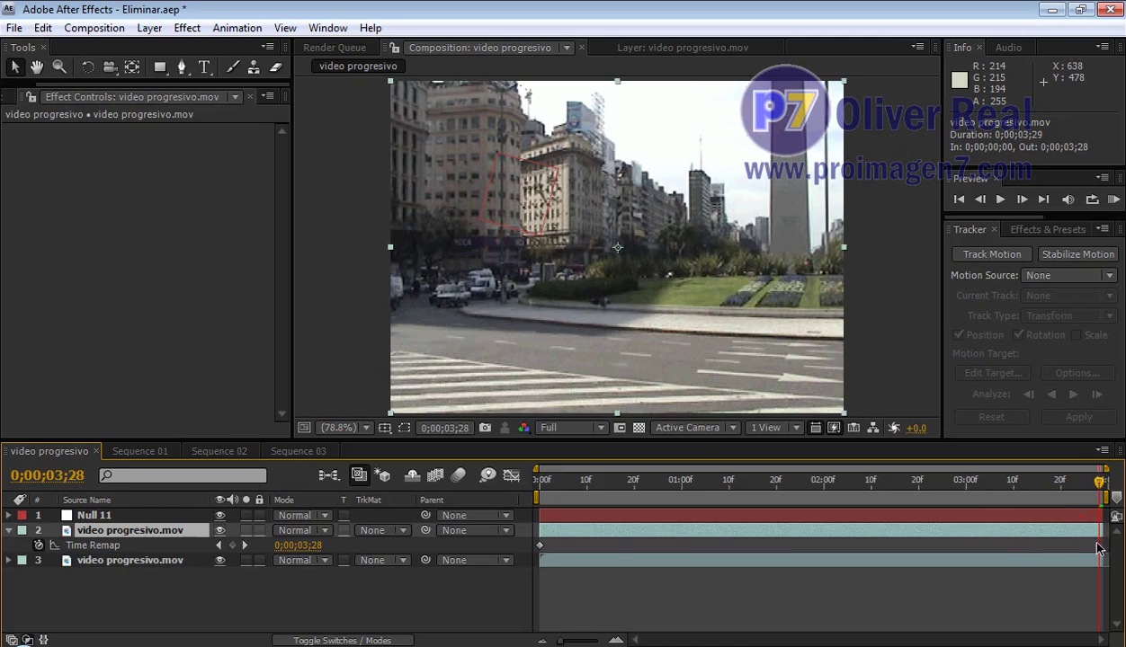
{"action": "left_click", "coordinate": [231, 545]}
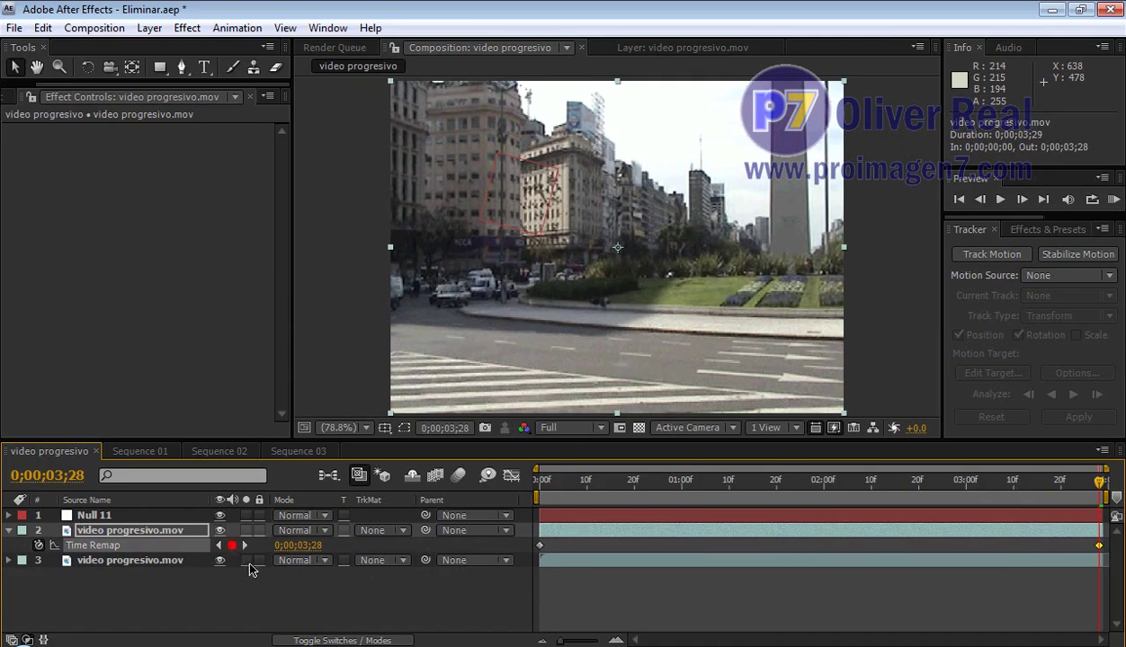
{"action": "left_click", "coordinate": [554, 568]}
{"action": "mouse_move", "coordinate": [1099, 486]}
{"action": "left_mouse_down"}
{"action": "mouse_move", "coordinate": [763, 511]}
{"action": "mouse_move", "coordinate": [713, 495]}
{"action": "mouse_move", "coordinate": [601, 498]}
{"action": "mouse_move", "coordinate": [492, 573]}
{"action": "left_mouse_up"}
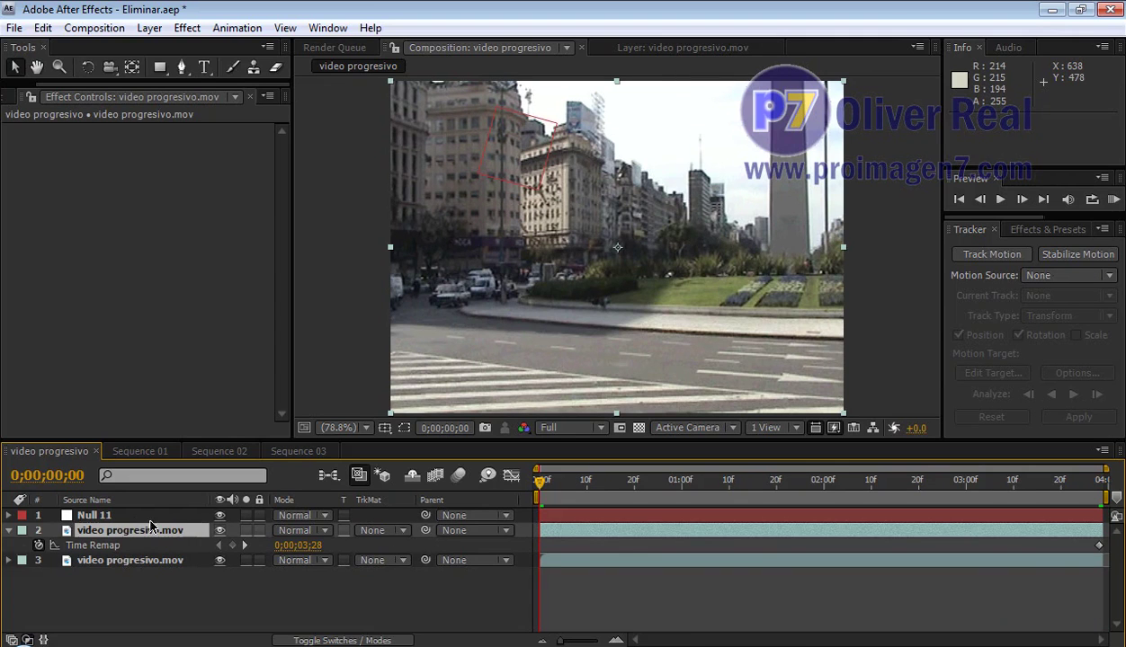
Hide the frozen upper layer and scrub through the original walking footage back to frame 0.
{"action": "left_click", "coordinate": [219, 531]}
{"action": "left_click_drag", "start_coordinate": [653, 480], "coordinate": [524, 485]}
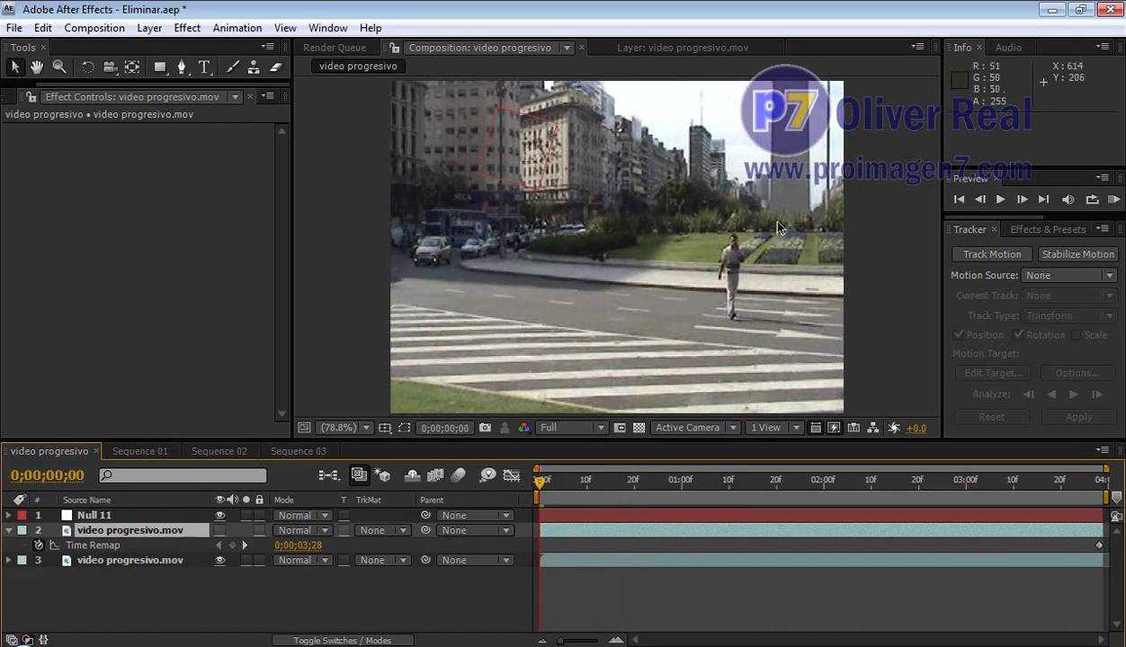
{"action": "left_click_drag", "start_coordinate": [541, 487], "coordinate": [1013, 518]}
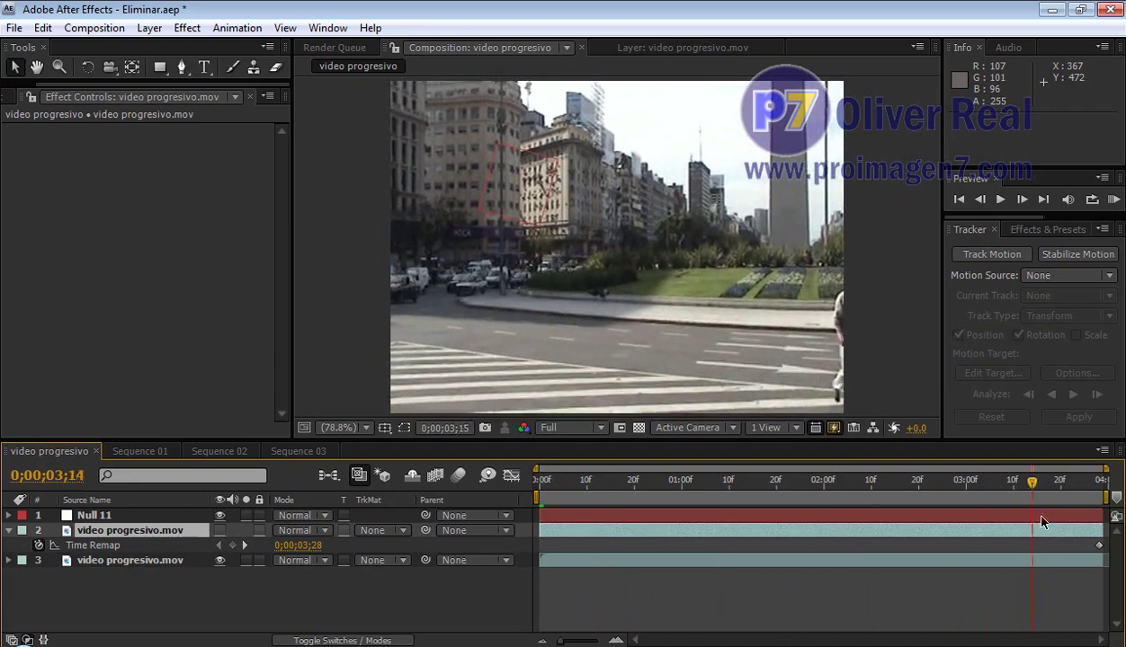
{"action": "left_click_drag", "start_coordinate": [1013, 518], "coordinate": [534, 529]}
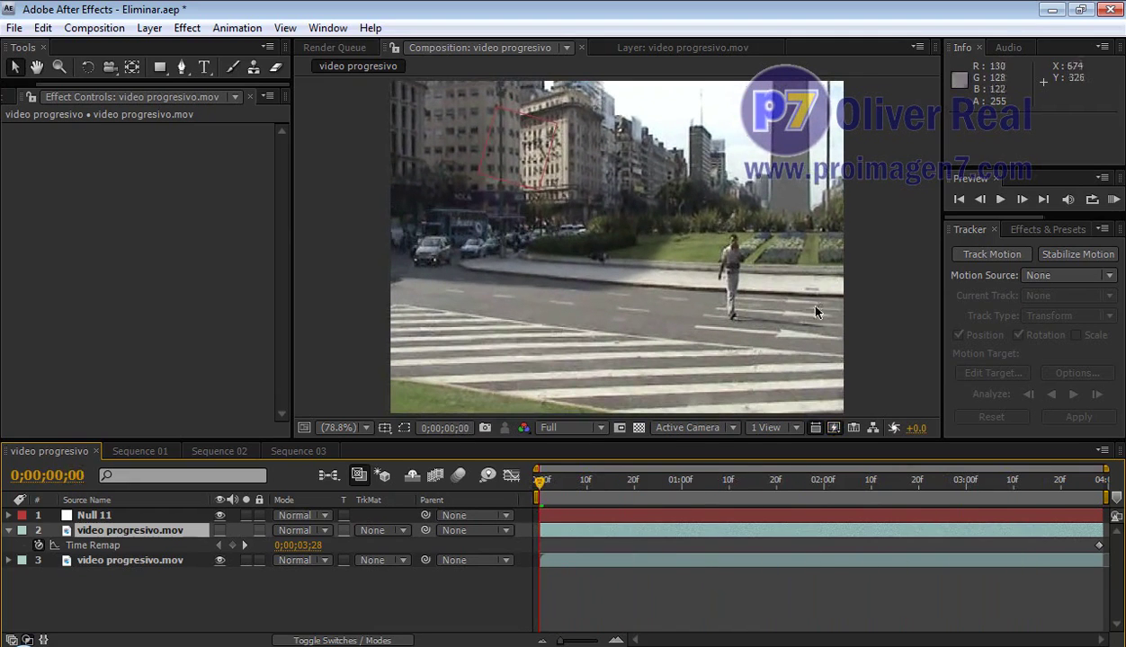
{"action": "left_click", "coordinate": [179, 66]}
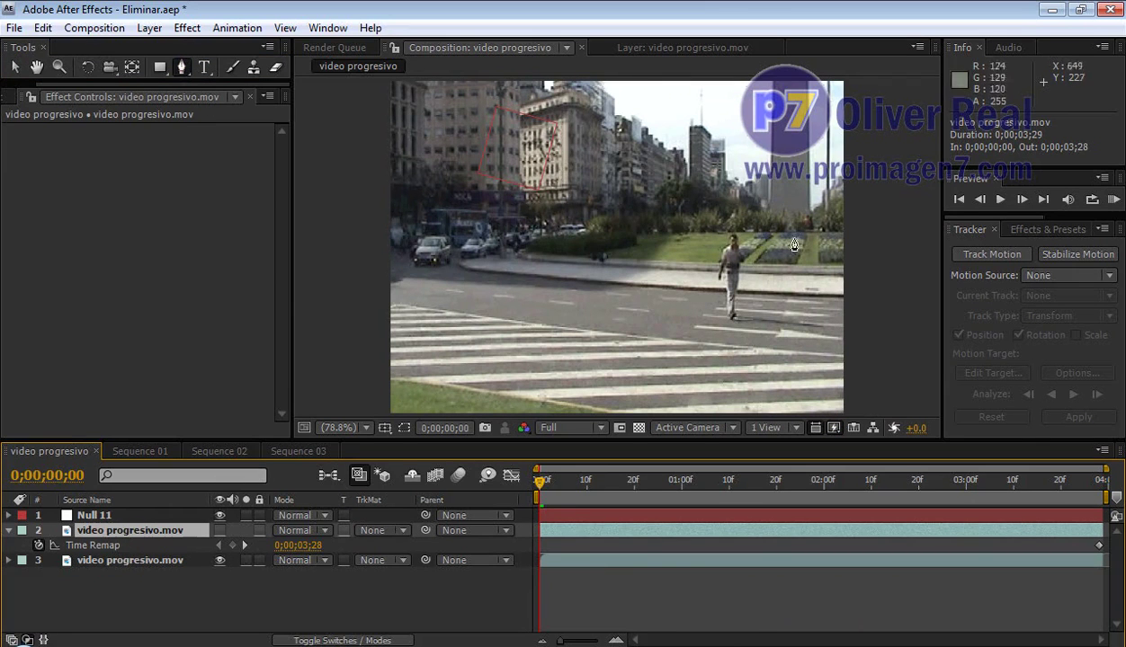
Draw a closed four-point mask on layer 2 covering the right side, flowerbeds to bottom edge.
{"action": "left_click", "coordinate": [853, 231]}
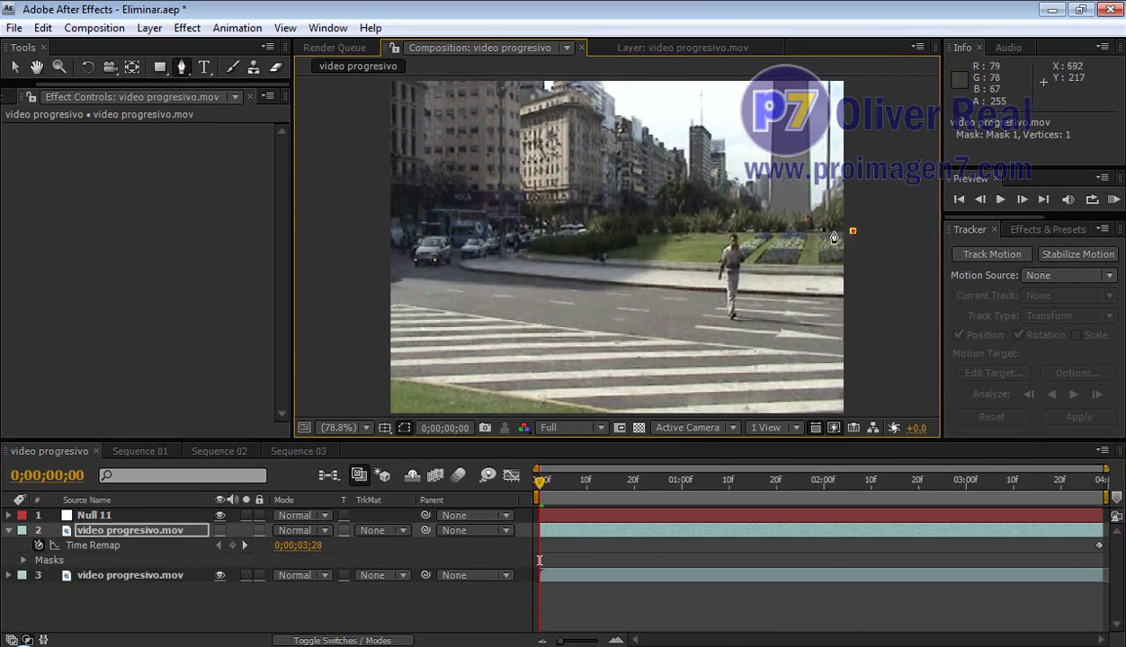
{"action": "left_click", "coordinate": [690, 232]}
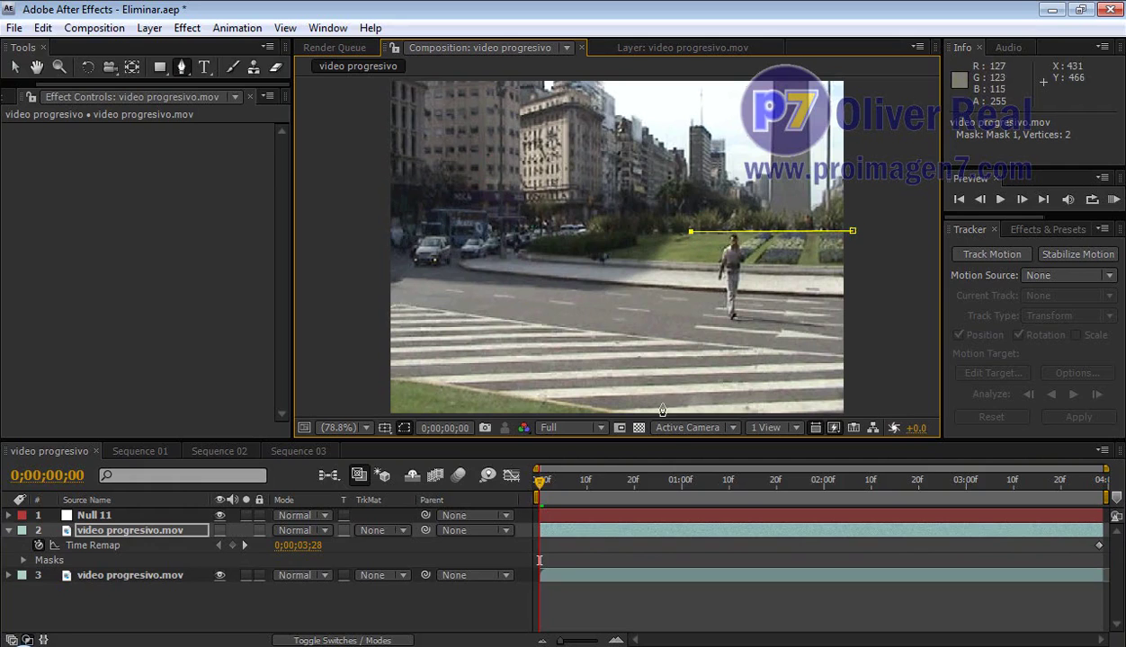
{"action": "left_click", "coordinate": [661, 413]}
{"action": "left_click", "coordinate": [852, 414]}
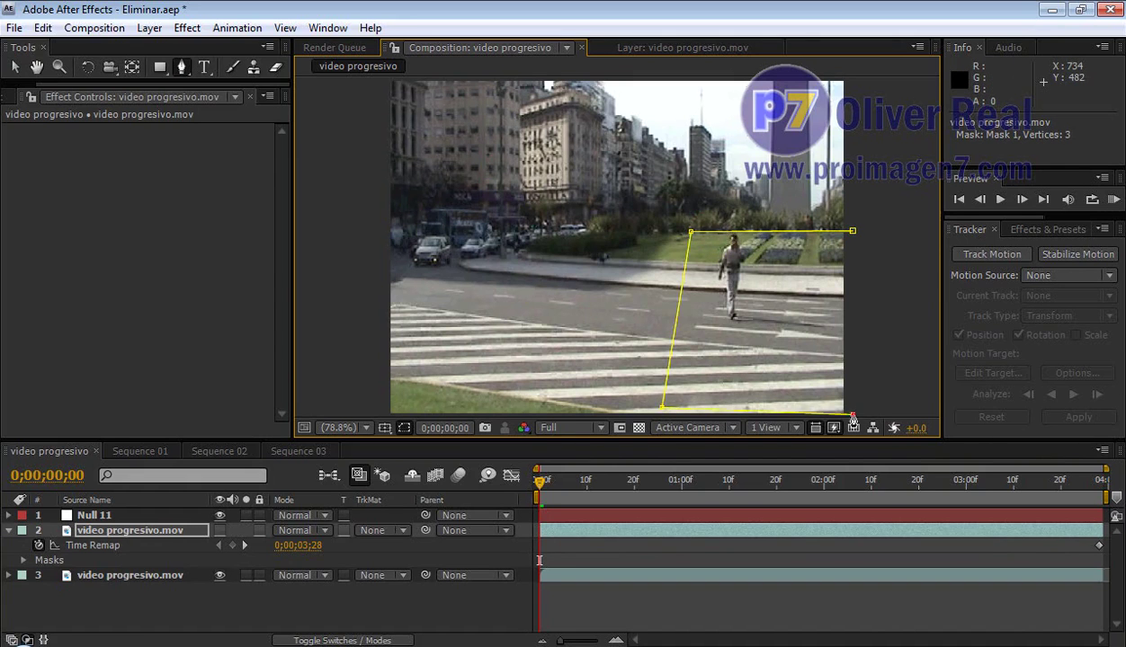
{"action": "left_click", "coordinate": [852, 232]}
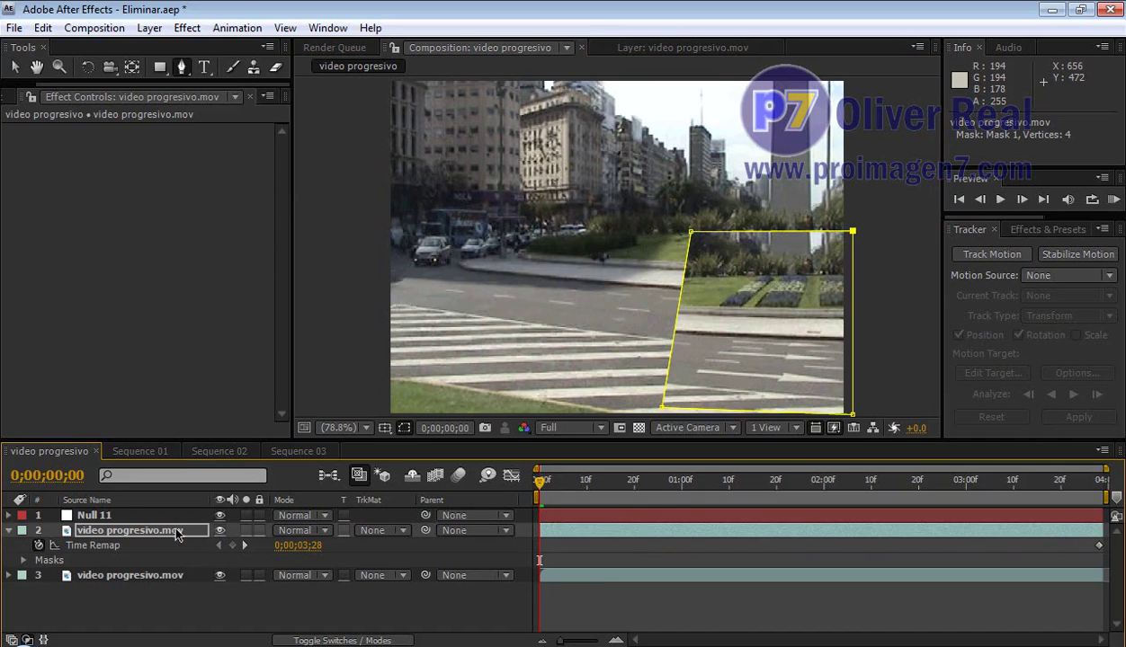
{"action": "left_click_drag", "start_coordinate": [539, 483], "coordinate": [1123, 558]}
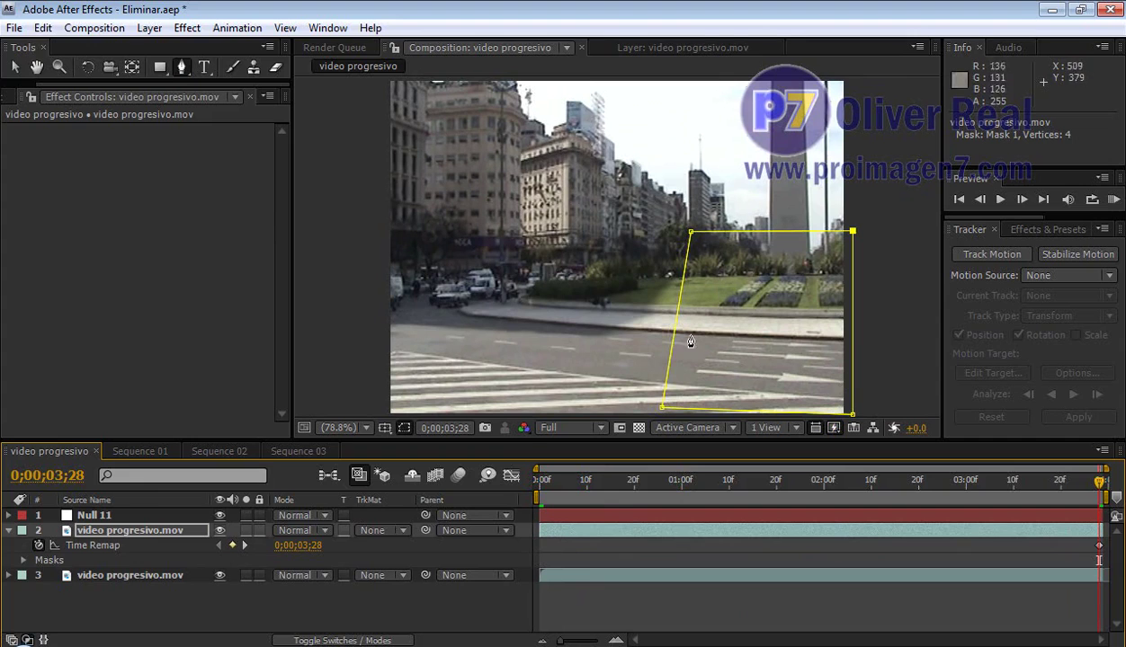
{"action": "left_click", "coordinate": [15, 69]}
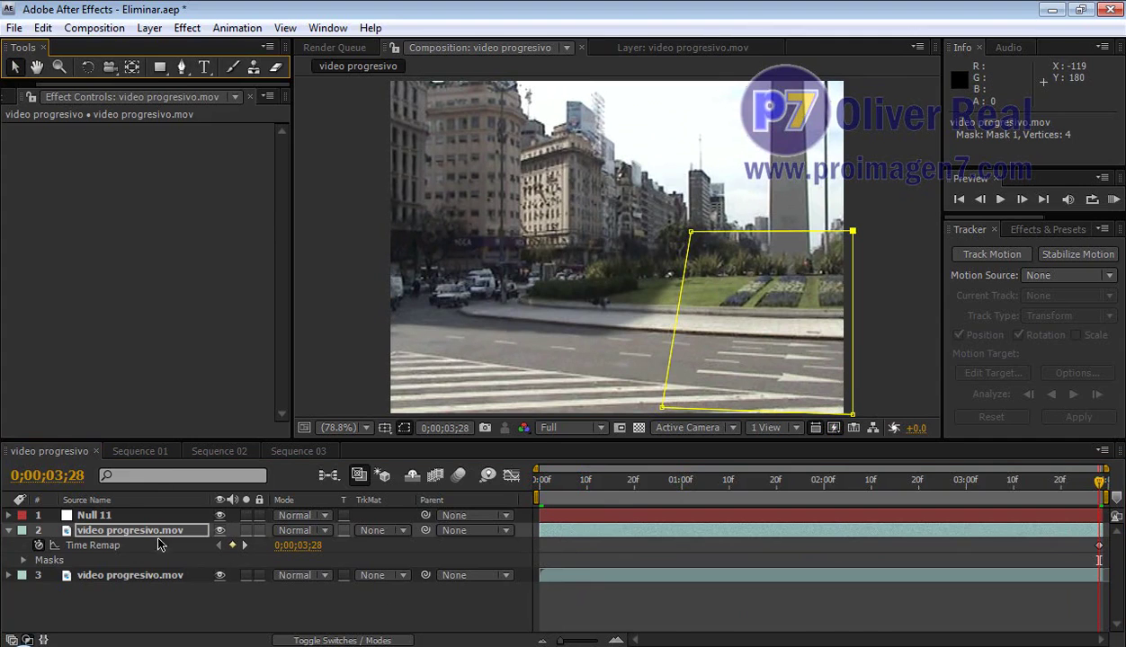
Parent the duplicate video layer to Null 11 and check its mask across the clip.
{"action": "left_click_drag", "start_coordinate": [426, 531], "coordinate": [102, 527]}
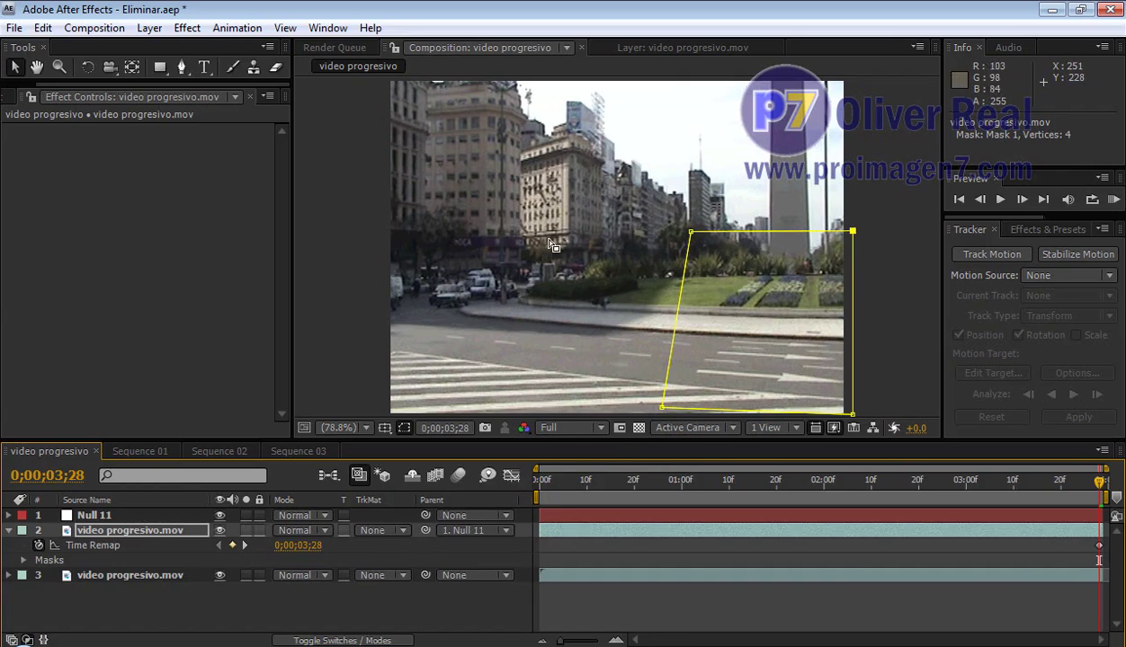
{"action": "left_click_drag", "start_coordinate": [1097, 487], "coordinate": [879, 488]}
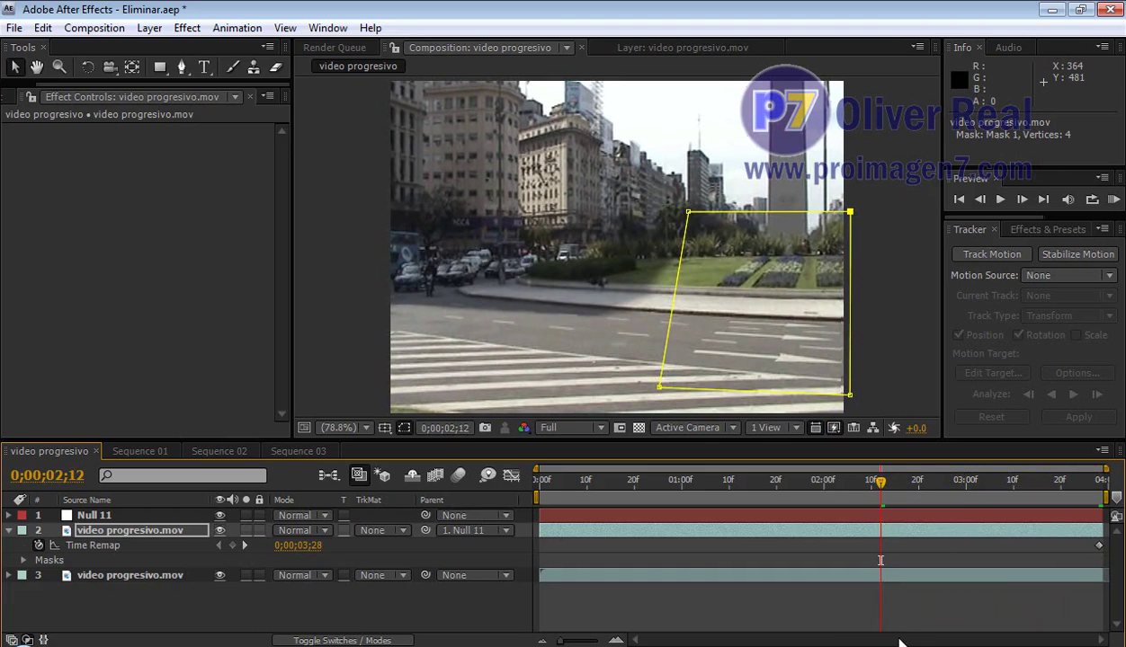
{"action": "mouse_move", "coordinate": [889, 492]}
{"action": "left_mouse_down"}
{"action": "mouse_move", "coordinate": [1098, 490]}
{"action": "mouse_move", "coordinate": [952, 486]}
{"action": "left_mouse_up"}
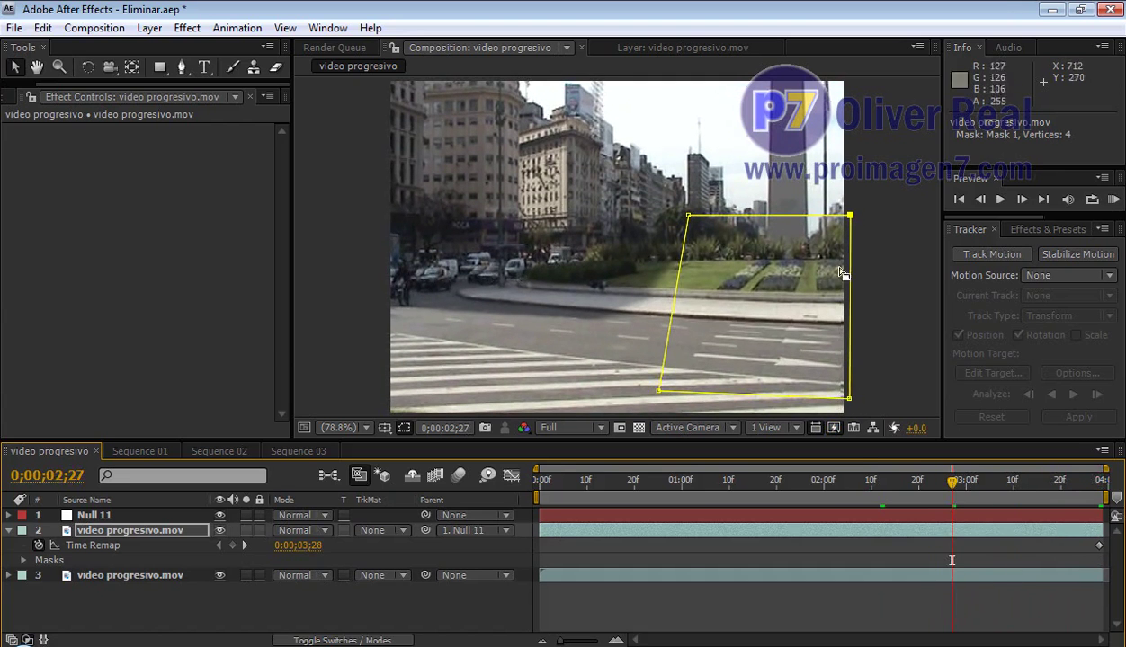
{"action": "mouse_move", "coordinate": [952, 486]}
{"action": "left_mouse_down"}
{"action": "mouse_move", "coordinate": [566, 493]}
{"action": "mouse_move", "coordinate": [545, 510]}
{"action": "mouse_move", "coordinate": [761, 530]}
{"action": "left_mouse_up"}
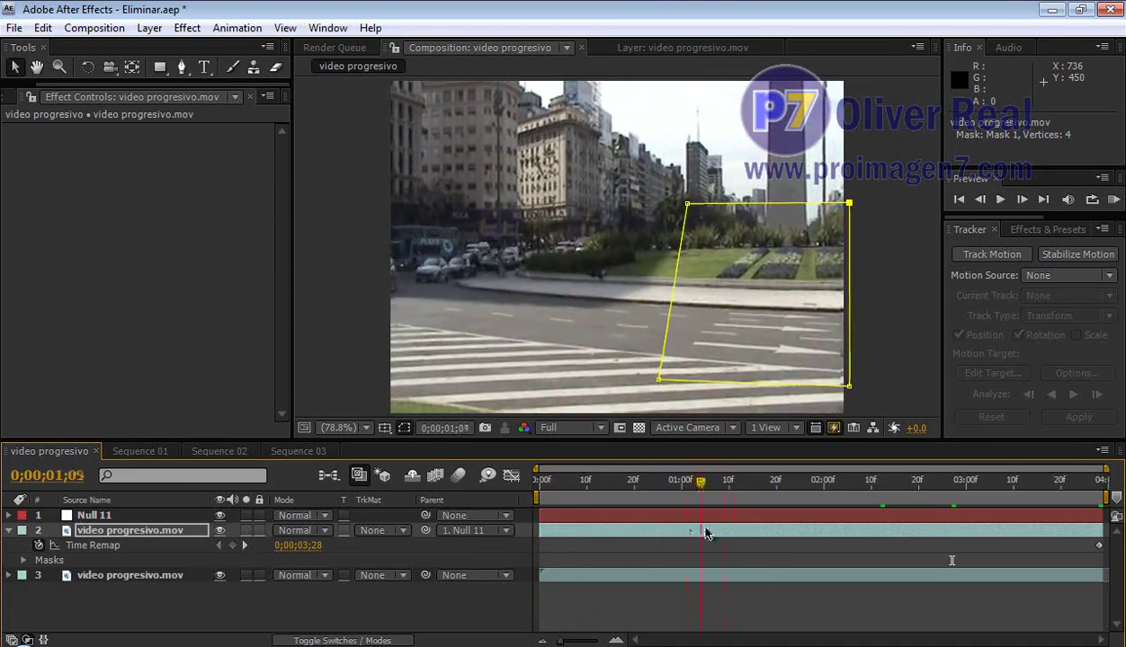
{"action": "left_click", "coordinate": [405, 428]}
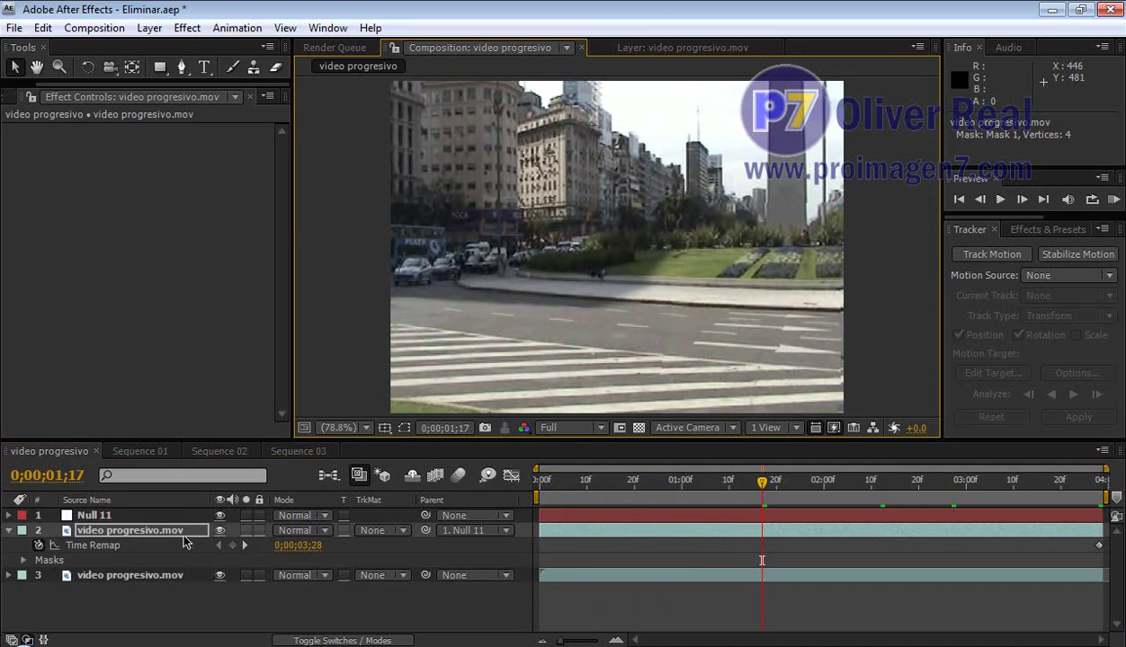
Nudge the duplicate video layer one pixel right and one pixel down.
{"action": "left_click", "coordinate": [126, 536]}
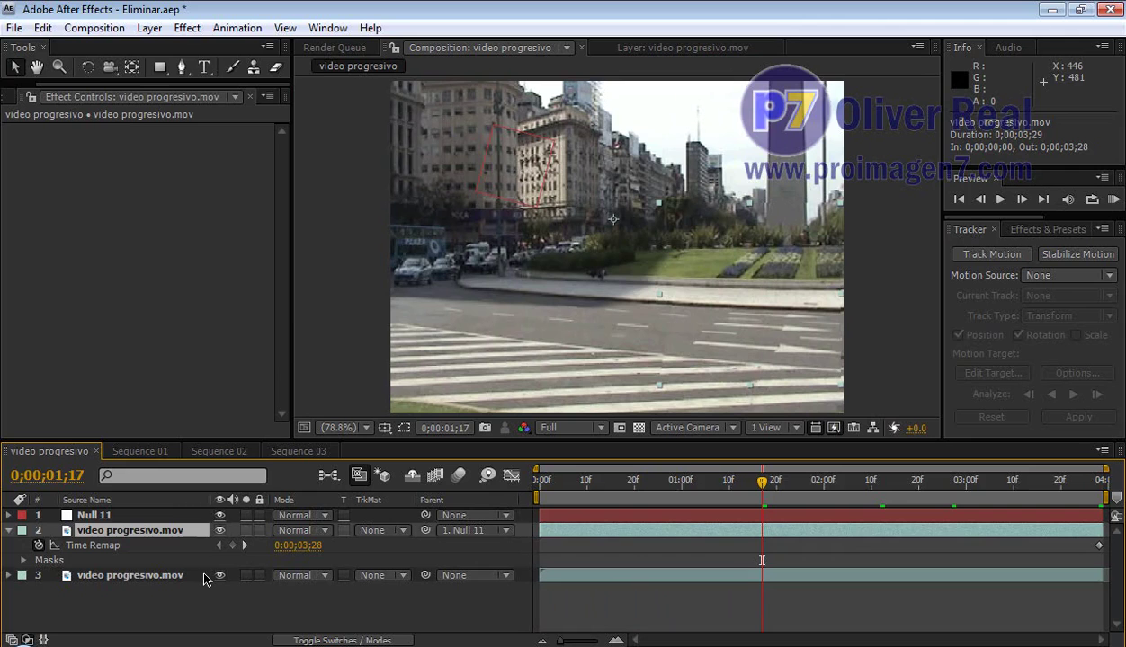
{"action": "key", "text": "Return"}
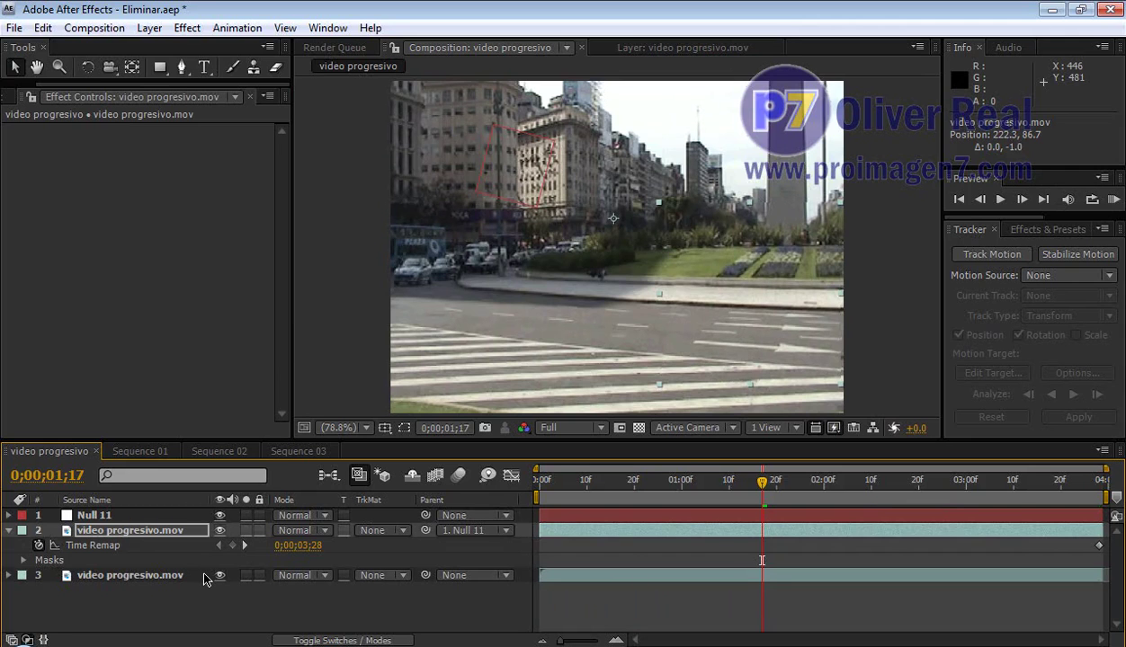
{"action": "key", "text": "Right"}
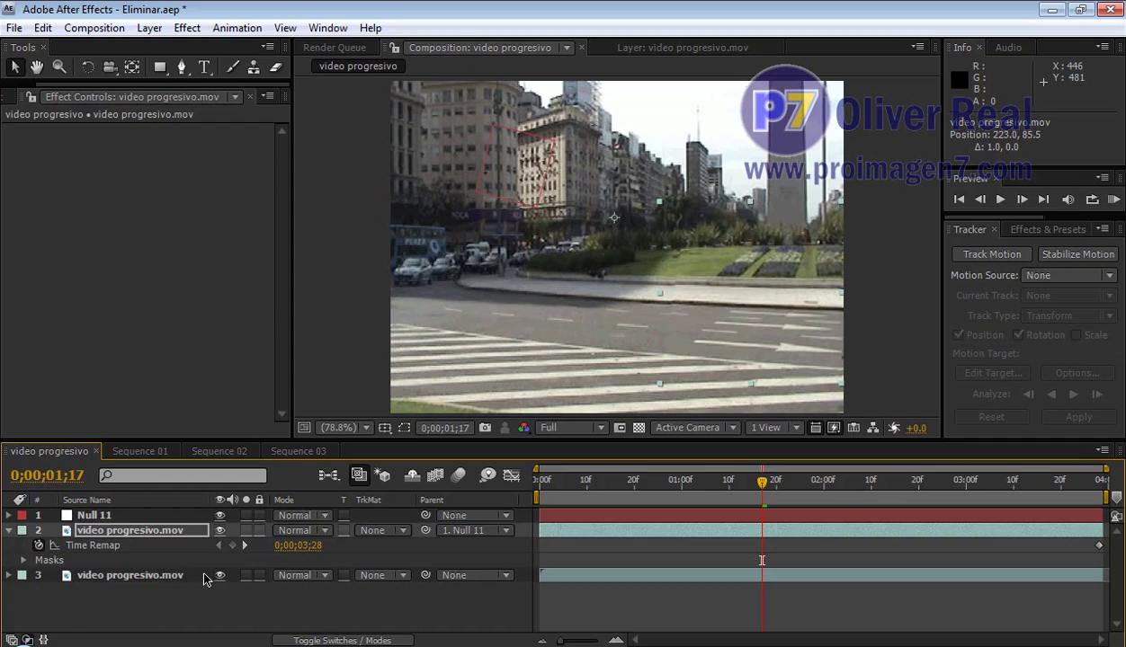
{"action": "key", "text": "Down"}
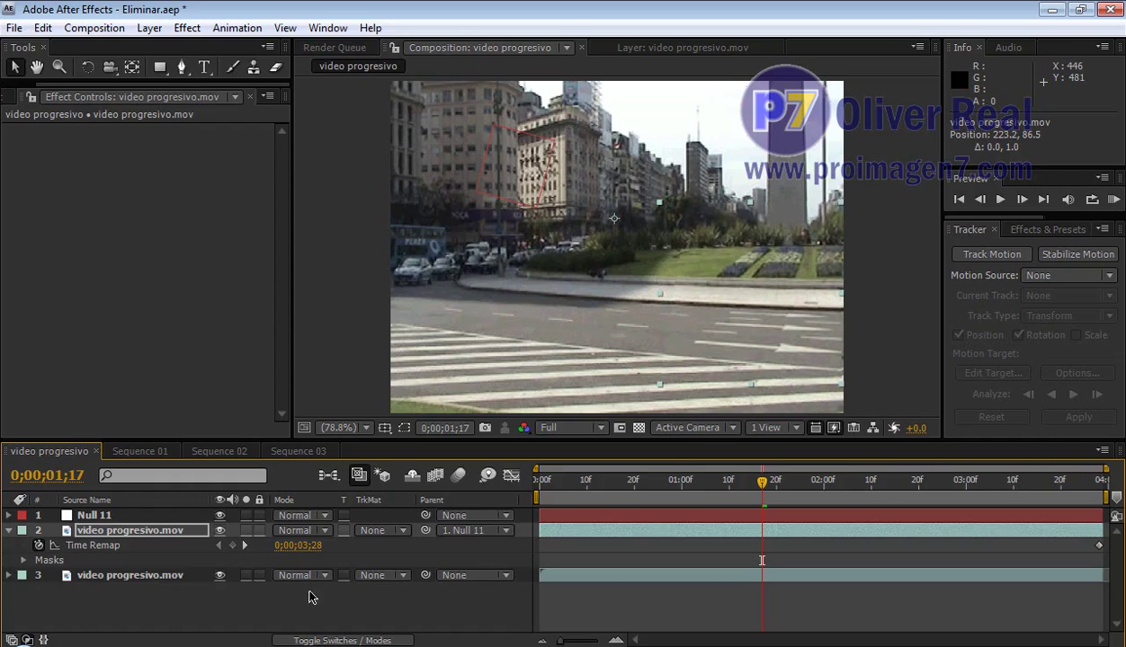
Give the duplicate layer's Mask 1 a 2-pixel feather and return to the first frame.
{"action": "left_click", "coordinate": [8, 530]}
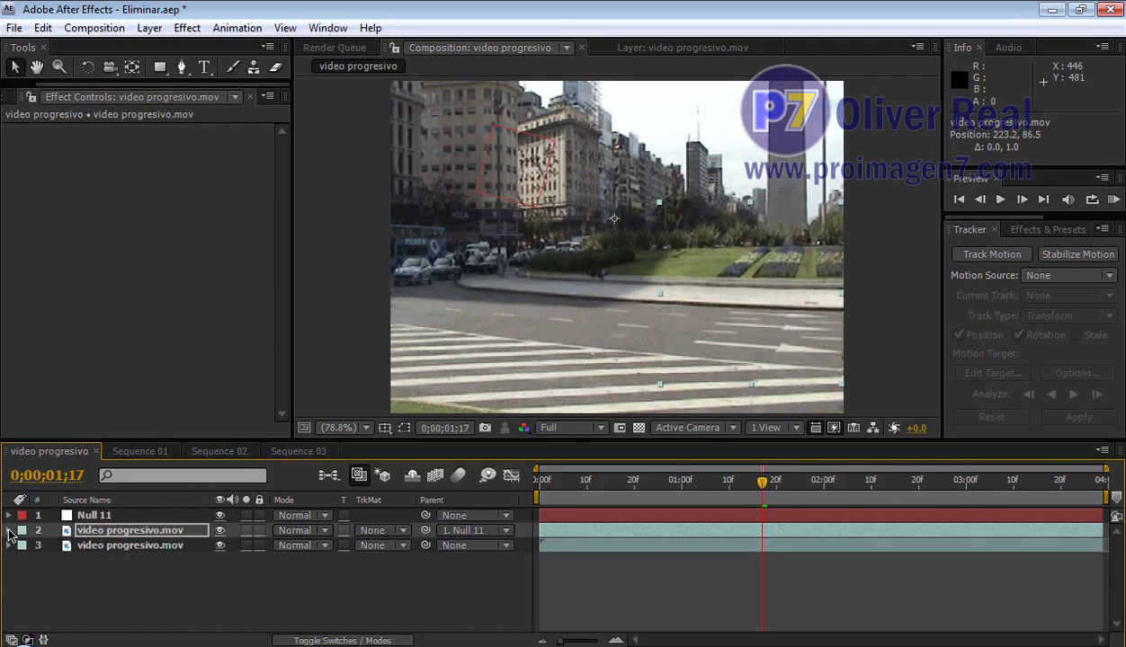
{"action": "key", "text": "m"}
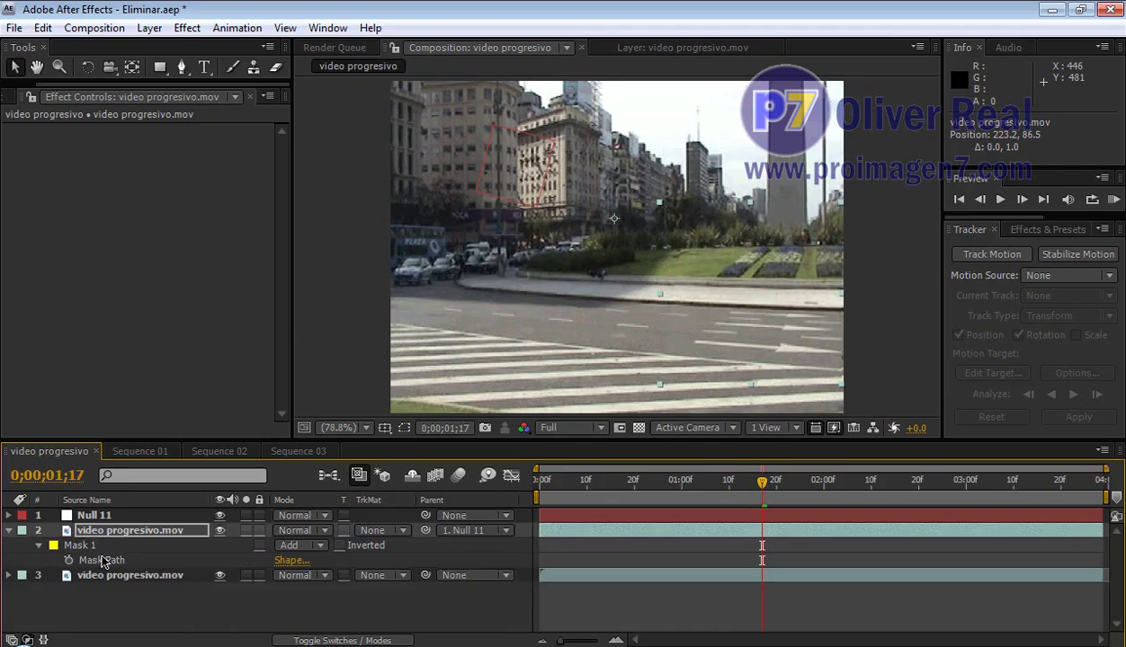
{"action": "key", "text": "m"}
{"action": "key", "text": "m"}
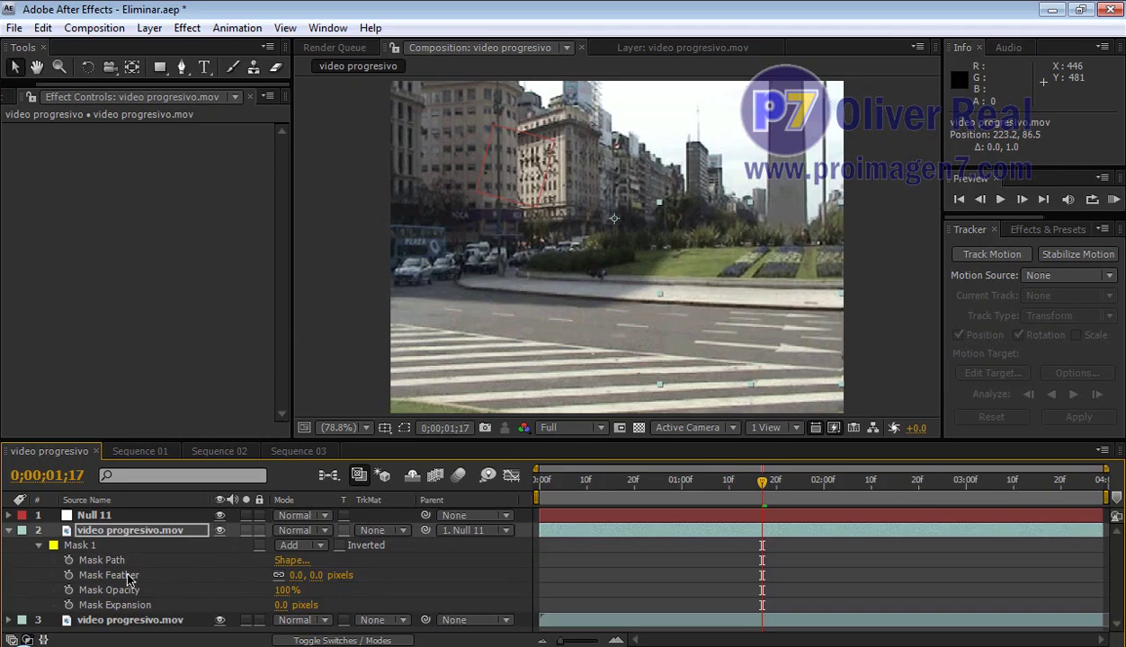
{"action": "left_click", "coordinate": [296, 575]}
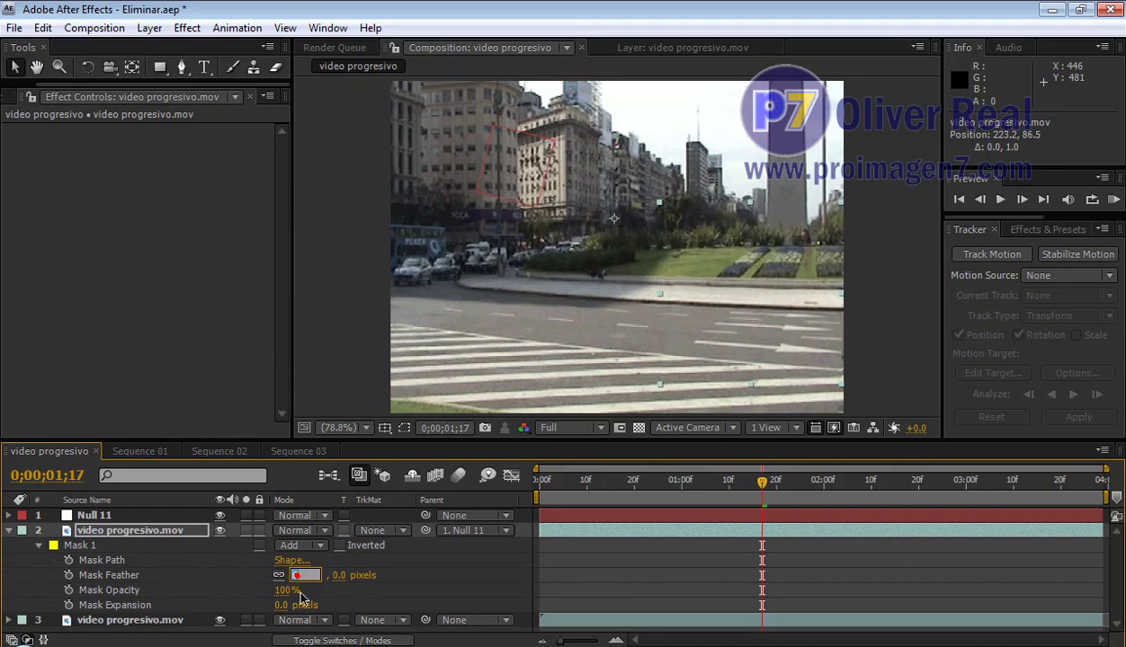
{"action": "type", "text": "2"}
{"action": "left_click", "coordinate": [384, 564]}
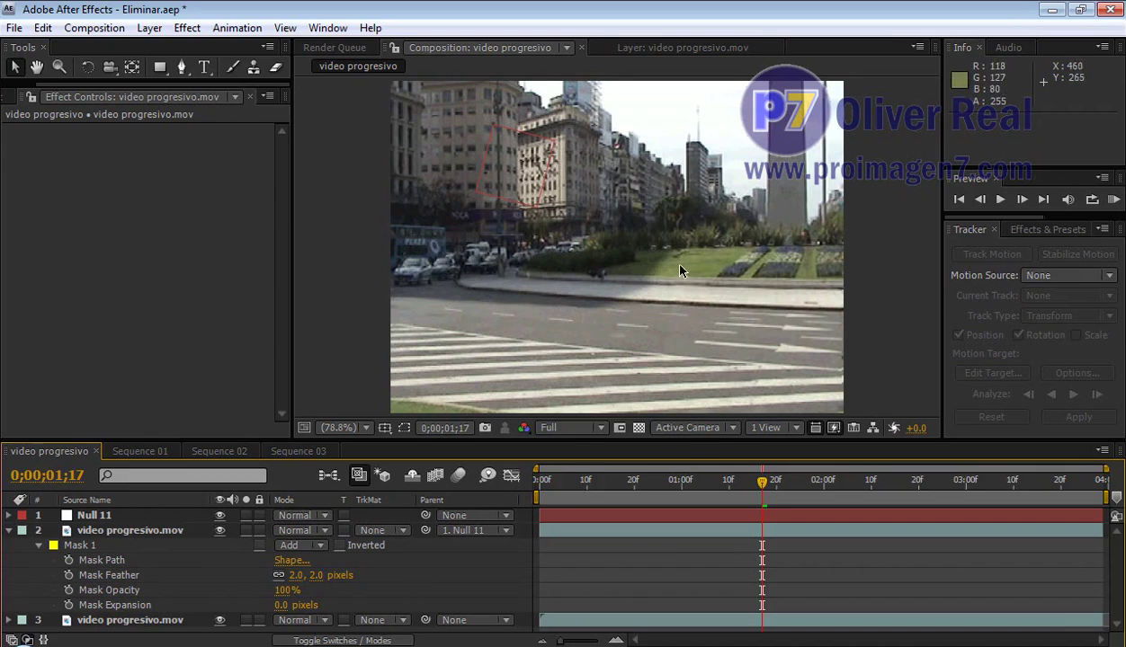
{"action": "left_click", "coordinate": [730, 485]}
{"action": "left_click_drag", "start_coordinate": [730, 485], "coordinate": [538, 485]}
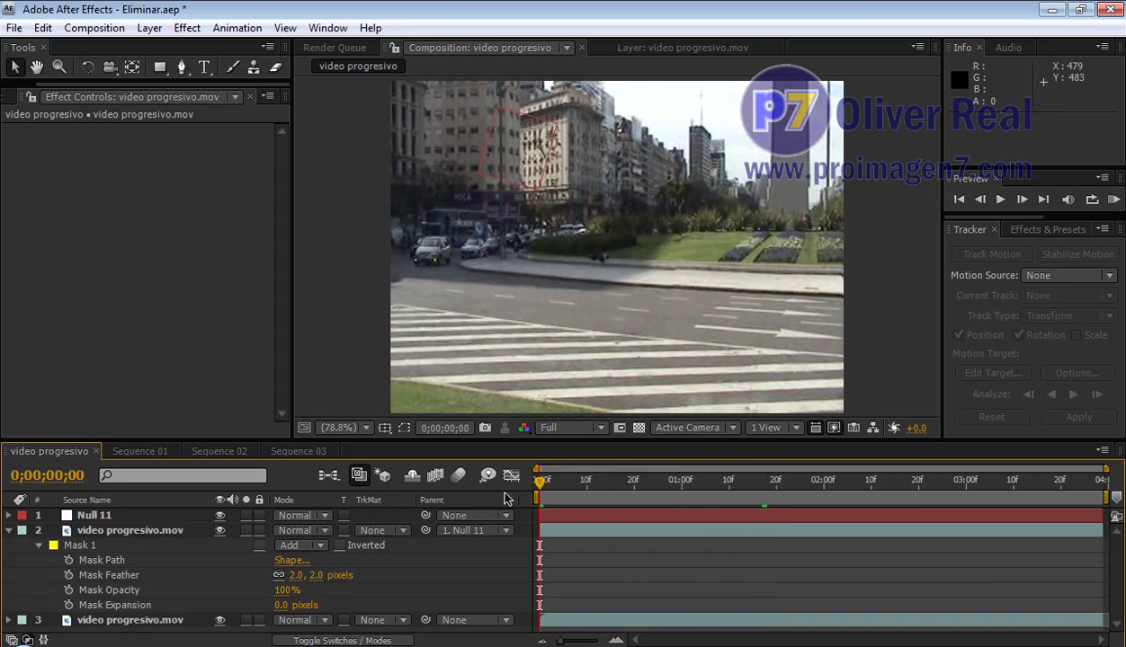
Nudge the duplicate layer by one pixel and check its alignment at frame 6.
{"action": "left_click", "coordinate": [130, 530]}
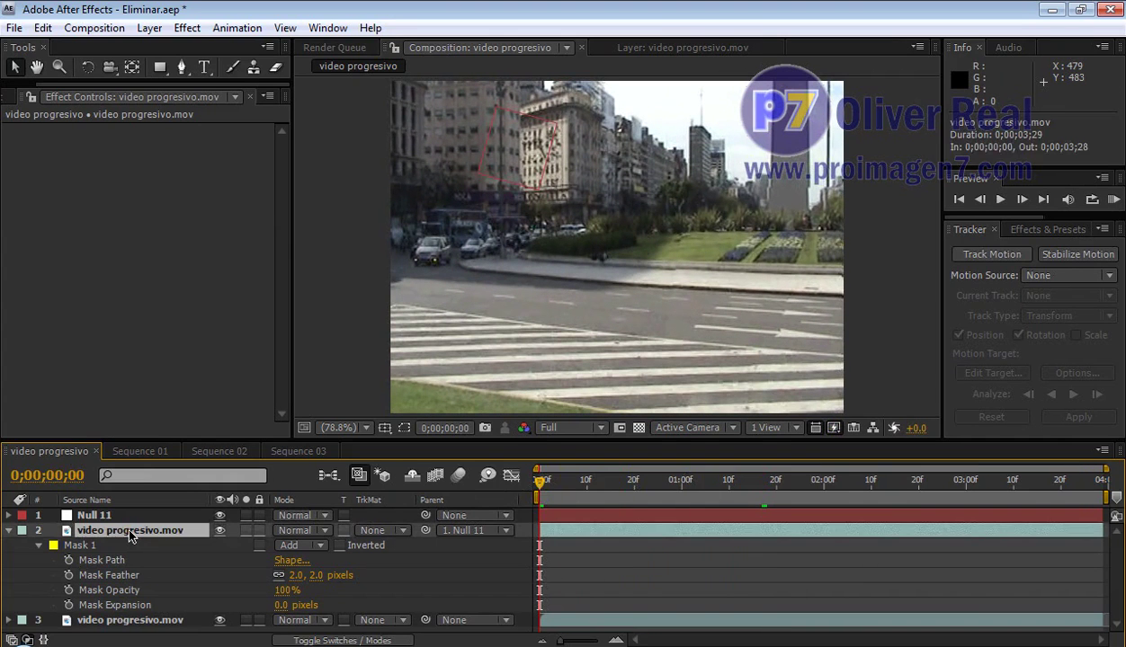
{"action": "key", "text": "Return"}
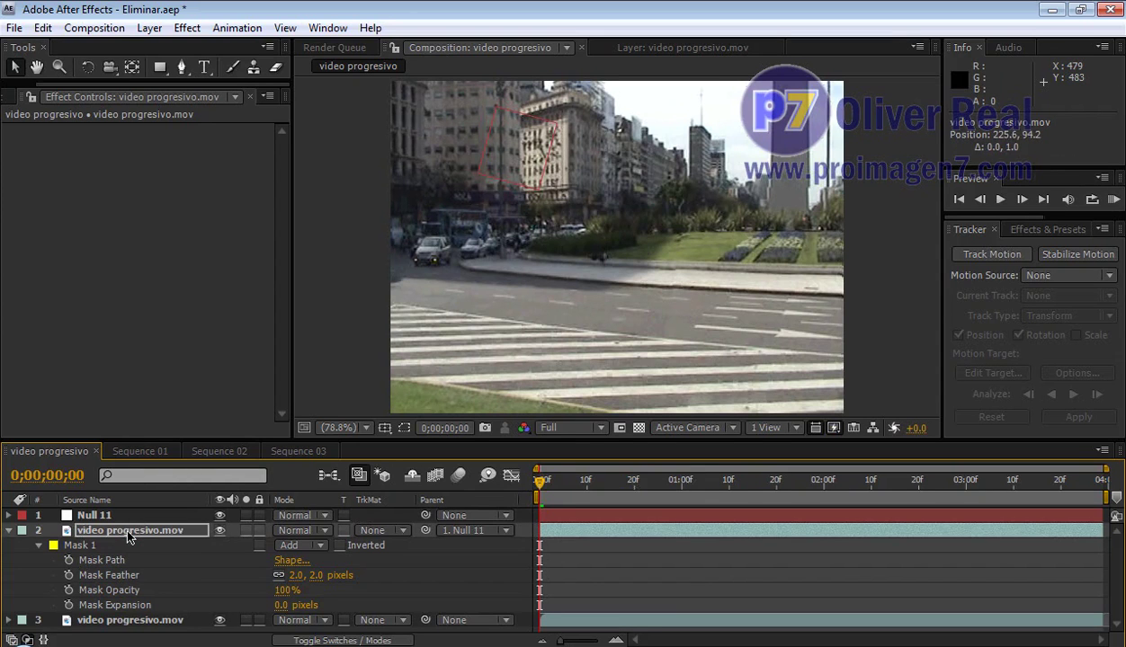
{"action": "left_click", "coordinate": [391, 423]}
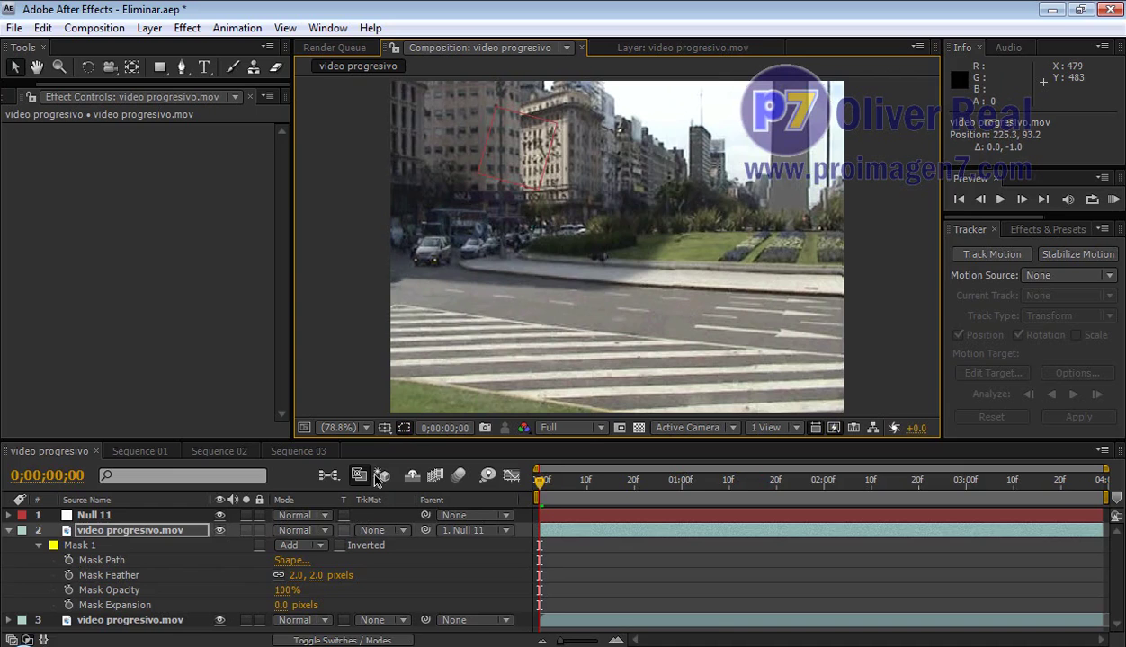
{"action": "left_click_drag", "start_coordinate": [556, 482], "coordinate": [568, 482]}
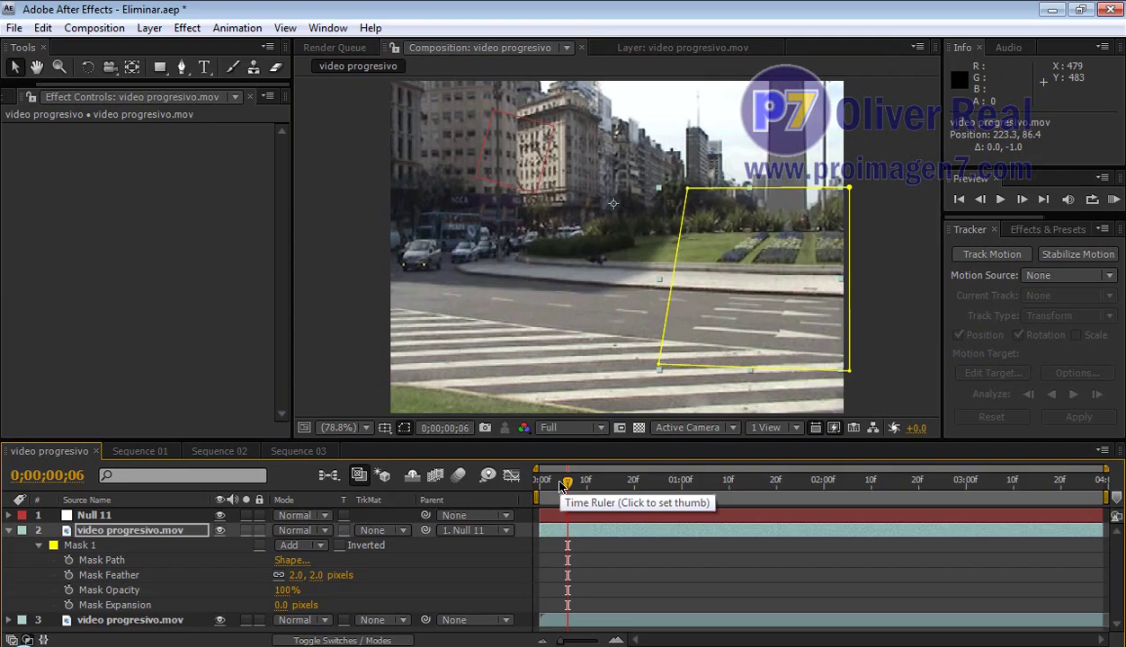
{"action": "left_click_drag", "start_coordinate": [567, 483], "coordinate": [540, 483]}
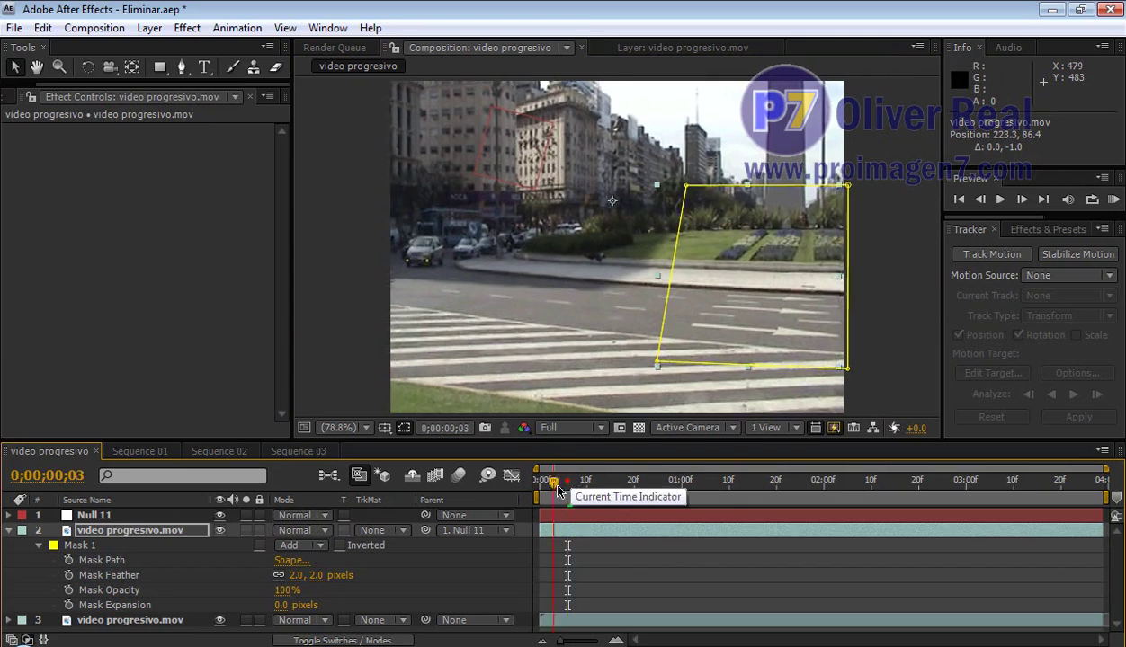
{"action": "left_click", "coordinate": [907, 388]}
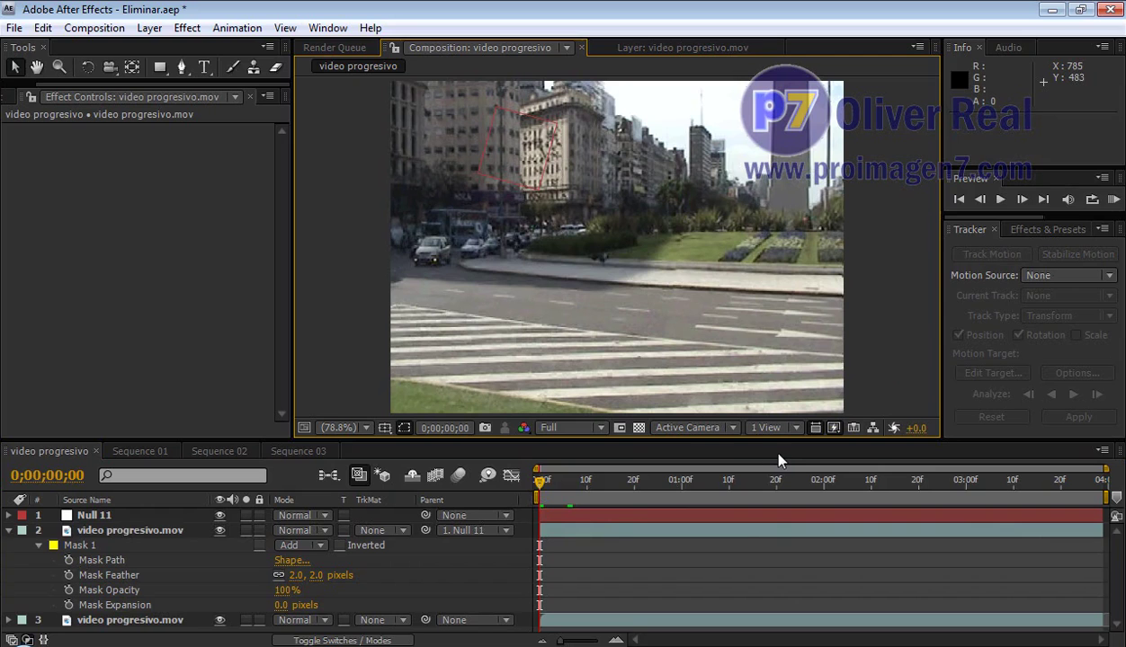
Scrub the opening frames, up to about frame 20, checking the patch alignment.
{"action": "left_click", "coordinate": [169, 531]}
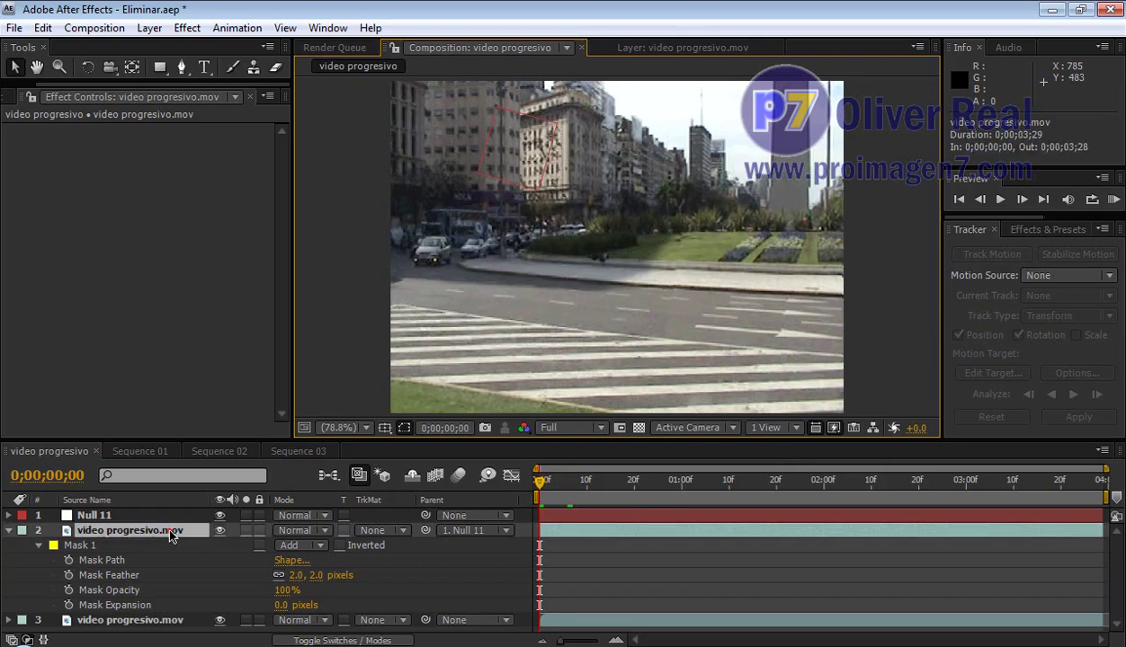
{"action": "left_click_drag", "start_coordinate": [540, 482], "coordinate": [558, 481]}
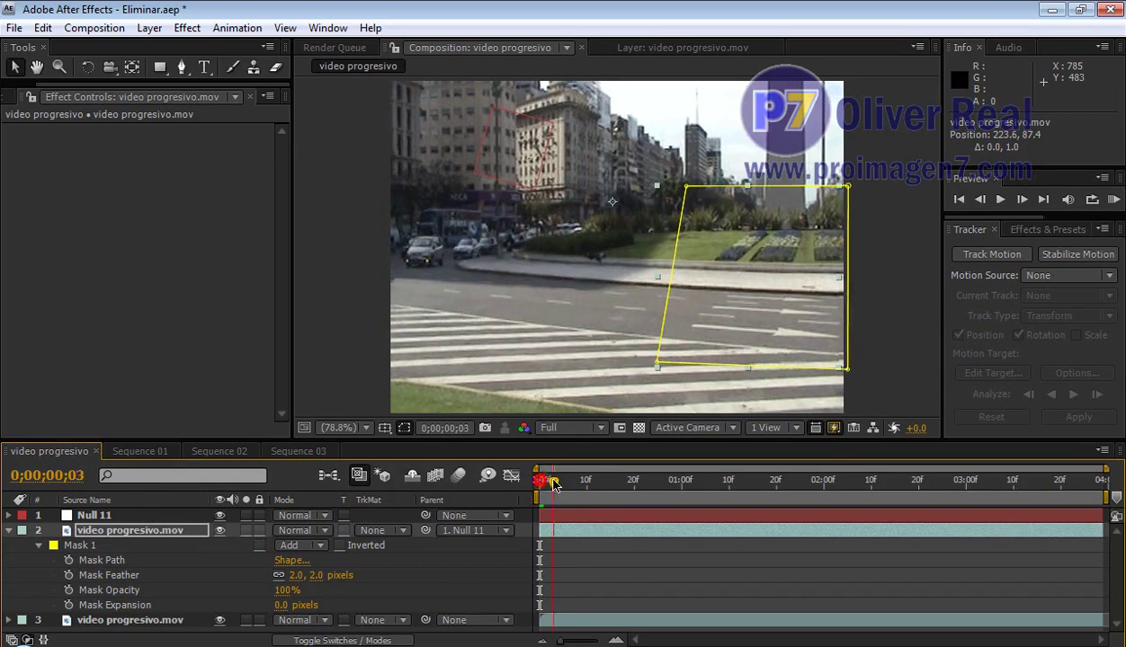
{"action": "left_click", "coordinate": [881, 382]}
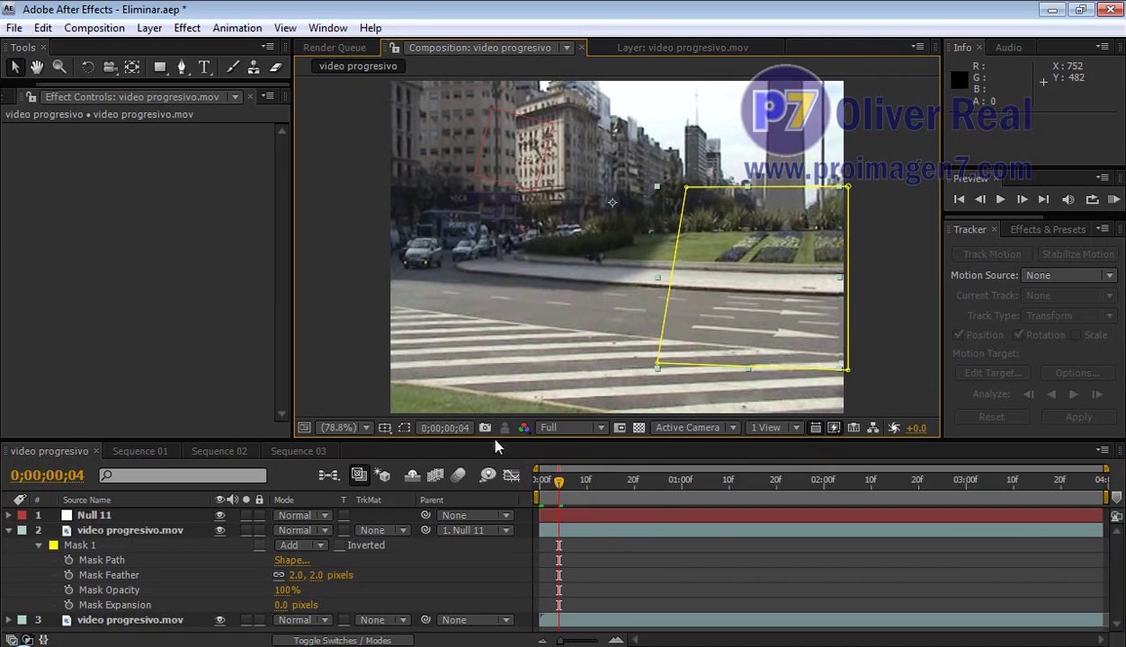
{"action": "mouse_move", "coordinate": [559, 483]}
{"action": "left_mouse_down"}
{"action": "mouse_move", "coordinate": [641, 497]}
{"action": "mouse_move", "coordinate": [575, 521]}
{"action": "left_mouse_up"}
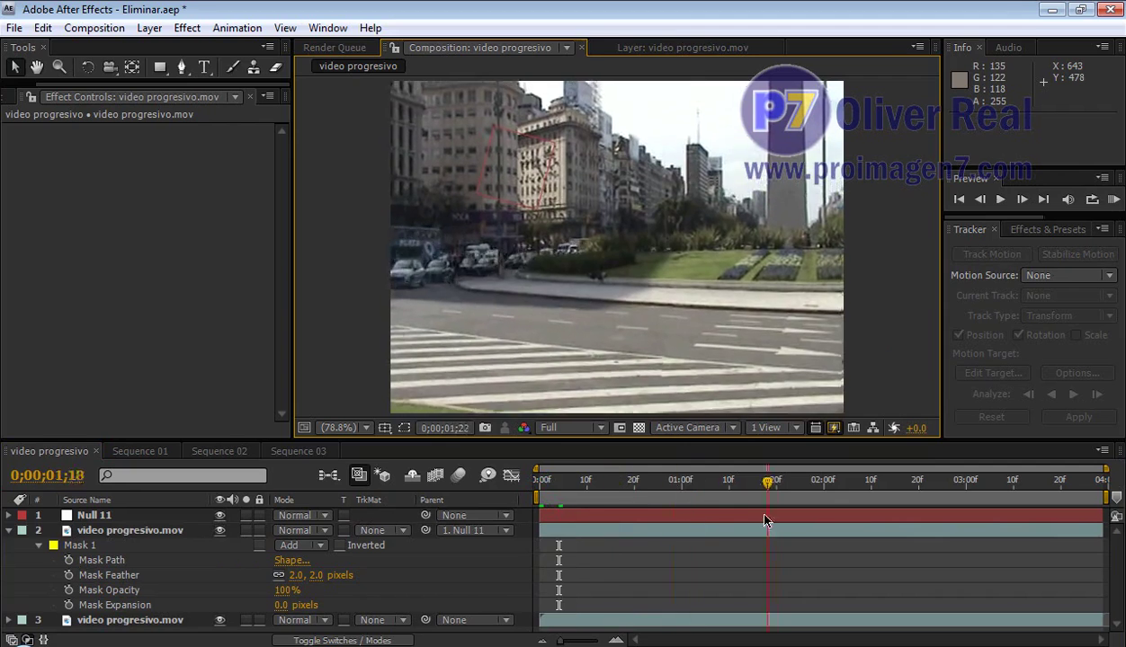
{"action": "left_click", "coordinate": [186, 532]}
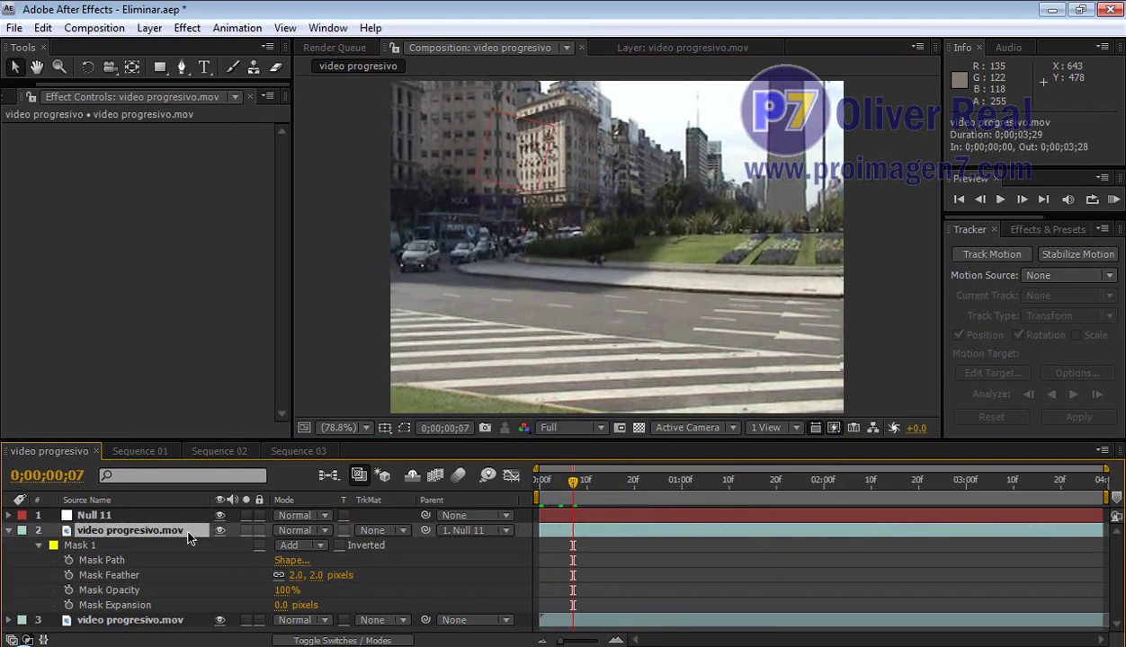
{"action": "left_click_drag", "start_coordinate": [575, 490], "coordinate": [567, 499]}
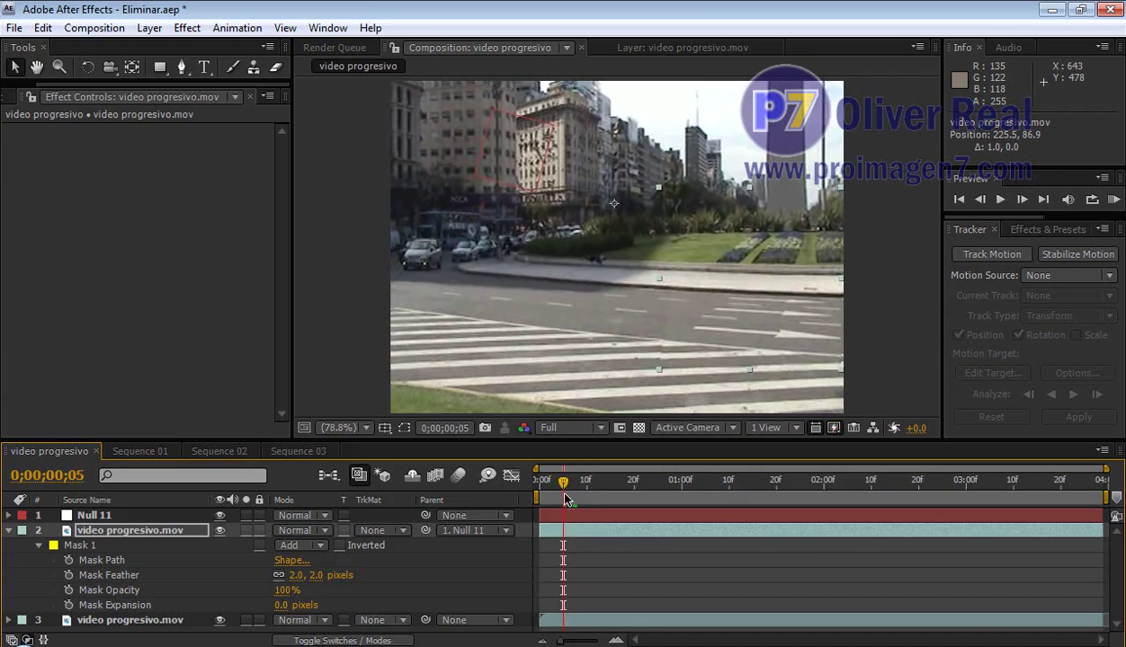
{"action": "left_click_drag", "start_coordinate": [572, 499], "coordinate": [583, 488]}
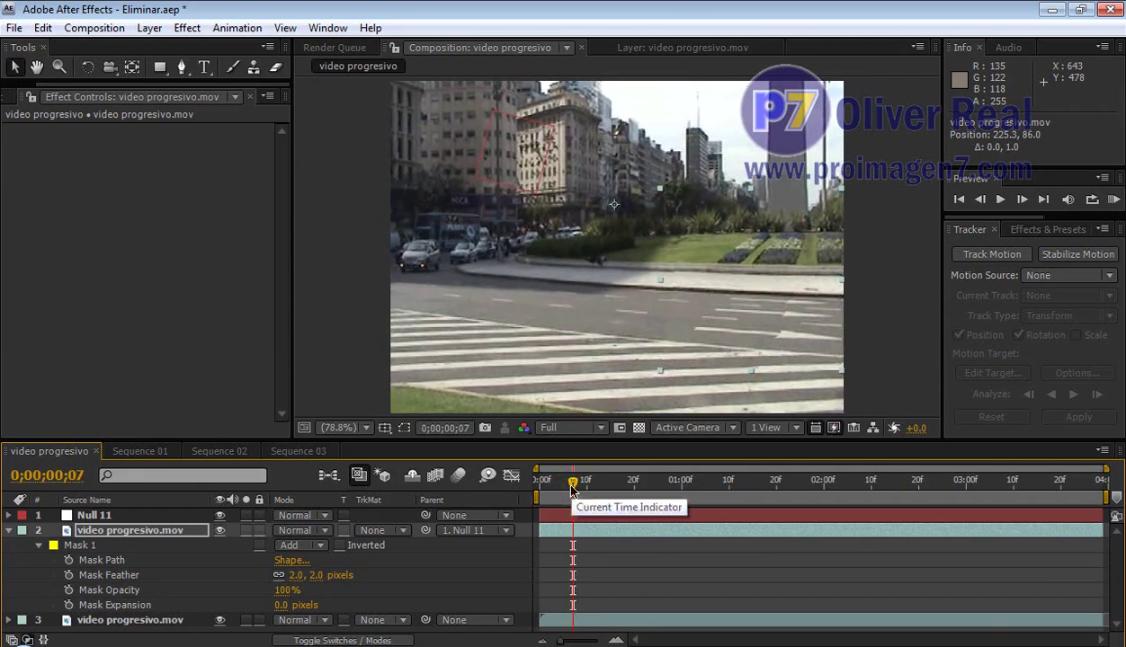
{"action": "mouse_move", "coordinate": [572, 488]}
{"action": "left_mouse_down"}
{"action": "mouse_move", "coordinate": [907, 519]}
{"action": "mouse_move", "coordinate": [539, 539]}
{"action": "mouse_move", "coordinate": [1095, 544]}
{"action": "mouse_move", "coordinate": [481, 548]}
{"action": "left_mouse_up"}
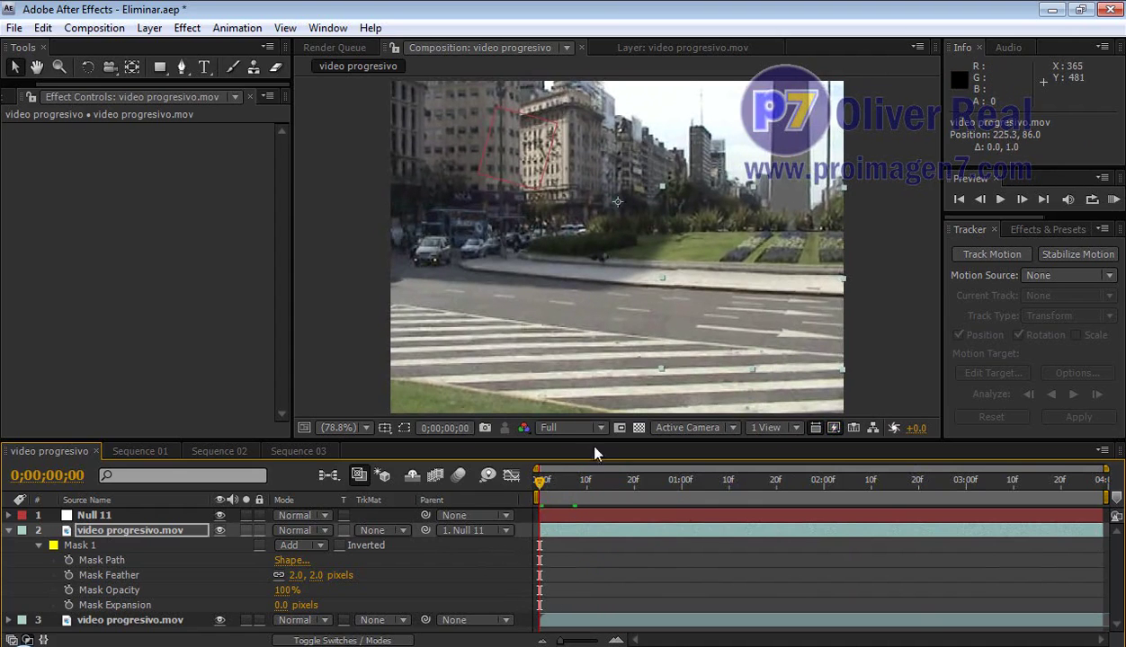
{"action": "left_click_drag", "start_coordinate": [537, 486], "coordinate": [483, 494]}
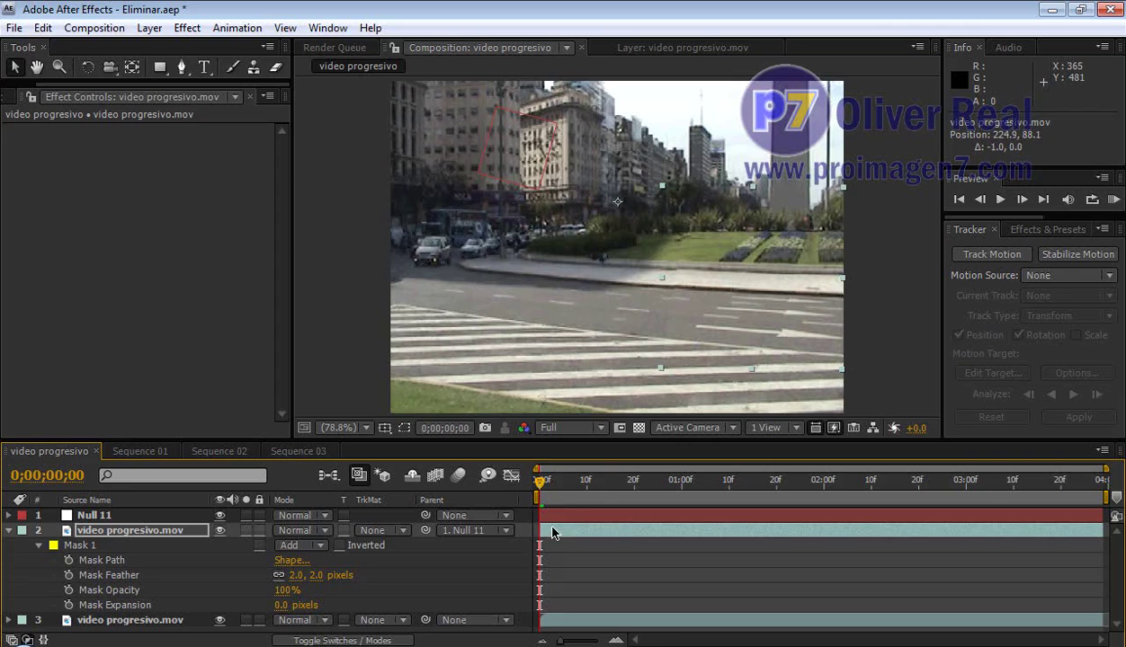
{"action": "left_click_drag", "start_coordinate": [546, 485], "coordinate": [704, 512]}
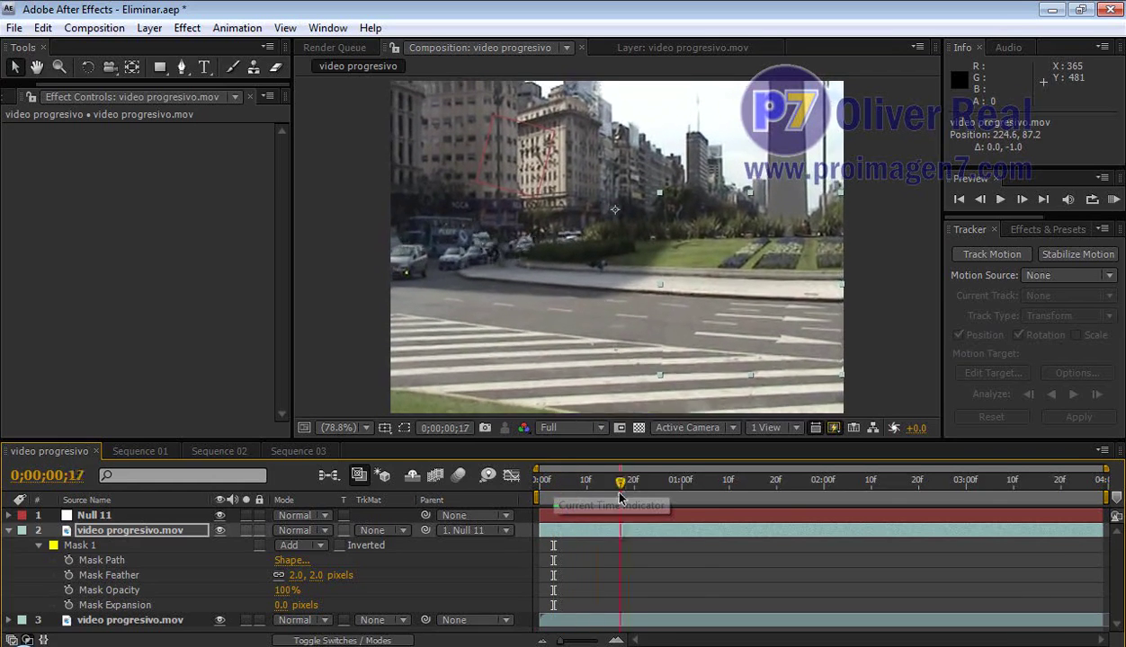
Raise Mask 1's feather to 4 pixels and preview the first second of the street clip.
{"action": "left_click_drag", "start_coordinate": [704, 512], "coordinate": [654, 514]}
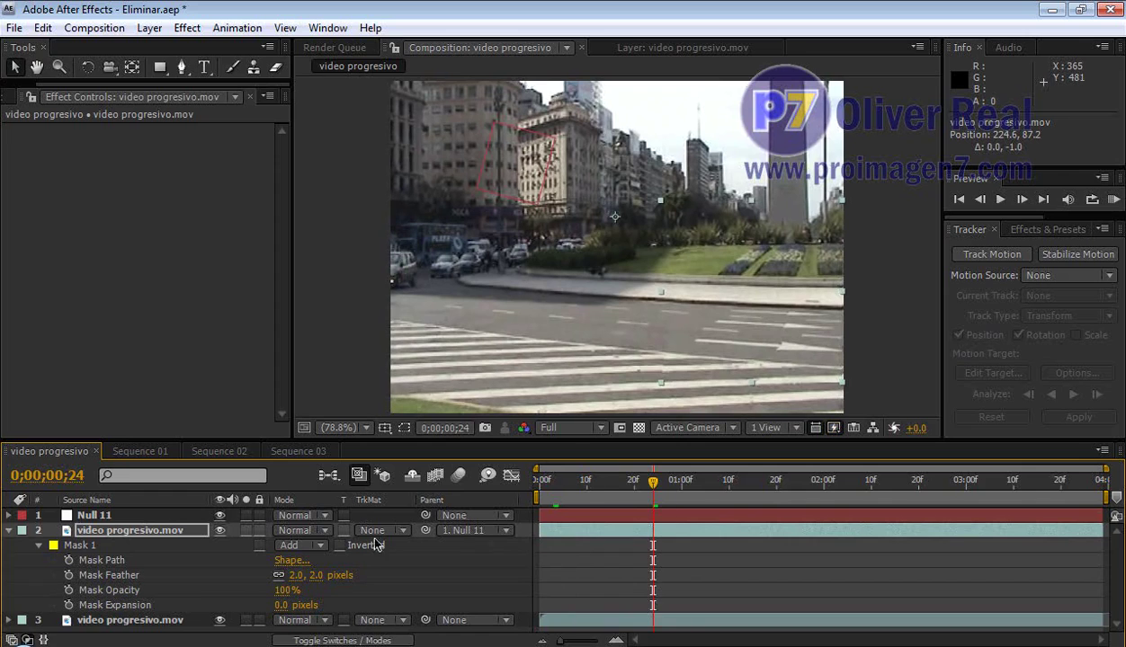
{"action": "left_click", "coordinate": [315, 576]}
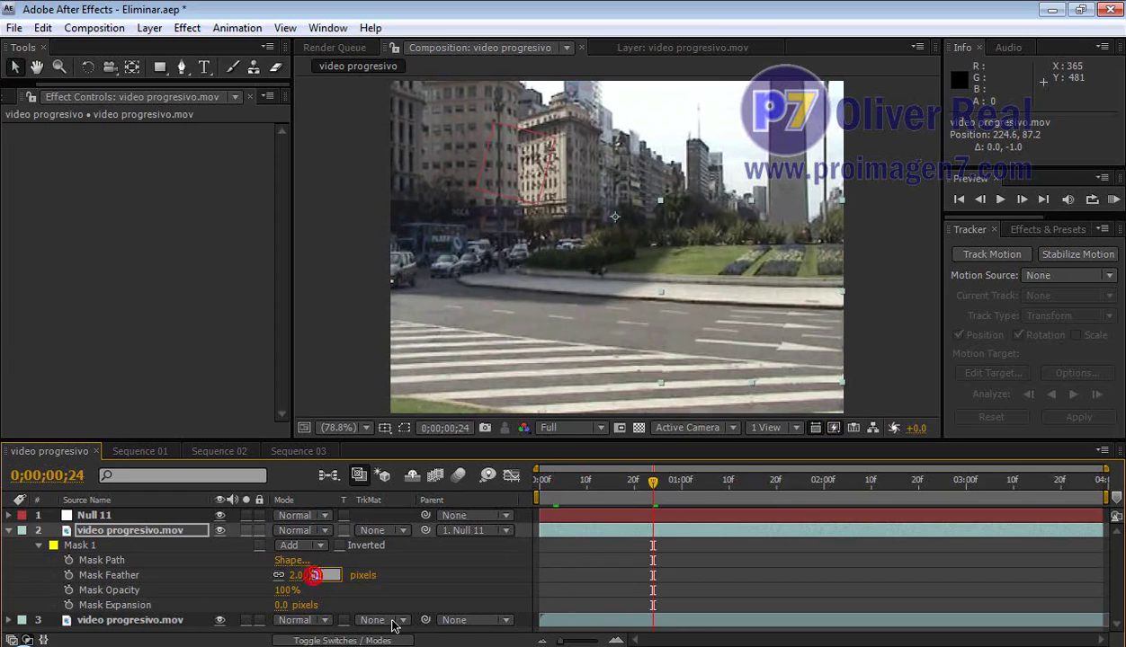
{"action": "type", "text": "4"}
{"action": "left_click", "coordinate": [417, 582]}
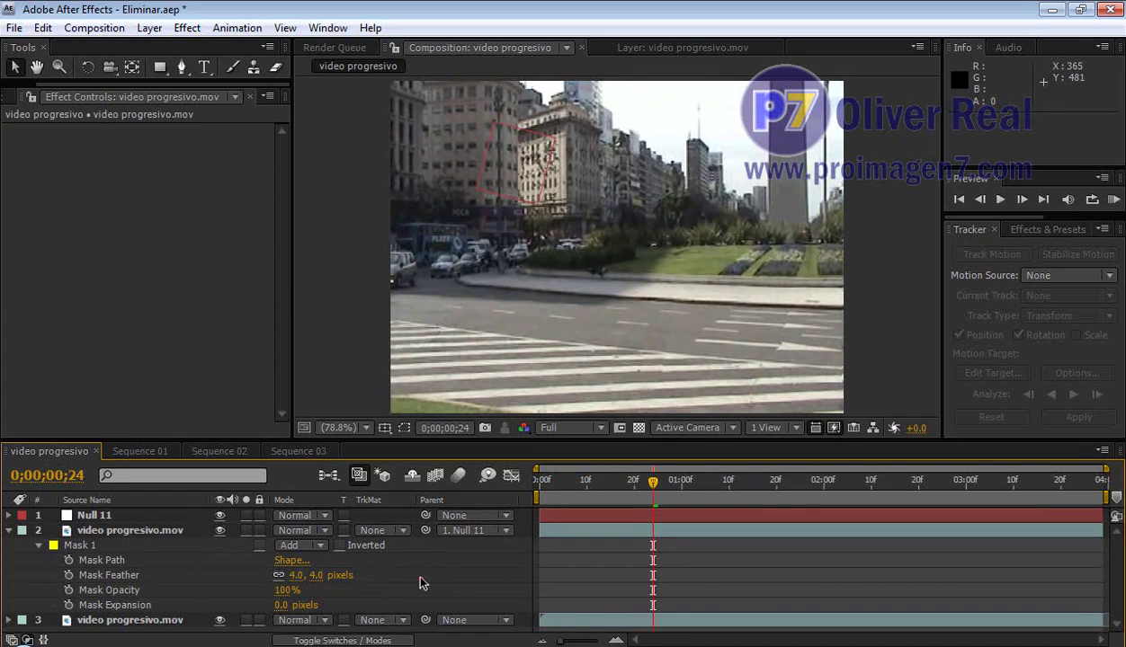
{"action": "mouse_move", "coordinate": [644, 488]}
{"action": "left_mouse_down"}
{"action": "mouse_move", "coordinate": [649, 500]}
{"action": "mouse_move", "coordinate": [776, 501]}
{"action": "left_mouse_up"}
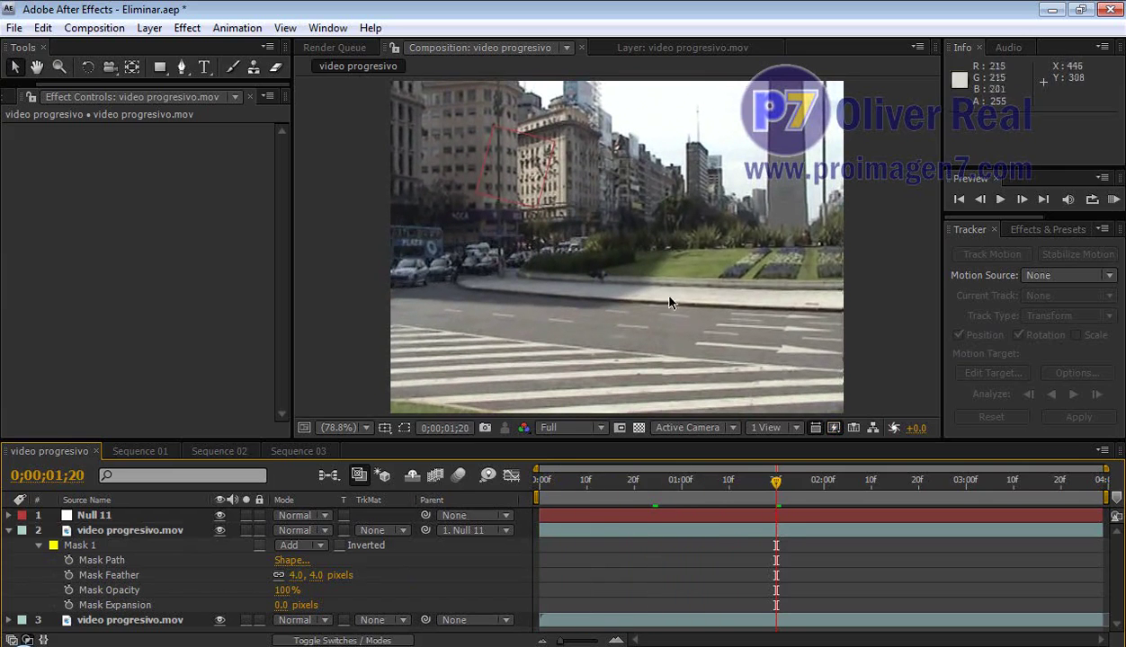
{"action": "mouse_move", "coordinate": [776, 483]}
{"action": "left_mouse_down"}
{"action": "mouse_move", "coordinate": [546, 513]}
{"action": "mouse_move", "coordinate": [1106, 528]}
{"action": "mouse_move", "coordinate": [780, 519]}
{"action": "mouse_move", "coordinate": [539, 485]}
{"action": "left_mouse_up"}
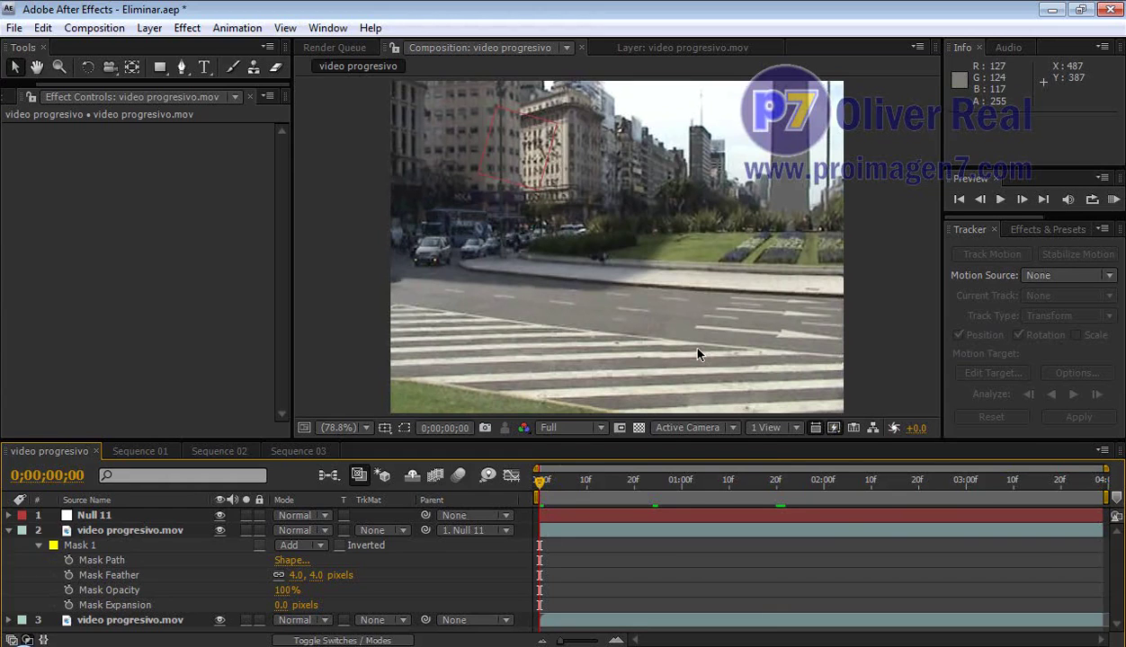
Select the masked duplicate layer and scrub through the whole street clip.
{"action": "mouse_move", "coordinate": [540, 485]}
{"action": "left_mouse_down"}
{"action": "mouse_move", "coordinate": [644, 485]}
{"action": "mouse_move", "coordinate": [698, 524]}
{"action": "mouse_move", "coordinate": [658, 518]}
{"action": "mouse_move", "coordinate": [626, 491]}
{"action": "left_mouse_up"}
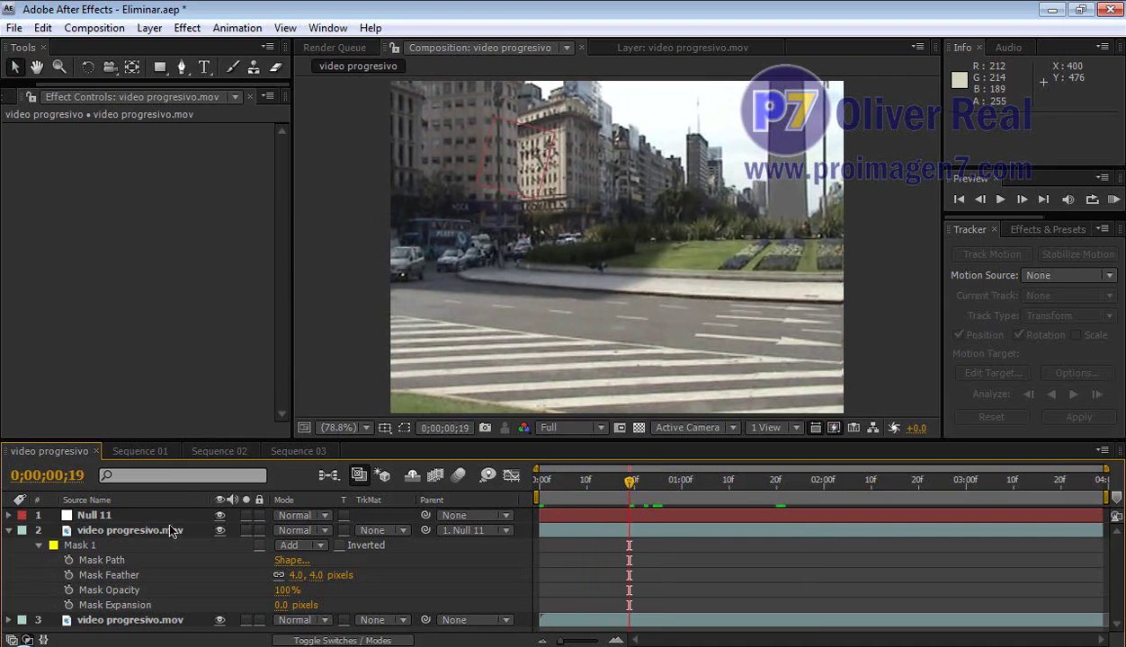
{"action": "left_click", "coordinate": [171, 531]}
{"action": "mouse_move", "coordinate": [631, 483]}
{"action": "left_mouse_down"}
{"action": "mouse_move", "coordinate": [708, 494]}
{"action": "mouse_move", "coordinate": [654, 501]}
{"action": "mouse_move", "coordinate": [812, 523]}
{"action": "mouse_move", "coordinate": [657, 523]}
{"action": "mouse_move", "coordinate": [1023, 513]}
{"action": "mouse_move", "coordinate": [866, 513]}
{"action": "mouse_move", "coordinate": [569, 483]}
{"action": "mouse_move", "coordinate": [503, 525]}
{"action": "left_mouse_up"}
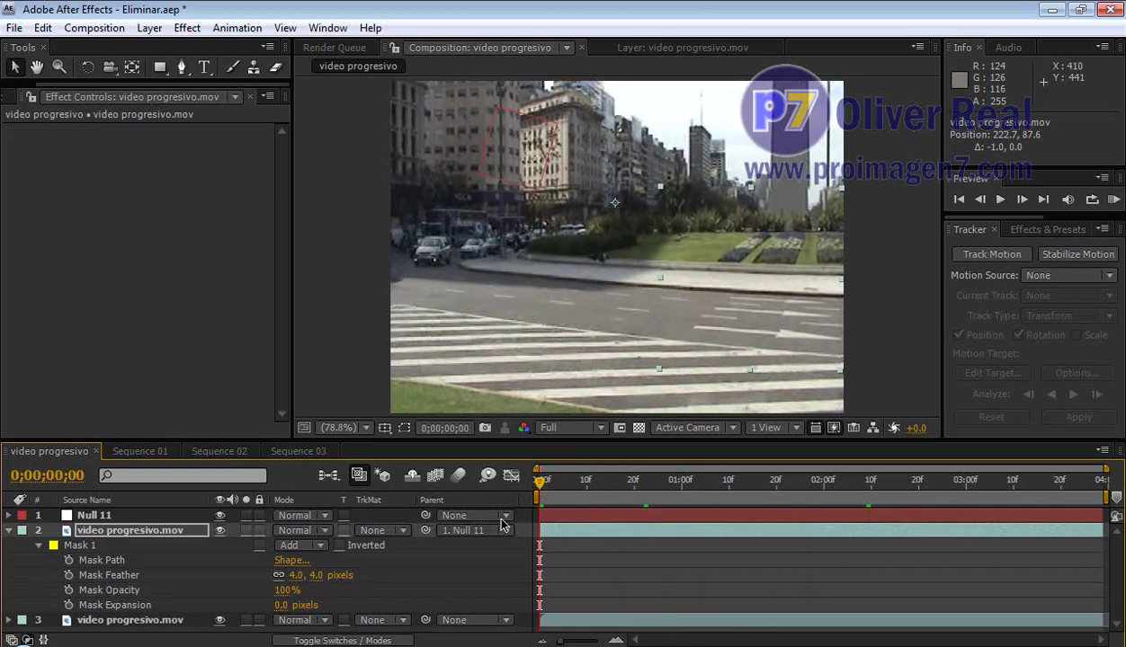
{"action": "mouse_move", "coordinate": [539, 484]}
{"action": "left_mouse_down"}
{"action": "mouse_move", "coordinate": [725, 543]}
{"action": "mouse_move", "coordinate": [437, 539]}
{"action": "left_mouse_up"}
{"action": "mouse_move", "coordinate": [536, 484]}
{"action": "left_mouse_down"}
{"action": "mouse_move", "coordinate": [677, 509]}
{"action": "mouse_move", "coordinate": [681, 541]}
{"action": "mouse_move", "coordinate": [506, 523]}
{"action": "left_mouse_up"}
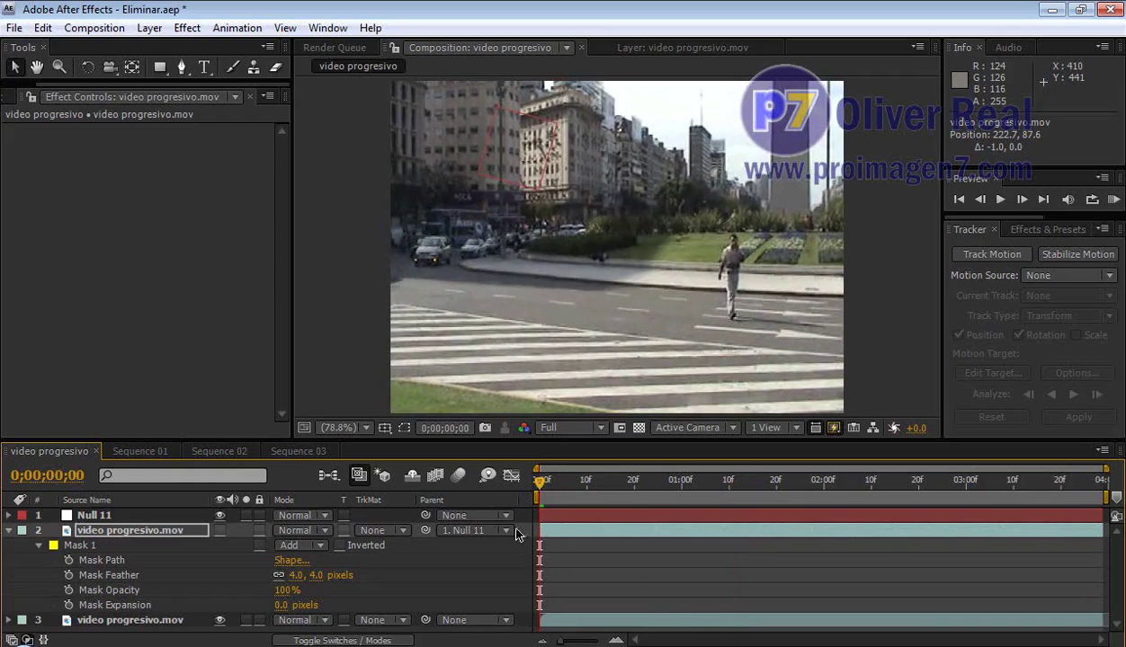
Collapse layer 2's mask properties and preview the hand footage in Sequence 01.
{"action": "left_click", "coordinate": [7, 531]}
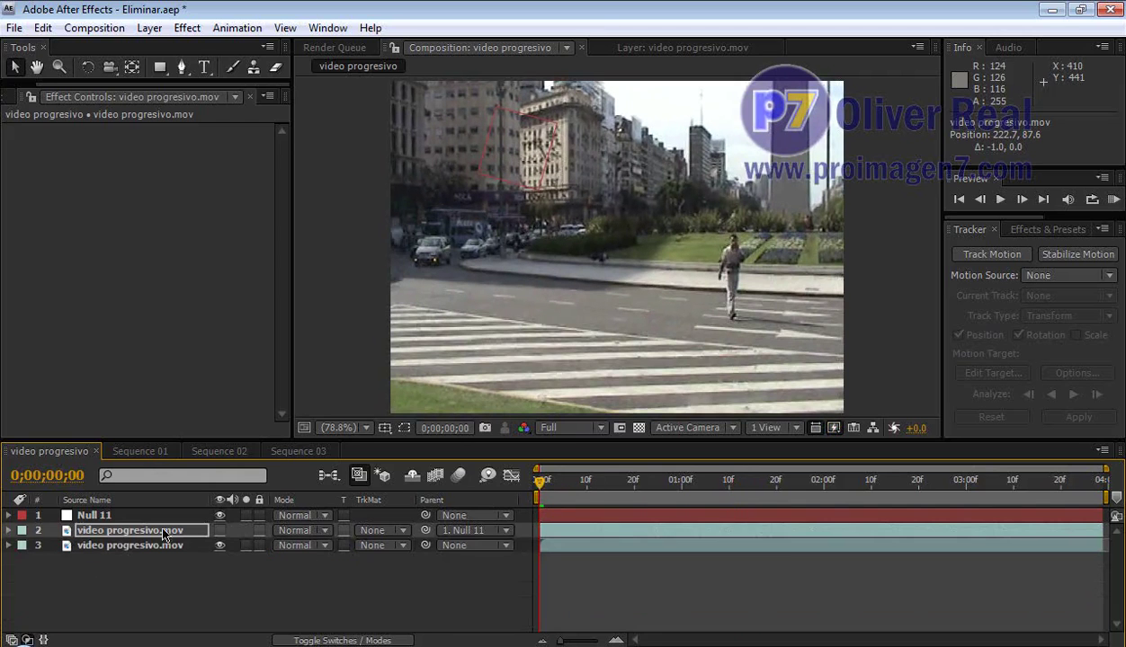
{"action": "left_click", "coordinate": [140, 453]}
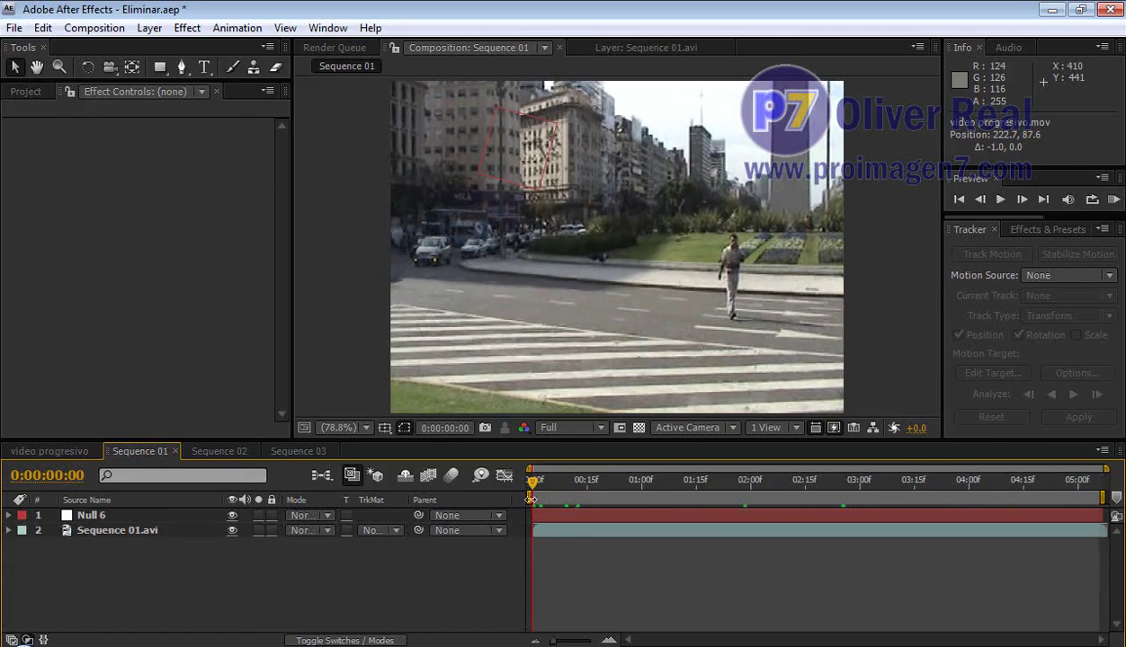
{"action": "mouse_move", "coordinate": [530, 498]}
{"action": "left_mouse_down"}
{"action": "mouse_move", "coordinate": [582, 485]}
{"action": "mouse_move", "coordinate": [478, 489]}
{"action": "left_mouse_up"}
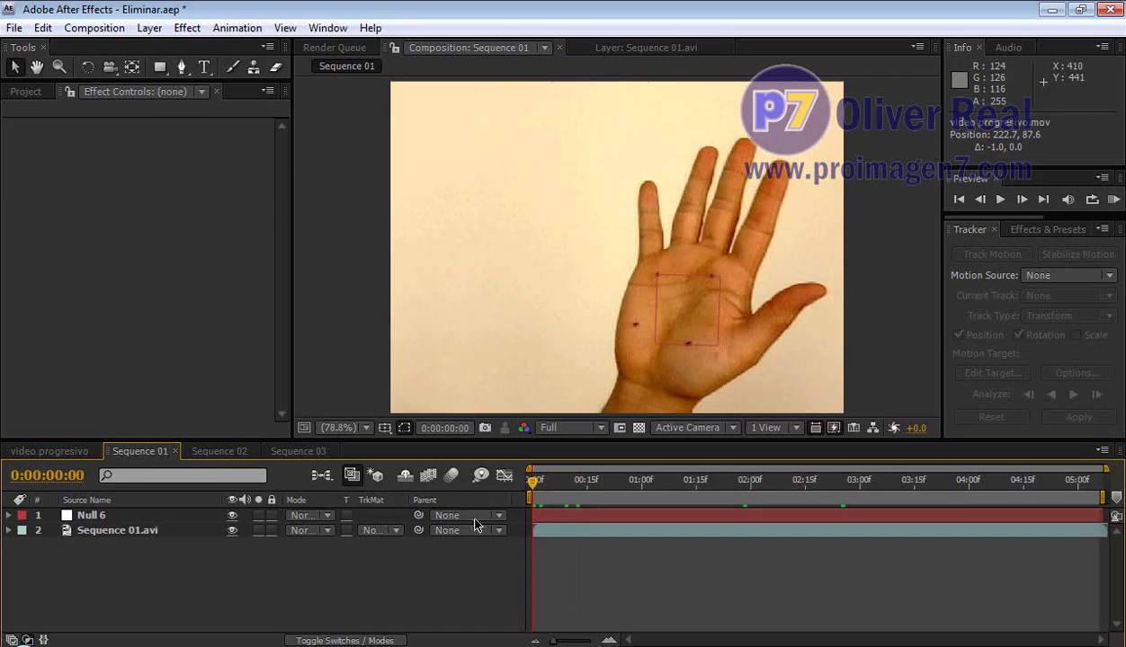
Switch to Sequence 02, hide the duplicate hand layer, and scrub frames 12–14.
{"action": "left_click", "coordinate": [212, 450]}
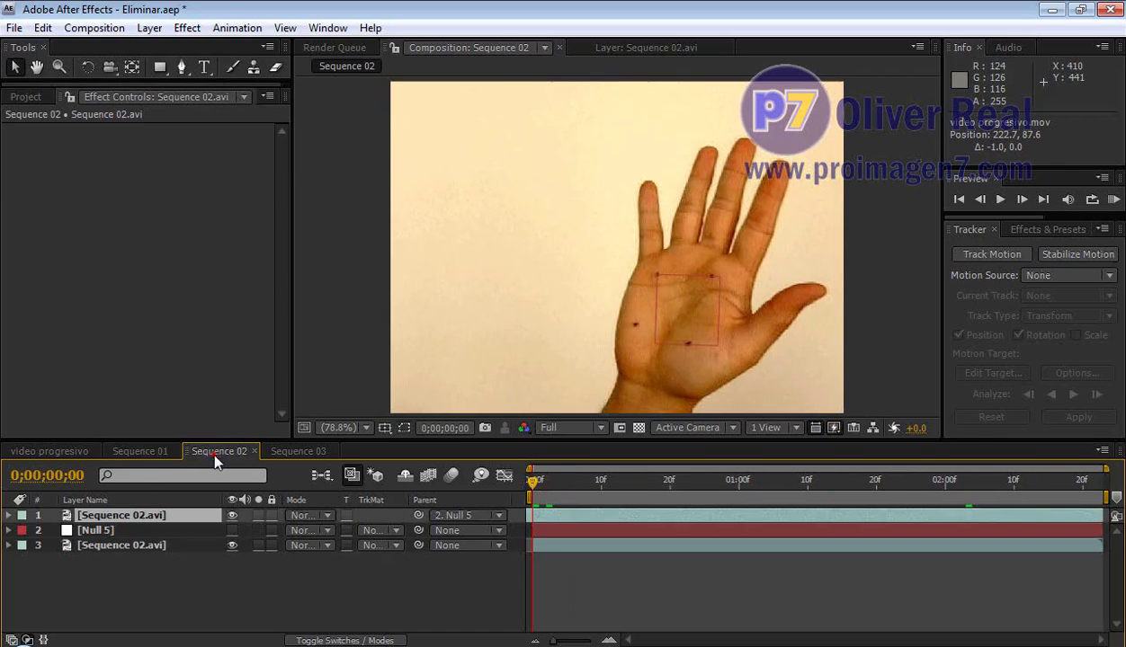
{"action": "left_click", "coordinate": [232, 515]}
{"action": "mouse_move", "coordinate": [533, 482]}
{"action": "left_mouse_down"}
{"action": "mouse_move", "coordinate": [733, 518]}
{"action": "mouse_move", "coordinate": [533, 517]}
{"action": "mouse_move", "coordinate": [958, 541]}
{"action": "mouse_move", "coordinate": [1098, 567]}
{"action": "mouse_move", "coordinate": [520, 557]}
{"action": "left_mouse_up"}
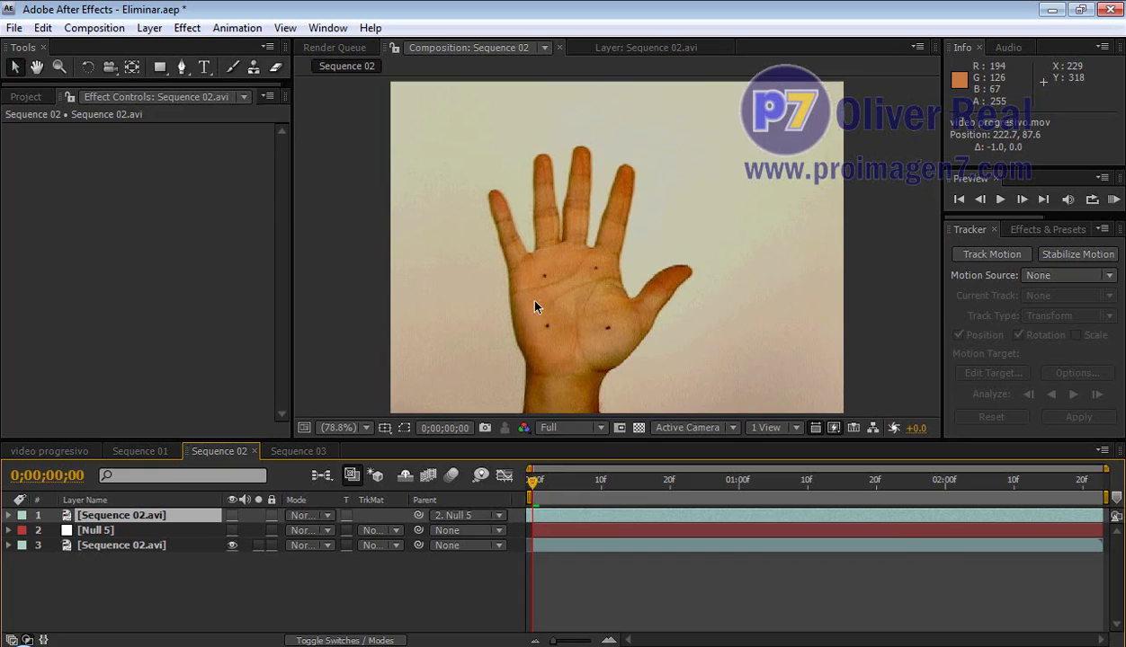
{"action": "left_click_drag", "start_coordinate": [534, 485], "coordinate": [531, 482]}
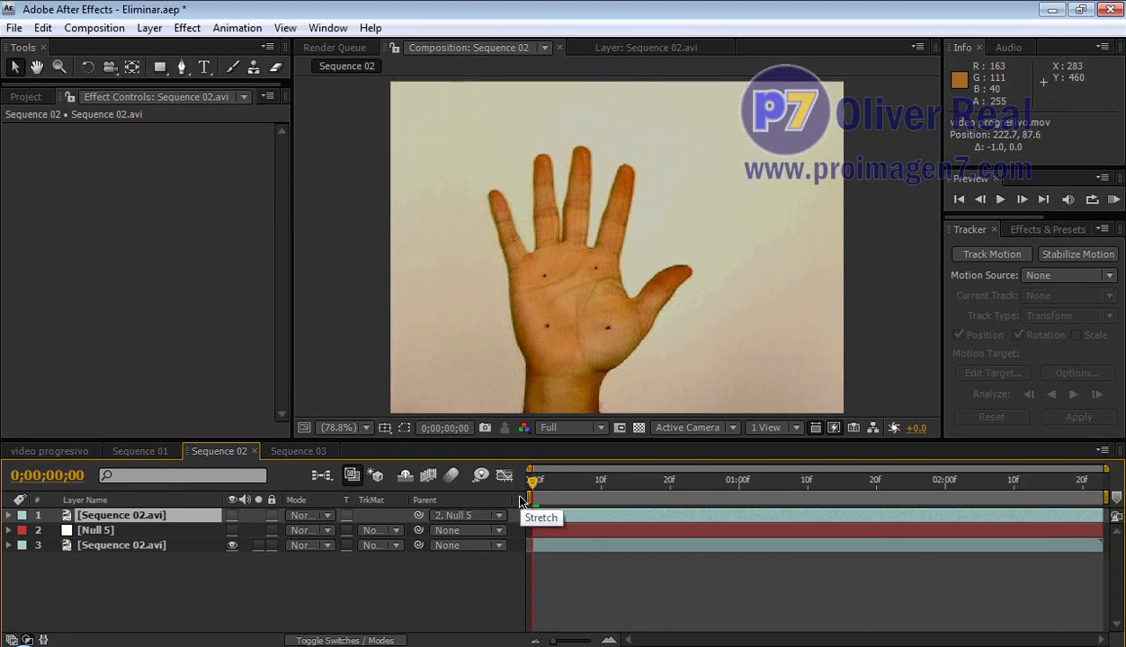
{"action": "mouse_move", "coordinate": [533, 481]}
{"action": "left_mouse_down"}
{"action": "mouse_move", "coordinate": [697, 487]}
{"action": "mouse_move", "coordinate": [516, 486]}
{"action": "mouse_move", "coordinate": [579, 483]}
{"action": "left_mouse_up"}
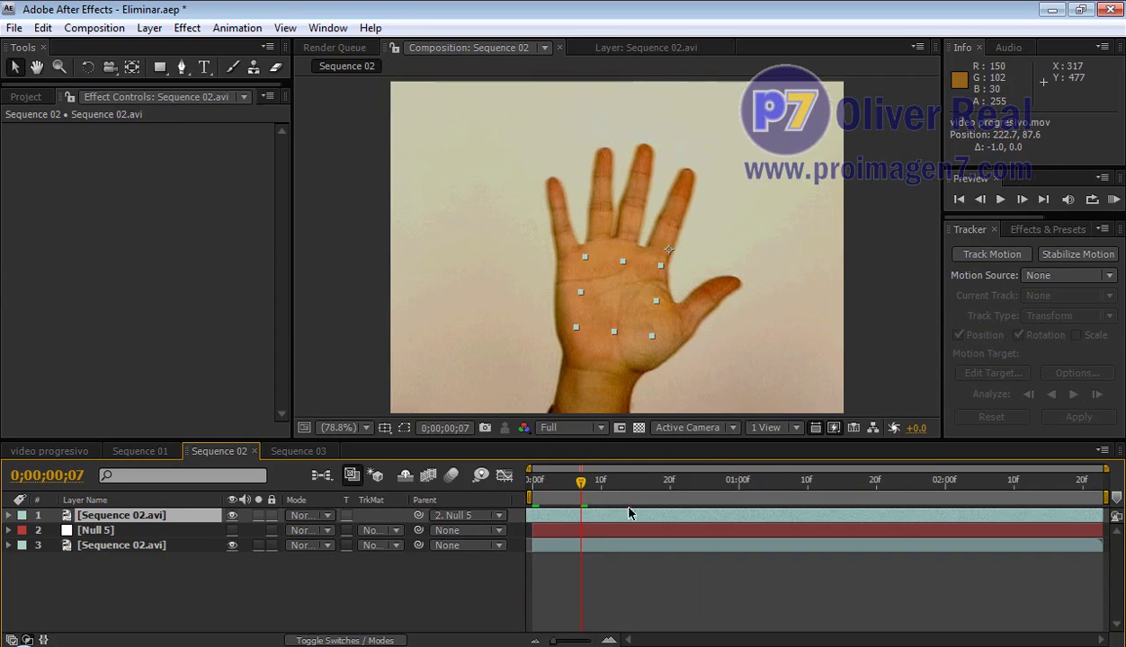
Back in Sequence 02 at frame 0, turn off layer 1 so the four palm dots show.
{"action": "left_click_drag", "start_coordinate": [579, 484], "coordinate": [621, 484]}
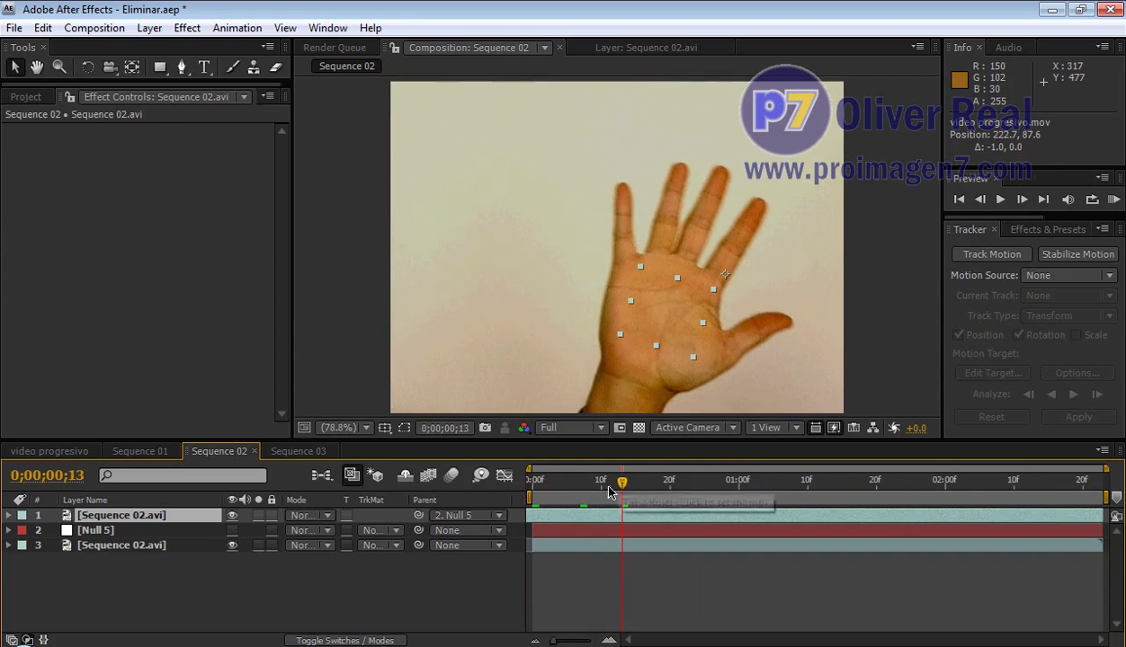
{"action": "left_click", "coordinate": [49, 450]}
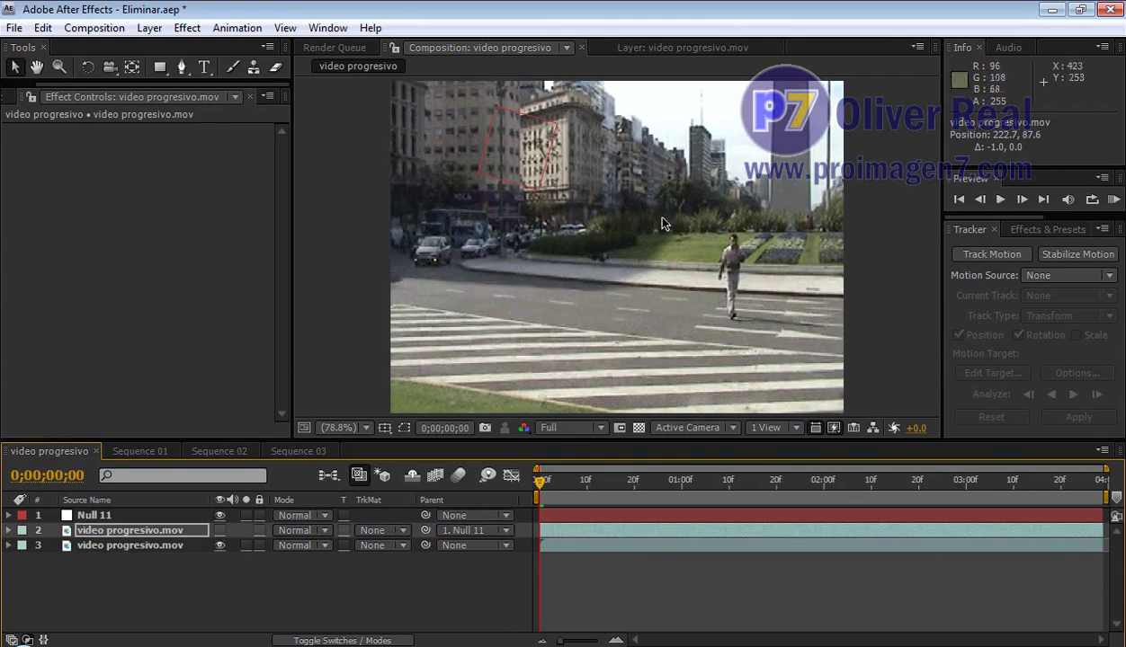
{"action": "left_click", "coordinate": [220, 455]}
{"action": "left_click_drag", "start_coordinate": [622, 481], "coordinate": [530, 486]}
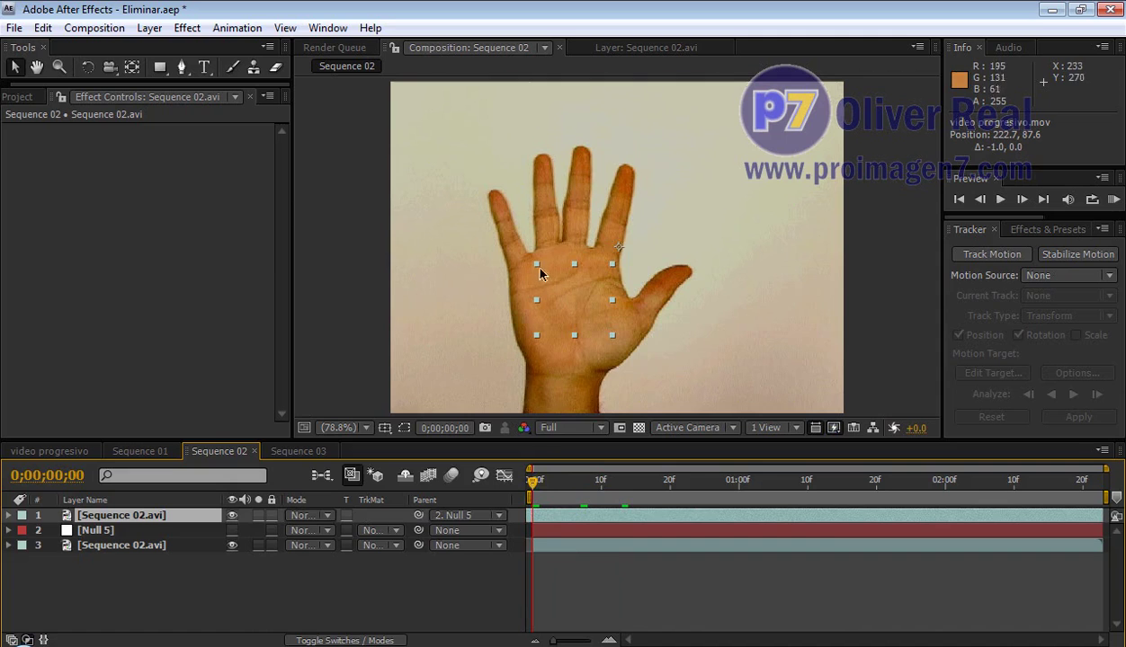
{"action": "left_click", "coordinate": [231, 517]}
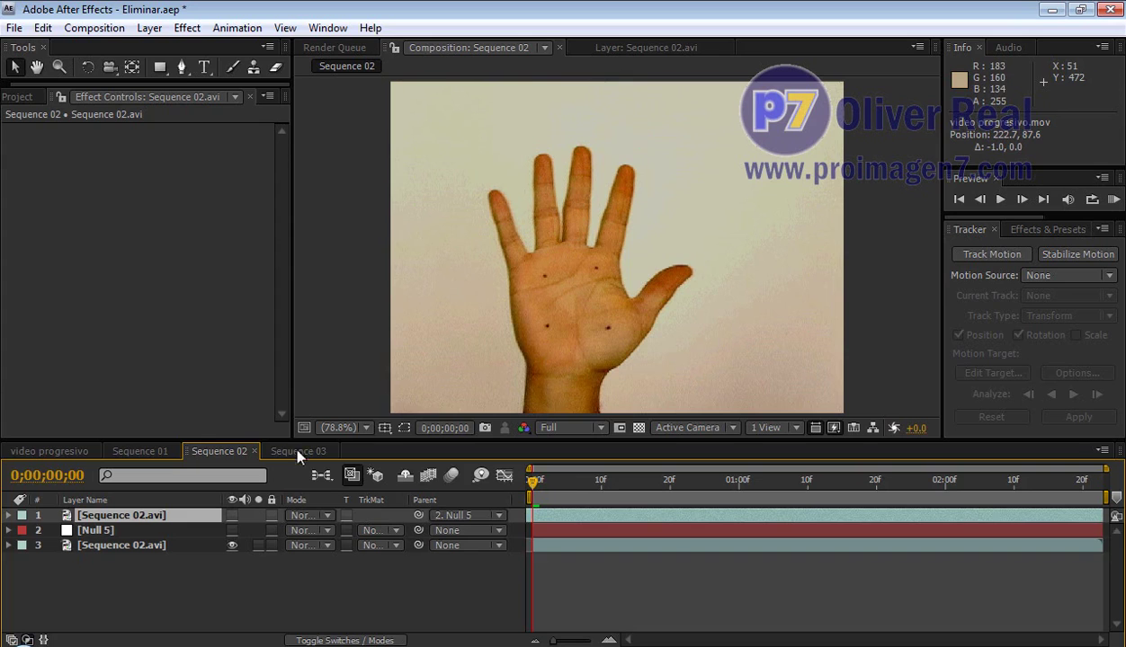
Select the duplicate hand layer and show its mask outlines, checking them at frame 18.
{"action": "left_click", "coordinate": [197, 520]}
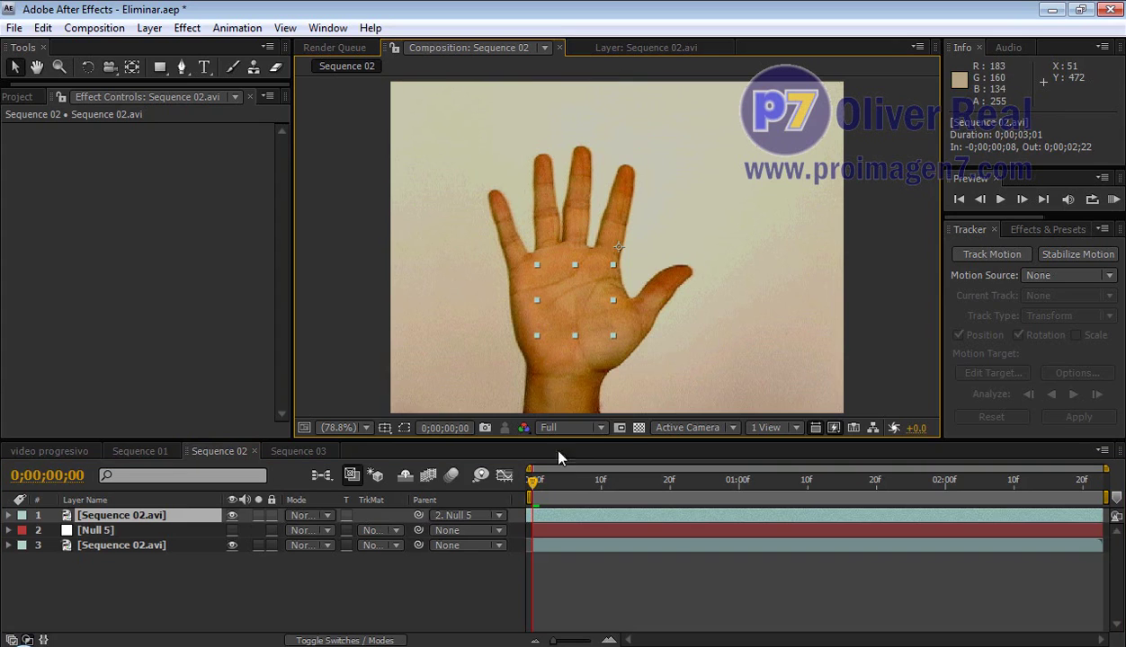
{"action": "left_click", "coordinate": [403, 429]}
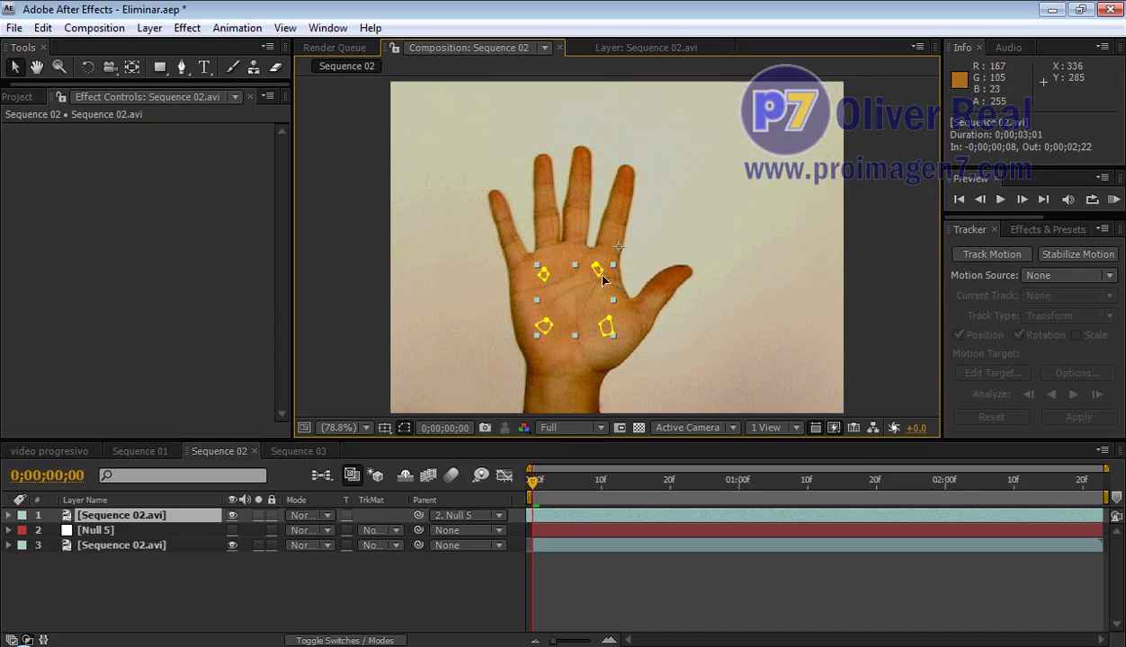
{"action": "mouse_move", "coordinate": [534, 481]}
{"action": "left_mouse_down"}
{"action": "mouse_move", "coordinate": [661, 495]}
{"action": "mouse_move", "coordinate": [511, 523]}
{"action": "left_mouse_up"}
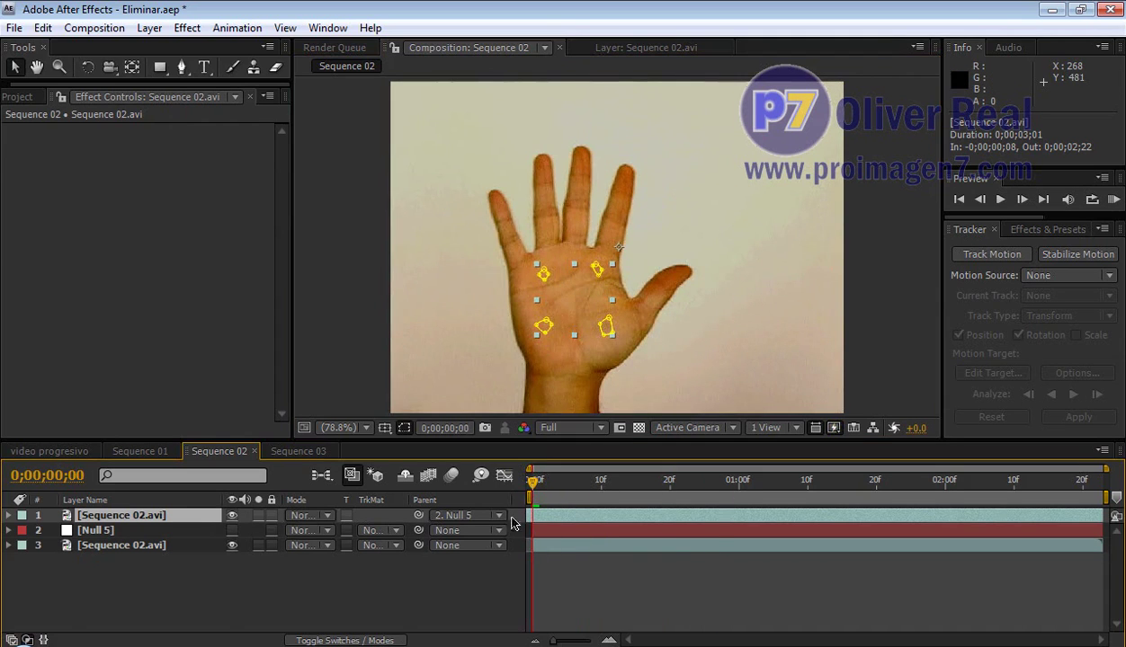
Preview the duplicate layer in Difference blend mode, then set it back to Normal.
{"action": "left_click", "coordinate": [328, 516]}
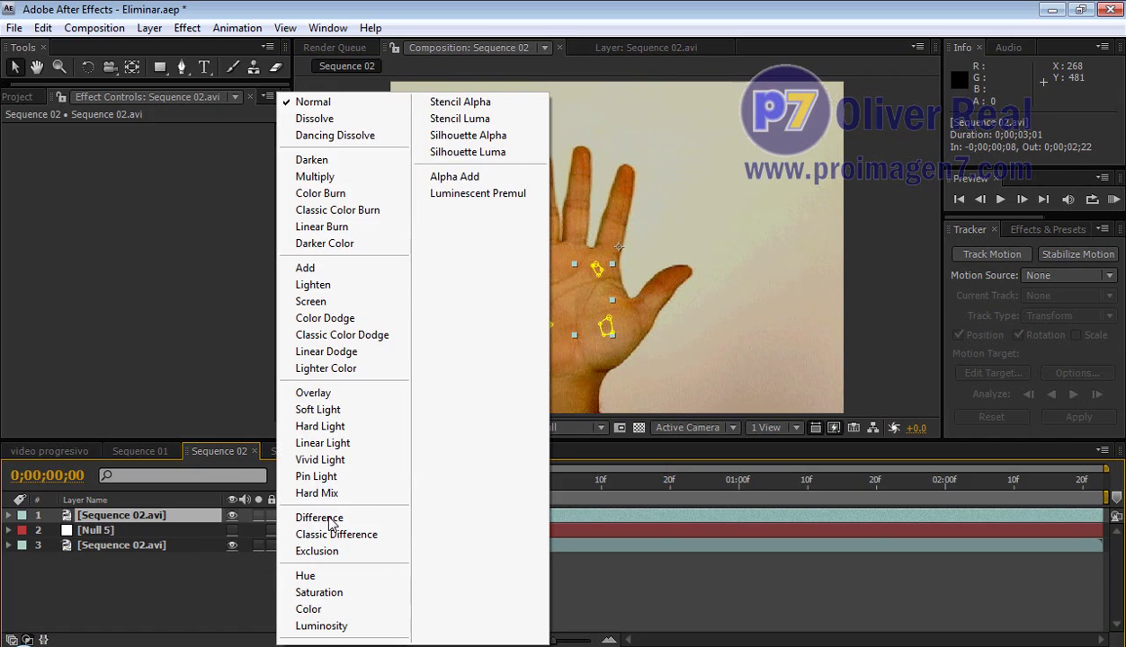
{"action": "left_click", "coordinate": [330, 526]}
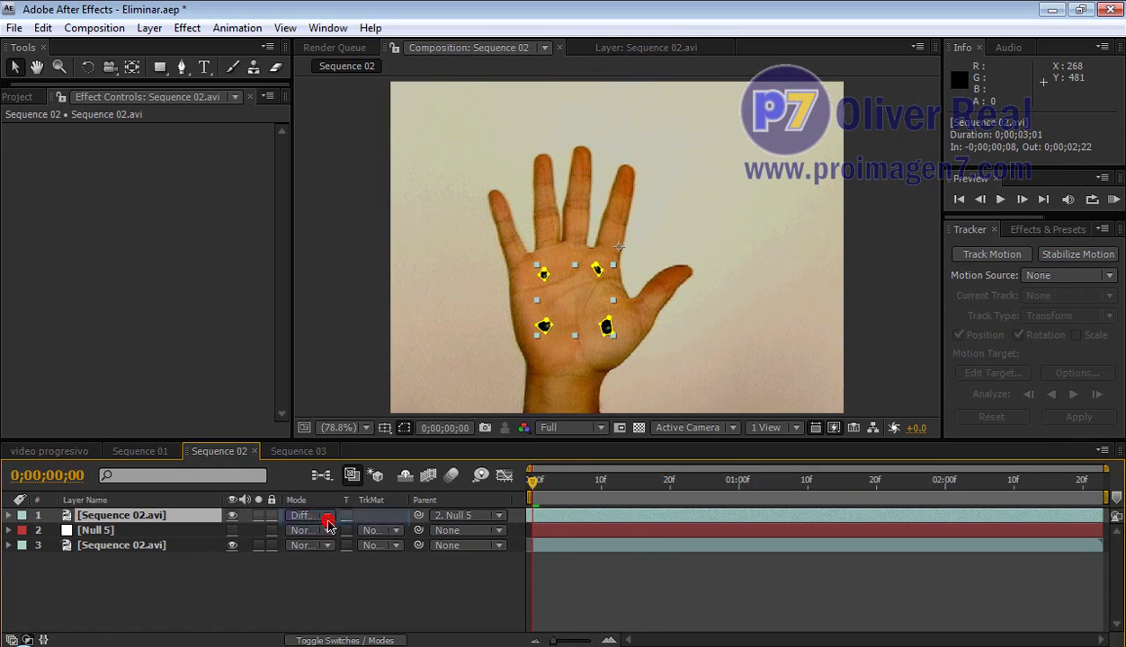
{"action": "left_click_drag", "start_coordinate": [535, 486], "coordinate": [792, 483]}
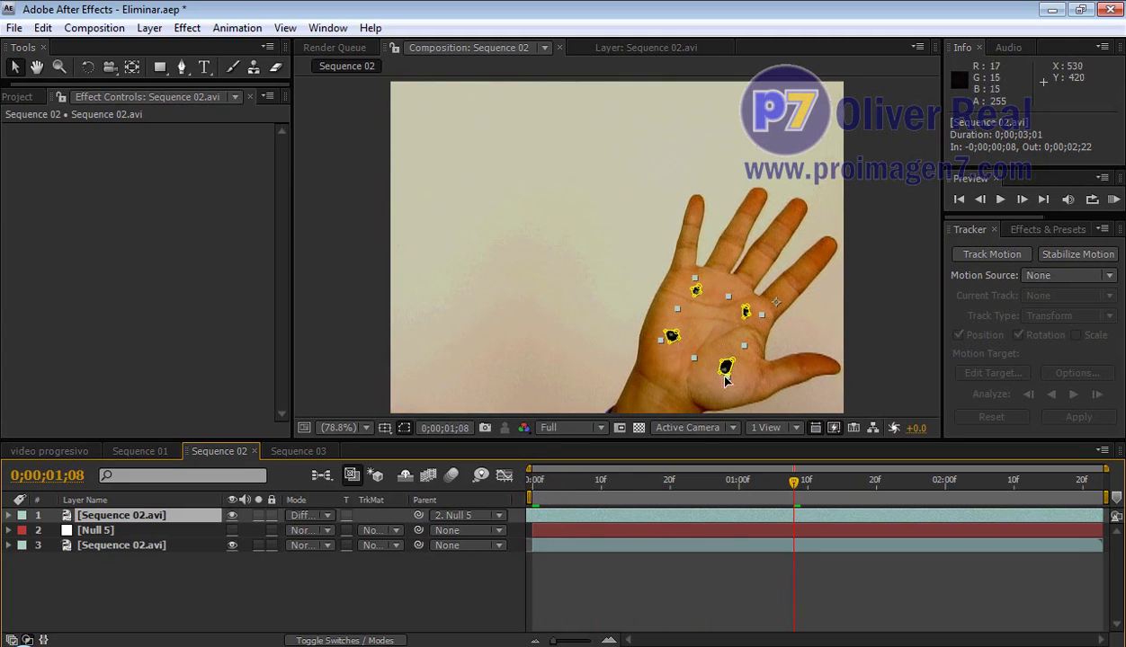
{"action": "mouse_move", "coordinate": [798, 487]}
{"action": "left_mouse_down"}
{"action": "mouse_move", "coordinate": [861, 483]}
{"action": "mouse_move", "coordinate": [533, 486]}
{"action": "left_mouse_up"}
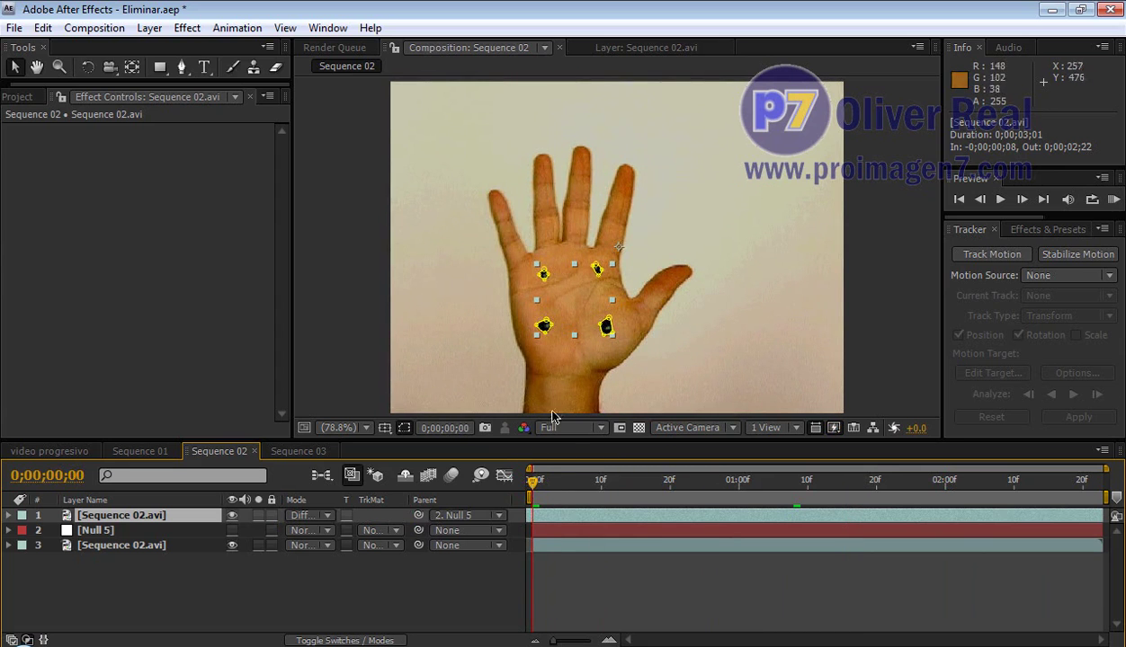
{"action": "left_click", "coordinate": [319, 516]}
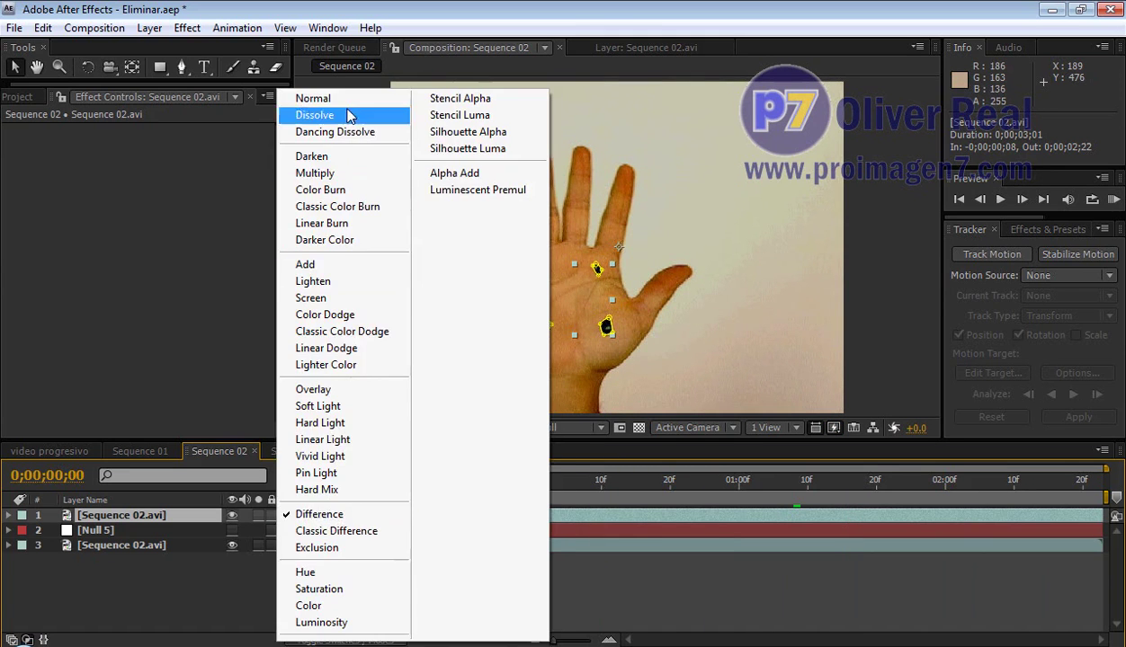
{"action": "left_click", "coordinate": [348, 101]}
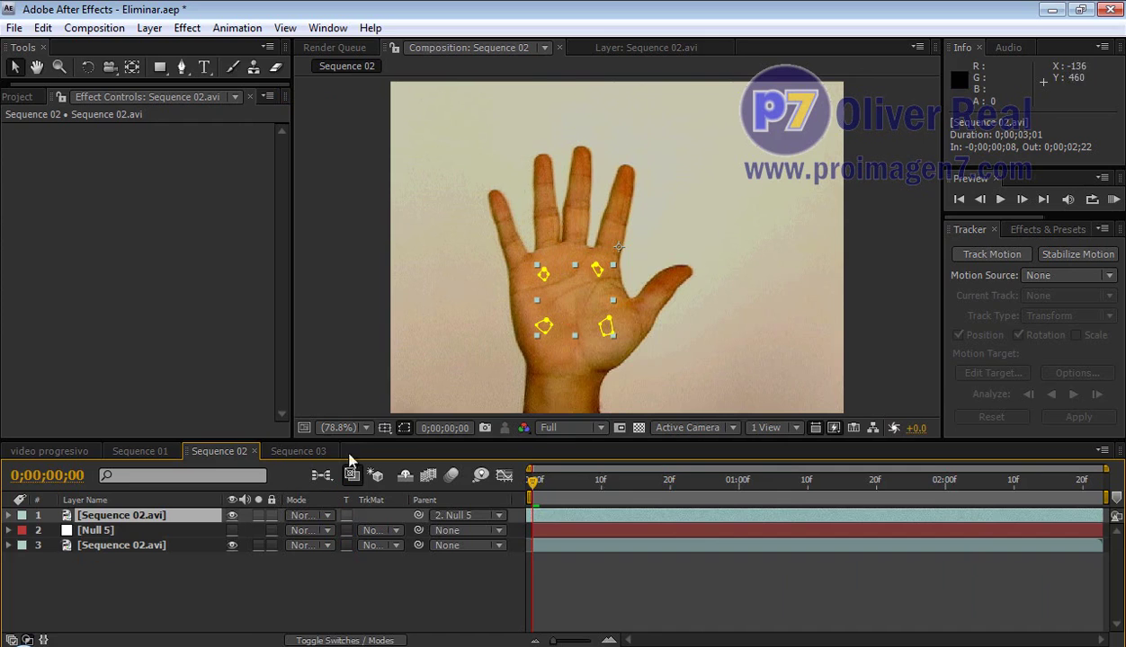
Zoom the viewer to 400% centred on the palm and reveal the layer's Masks 1–4.
{"action": "key", "text": "slash"}
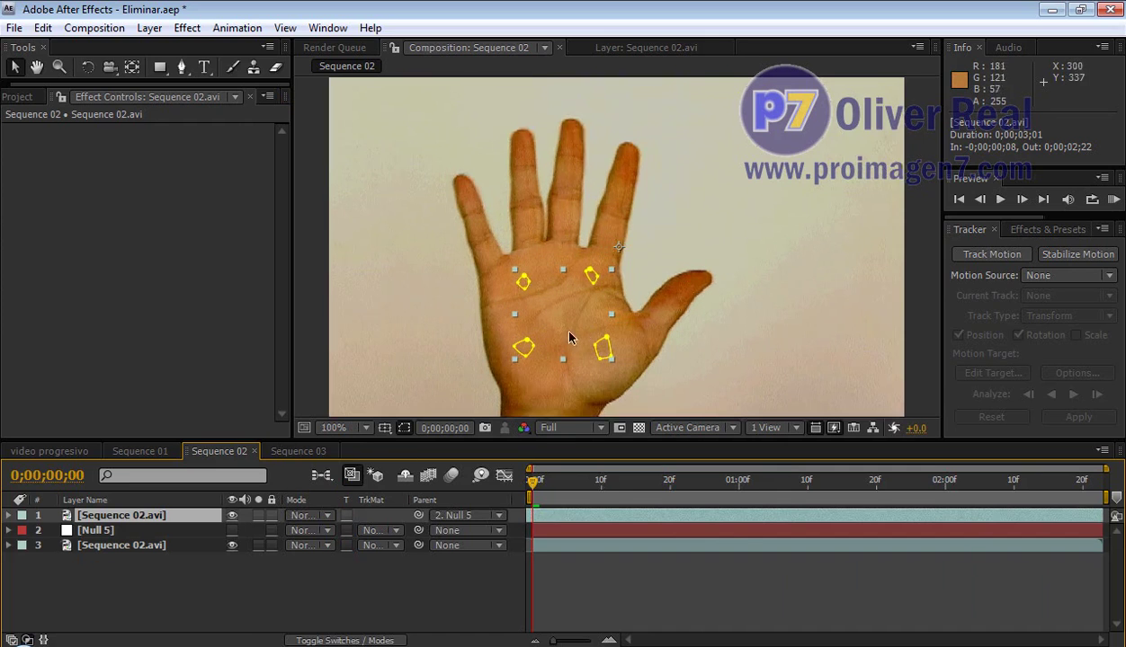
{"action": "key", "text": "period"}
{"action": "left_click_drag", "start_coordinate": [495, 390], "coordinate": [586, 222]}
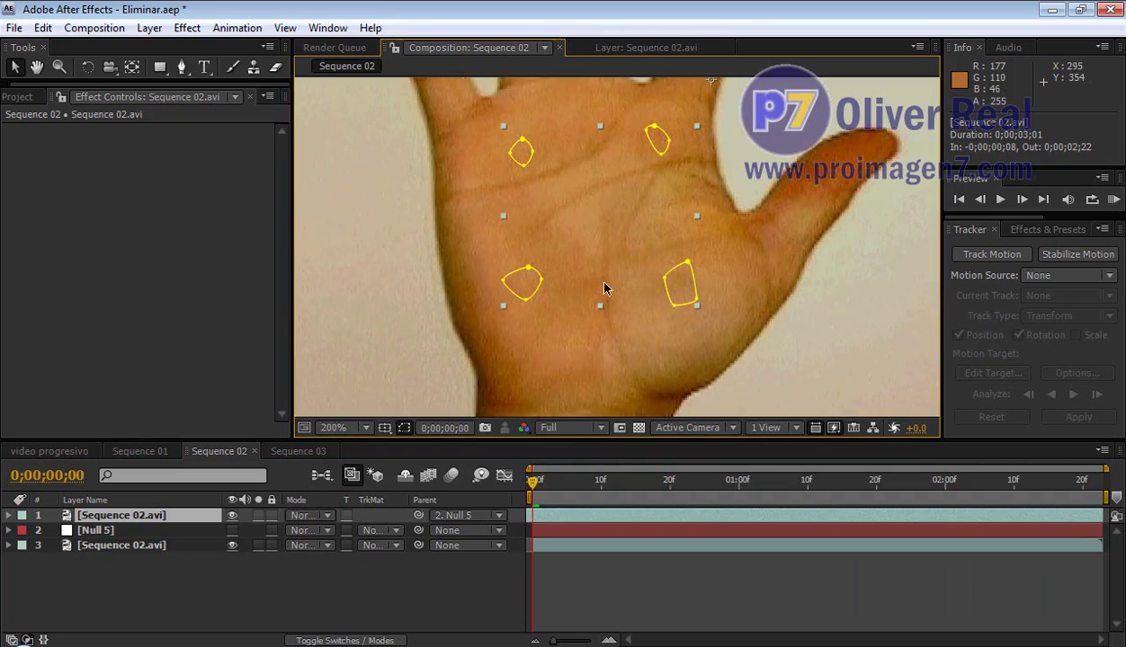
{"action": "key", "text": "period"}
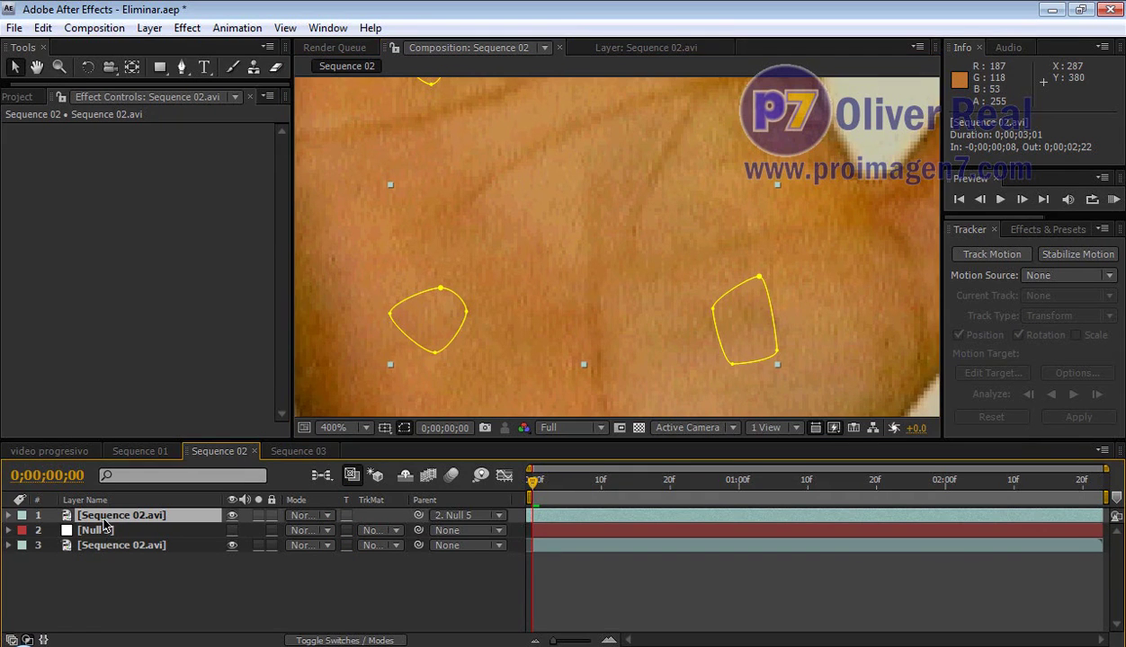
{"action": "key", "text": "m"}
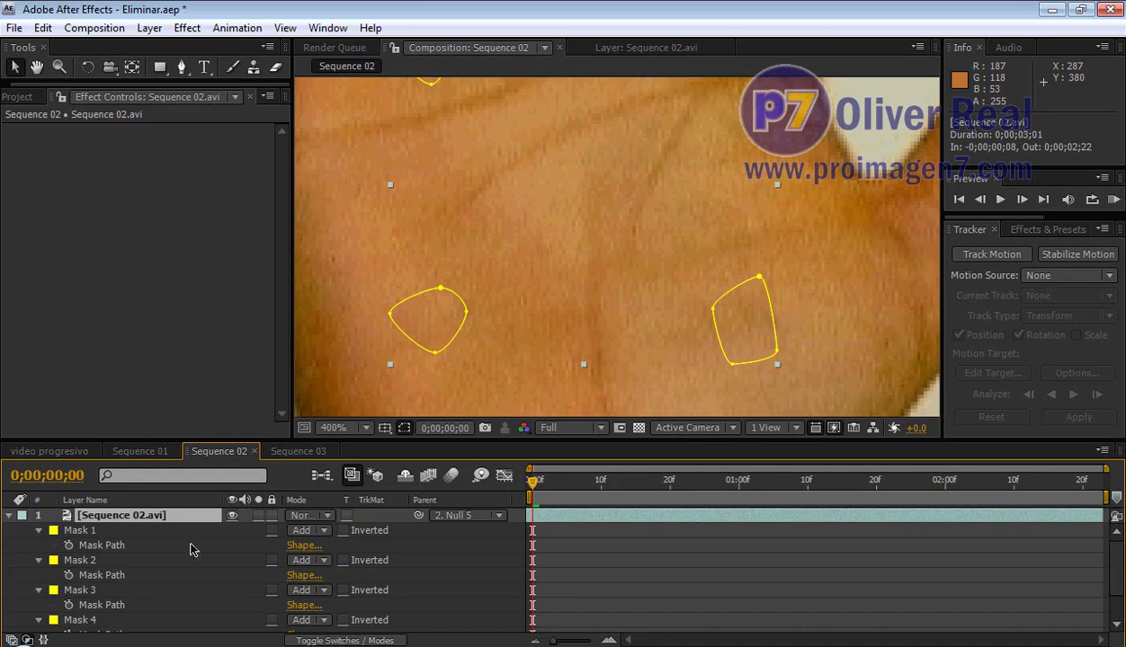
Toggle Mask 1's Inverted option repeatedly, leave it unchecked, and fold the mask rows away.
{"action": "left_click", "coordinate": [342, 530]}
{"action": "left_click", "coordinate": [342, 530]}
{"action": "left_click", "coordinate": [343, 531]}
{"action": "left_click", "coordinate": [342, 531]}
{"action": "left_click", "coordinate": [343, 531]}
{"action": "left_click", "coordinate": [343, 530]}
{"action": "left_click", "coordinate": [343, 530]}
{"action": "left_click", "coordinate": [342, 530]}
{"action": "left_click", "coordinate": [342, 530]}
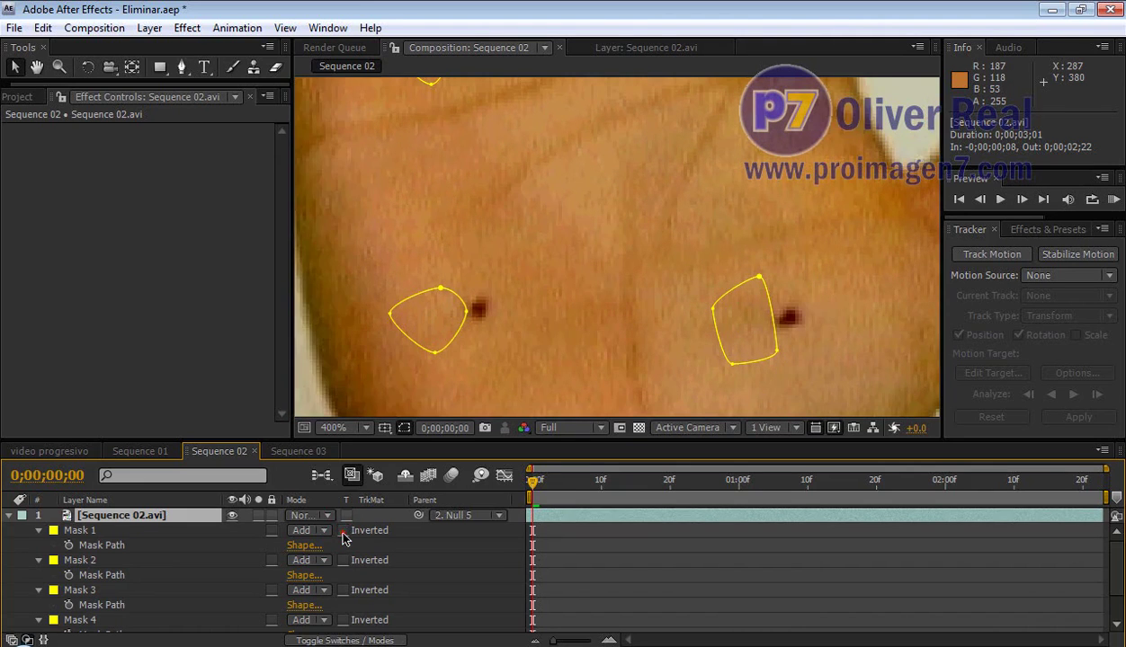
{"action": "left_click", "coordinate": [342, 530]}
{"action": "left_click", "coordinate": [11, 516]}
Deselect the layers and set the viewer magnification to Fit up to 100%.
{"action": "left_click", "coordinate": [155, 563]}
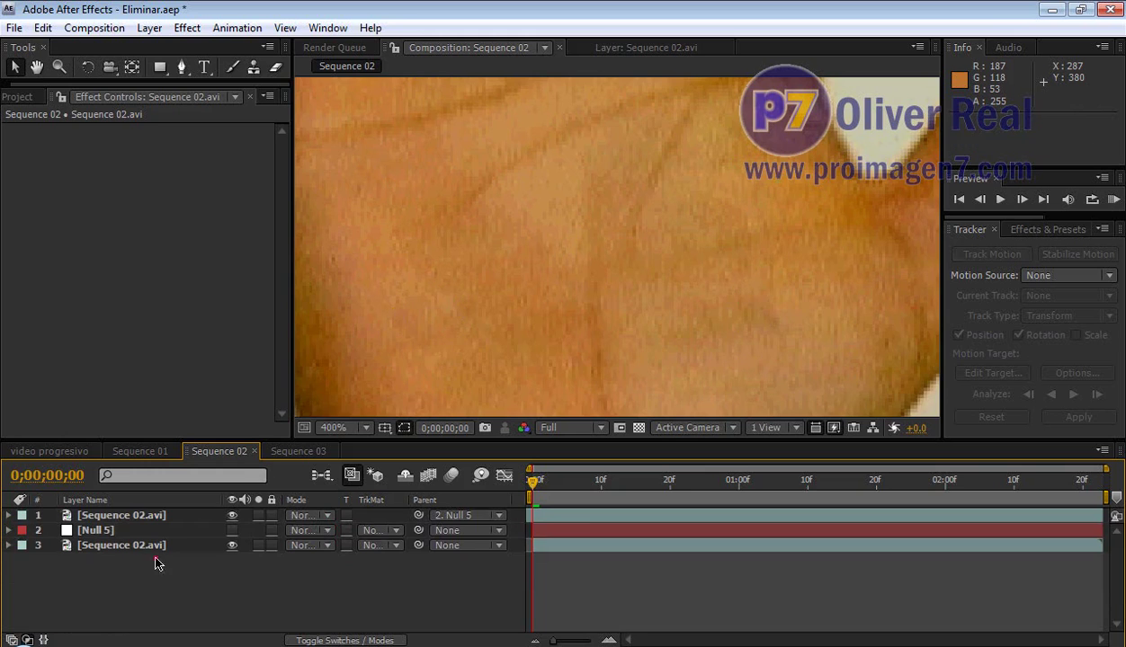
{"action": "scroll", "coordinate": [606, 319], "scroll_direction": "down", "scroll_amount": 2}
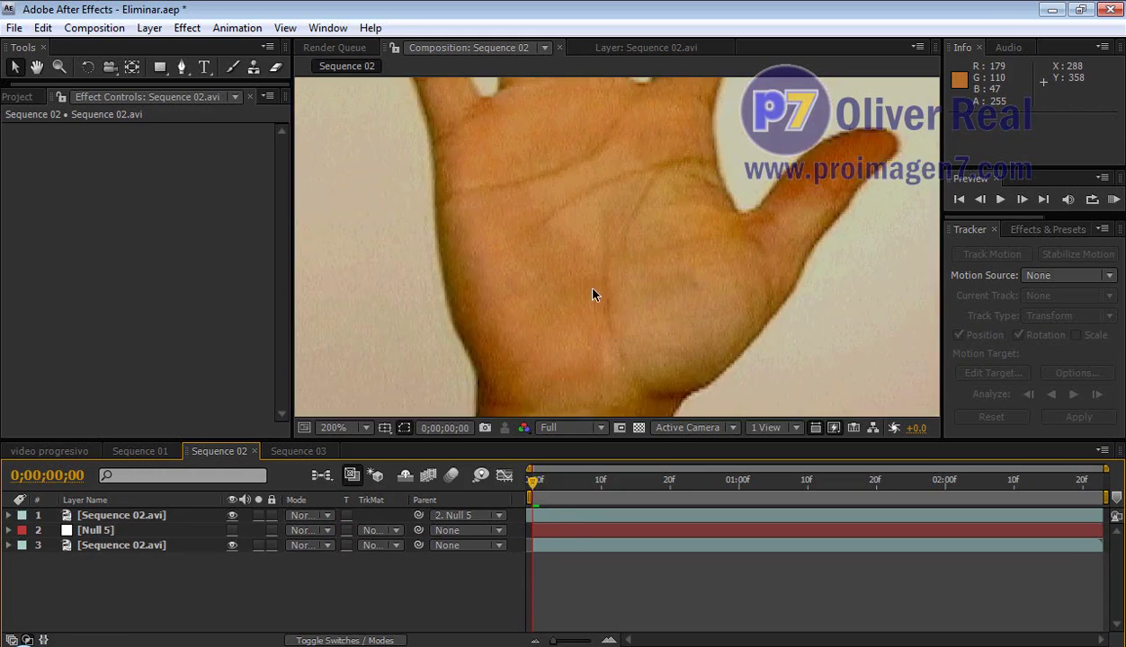
{"action": "scroll", "coordinate": [595, 291], "scroll_direction": "down", "scroll_amount": 1}
{"action": "left_click", "coordinate": [364, 427]}
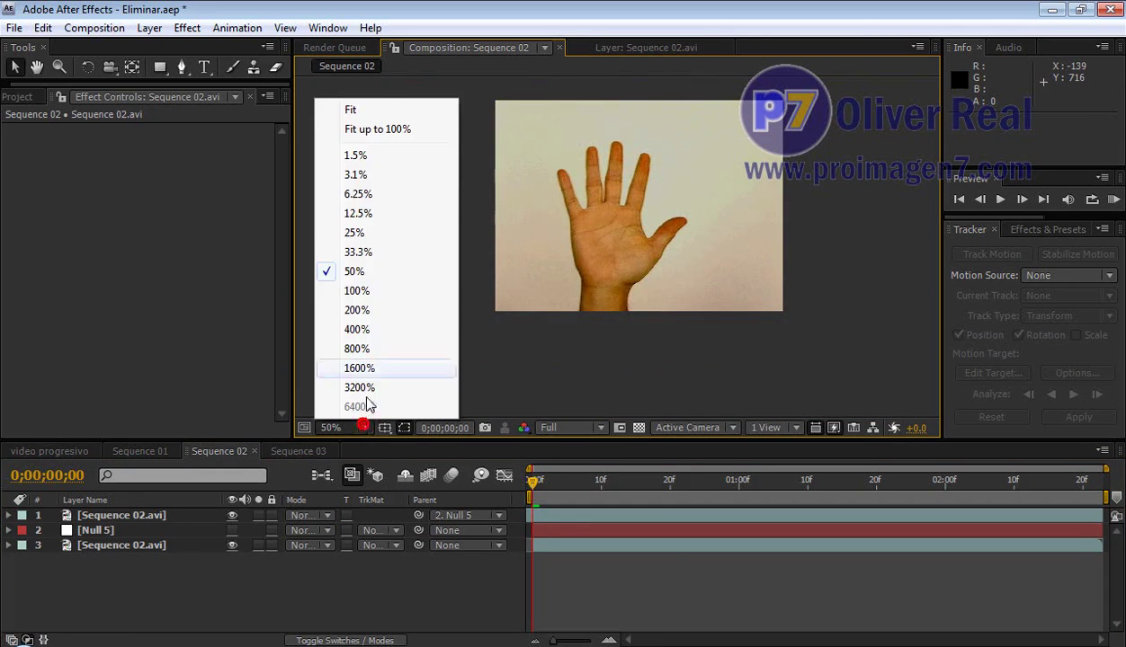
{"action": "left_click", "coordinate": [377, 131]}
{"action": "left_click", "coordinate": [299, 547]}
Delete the duplicate Sequence 02.avi and Null 5 layers, then scrub through the remaining clip.
{"action": "left_click", "coordinate": [141, 516]}
{"action": "key", "text": "Delete"}
{"action": "left_click", "coordinate": [129, 529]}
{"action": "key", "text": "Delete"}
{"action": "left_click", "coordinate": [127, 516]}
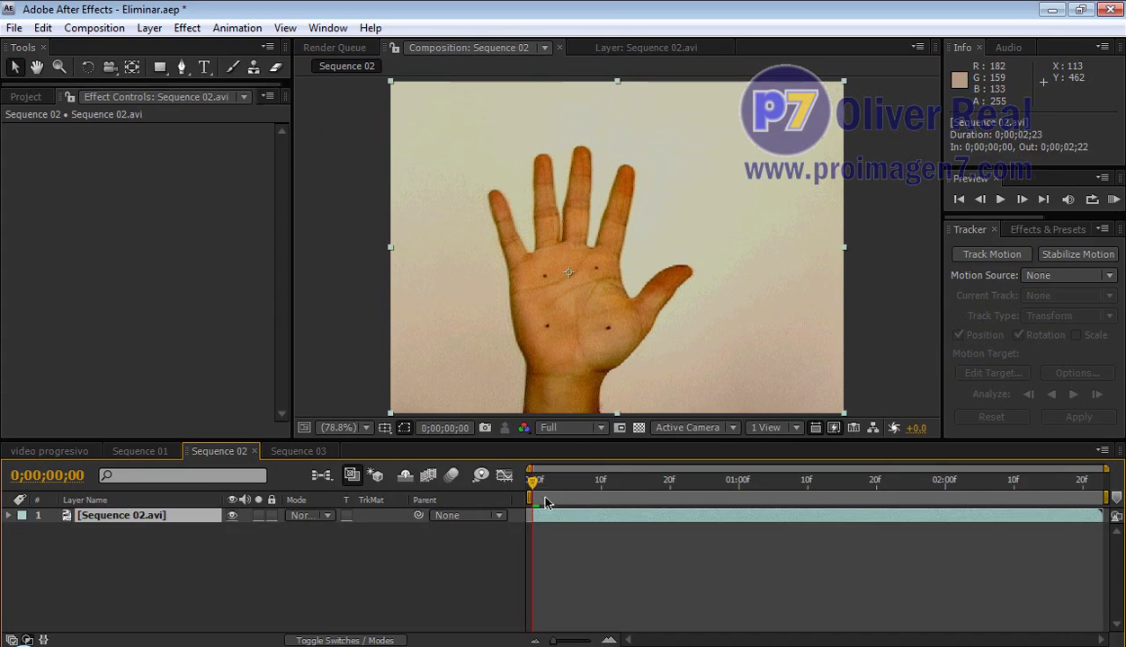
{"action": "left_click_drag", "start_coordinate": [534, 486], "coordinate": [493, 513]}
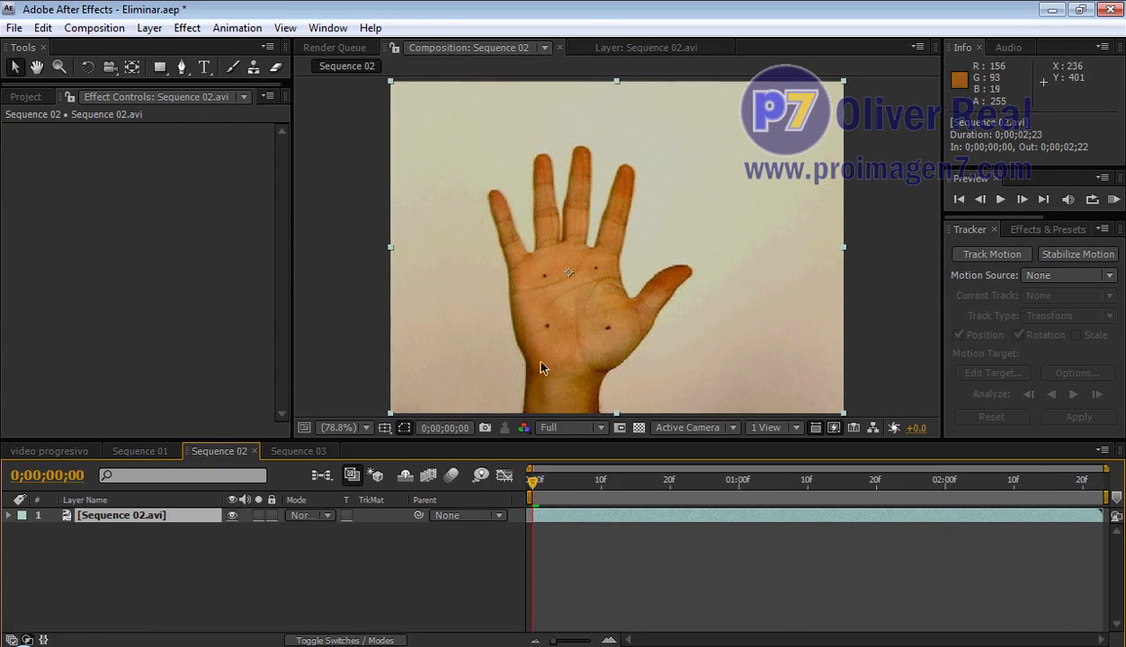
{"action": "left_click_drag", "start_coordinate": [544, 469], "coordinate": [516, 477]}
Add a new Null Object layer to the composition.
{"action": "right_click", "coordinate": [241, 539]}
{"action": "mouse_move", "coordinate": [381, 479]}
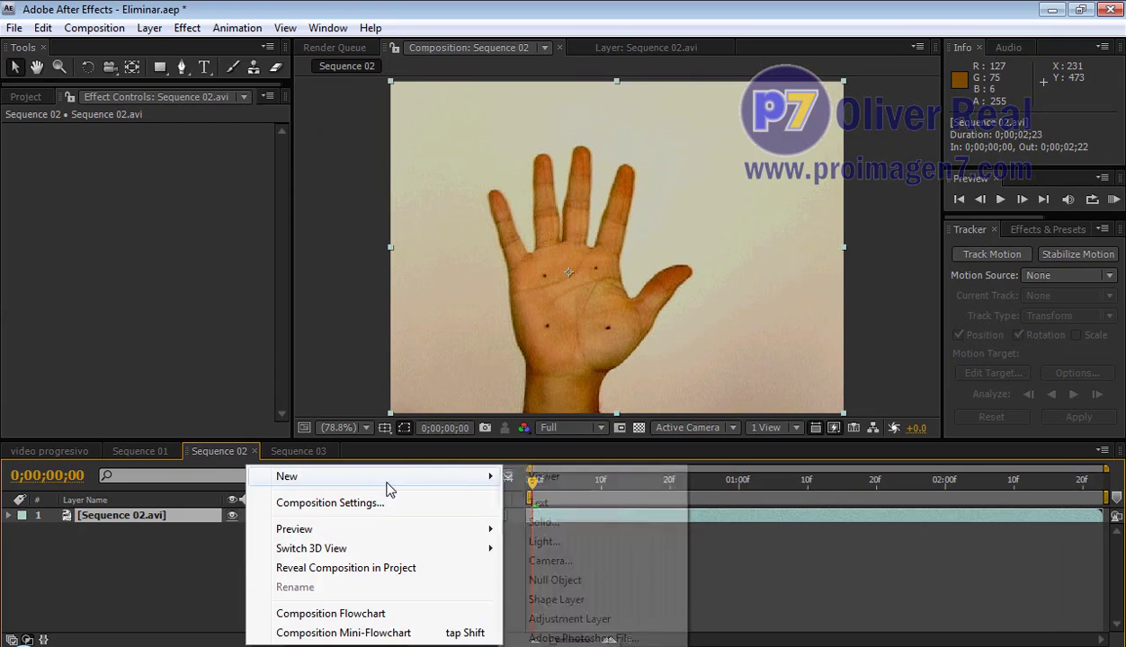
{"action": "left_click", "coordinate": [553, 580]}
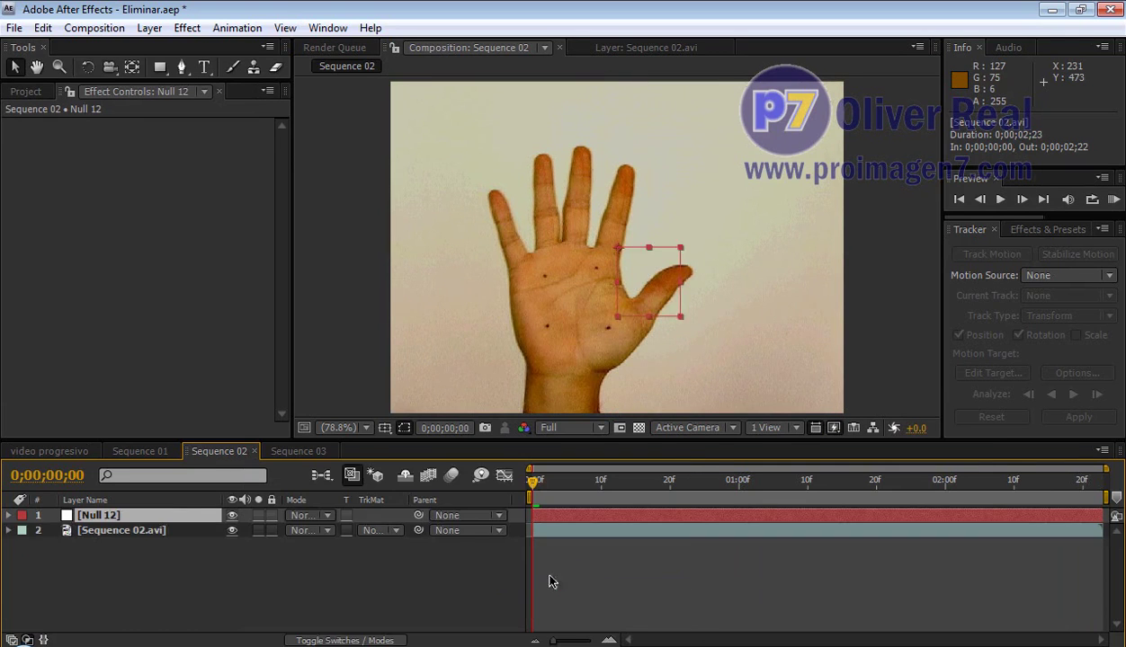
Start a Track Motion on the hand clip with Rotation enabled.
{"action": "left_click", "coordinate": [148, 532]}
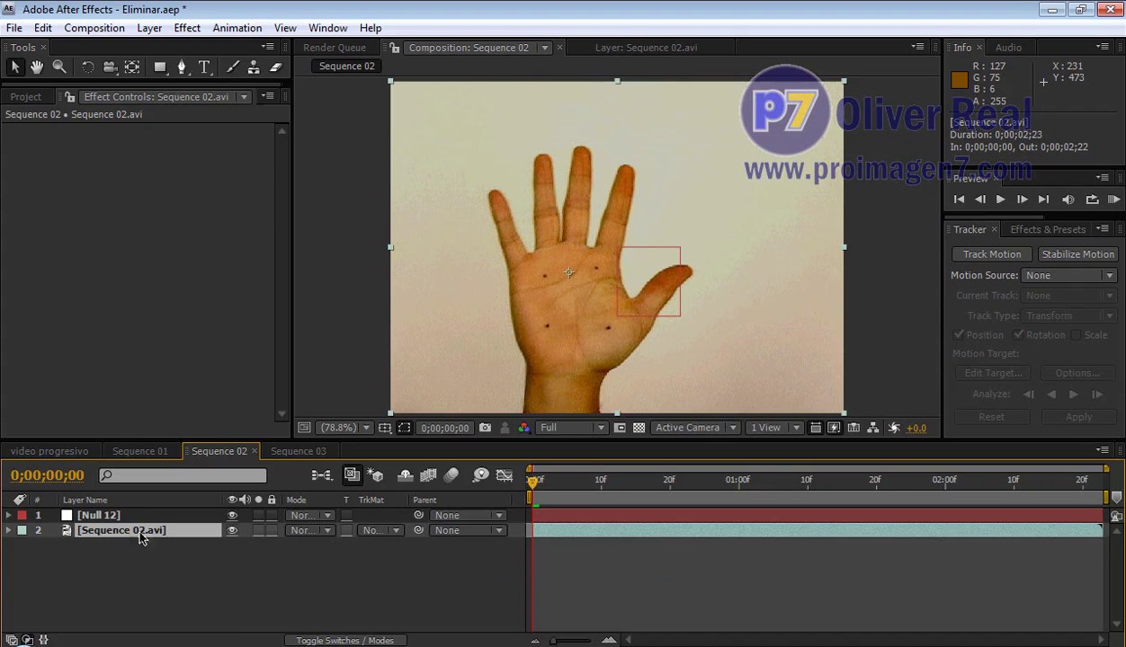
{"action": "left_click", "coordinate": [991, 255]}
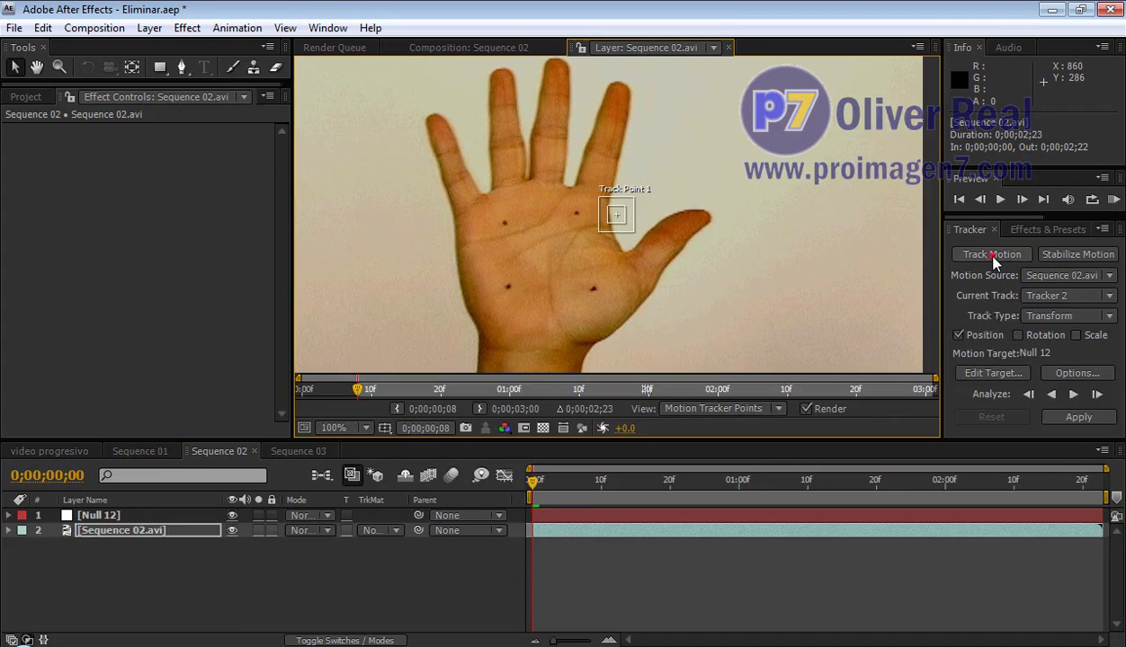
{"action": "left_click", "coordinate": [1019, 336]}
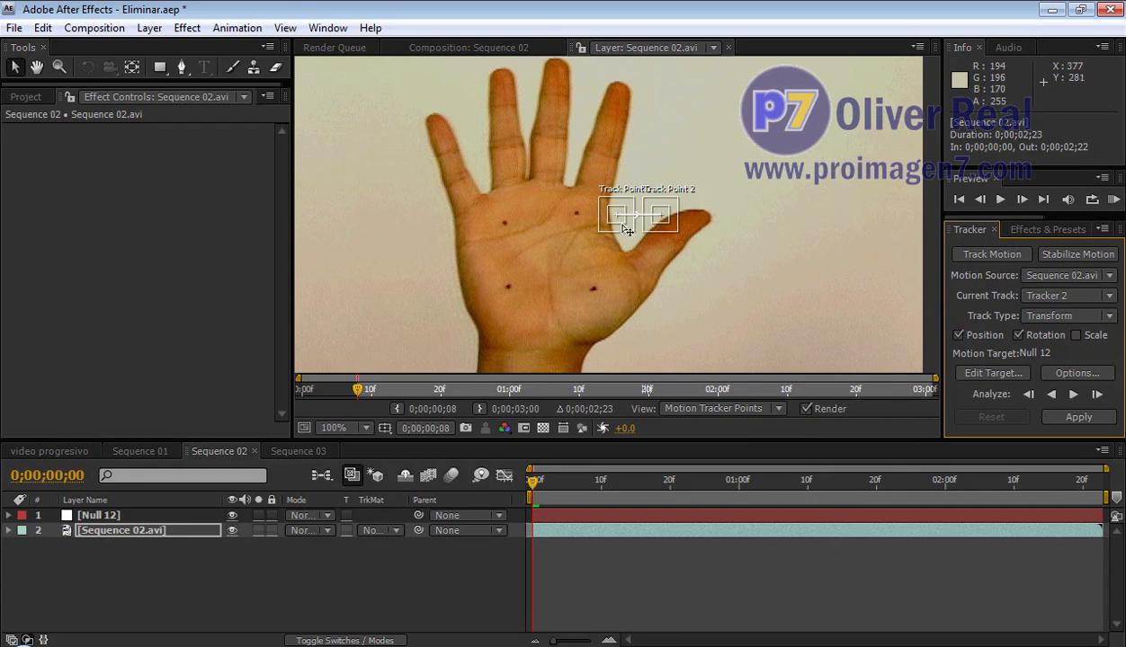
Position Track Points 1 and 2 on the upper-left and upper-right palm dots.
{"action": "mouse_move", "coordinate": [622, 224]}
{"action": "left_mouse_down"}
{"action": "mouse_move", "coordinate": [559, 231]}
{"action": "mouse_move", "coordinate": [601, 237]}
{"action": "mouse_move", "coordinate": [509, 231]}
{"action": "left_mouse_up"}
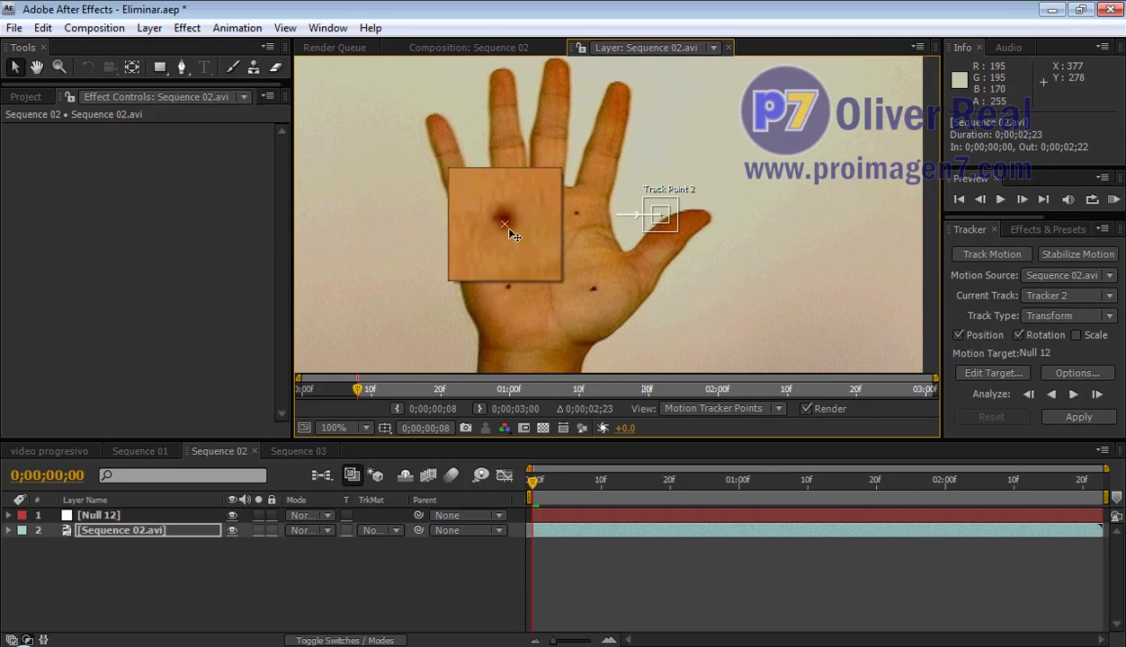
{"action": "left_click_drag", "start_coordinate": [509, 231], "coordinate": [504, 223]}
{"action": "left_click_drag", "start_coordinate": [665, 223], "coordinate": [578, 216]}
{"action": "mouse_move", "coordinate": [531, 492]}
{"action": "left_mouse_down"}
{"action": "mouse_move", "coordinate": [1040, 494]}
{"action": "mouse_move", "coordinate": [693, 470]}
{"action": "mouse_move", "coordinate": [1121, 478]}
{"action": "mouse_move", "coordinate": [466, 470]}
{"action": "left_mouse_up"}
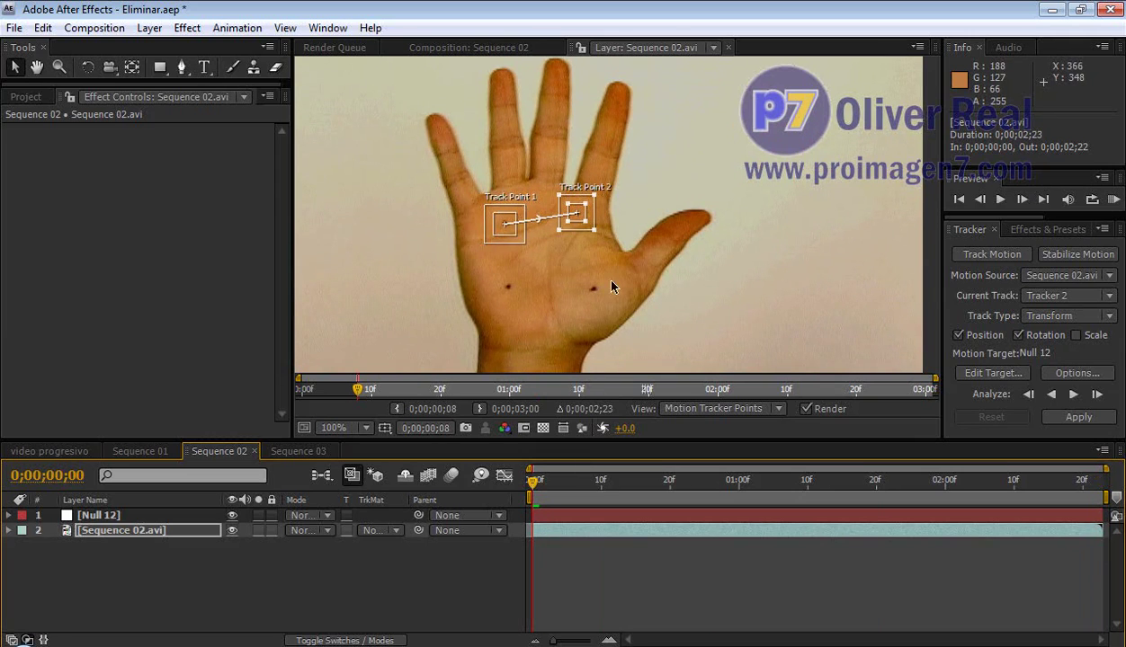
Enlarge the search areas of Track Point 1 and Track Point 2.
{"action": "left_click_drag", "start_coordinate": [514, 235], "coordinate": [516, 238]}
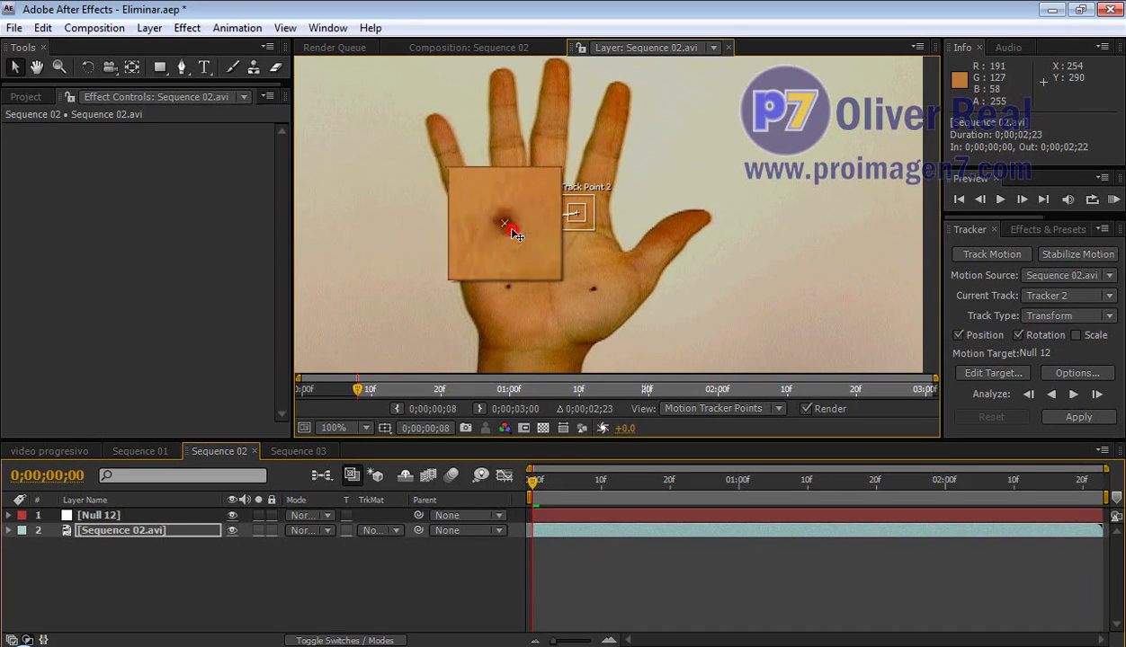
{"action": "left_click", "coordinate": [515, 234]}
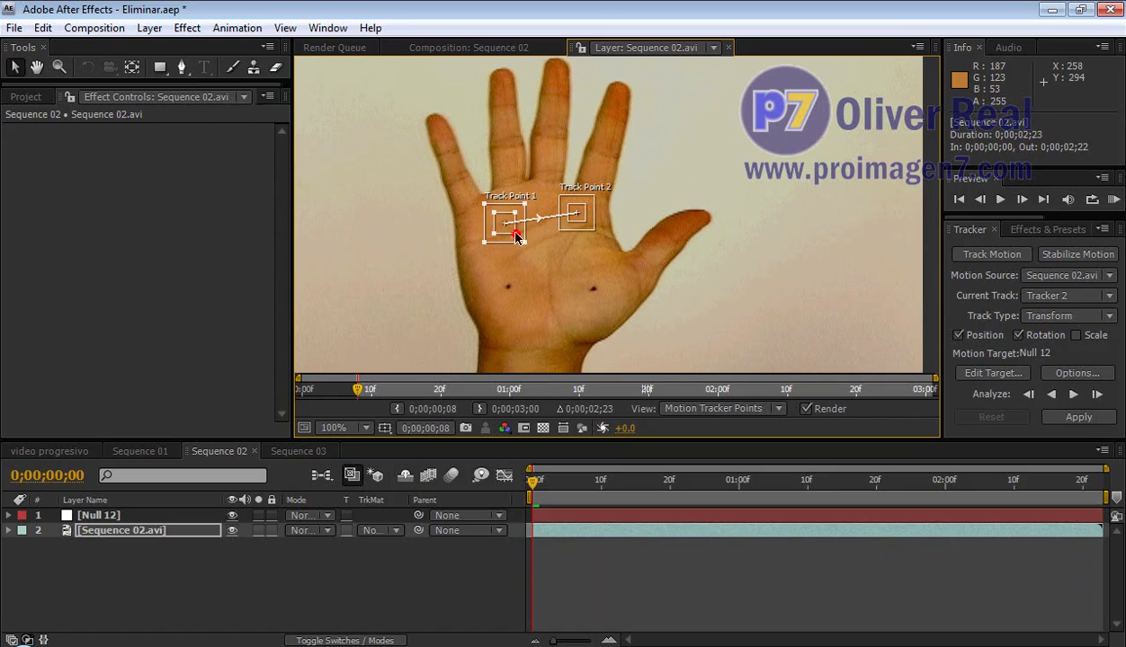
{"action": "mouse_move", "coordinate": [516, 235]}
{"action": "left_mouse_down"}
{"action": "mouse_move", "coordinate": [531, 252]}
{"action": "mouse_move", "coordinate": [609, 234]}
{"action": "left_mouse_up"}
{"action": "left_click", "coordinate": [583, 225]}
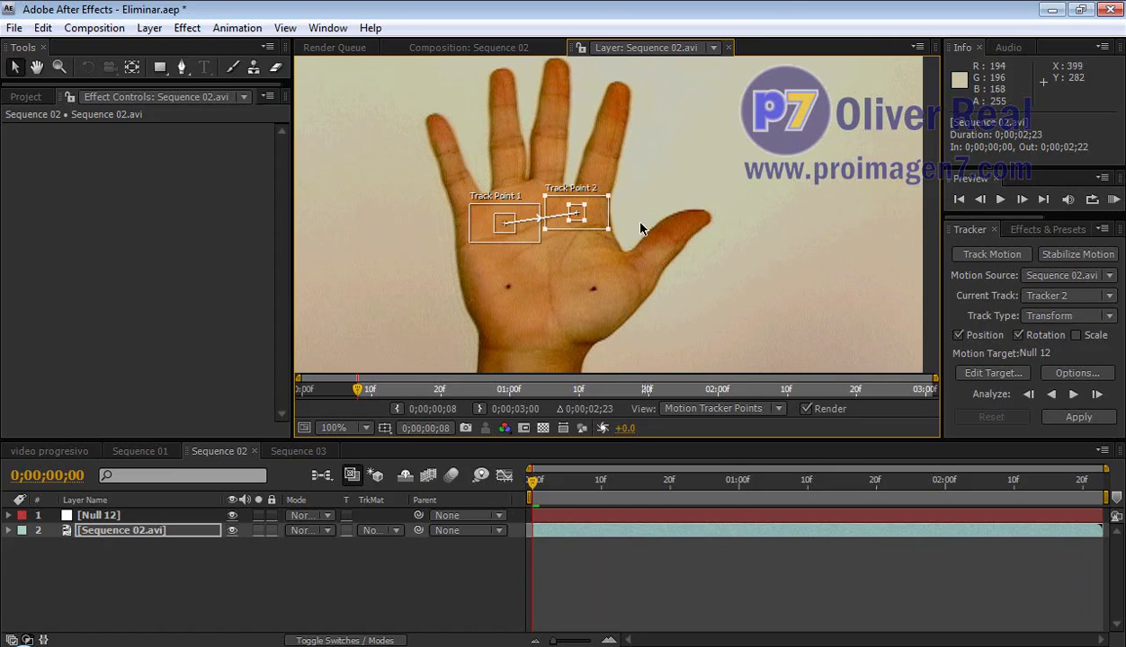
{"action": "left_click_drag", "start_coordinate": [610, 232], "coordinate": [612, 232]}
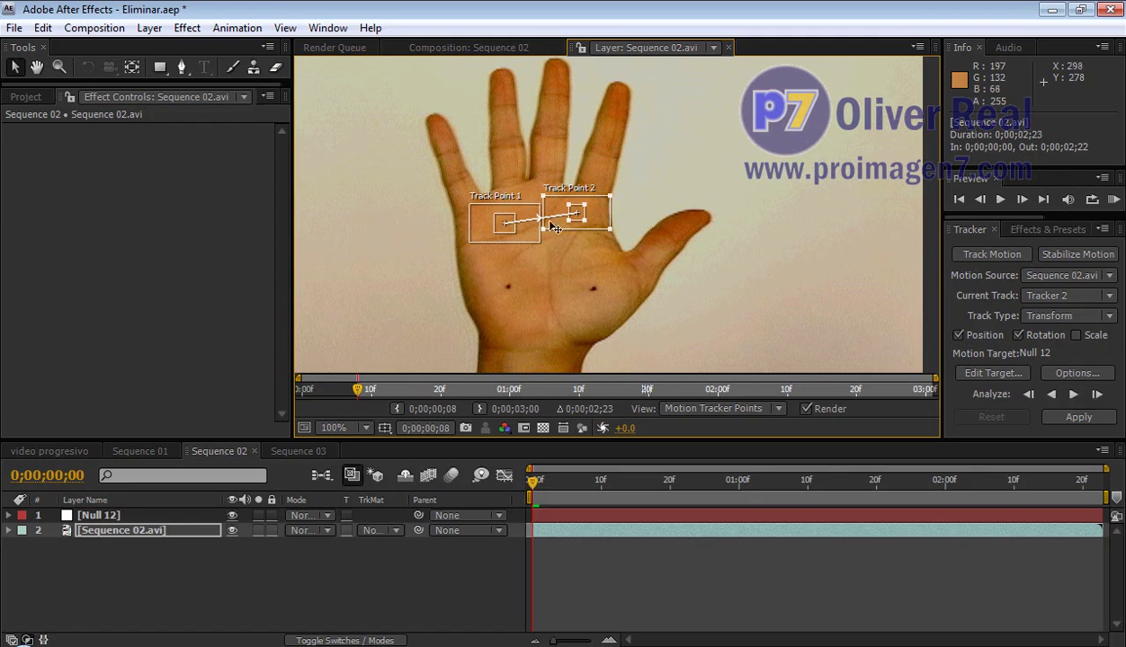
{"action": "scroll", "coordinate": [554, 228], "scroll_direction": "up", "scroll_amount": 1}
{"action": "scroll", "coordinate": [562, 234], "scroll_direction": "down", "scroll_amount": 1}
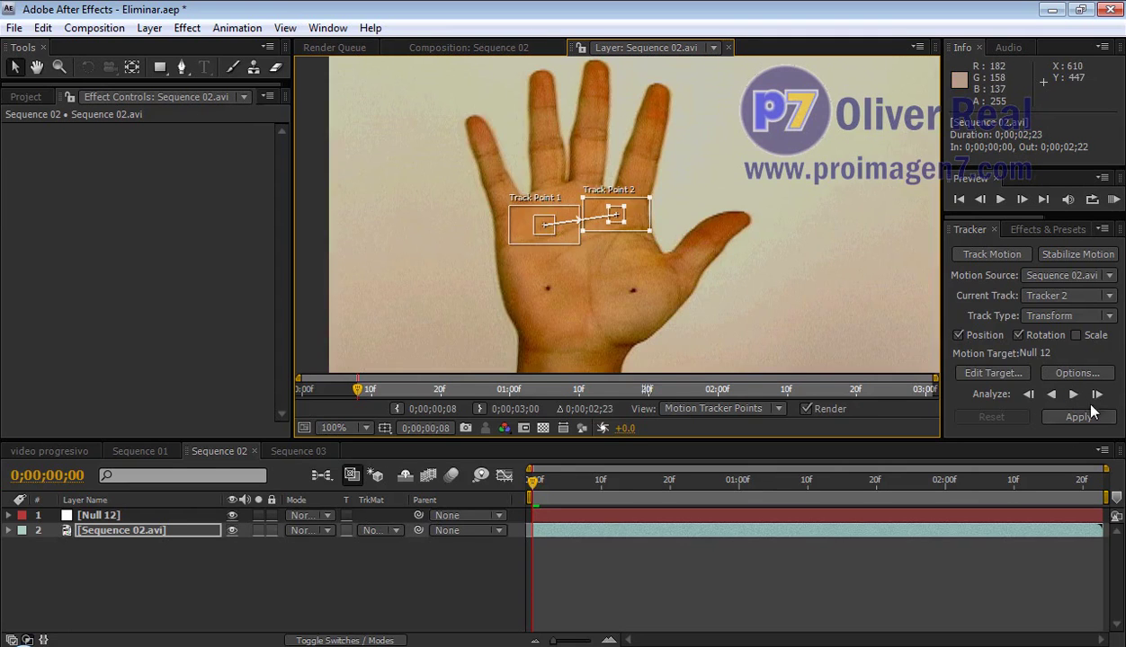
Analyze the track forward, pausing and stepping frame by frame to watch the points.
{"action": "left_click", "coordinate": [1096, 395]}
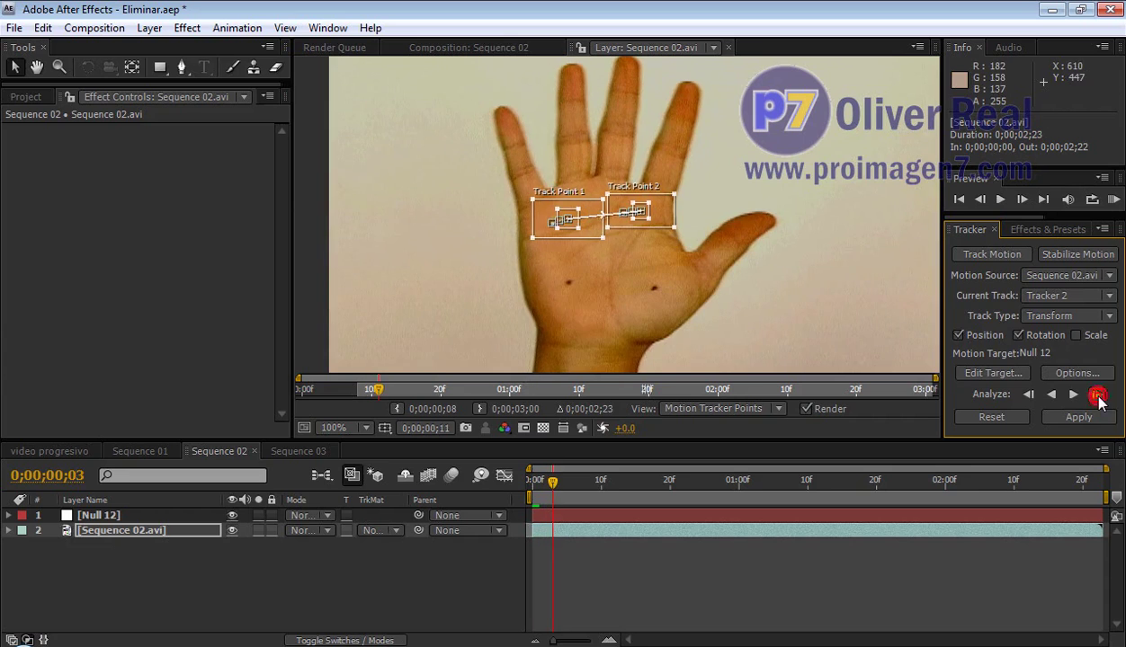
{"action": "scroll", "coordinate": [662, 220], "scroll_direction": "up", "scroll_amount": 1}
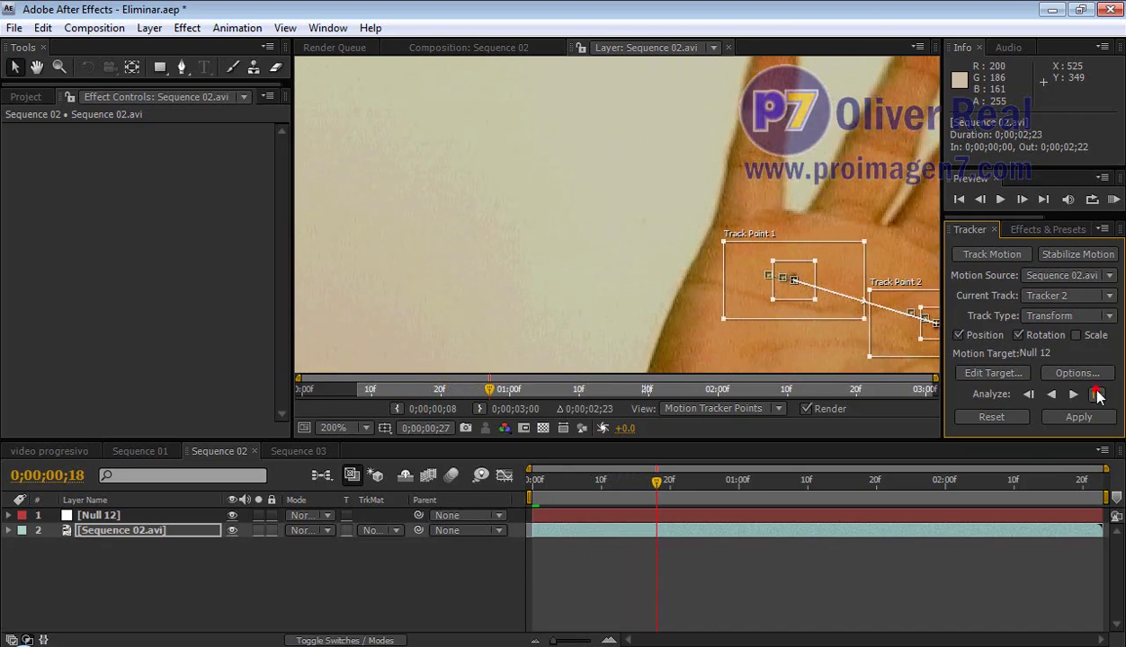
{"action": "left_click", "coordinate": [1097, 396]}
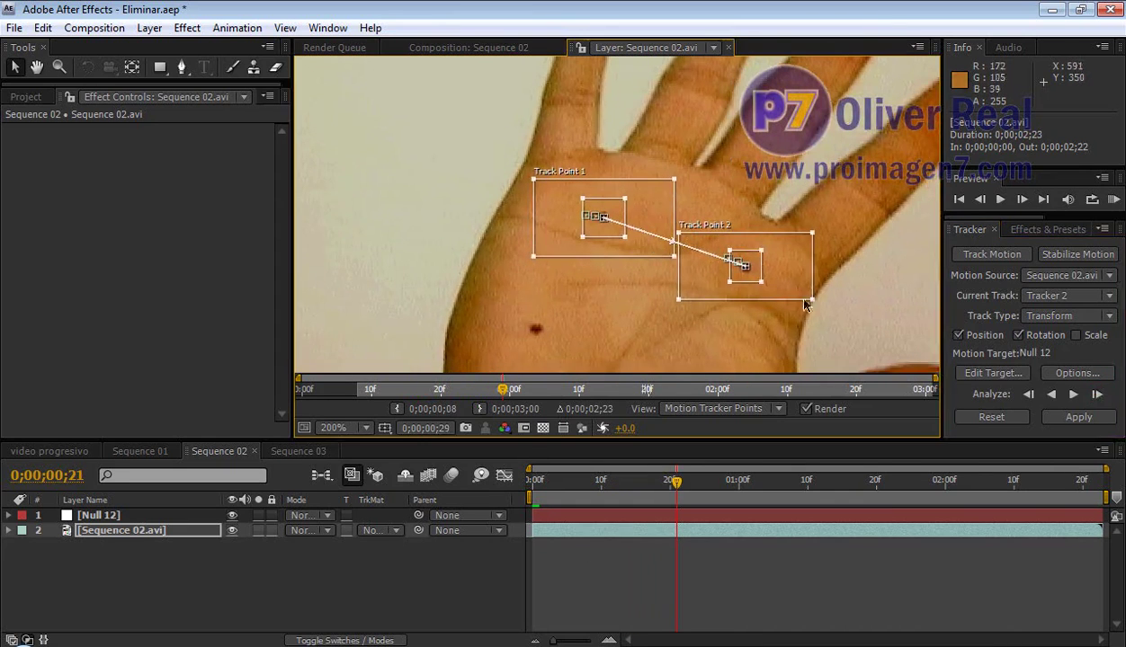
{"action": "left_click", "coordinate": [1096, 395]}
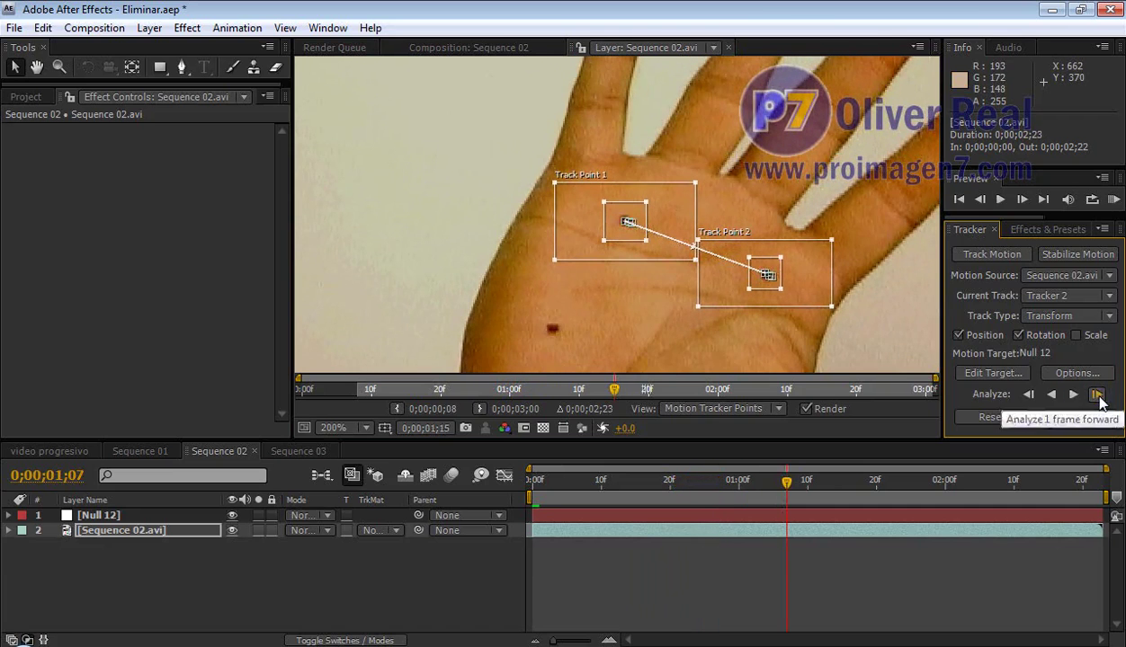
{"action": "left_click", "coordinate": [1097, 395]}
{"action": "left_click", "coordinate": [1097, 396]}
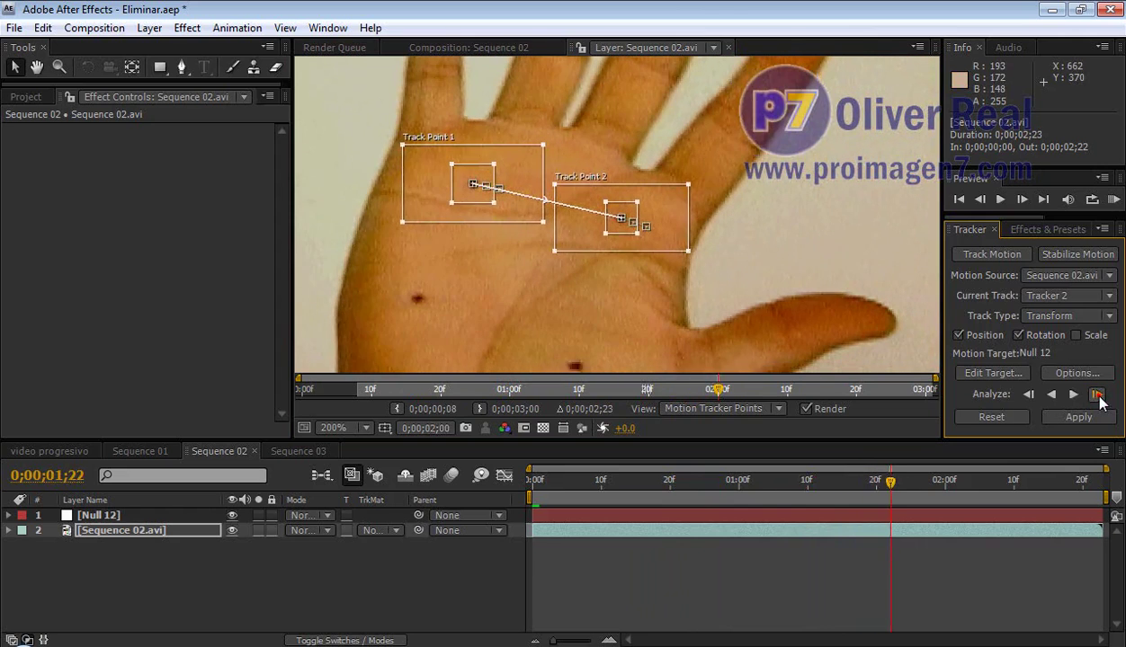
{"action": "left_click", "coordinate": [1097, 395]}
{"action": "left_click_drag", "start_coordinate": [394, 302], "coordinate": [703, 295]}
Realign Track Point 2 on its dot and finish tracking to the last frame, 0;00;02;22.
{"action": "left_click", "coordinate": [1092, 401]}
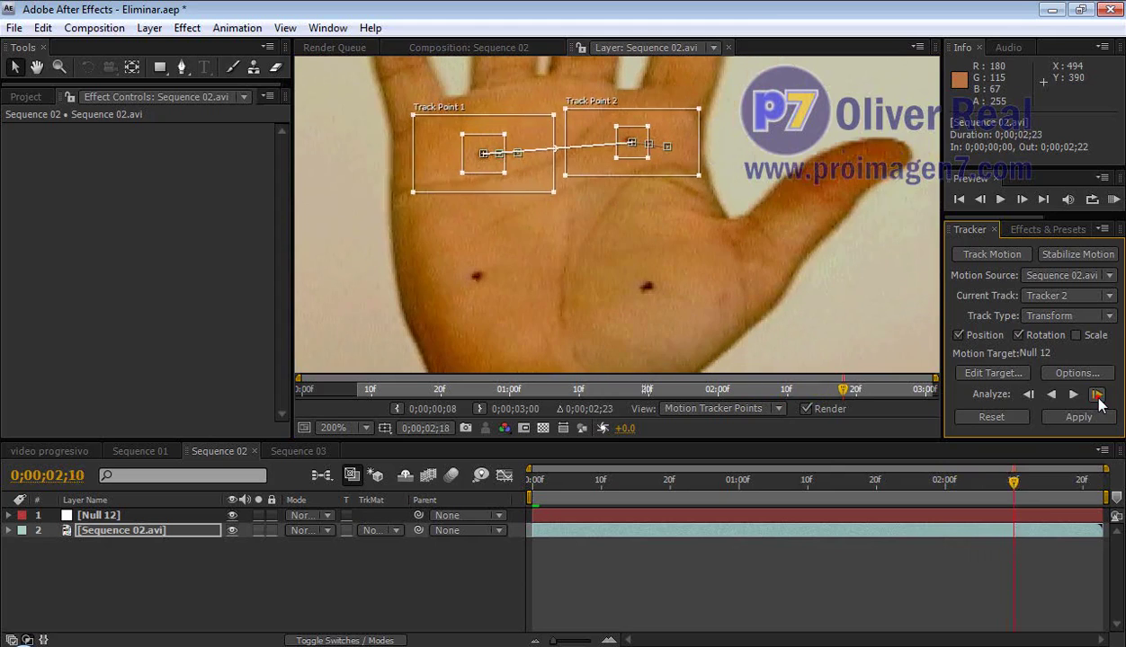
{"action": "left_click", "coordinate": [1096, 397]}
{"action": "left_click_drag", "start_coordinate": [586, 155], "coordinate": [584, 154]}
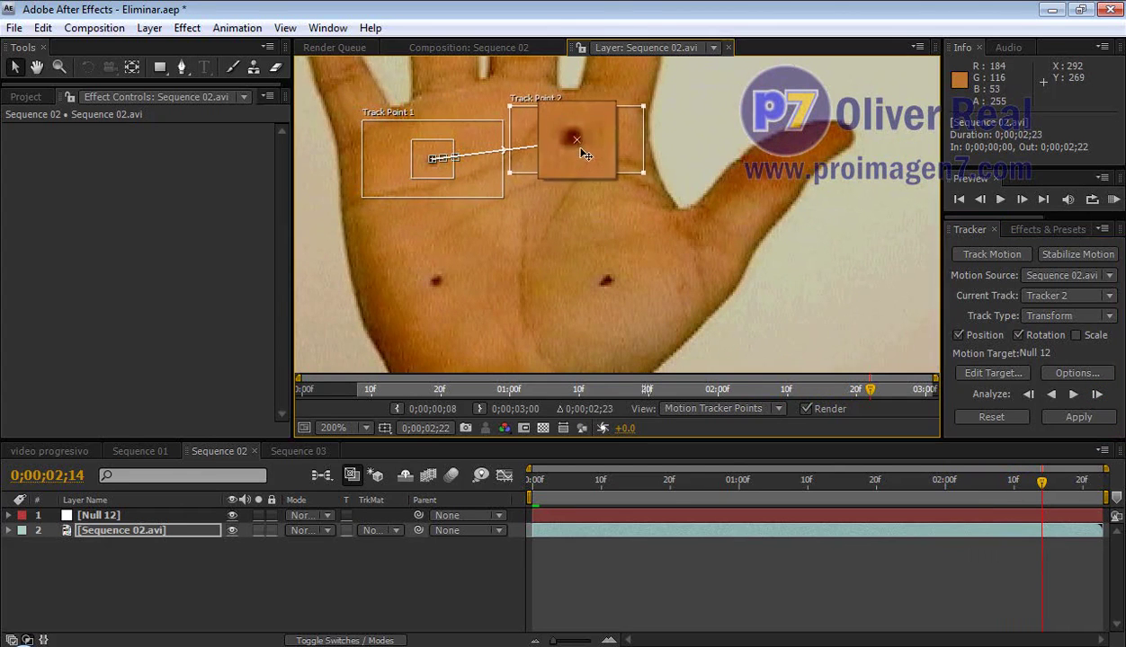
{"action": "left_click", "coordinate": [1096, 395]}
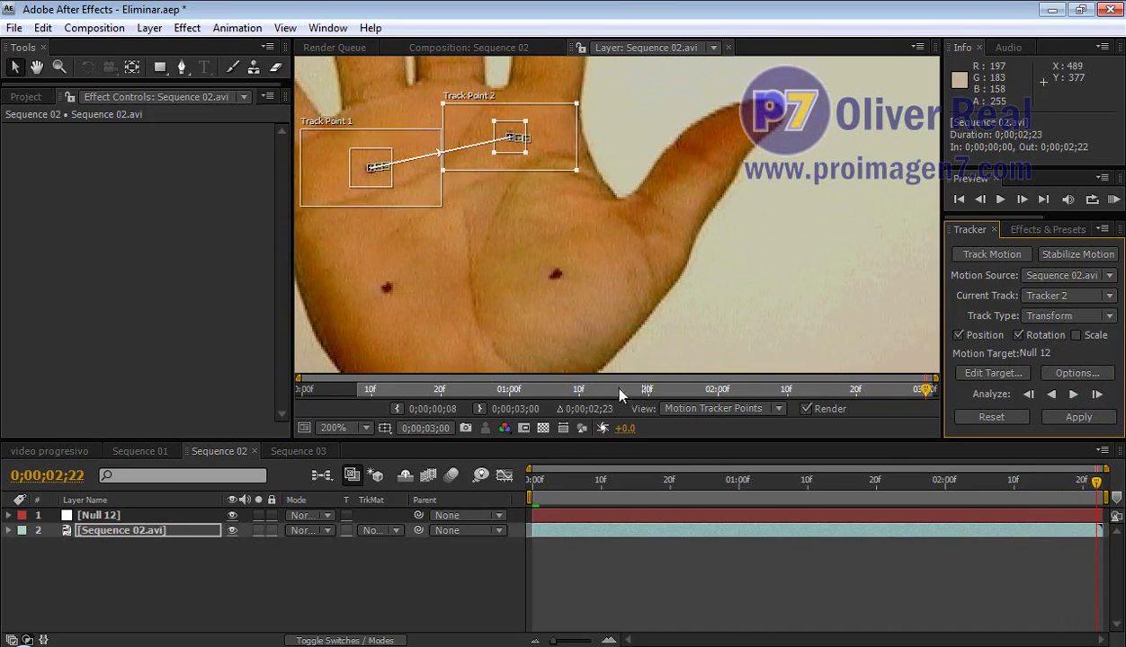
{"action": "scroll", "coordinate": [584, 254], "scroll_direction": "down", "scroll_amount": 2}
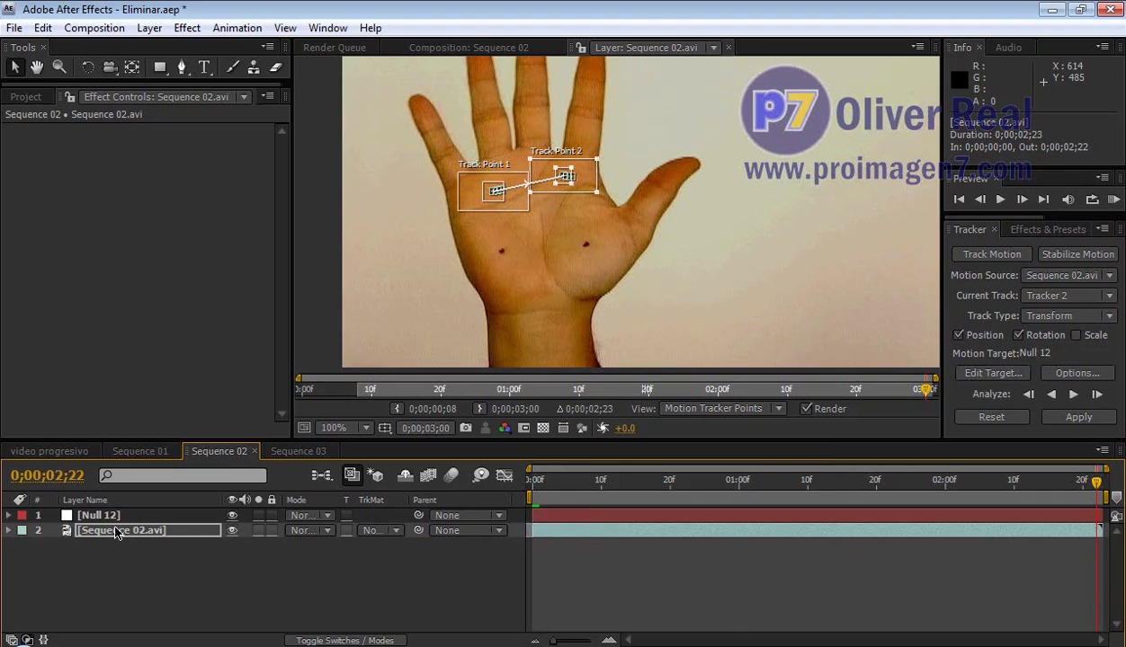
Apply the X and Y tracking data to Null 12 and return to the first frame.
{"action": "left_click", "coordinate": [1079, 418]}
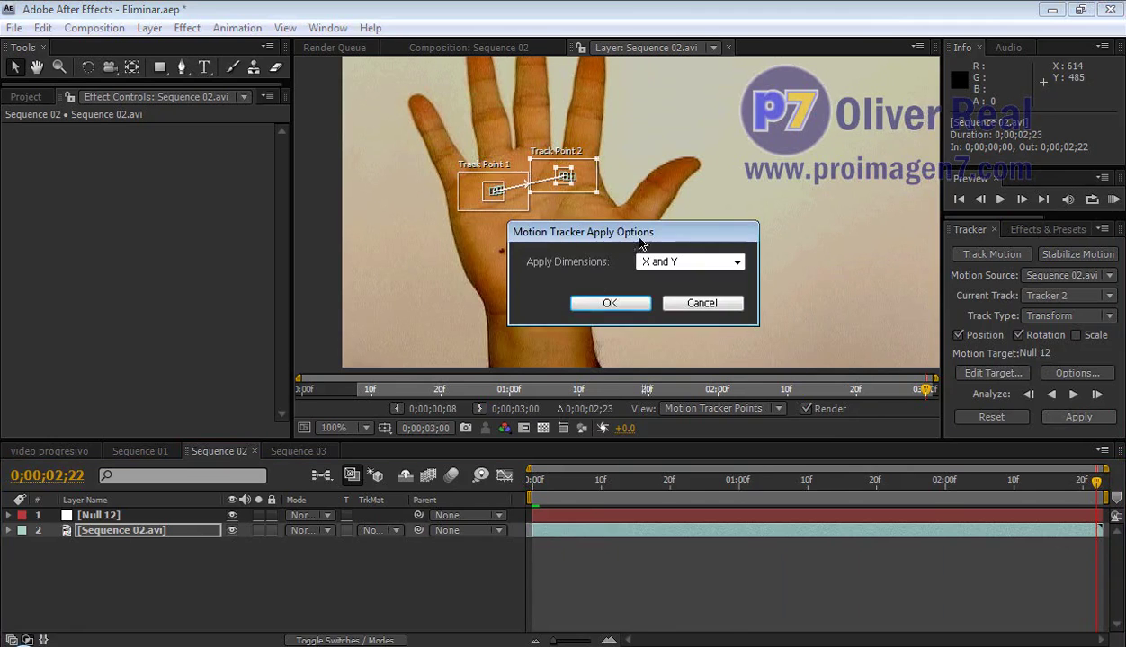
{"action": "left_click", "coordinate": [595, 303]}
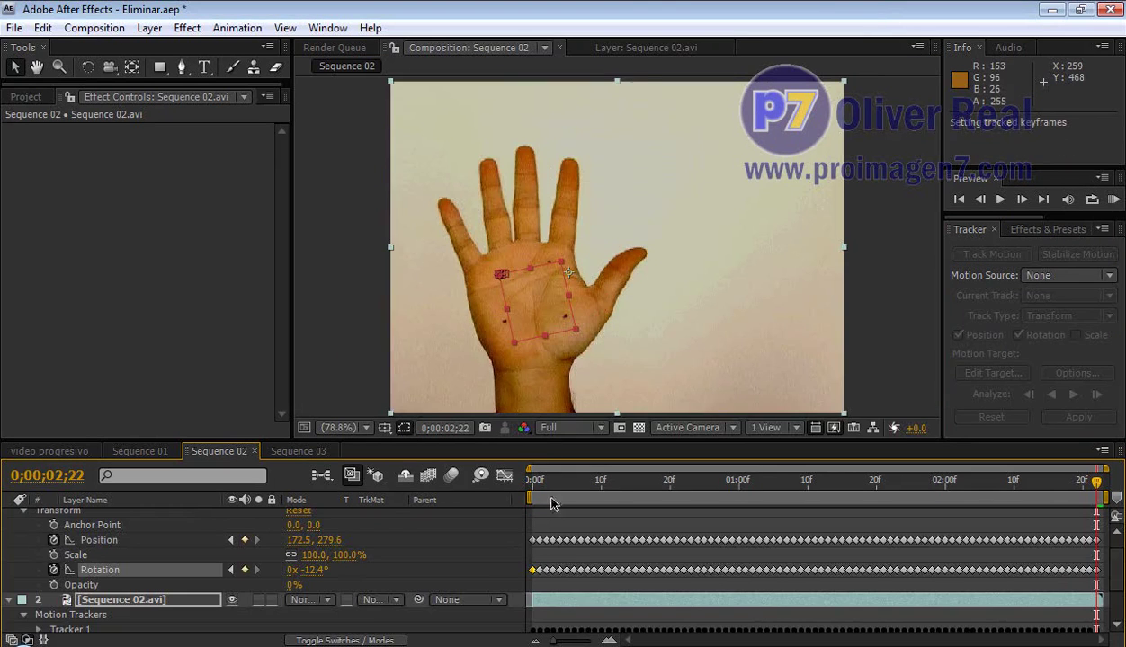
{"action": "left_click", "coordinate": [529, 479]}
{"action": "left_click", "coordinate": [10, 600]}
{"action": "left_click", "coordinate": [158, 586]}
Duplicate the hand clip layer and collapse its motion tracker properties.
{"action": "left_click", "coordinate": [137, 533]}
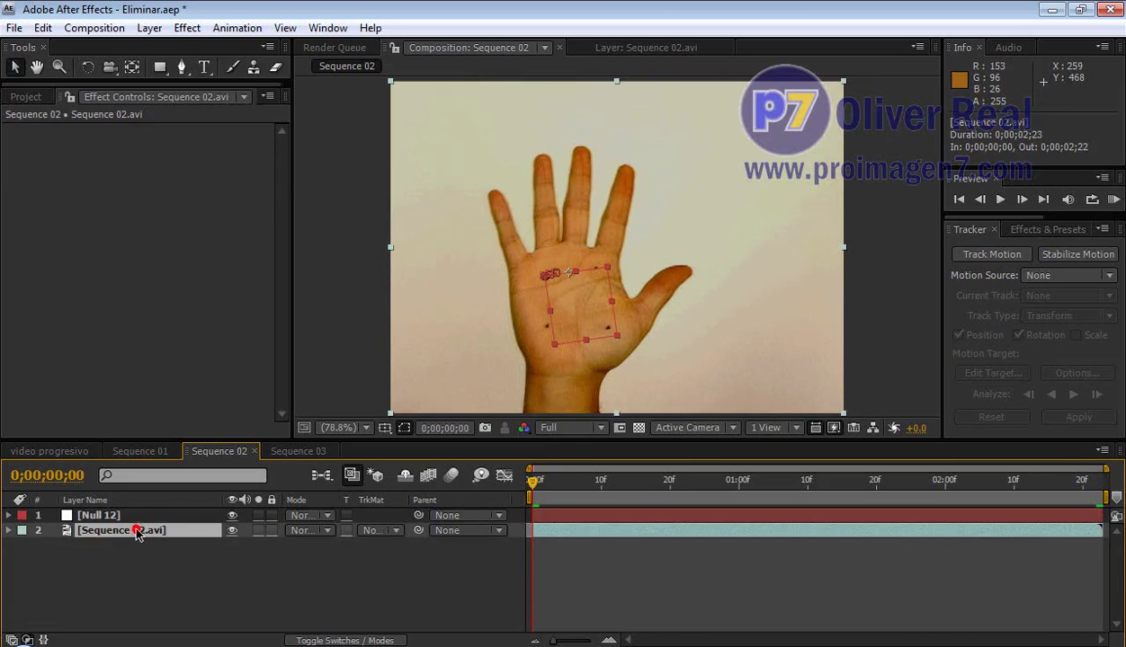
{"action": "key", "text": "ctrl+d"}
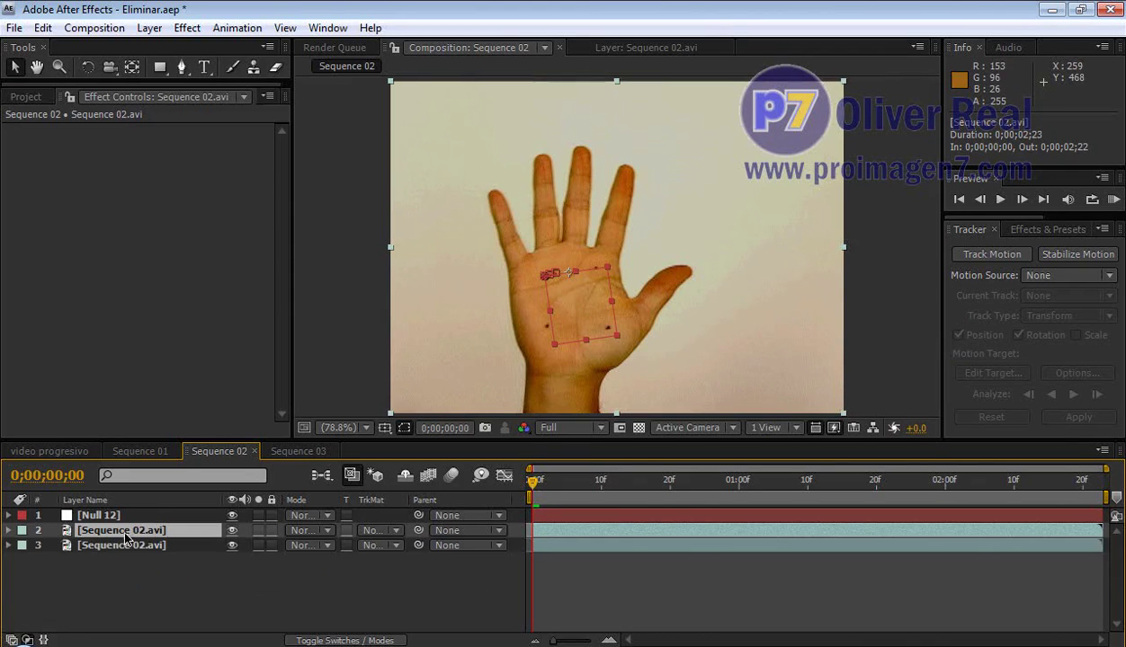
{"action": "key", "text": "u"}
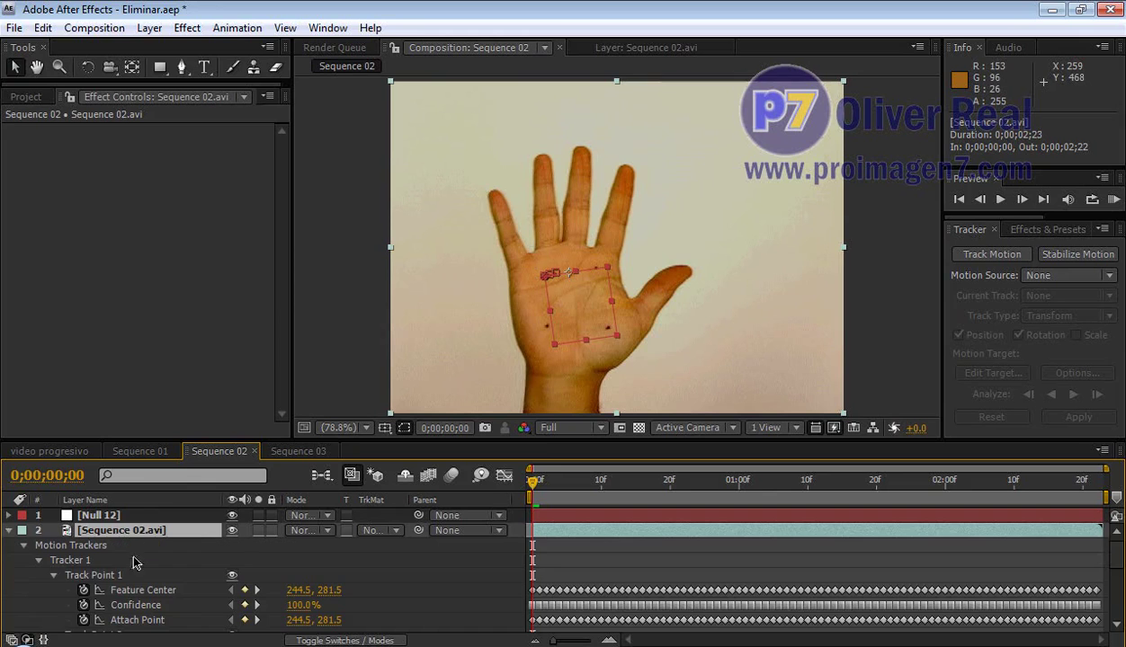
{"action": "left_click", "coordinate": [77, 562]}
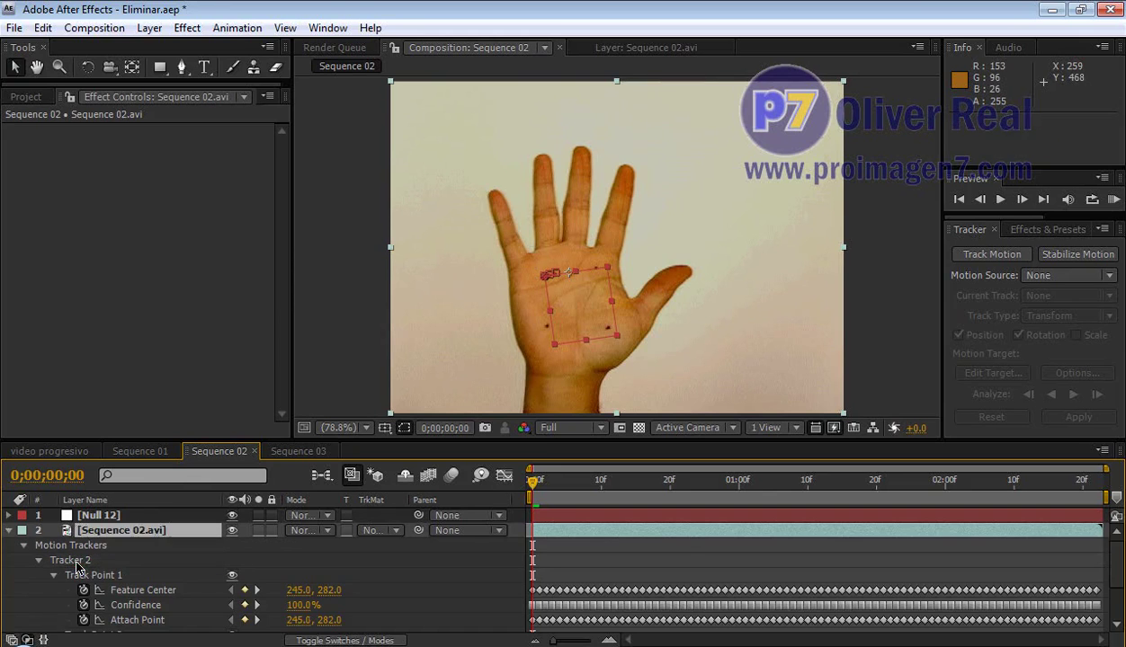
{"action": "key", "text": "u"}
{"action": "left_click", "coordinate": [95, 530]}
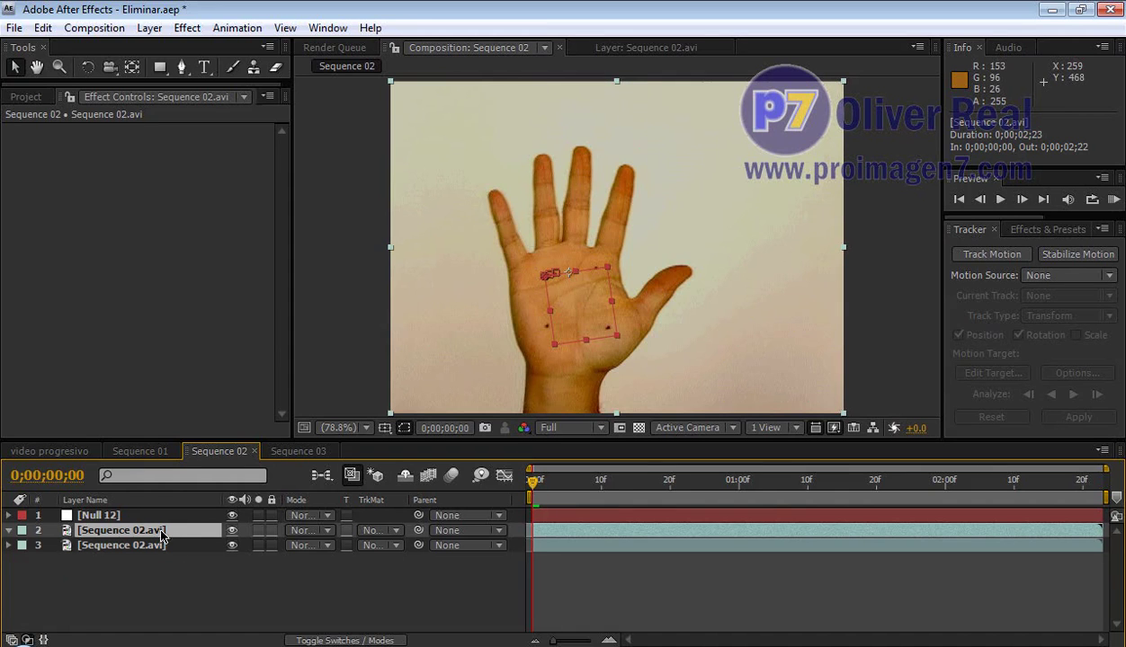
Turn on Time Remapping for the upper Sequence 02.avi copy via the layer's Time menu.
{"action": "right_click", "coordinate": [559, 531]}
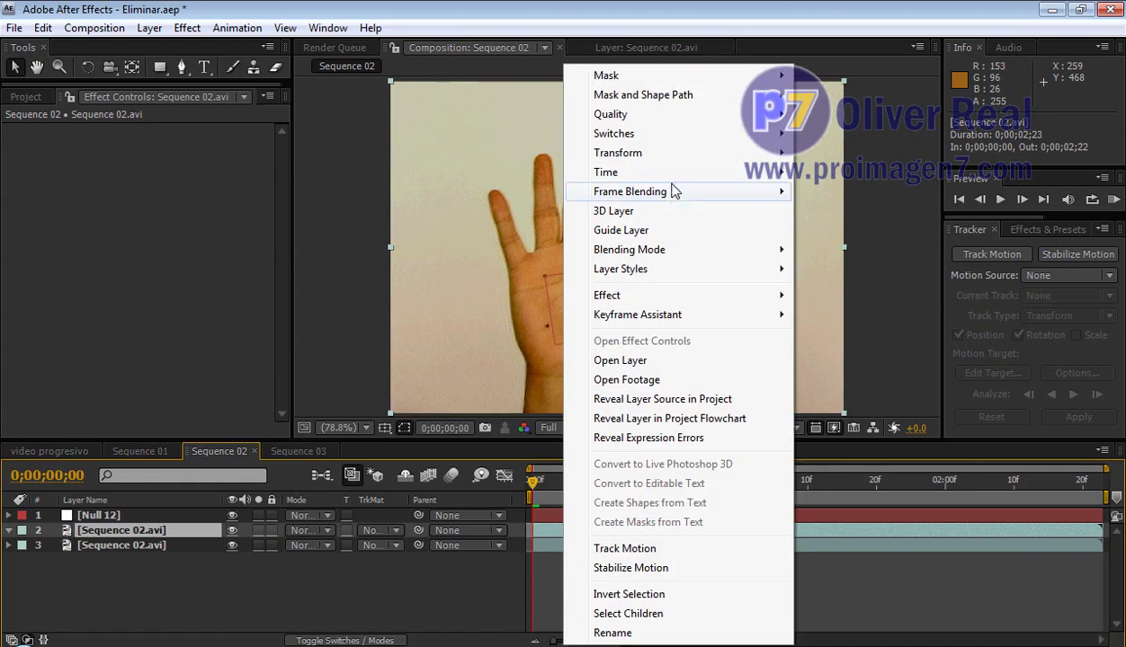
{"action": "mouse_move", "coordinate": [661, 172]}
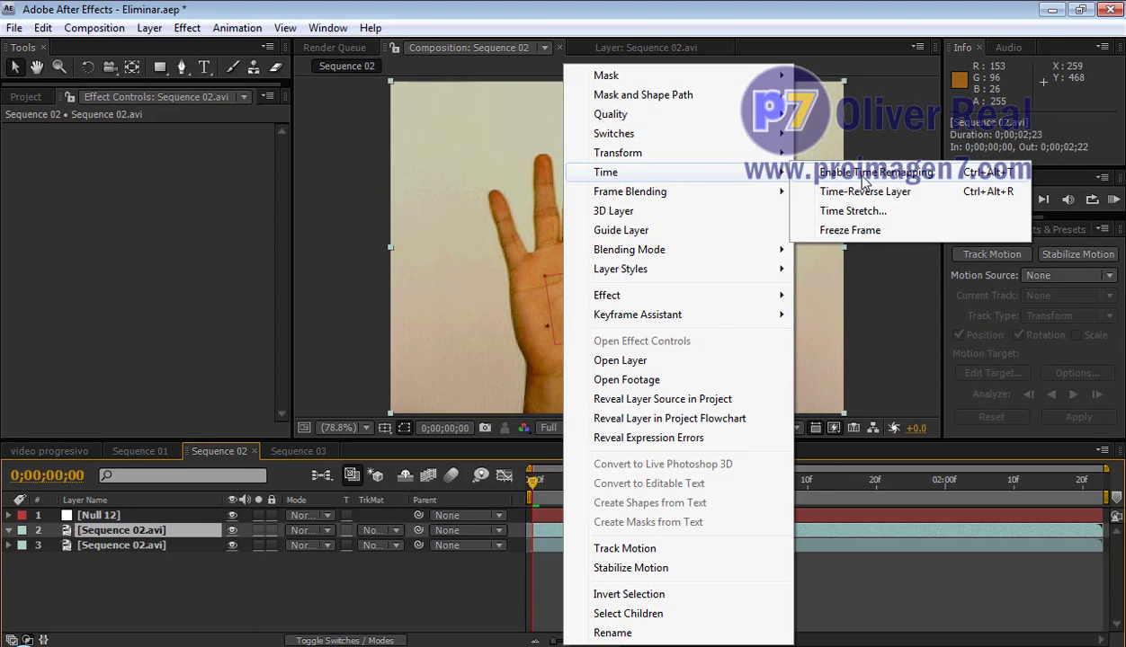
{"action": "left_click", "coordinate": [863, 178]}
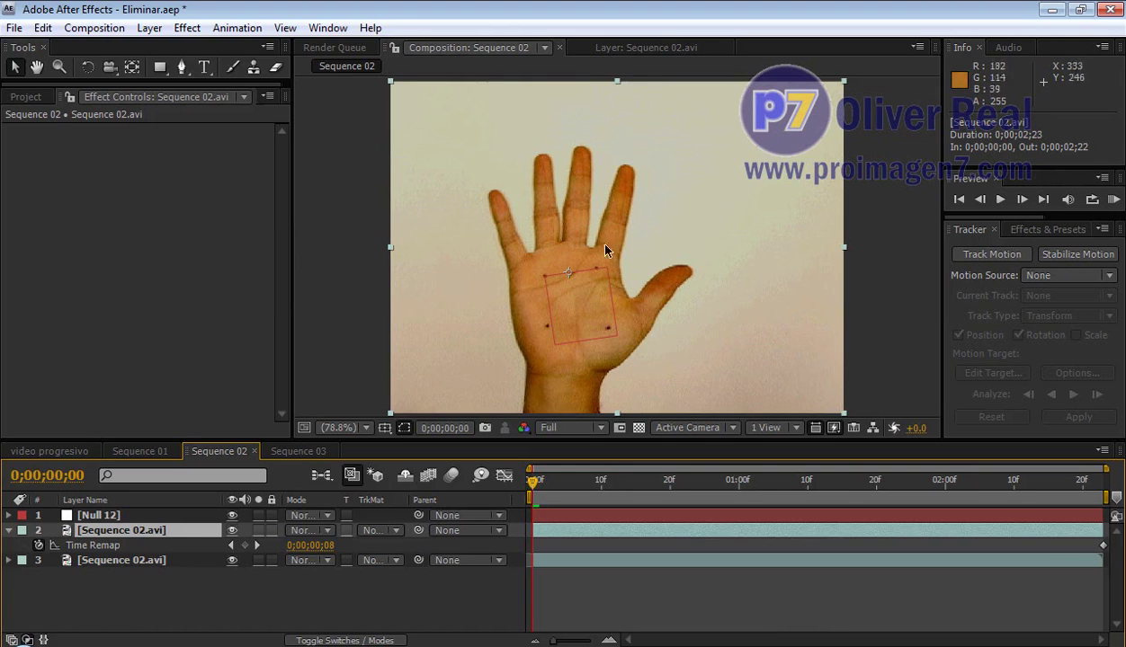
{"action": "mouse_move", "coordinate": [532, 479]}
{"action": "left_mouse_down"}
{"action": "mouse_move", "coordinate": [596, 483]}
{"action": "mouse_move", "coordinate": [524, 503]}
{"action": "left_mouse_up"}
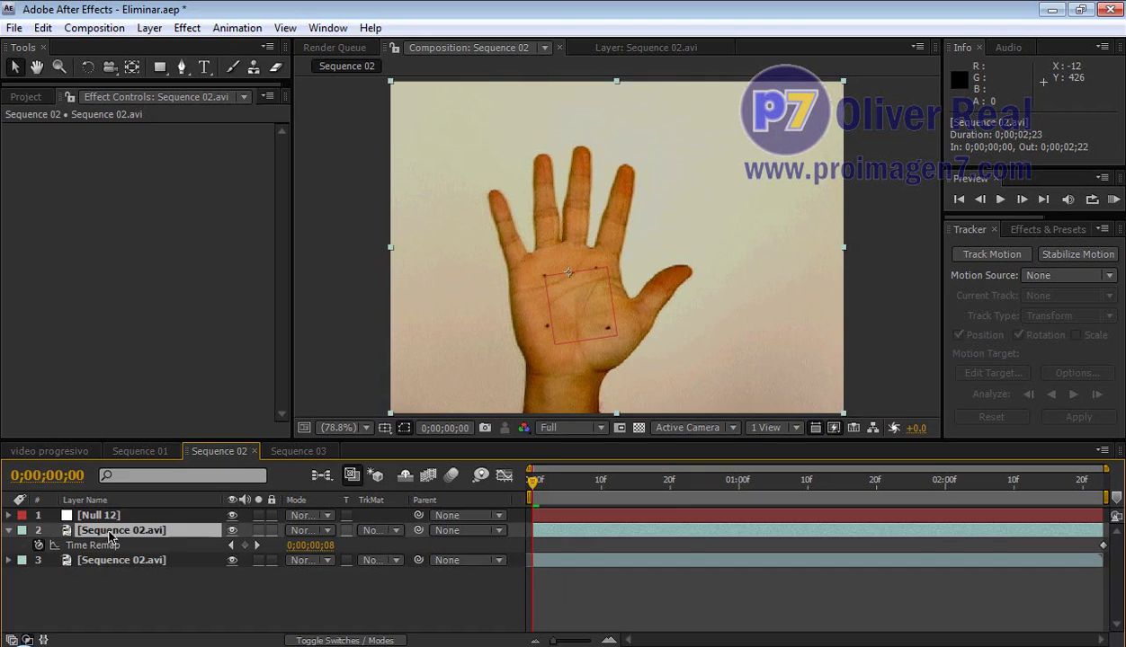
Parent the upper footage layer to Null 12, checking alignment briefly in Difference mode.
{"action": "left_click_drag", "start_coordinate": [418, 530], "coordinate": [135, 515]}
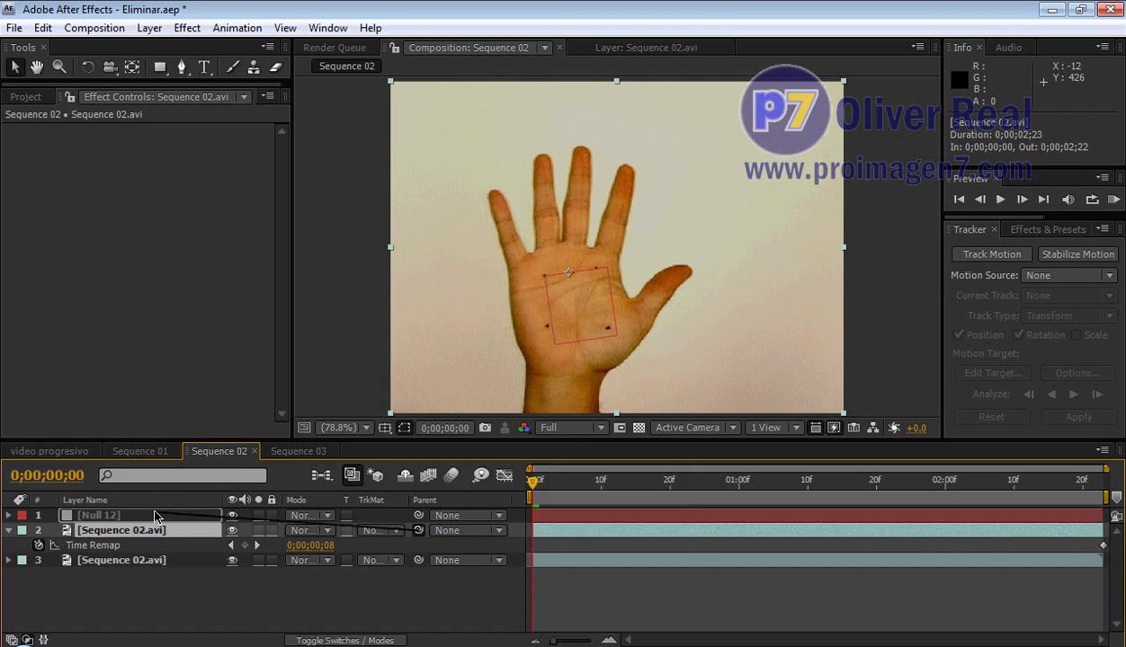
{"action": "left_click", "coordinate": [319, 531]}
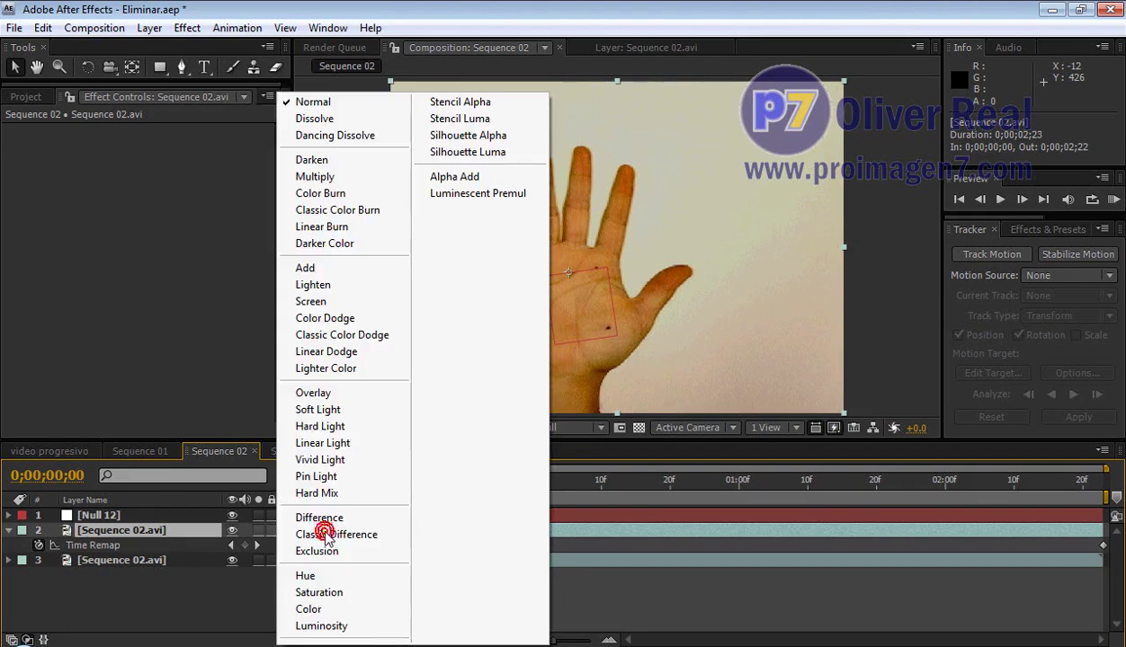
{"action": "left_click", "coordinate": [349, 519]}
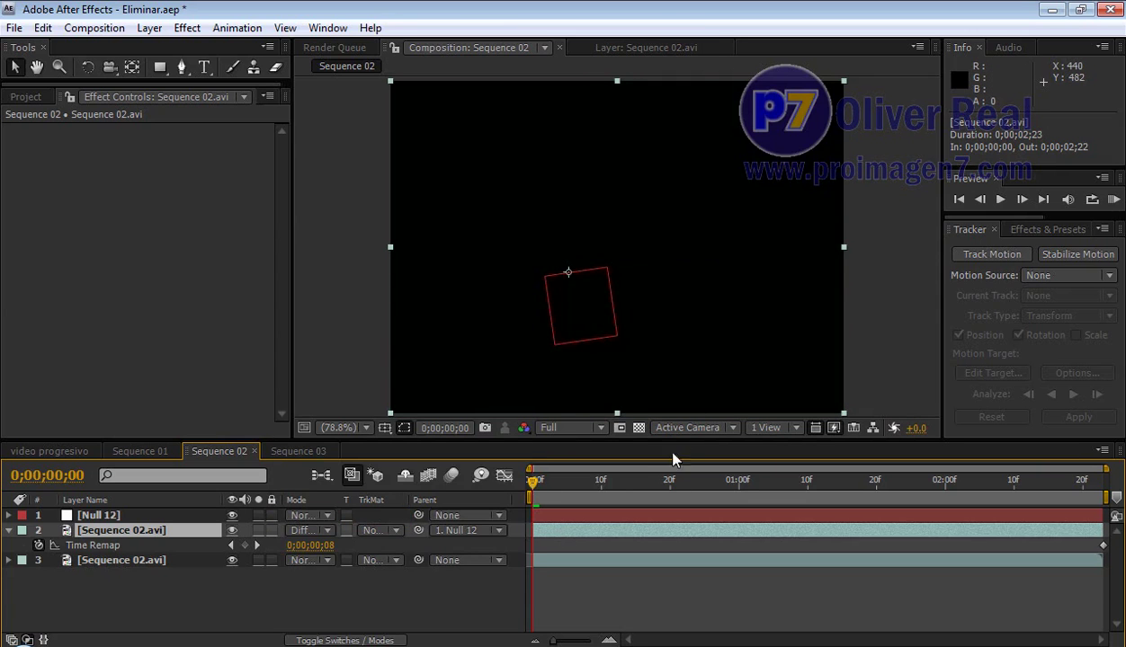
{"action": "mouse_move", "coordinate": [535, 486]}
{"action": "left_mouse_down"}
{"action": "mouse_move", "coordinate": [1057, 524]}
{"action": "mouse_move", "coordinate": [530, 510]}
{"action": "left_mouse_up"}
{"action": "left_click", "coordinate": [330, 534]}
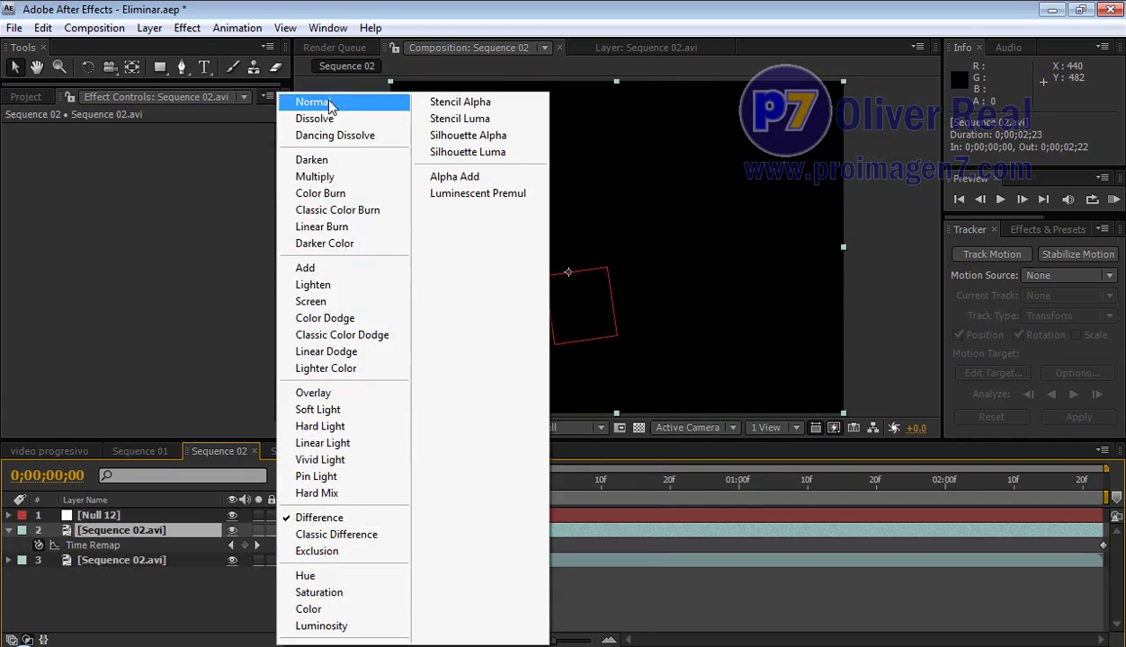
{"action": "left_click", "coordinate": [318, 102]}
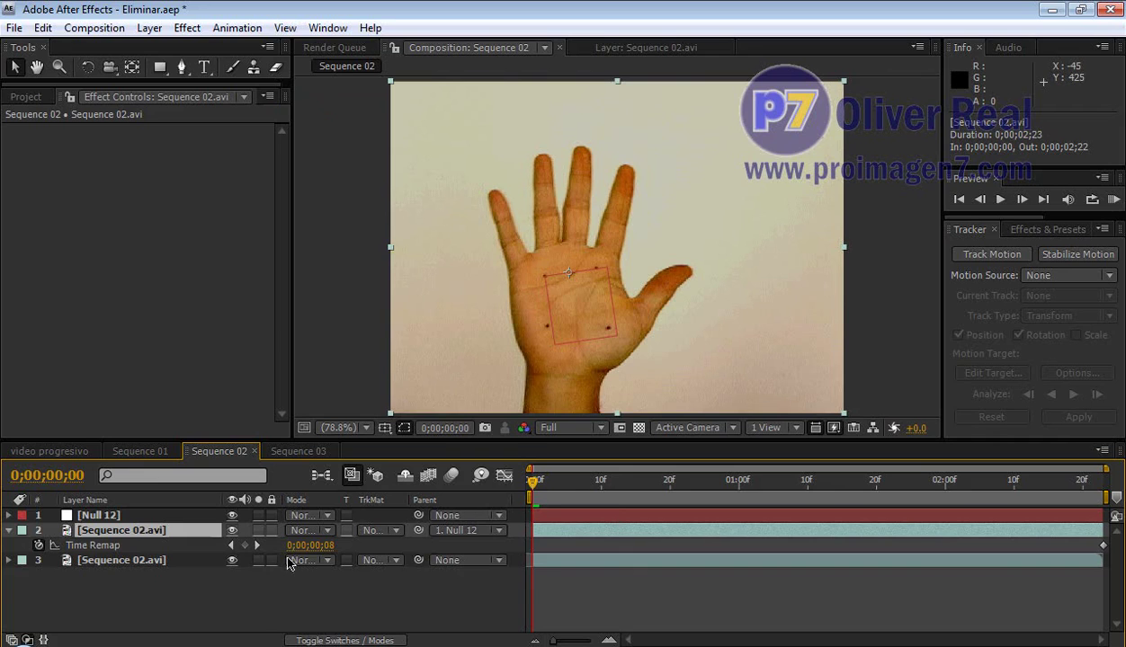
Freeze the layer with a start Time Remap keyframe, compare in Difference mode, then return to Normal.
{"action": "left_click", "coordinate": [246, 546]}
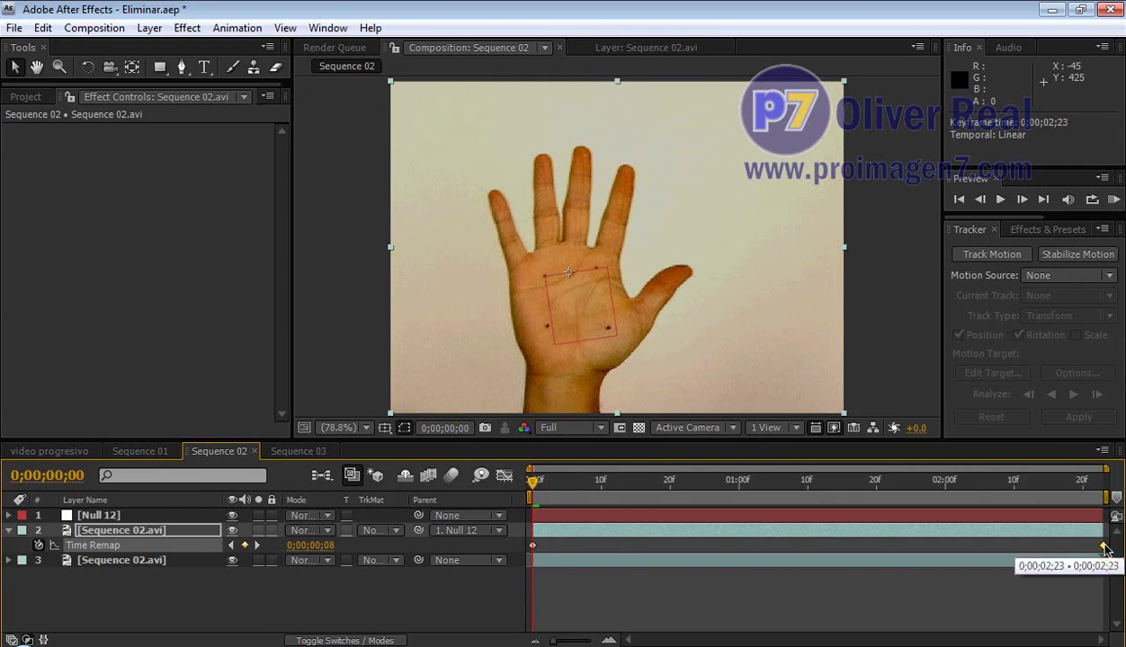
{"action": "left_click", "coordinate": [638, 574]}
{"action": "mouse_move", "coordinate": [531, 487]}
{"action": "left_mouse_down"}
{"action": "mouse_move", "coordinate": [910, 508]}
{"action": "mouse_move", "coordinate": [825, 495]}
{"action": "left_mouse_up"}
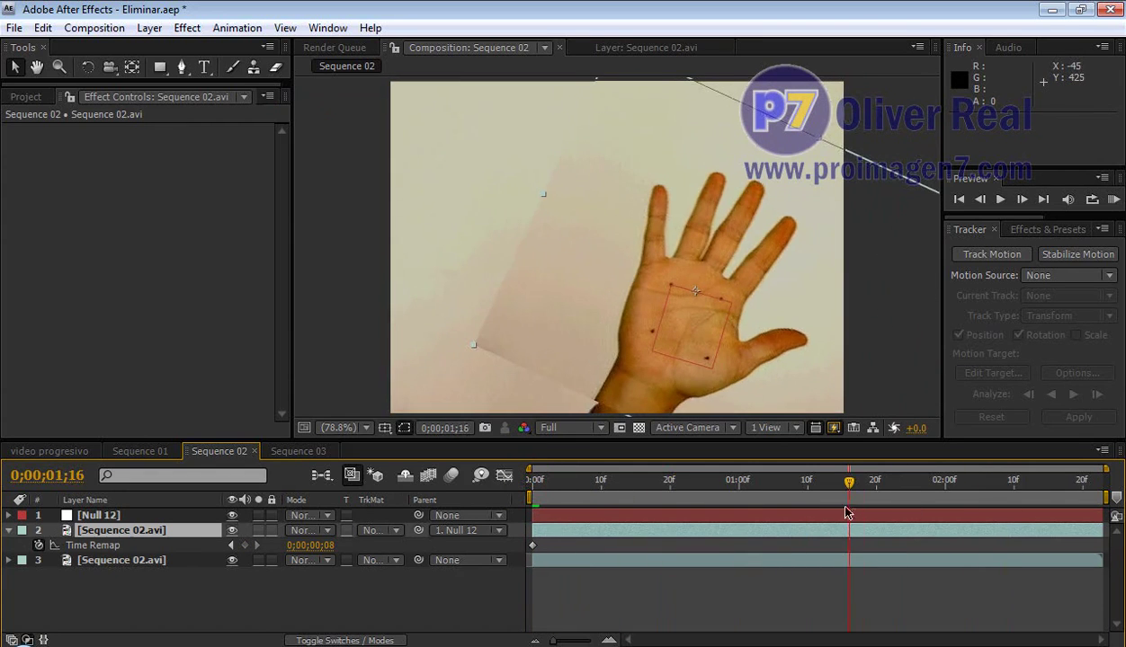
{"action": "left_click", "coordinate": [330, 531]}
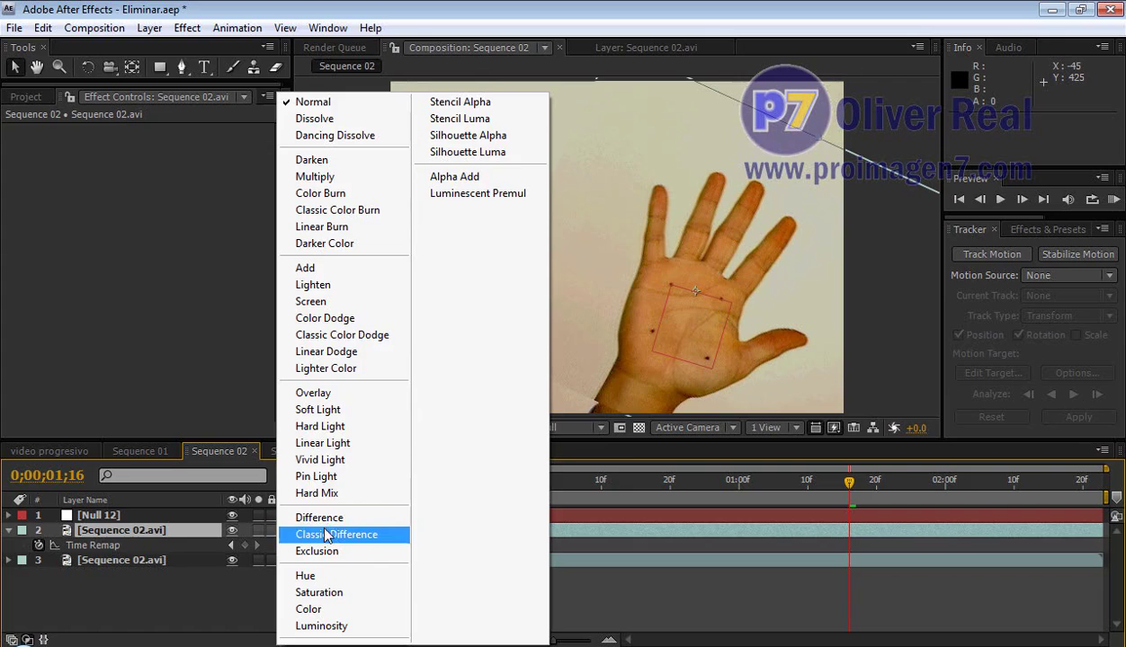
{"action": "left_click", "coordinate": [319, 519]}
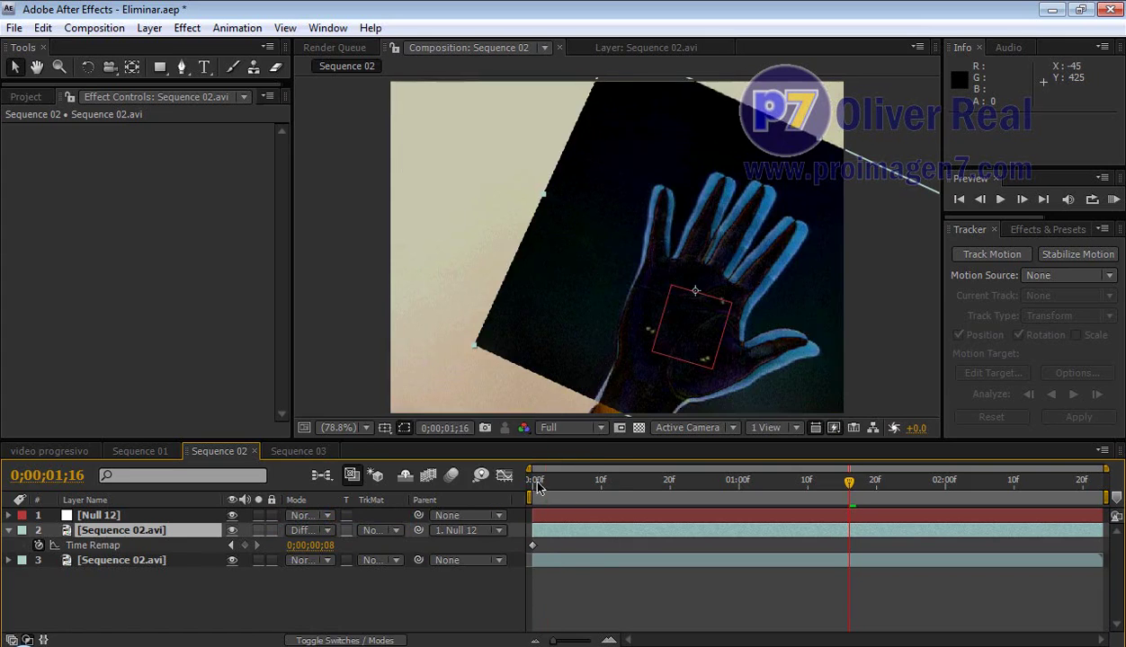
{"action": "left_click", "coordinate": [537, 486]}
{"action": "mouse_move", "coordinate": [533, 486]}
{"action": "left_mouse_down"}
{"action": "mouse_move", "coordinate": [1115, 535]}
{"action": "mouse_move", "coordinate": [554, 536]}
{"action": "mouse_move", "coordinate": [1115, 532]}
{"action": "mouse_move", "coordinate": [562, 546]}
{"action": "mouse_move", "coordinate": [1121, 549]}
{"action": "mouse_move", "coordinate": [441, 606]}
{"action": "left_mouse_up"}
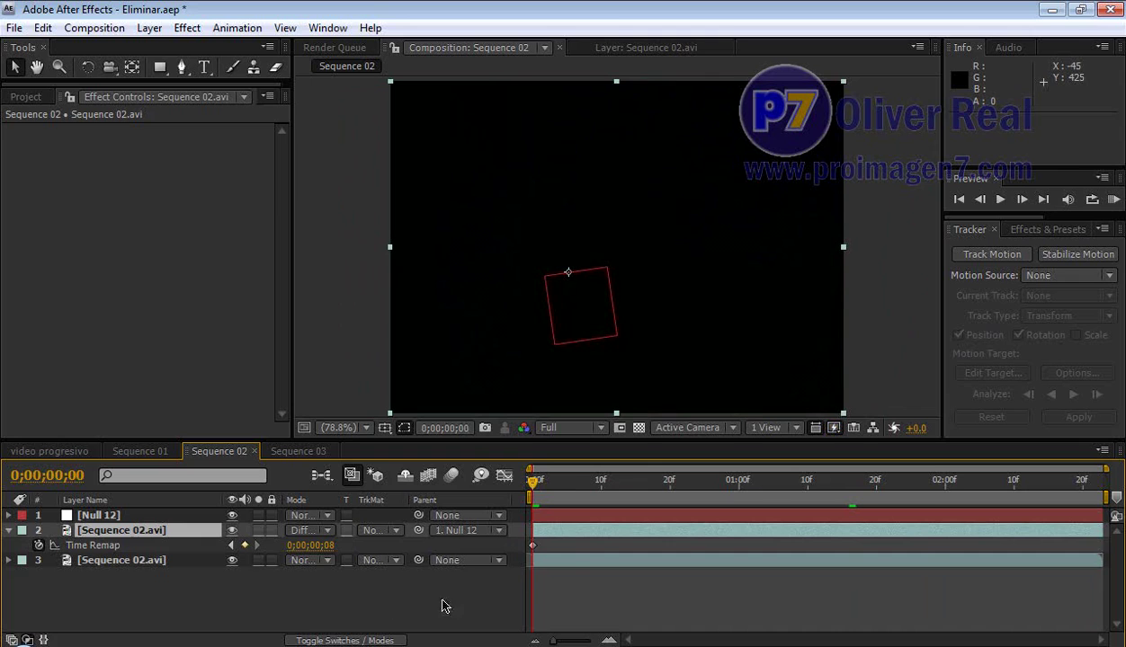
{"action": "left_click", "coordinate": [324, 531]}
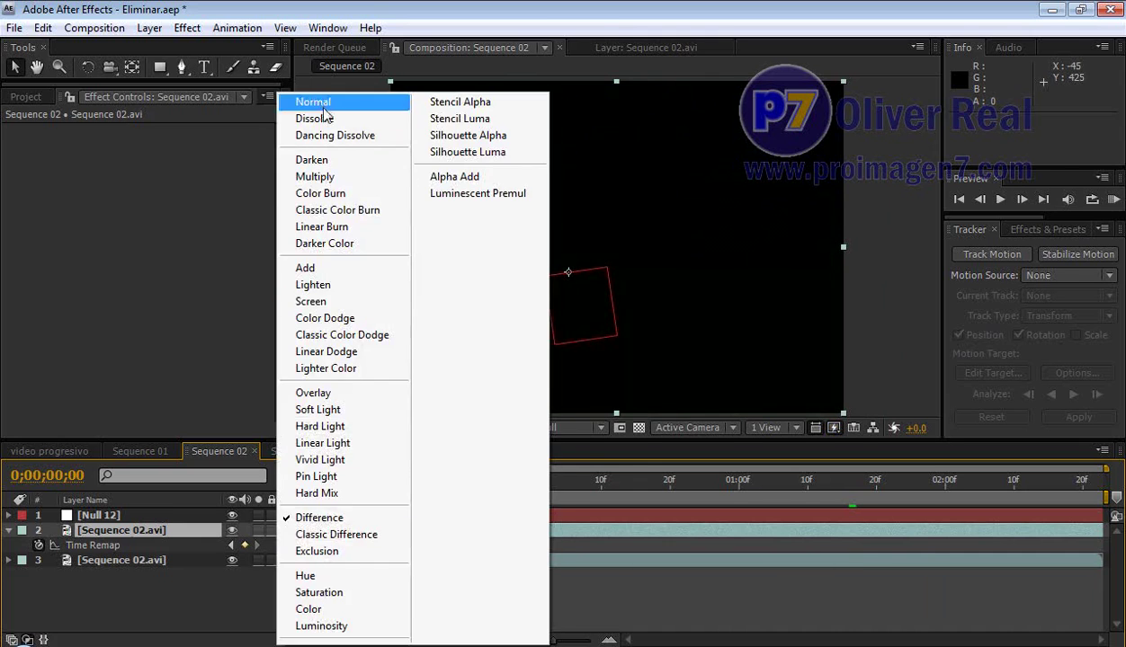
{"action": "left_click", "coordinate": [314, 104]}
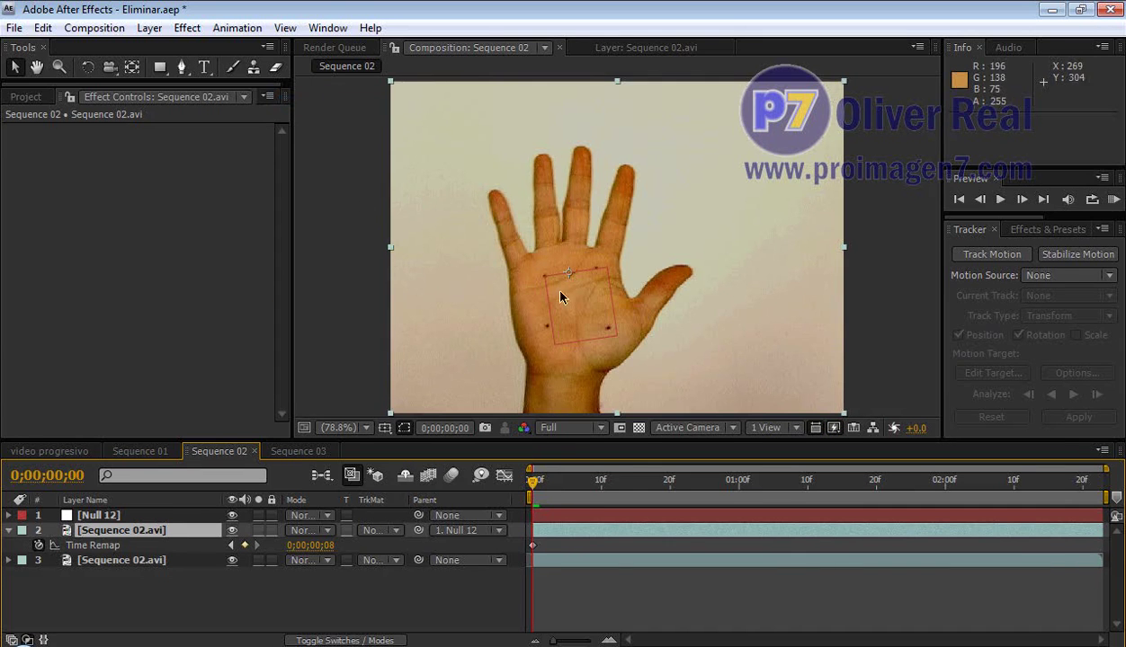
Zoom in on the palm's four dots and hide the upper layer's Time Remap property.
{"action": "scroll", "coordinate": [559, 296], "scroll_direction": "up", "scroll_amount": 3}
{"action": "left_click_drag", "start_coordinate": [542, 395], "coordinate": [600, 232]}
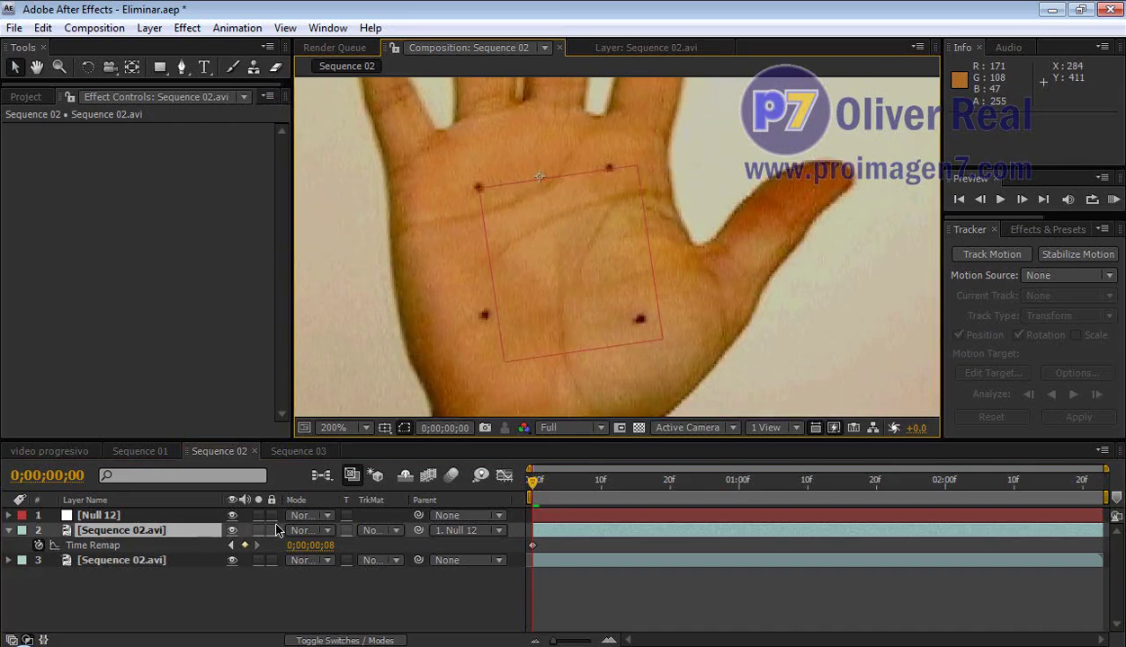
{"action": "left_click", "coordinate": [155, 530]}
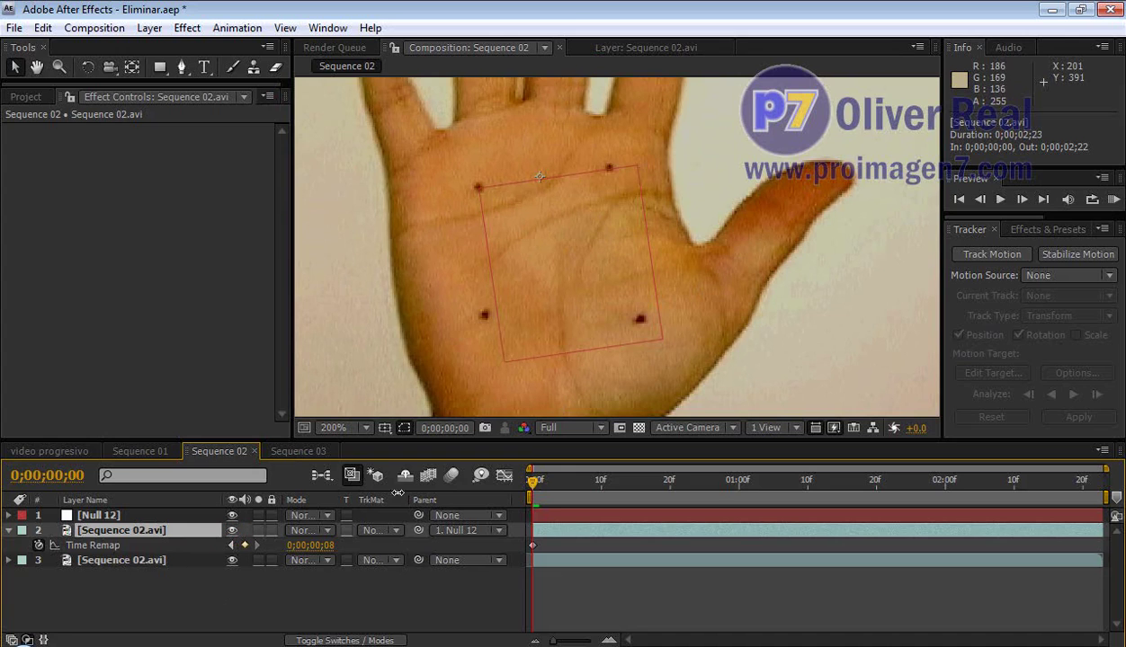
{"action": "key", "text": "u"}
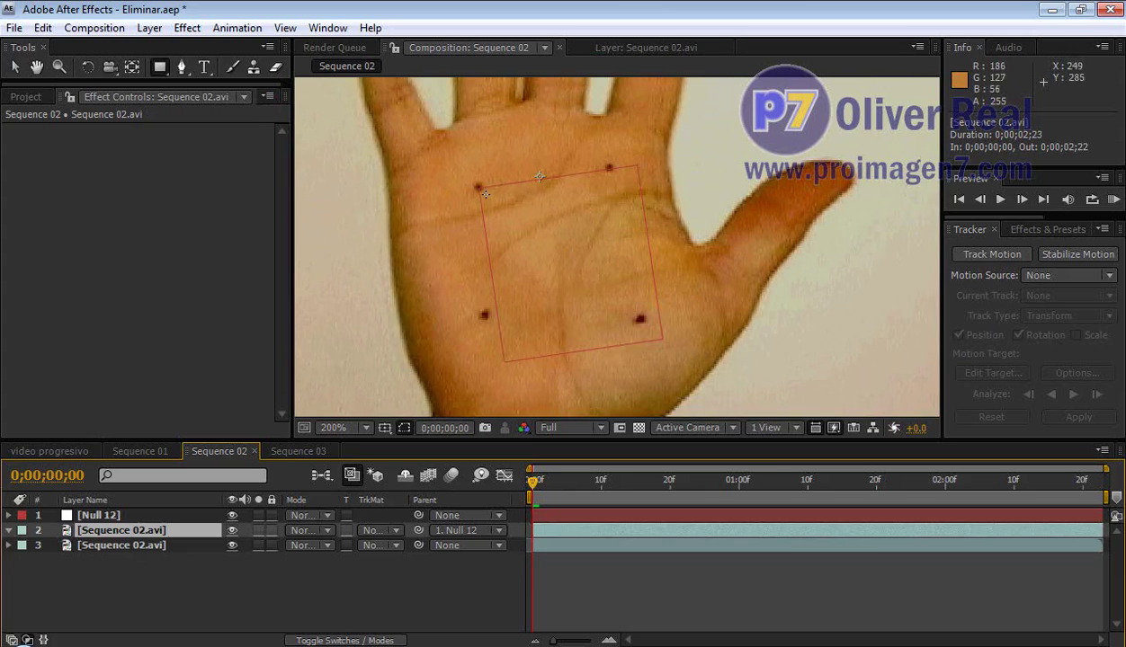
Draw elliptical masks around the two upper palm dots, checking them with the lower layer hidden.
{"action": "left_click", "coordinate": [159, 67]}
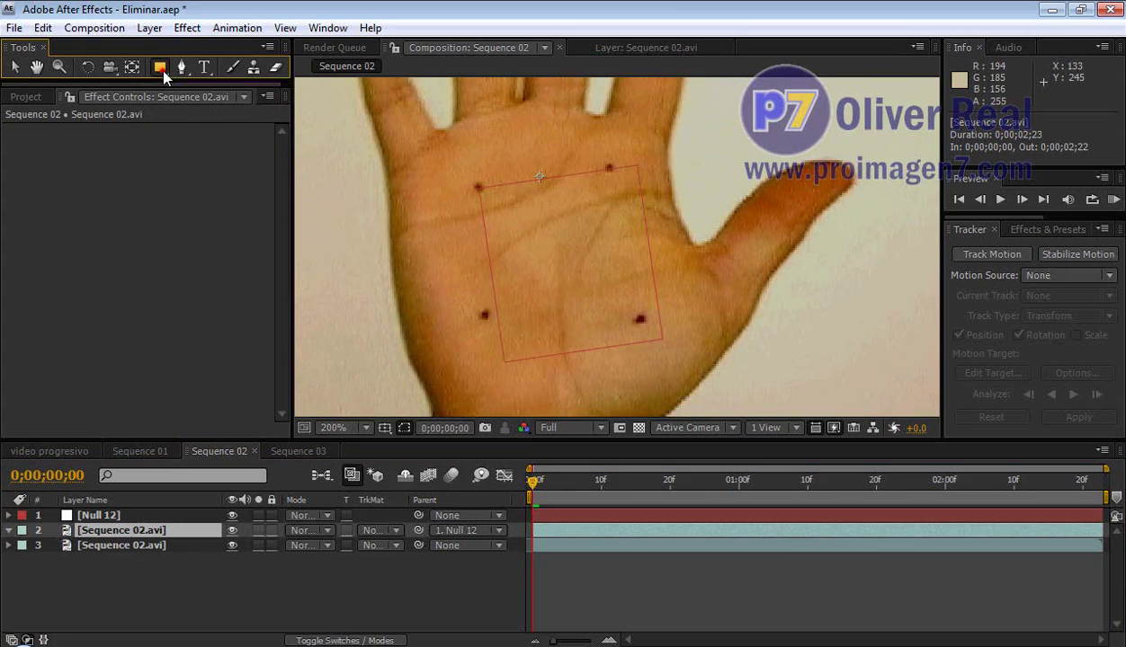
{"action": "left_click", "coordinate": [225, 105]}
{"action": "left_click_drag", "start_coordinate": [462, 178], "coordinate": [490, 196]}
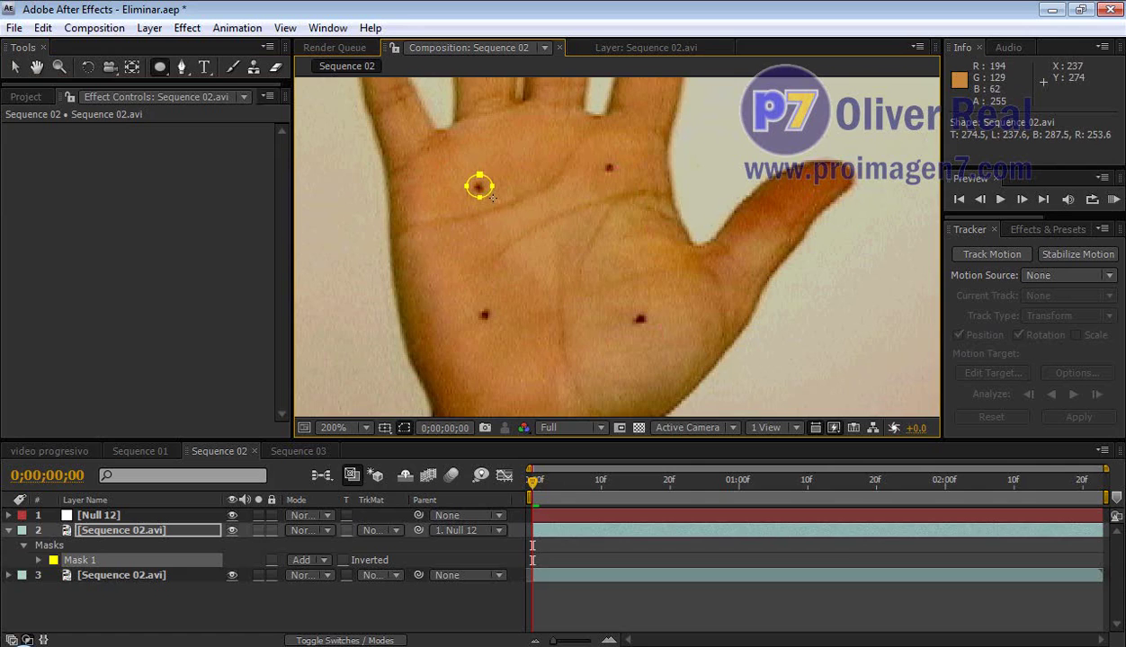
{"action": "left_click_drag", "start_coordinate": [594, 153], "coordinate": [623, 181]}
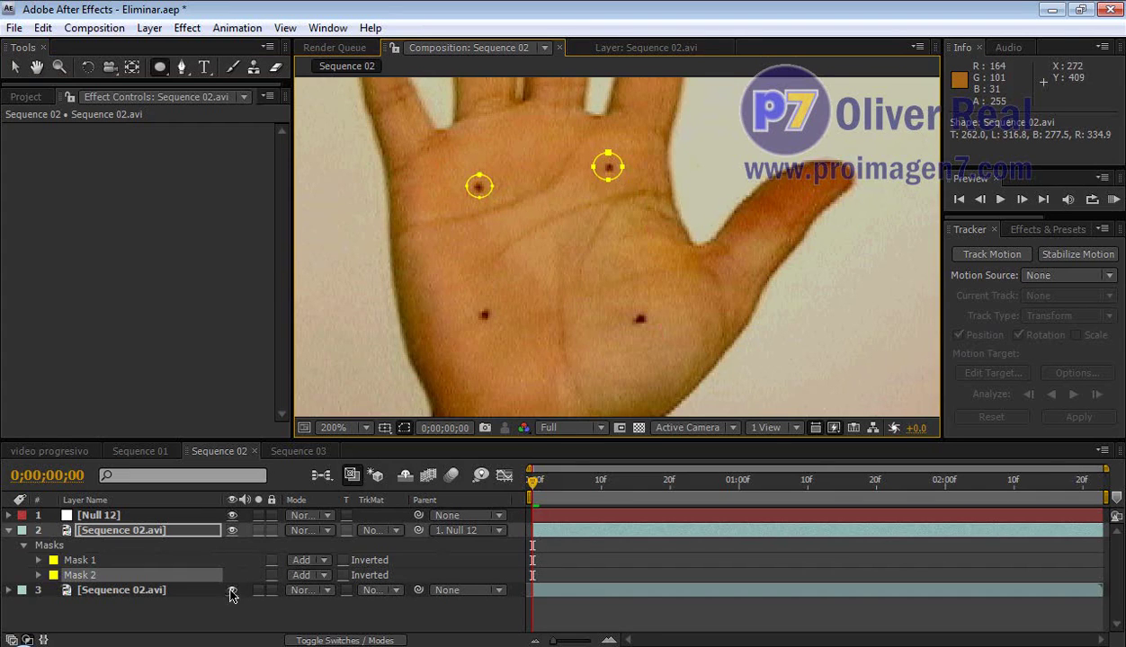
{"action": "left_click", "coordinate": [232, 591]}
{"action": "left_click", "coordinate": [232, 590]}
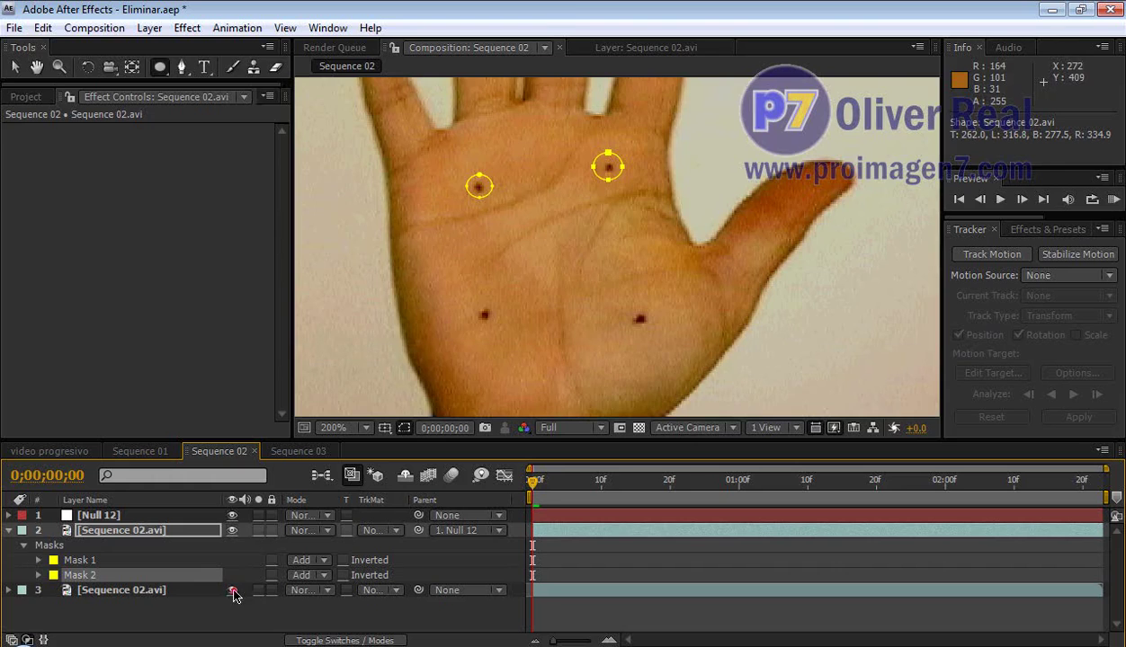
Mask the two lower palm dots and leave the lower footage layer hidden.
{"action": "left_click_drag", "start_coordinate": [470, 300], "coordinate": [500, 330]}
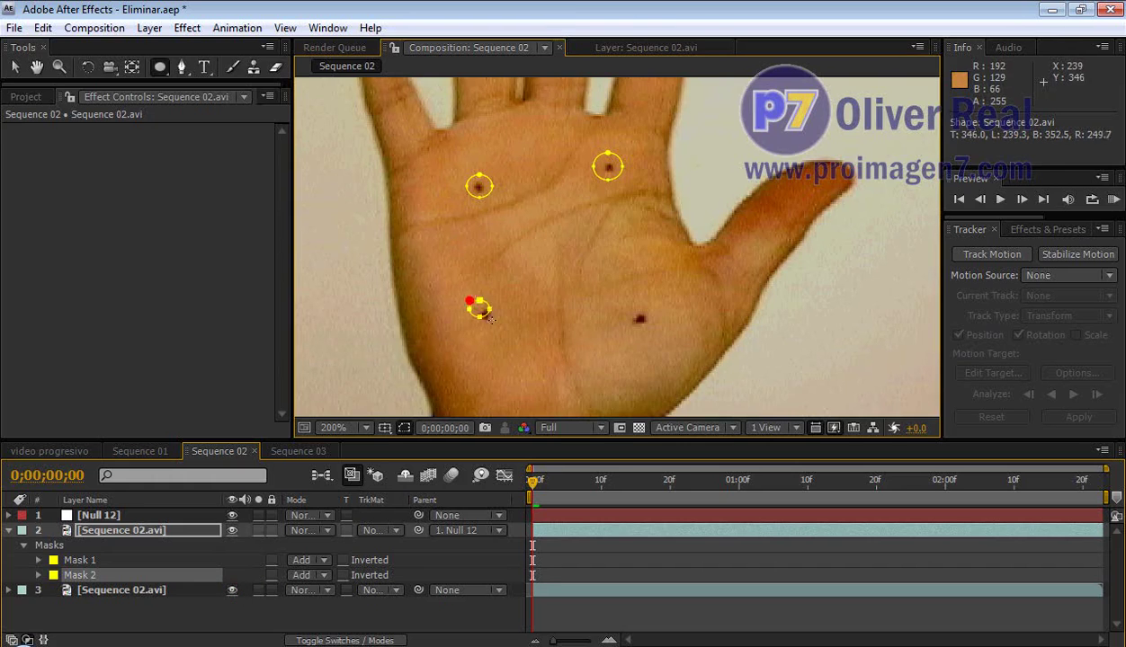
{"action": "left_click_drag", "start_coordinate": [627, 307], "coordinate": [658, 333]}
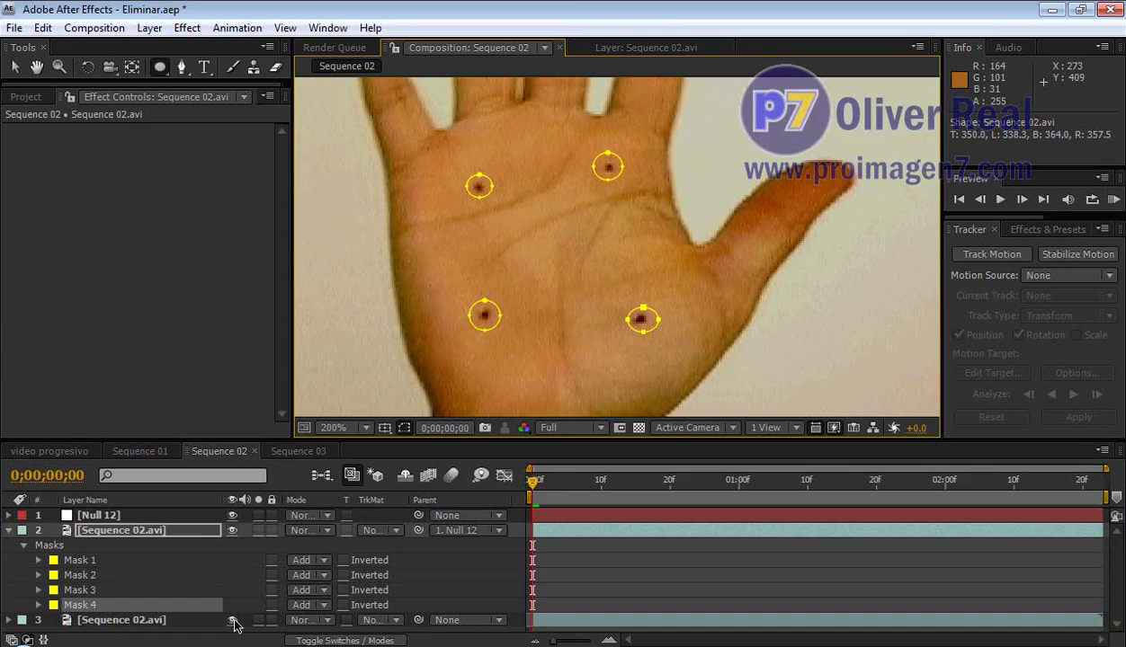
{"action": "left_click", "coordinate": [232, 620]}
{"action": "left_click", "coordinate": [231, 621]}
{"action": "left_click", "coordinate": [232, 620]}
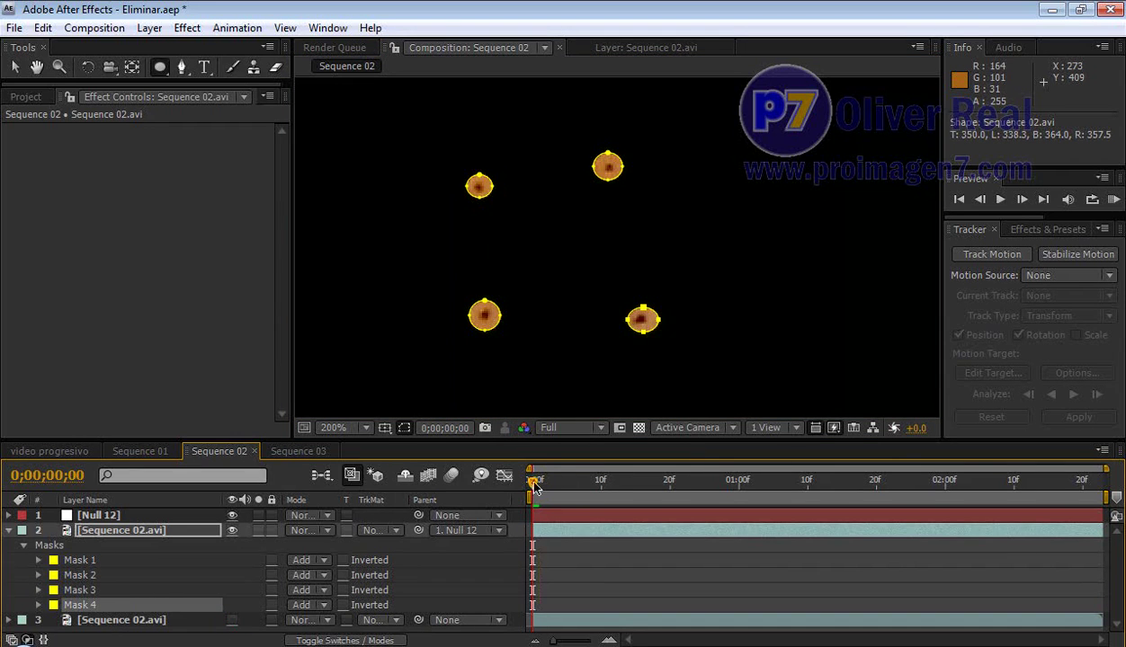
Scrub through the clip to review the masked palm-dot patches.
{"action": "left_click_drag", "start_coordinate": [533, 485], "coordinate": [953, 501]}
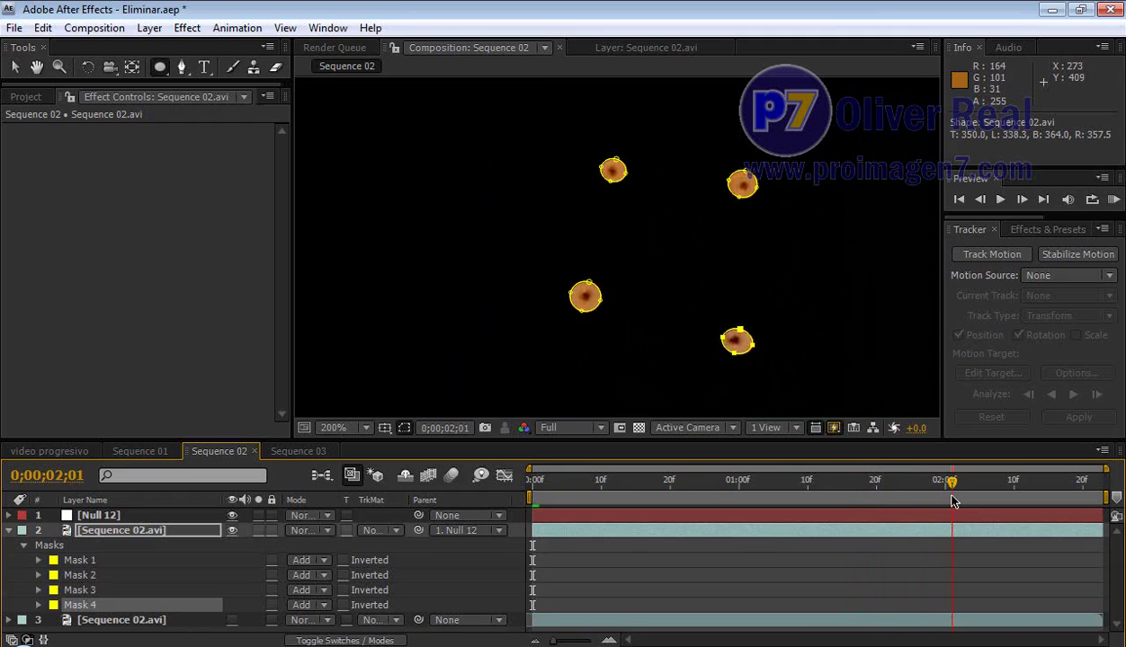
{"action": "mouse_move", "coordinate": [576, 480]}
{"action": "left_mouse_down"}
{"action": "mouse_move", "coordinate": [1104, 532]}
{"action": "mouse_move", "coordinate": [533, 516]}
{"action": "left_mouse_up"}
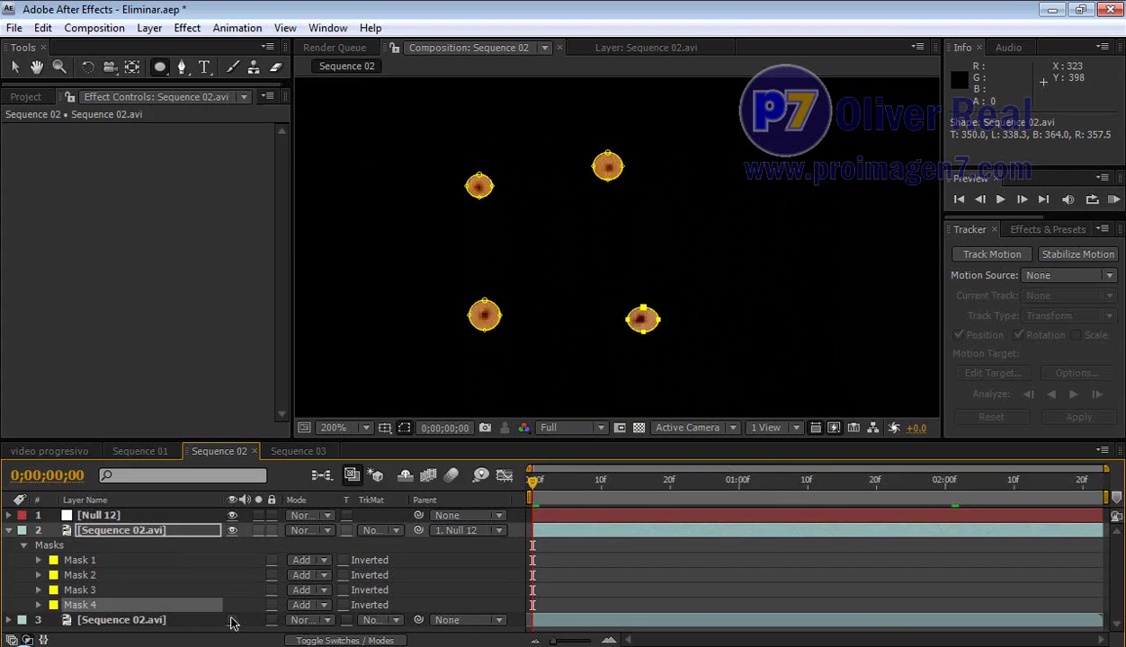
{"action": "left_click", "coordinate": [233, 621]}
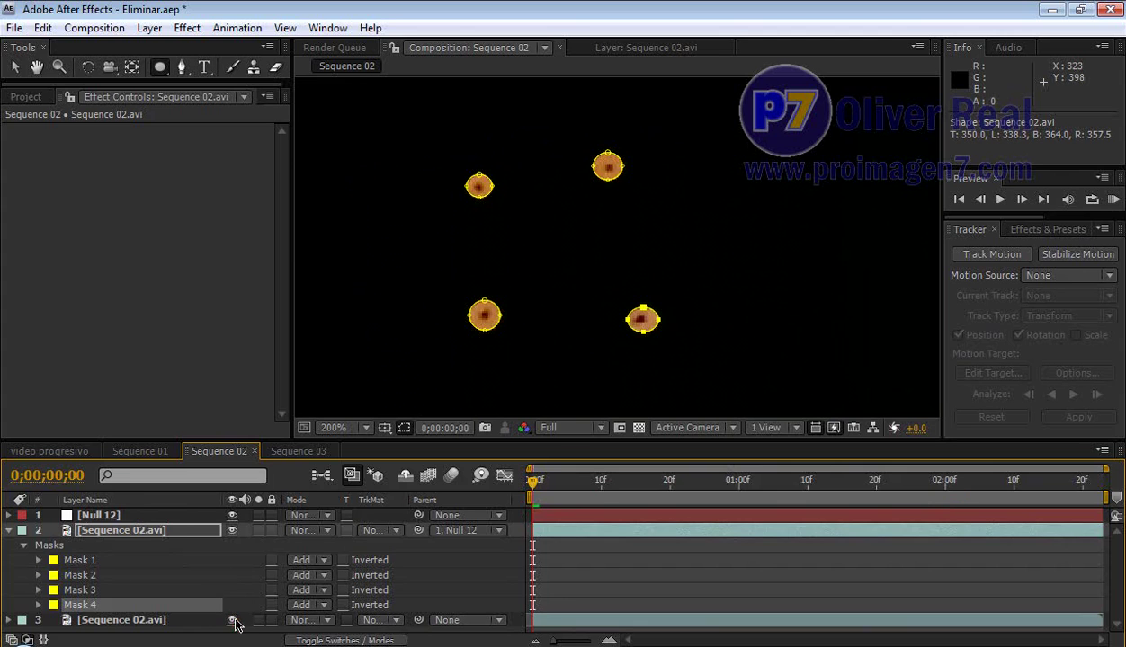
Collapse the duplicate layer's masks at frame 3, then hide the original hand footage layer.
{"action": "left_click", "coordinate": [183, 536]}
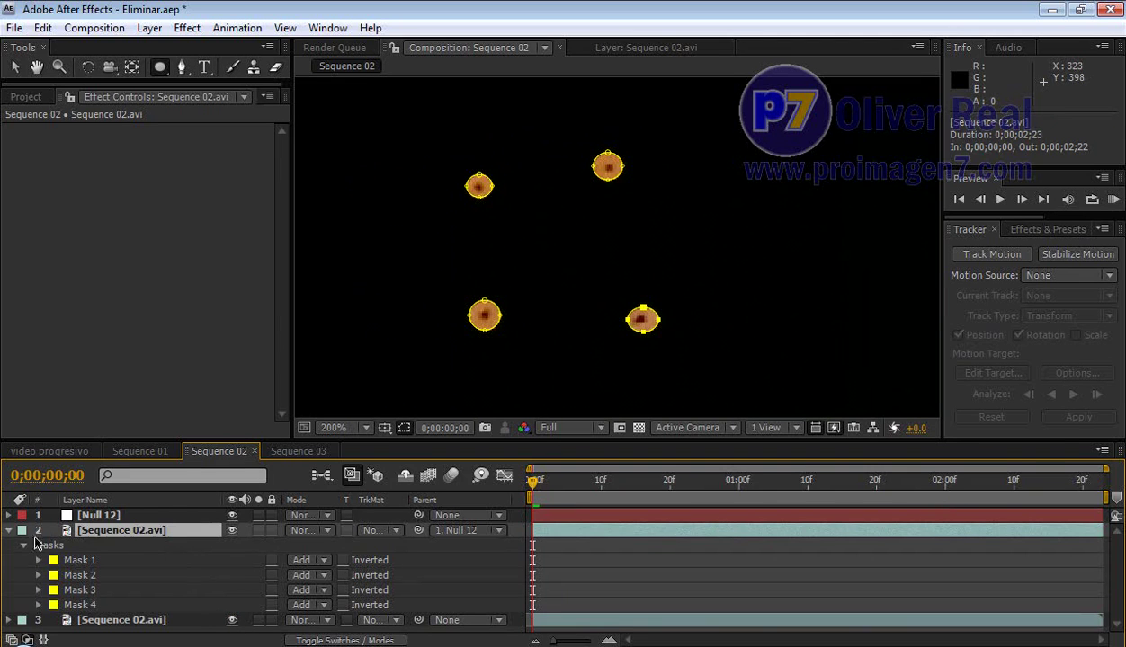
{"action": "left_click", "coordinate": [11, 530]}
{"action": "mouse_move", "coordinate": [534, 481]}
{"action": "left_mouse_down"}
{"action": "mouse_move", "coordinate": [550, 488]}
{"action": "mouse_move", "coordinate": [532, 485]}
{"action": "left_mouse_up"}
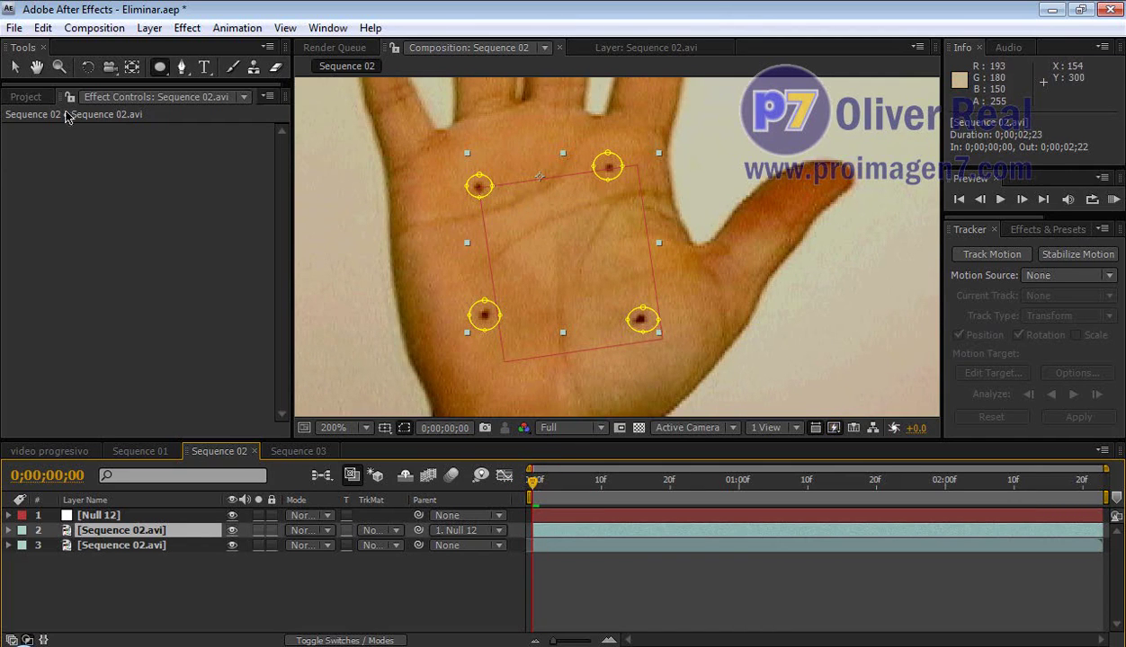
{"action": "left_click", "coordinate": [14, 68]}
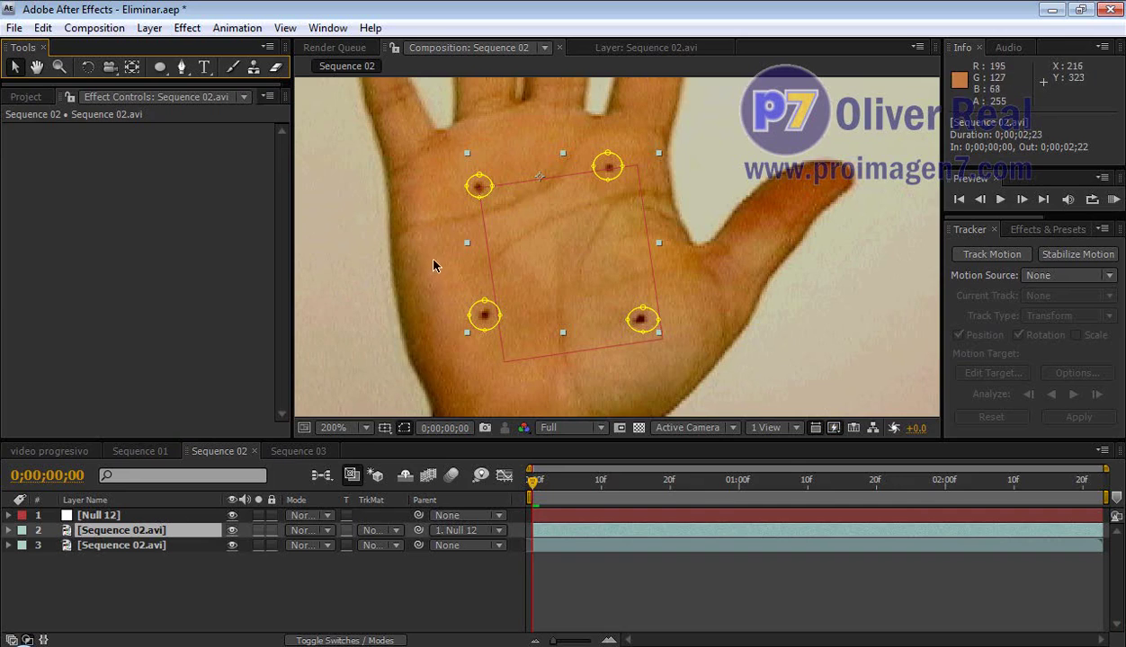
{"action": "left_click", "coordinate": [232, 546]}
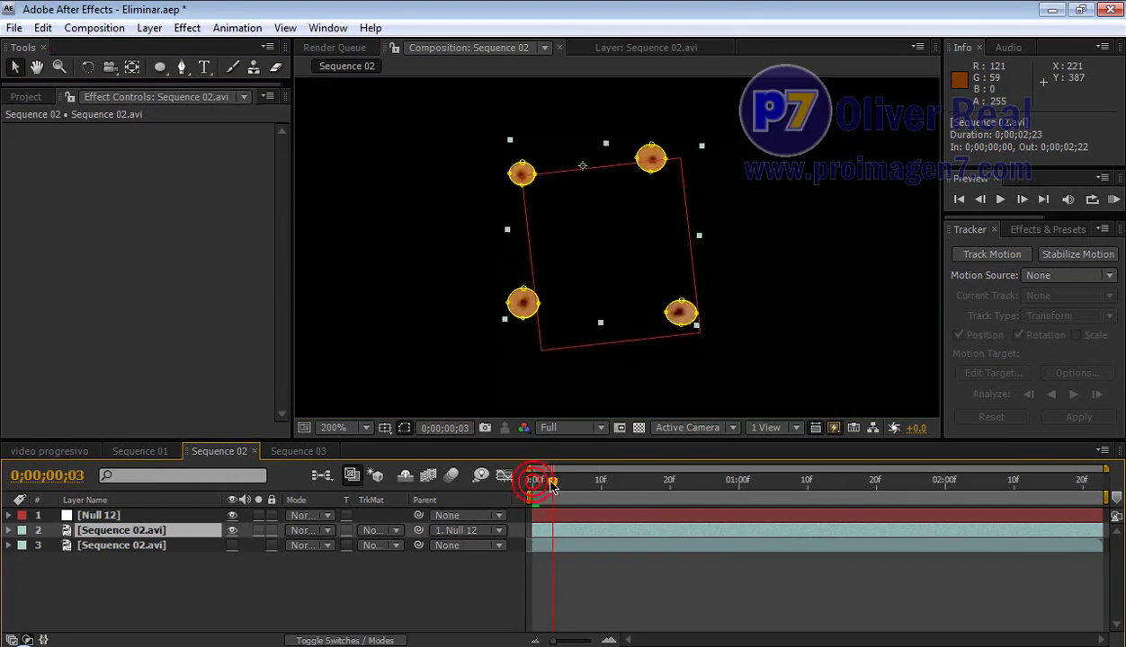
At frame 1, shift the top-left and lower-left mask patches a few pixels left.
{"action": "left_click_drag", "start_coordinate": [533, 483], "coordinate": [539, 483]}
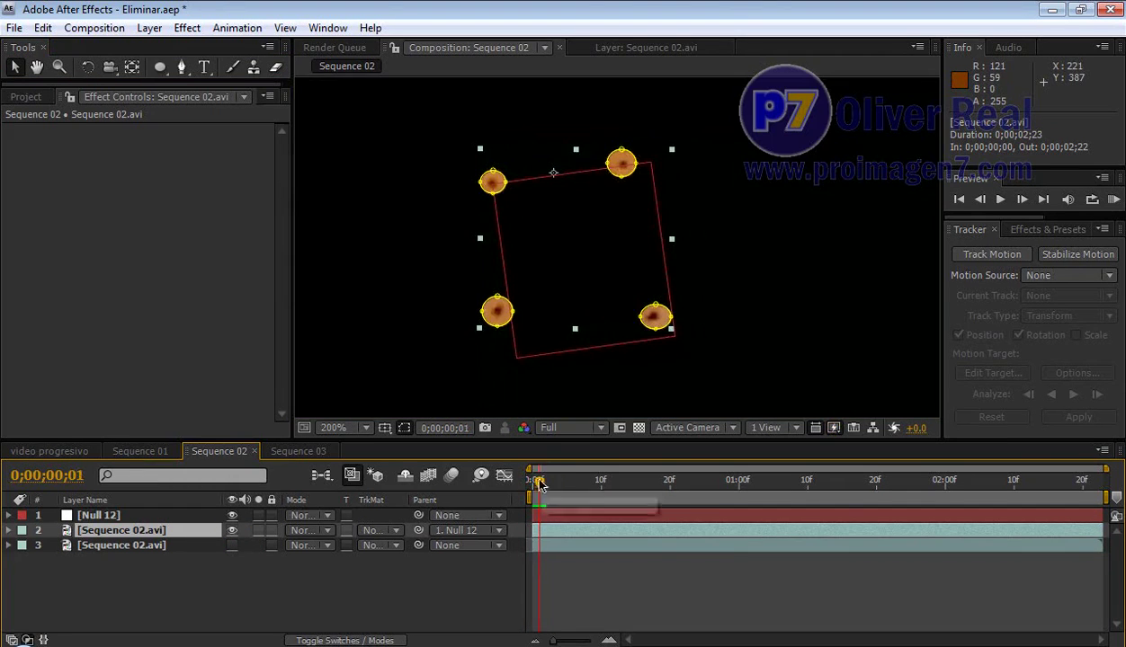
{"action": "left_click", "coordinate": [480, 183]}
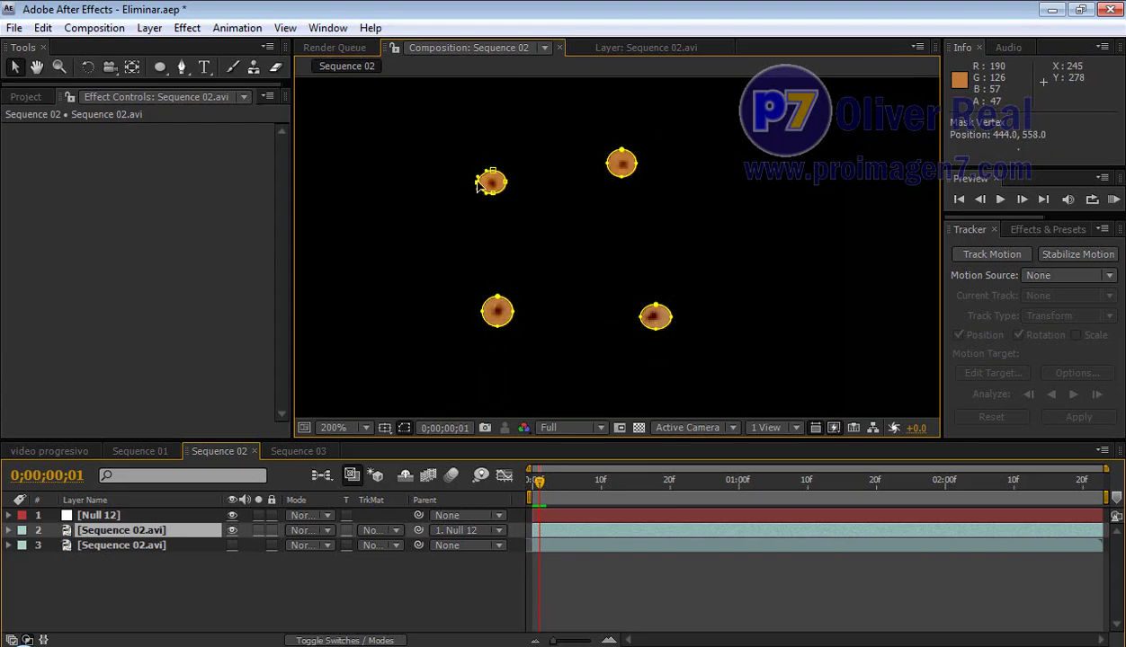
{"action": "double_click", "coordinate": [479, 184]}
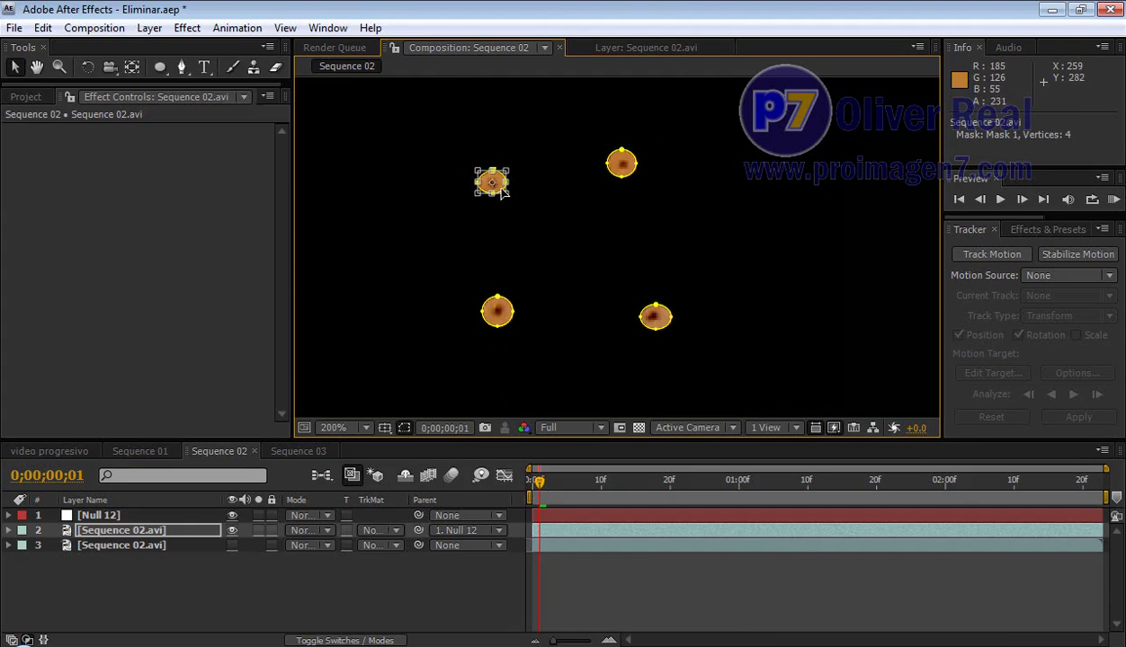
{"action": "left_click_drag", "start_coordinate": [501, 190], "coordinate": [484, 189]}
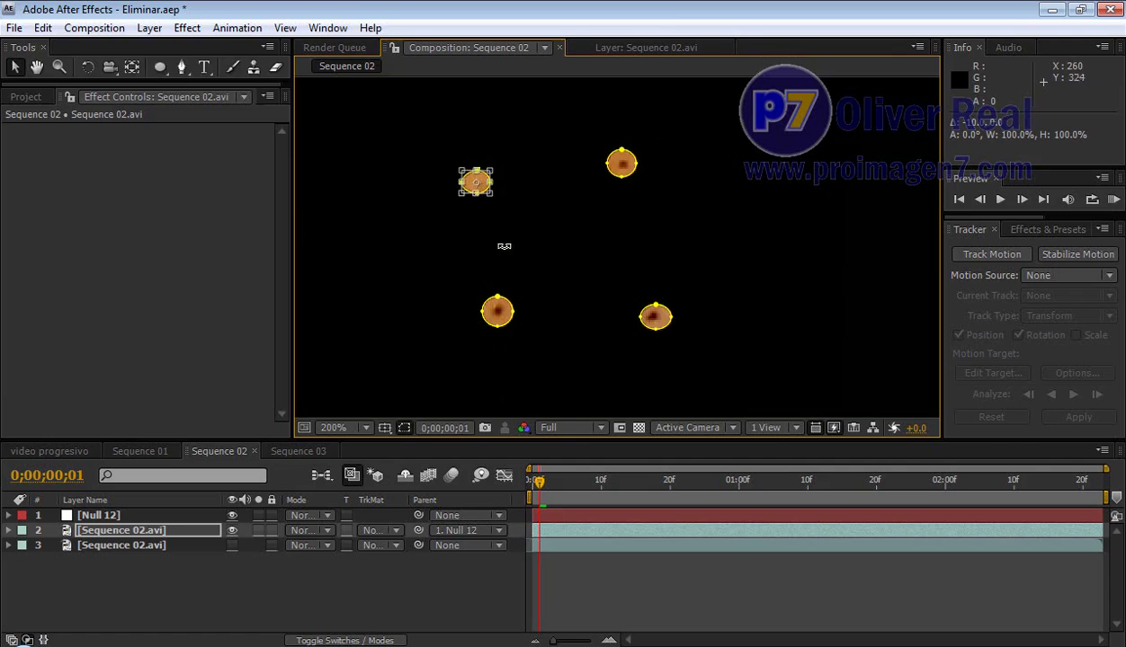
{"action": "left_click", "coordinate": [493, 318]}
{"action": "double_click", "coordinate": [492, 318]}
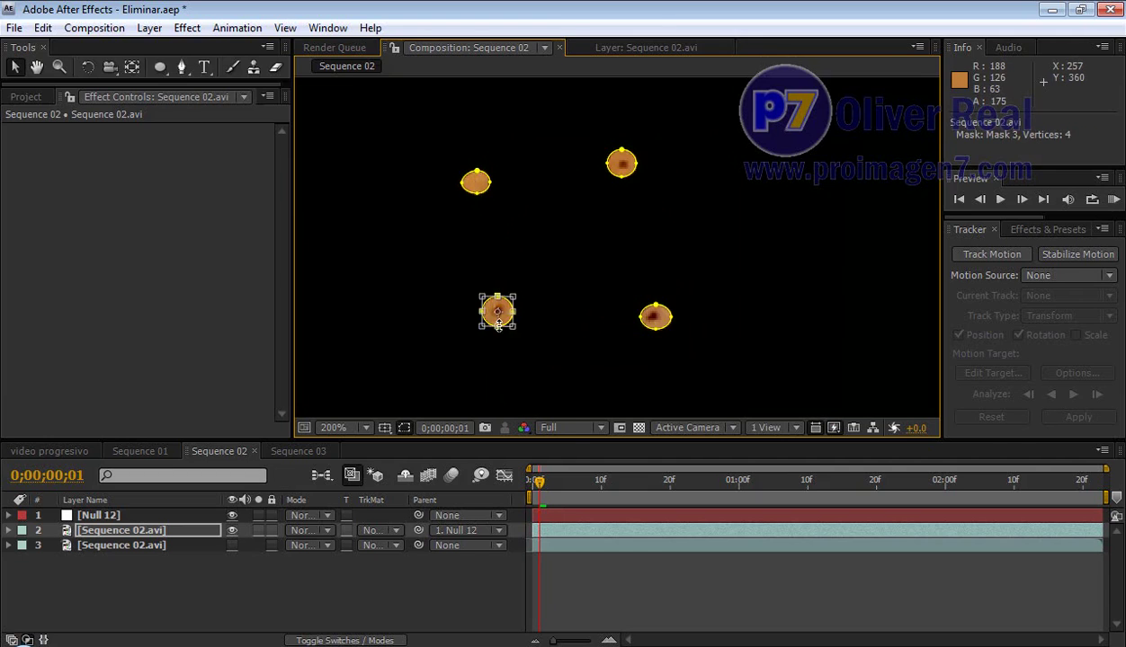
{"action": "left_click_drag", "start_coordinate": [502, 324], "coordinate": [485, 323]}
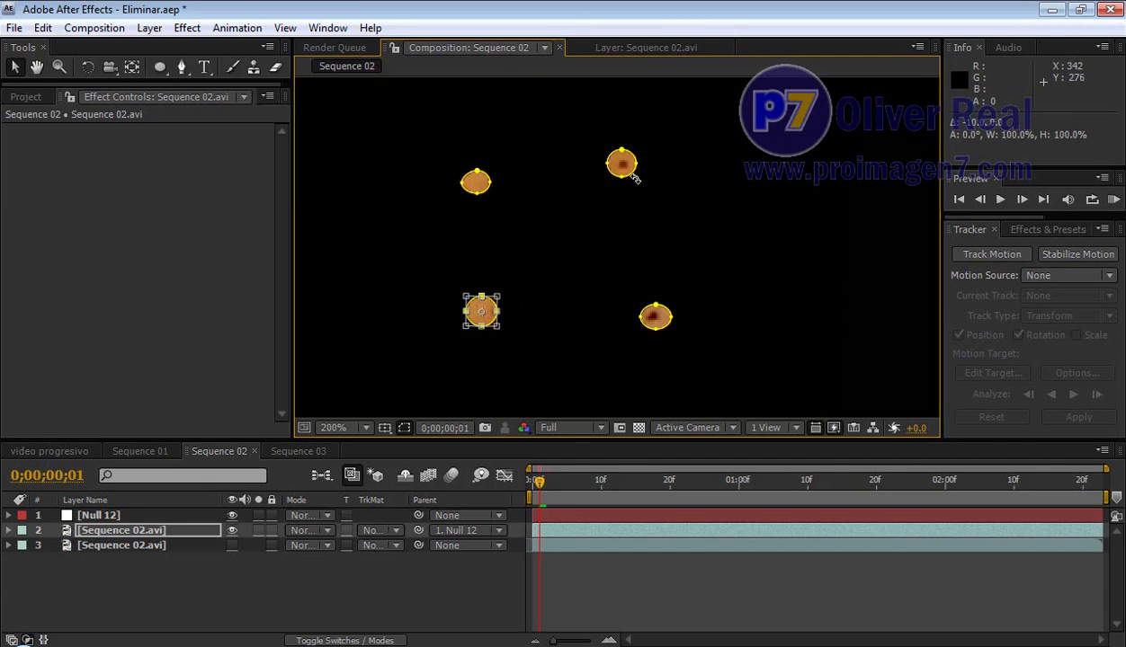
{"action": "key", "text": "Left"}
{"action": "key", "text": "Left"}
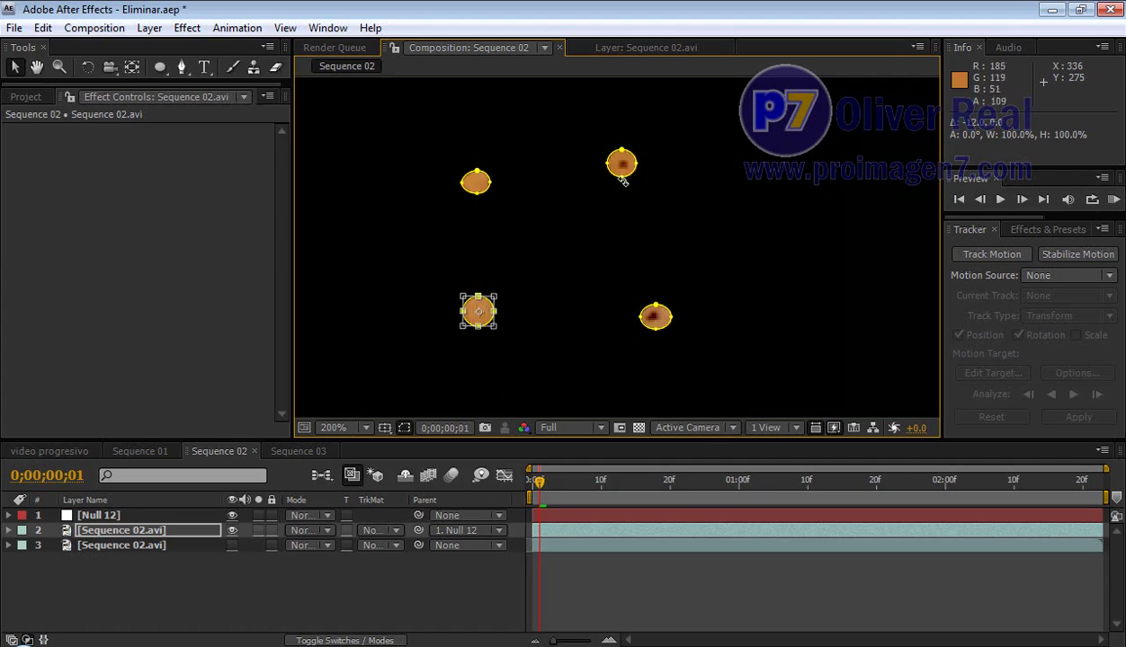
Nudge the top-right and lower-right patches left, then show the original hand footage again.
{"action": "double_click", "coordinate": [622, 174]}
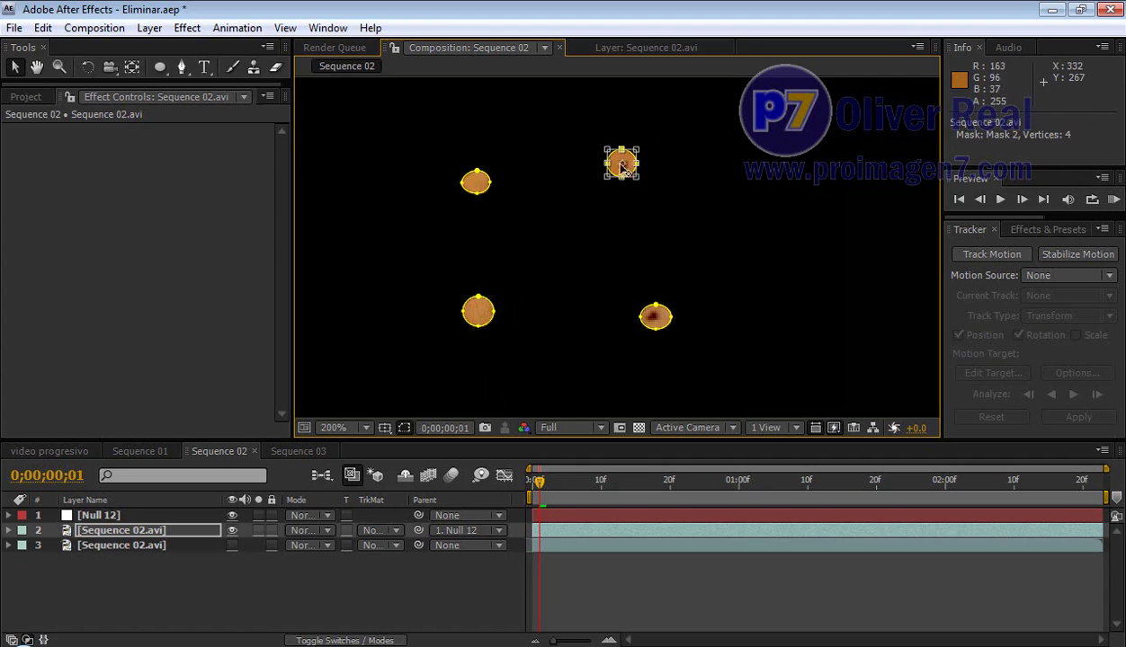
{"action": "key", "text": "Left"}
{"action": "key", "text": "Left"}
{"action": "key", "text": "Left"}
{"action": "key", "text": "Left"}
{"action": "key", "text": "Left"}
{"action": "key", "text": "Left"}
{"action": "key", "text": "Left"}
{"action": "left_click", "coordinate": [655, 326]}
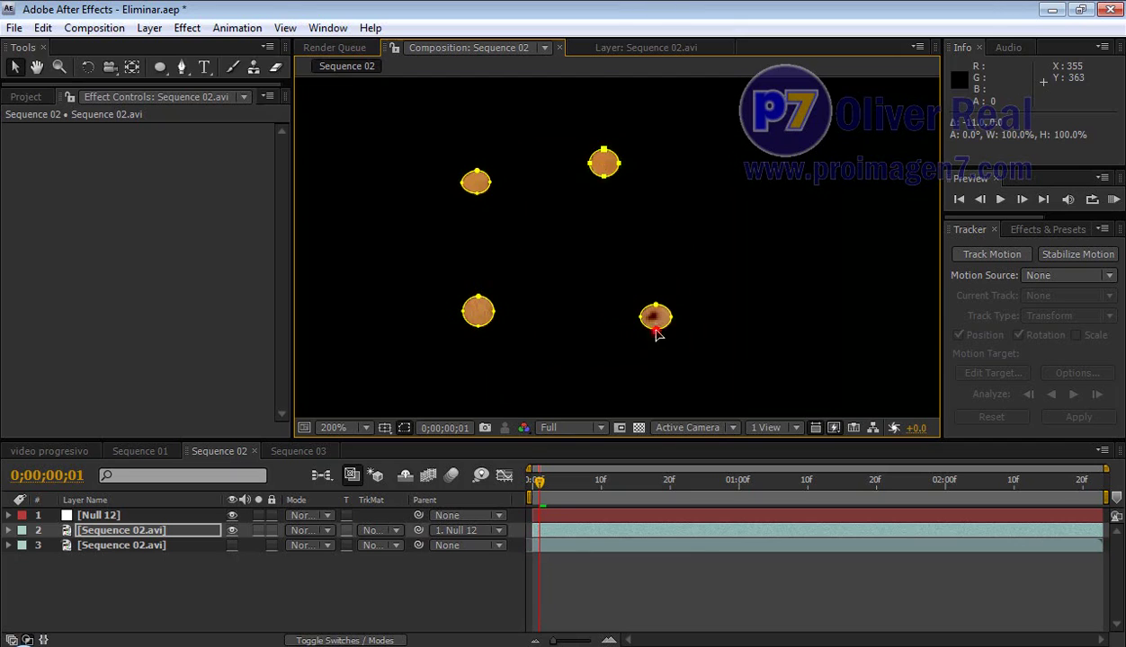
{"action": "double_click", "coordinate": [656, 328]}
{"action": "key", "text": "Left"}
{"action": "key", "text": "Left"}
{"action": "key", "text": "Left"}
{"action": "key", "text": "Left"}
{"action": "key", "text": "Left"}
{"action": "key", "text": "Left"}
{"action": "key", "text": "Left"}
{"action": "key", "text": "Left"}
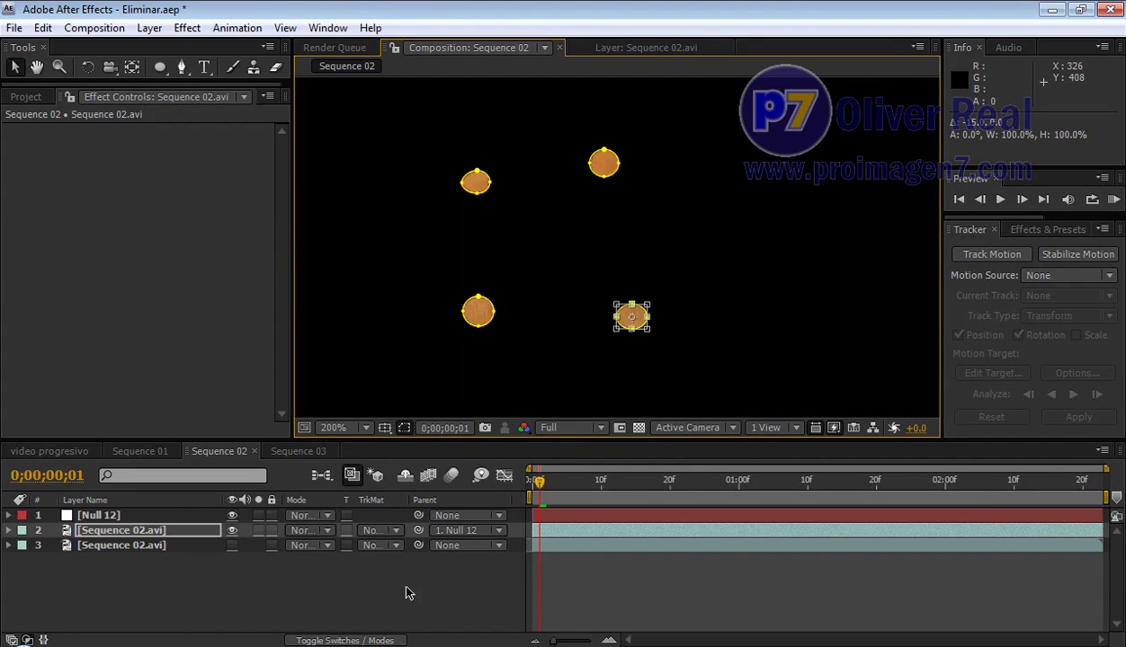
{"action": "left_click", "coordinate": [405, 592]}
{"action": "left_click", "coordinate": [232, 545]}
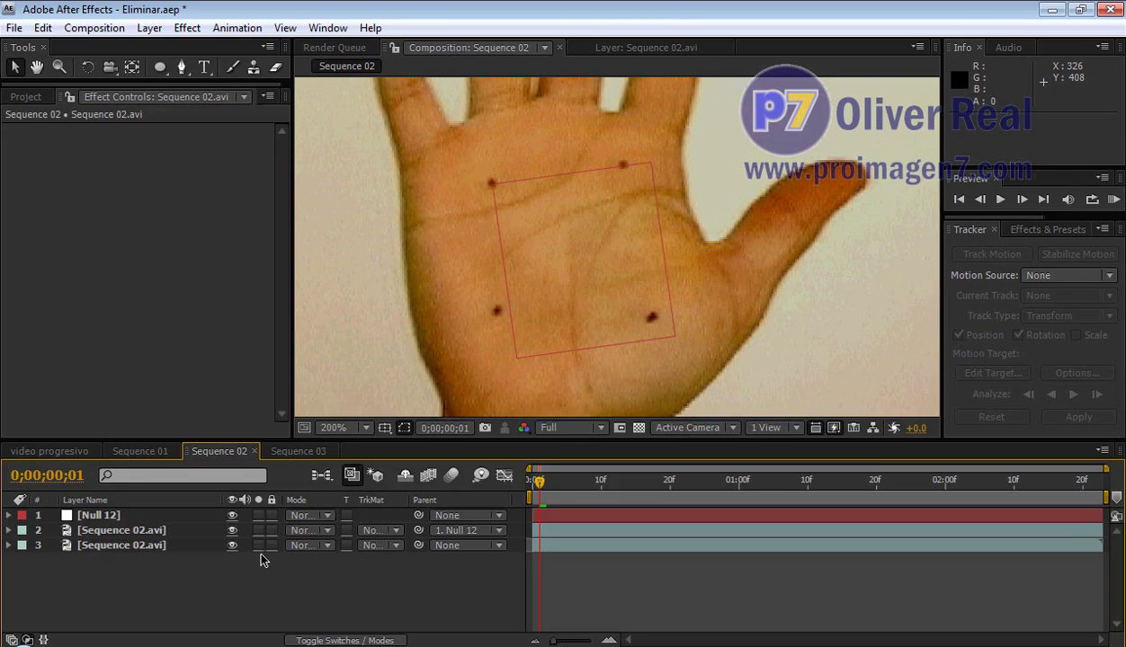
Nudge the patch layer 10 px right, checking alignment in Difference mode before returning to Normal.
{"action": "left_click", "coordinate": [179, 531]}
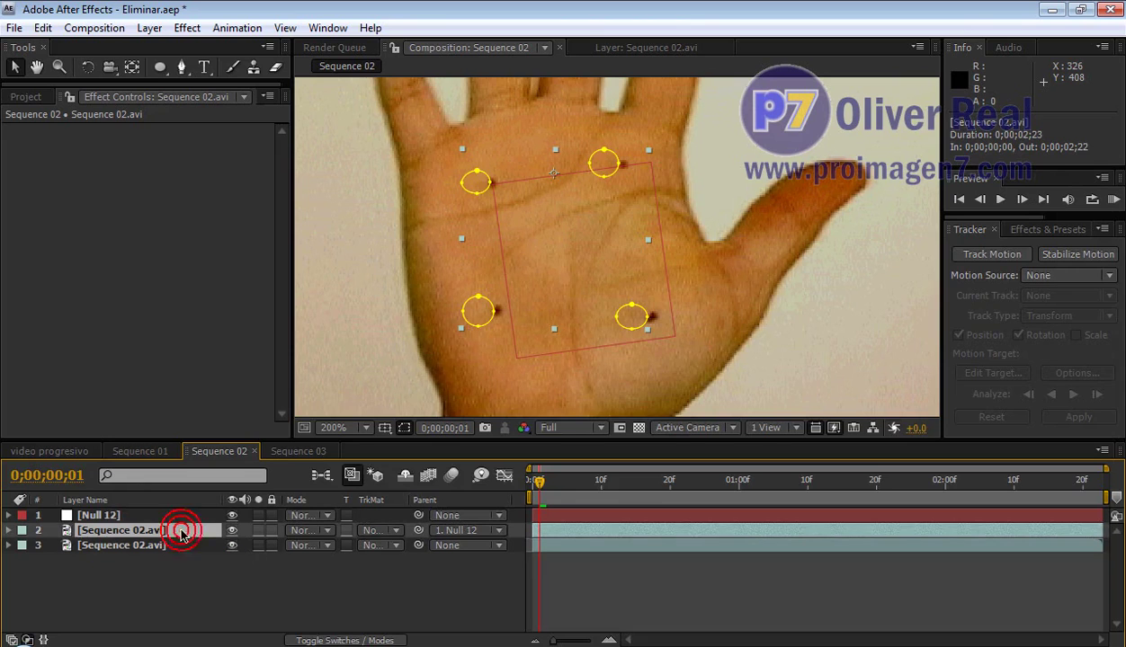
{"action": "left_click", "coordinate": [118, 536]}
{"action": "key", "text": "shift+Right"}
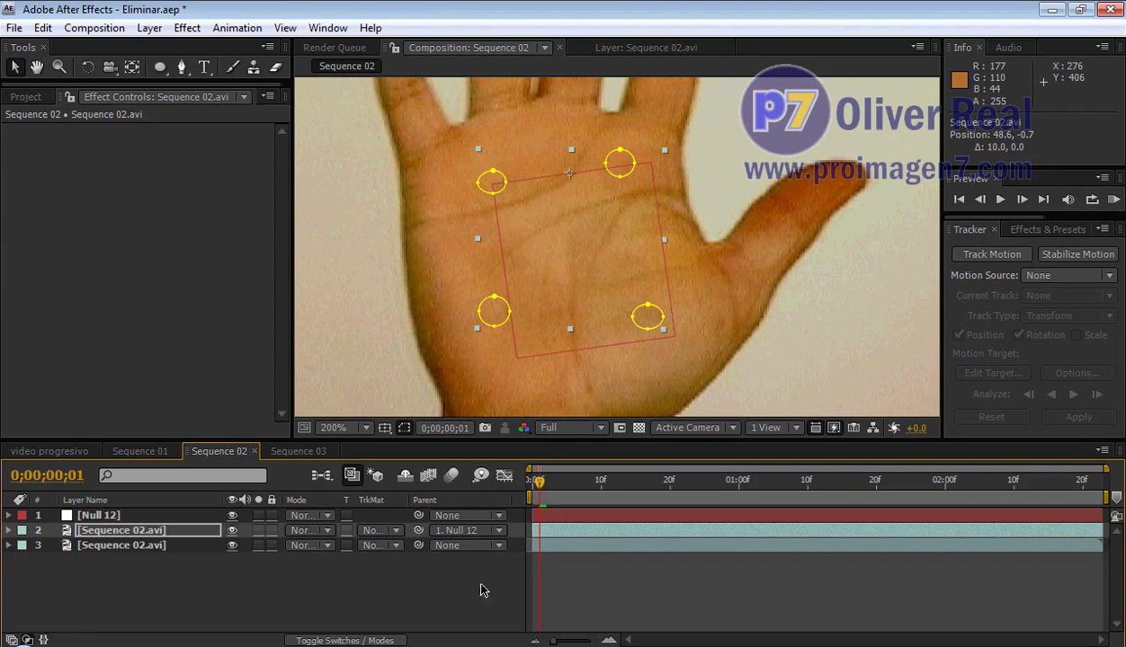
{"action": "left_click", "coordinate": [329, 532]}
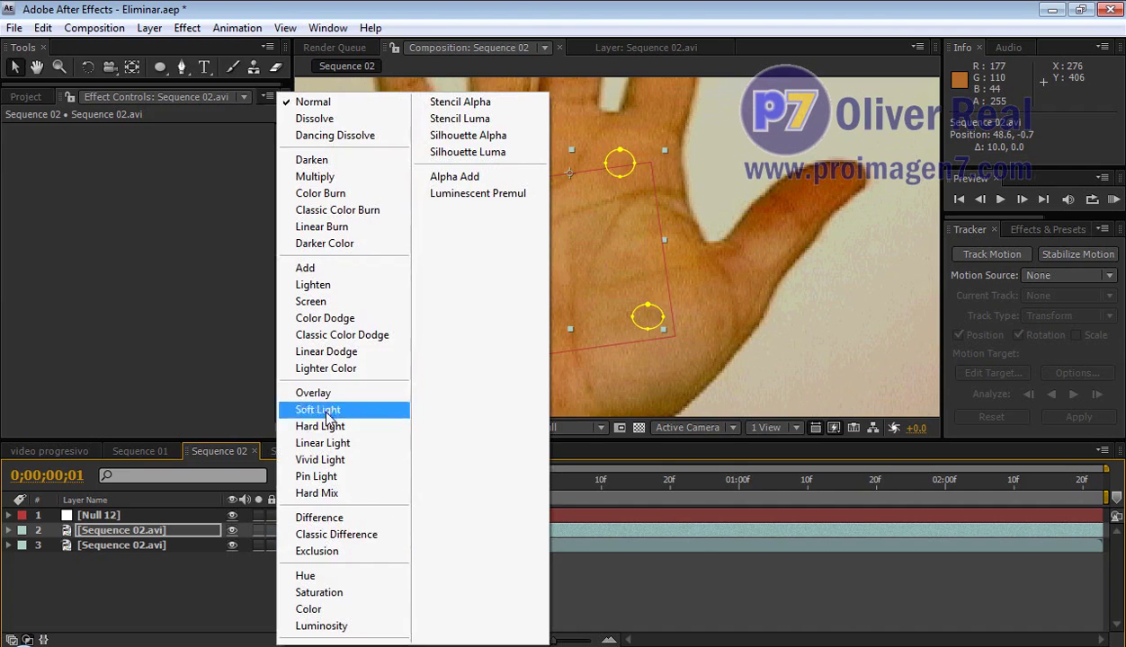
{"action": "left_click", "coordinate": [326, 521]}
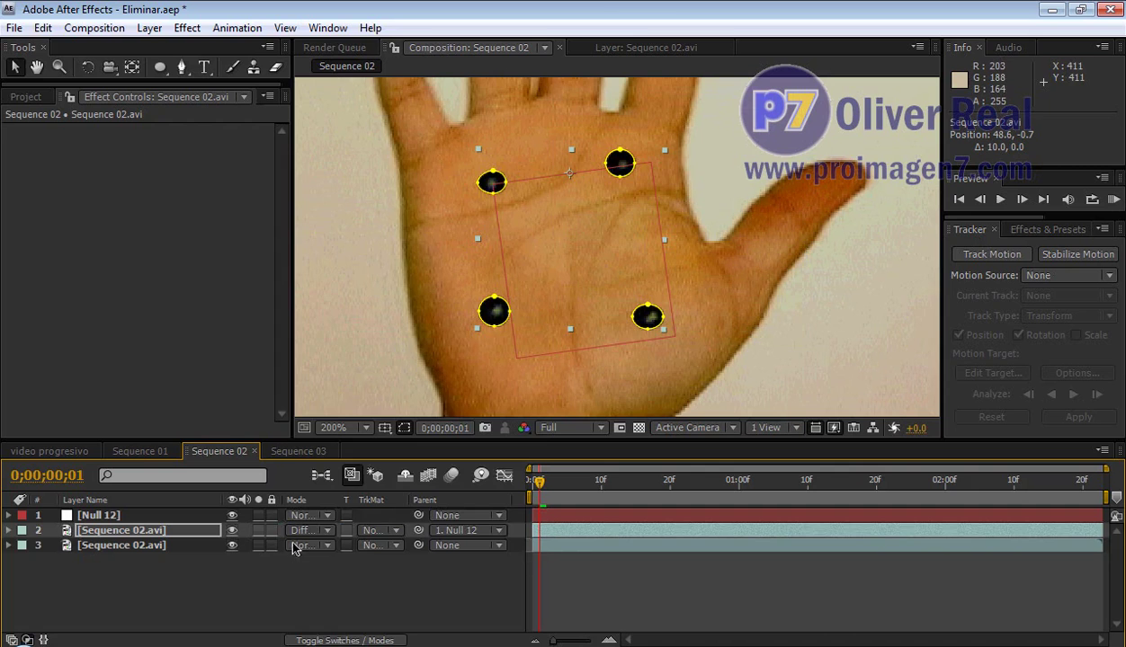
{"action": "left_click", "coordinate": [326, 537]}
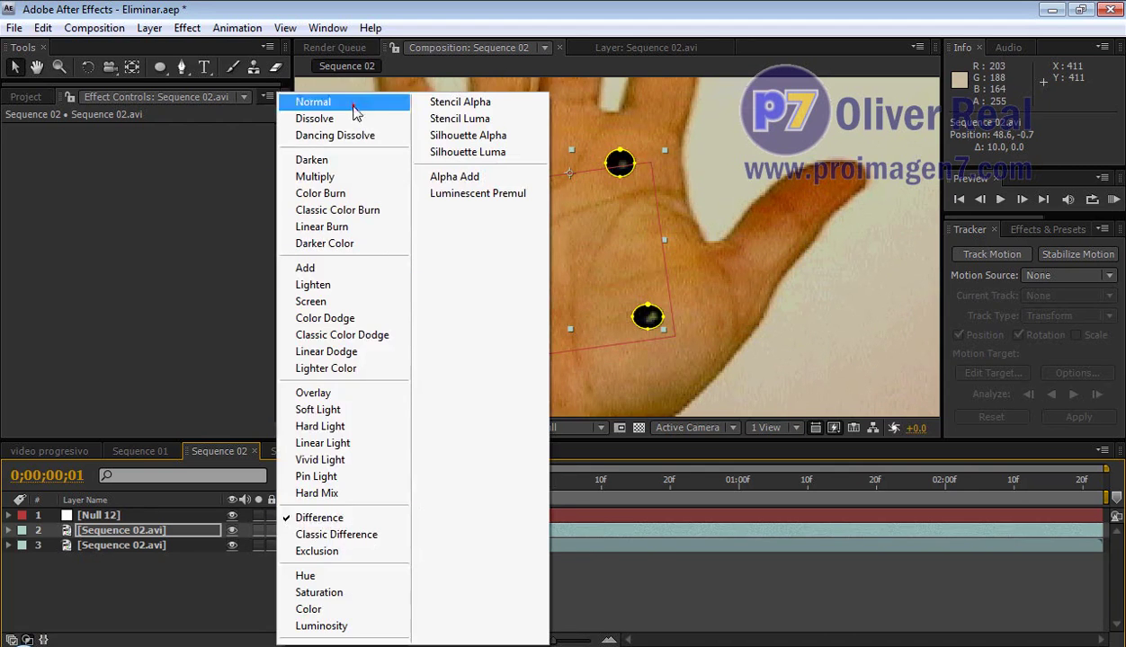
{"action": "left_click", "coordinate": [350, 104]}
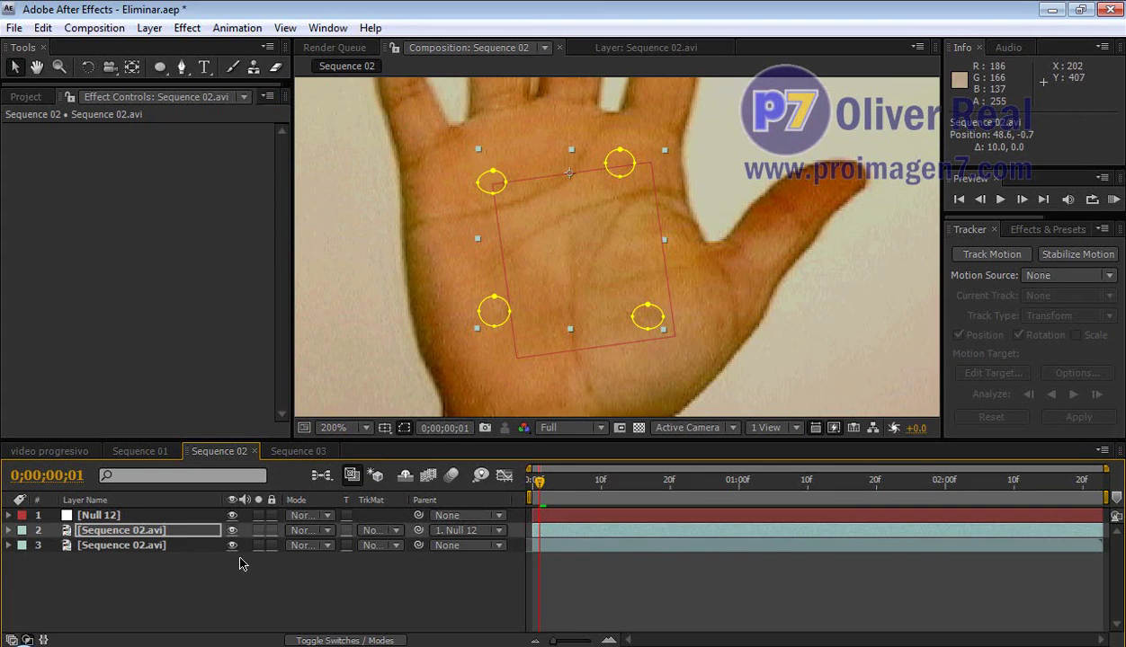
Compare the palm with and without patches using the visibility and Solo switches on both layers.
{"action": "left_click", "coordinate": [232, 530]}
{"action": "left_click", "coordinate": [232, 530]}
{"action": "left_click", "coordinate": [232, 530]}
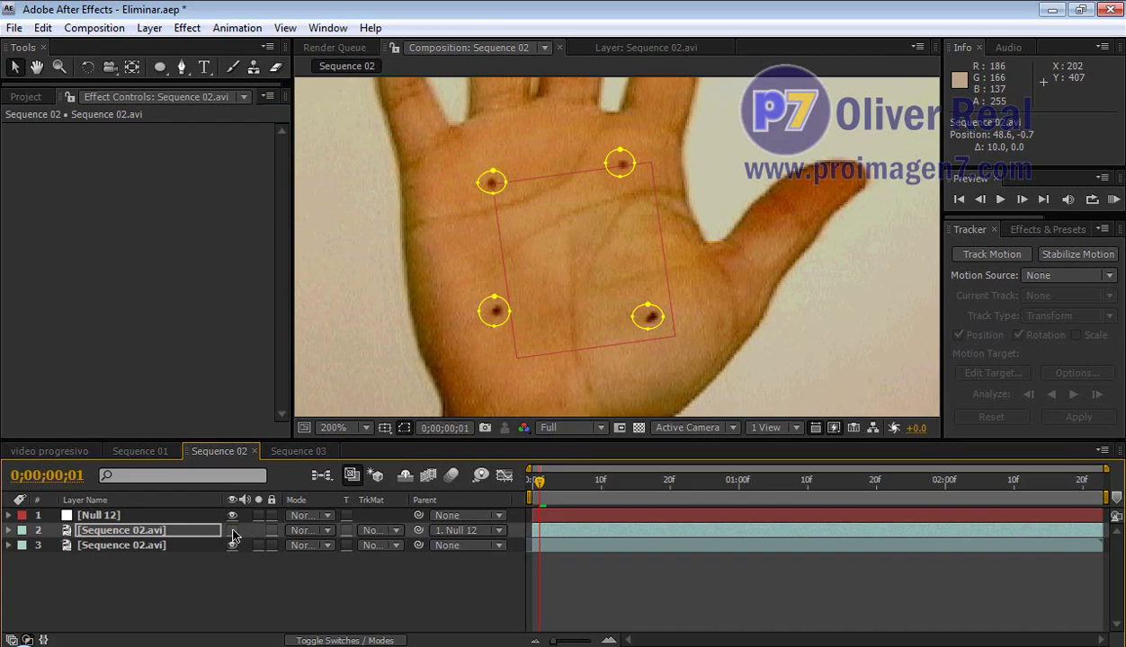
{"action": "left_click", "coordinate": [232, 531]}
{"action": "left_click", "coordinate": [232, 530]}
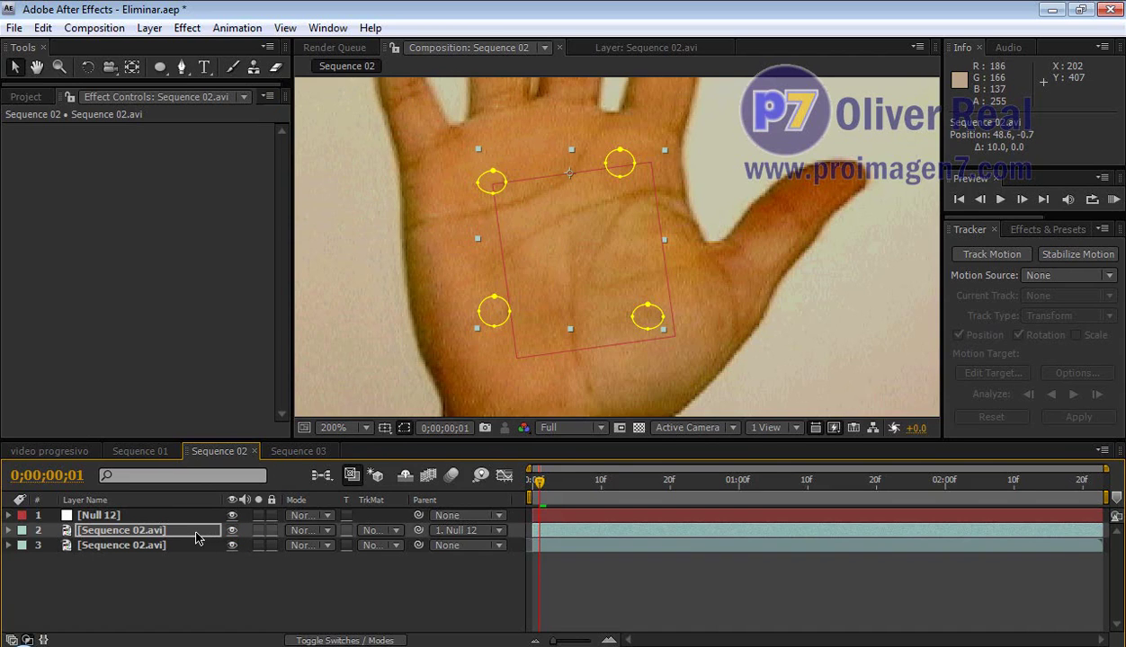
{"action": "left_click", "coordinate": [196, 532]}
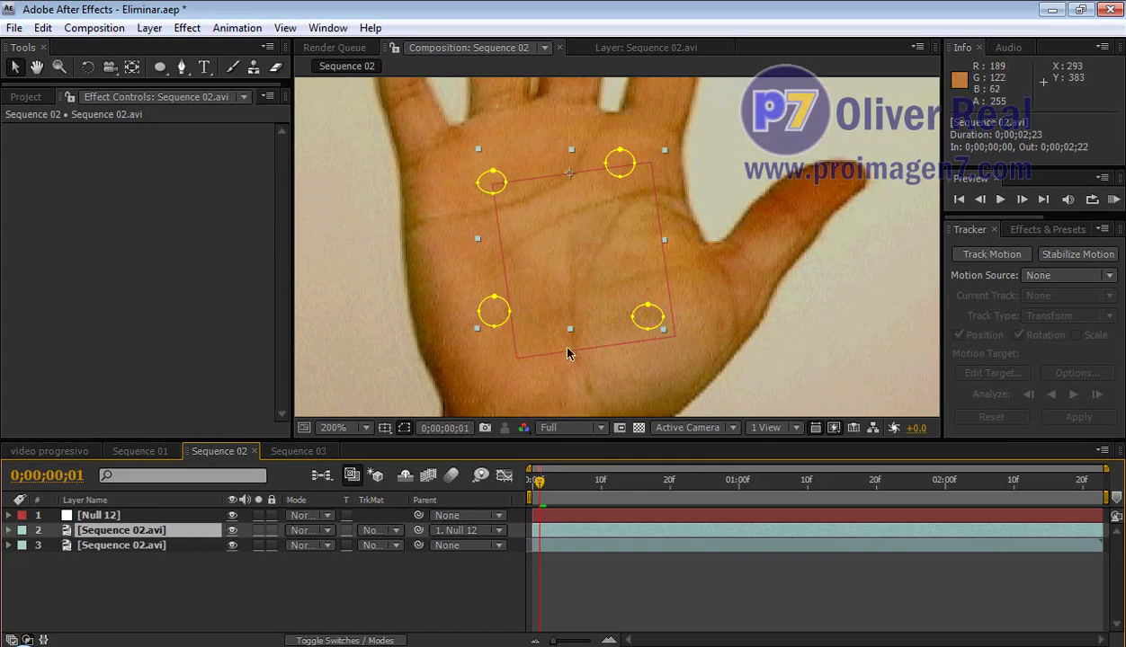
{"action": "left_click", "coordinate": [258, 530]}
{"action": "left_click", "coordinate": [258, 530]}
{"action": "left_click", "coordinate": [258, 545]}
{"action": "left_click", "coordinate": [258, 546]}
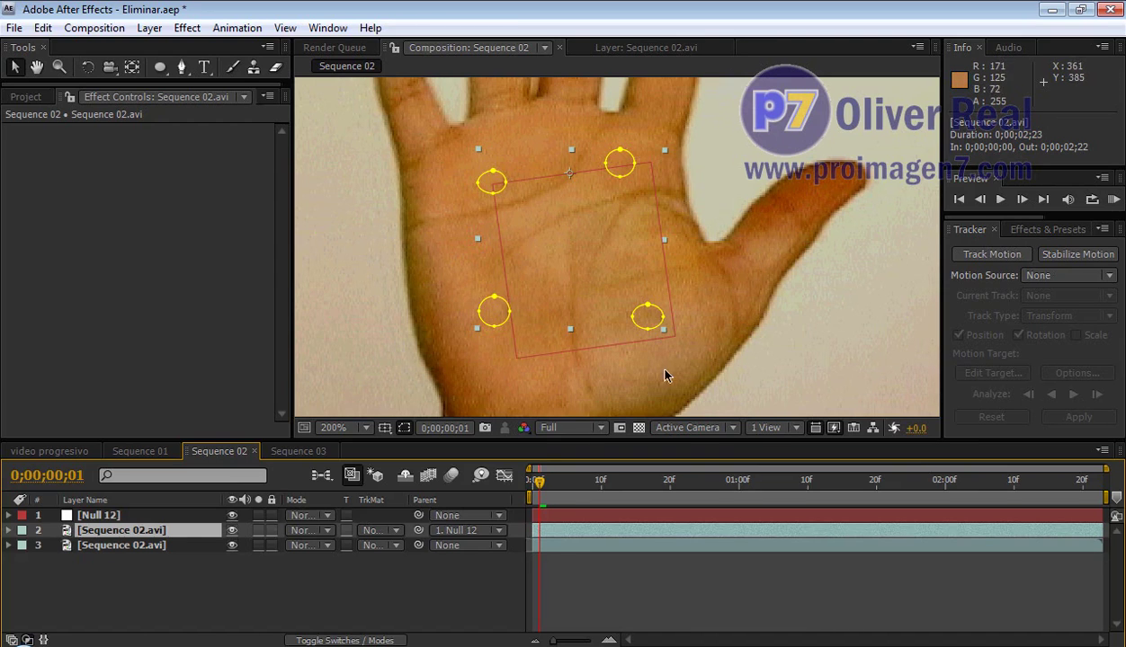
Scrub through the clip to check how the masks follow the hand.
{"action": "mouse_move", "coordinate": [540, 487]}
{"action": "left_mouse_down"}
{"action": "mouse_move", "coordinate": [555, 497]}
{"action": "mouse_move", "coordinate": [738, 490]}
{"action": "mouse_move", "coordinate": [1097, 505]}
{"action": "left_mouse_up"}
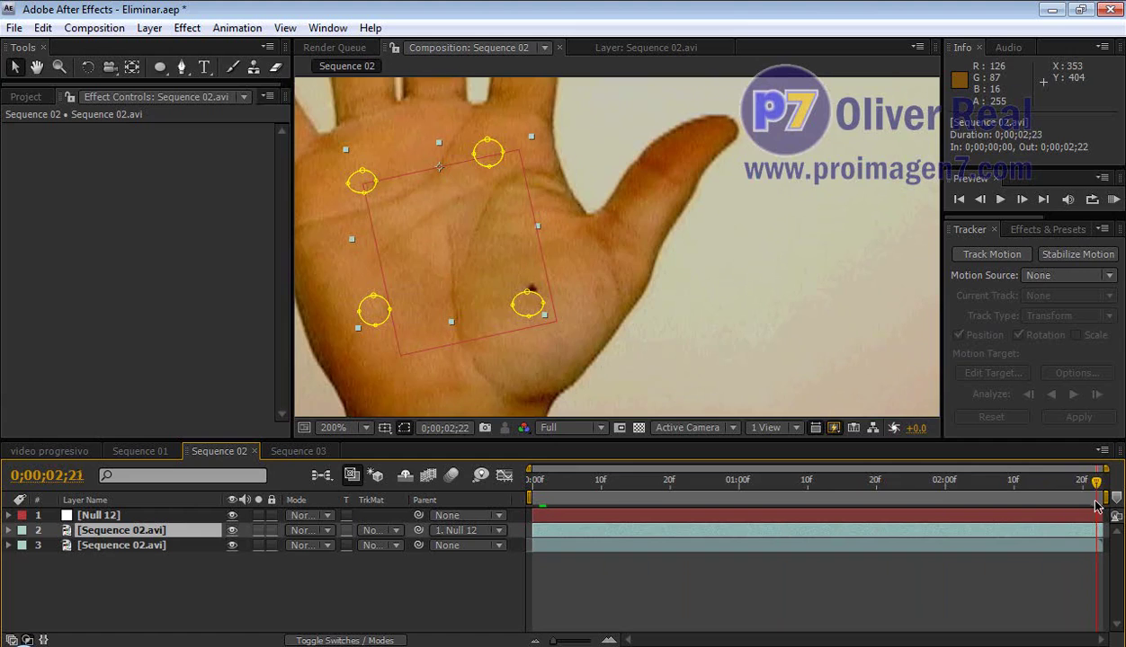
{"action": "left_click_drag", "start_coordinate": [1097, 506], "coordinate": [935, 522]}
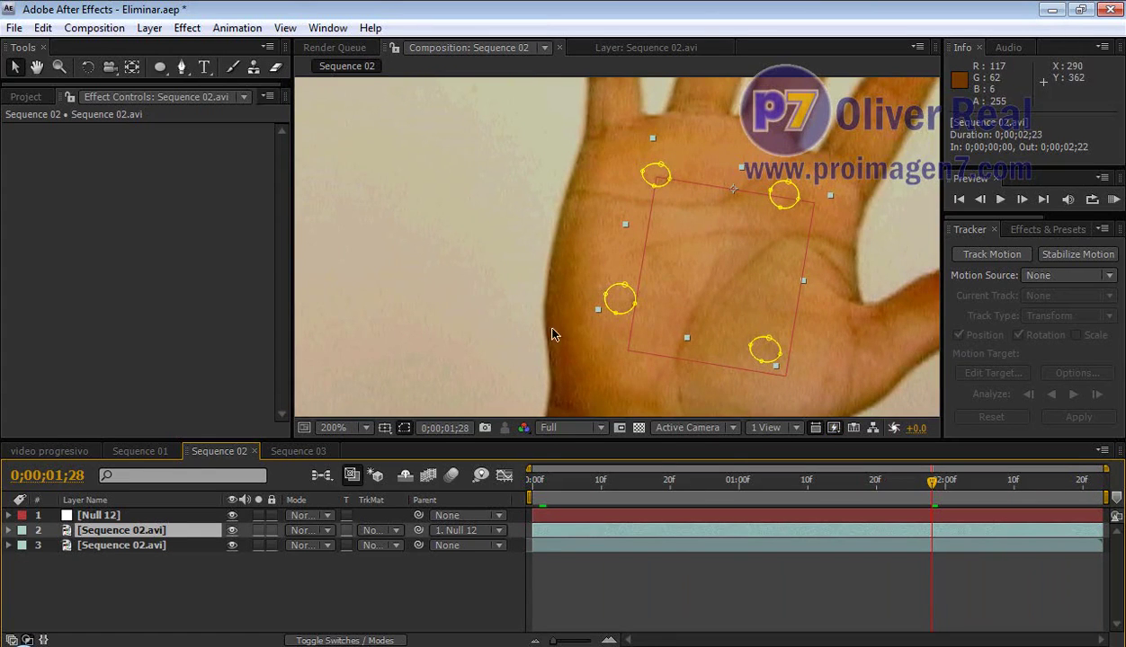
{"action": "scroll", "coordinate": [488, 381], "scroll_direction": "down", "scroll_amount": 1}
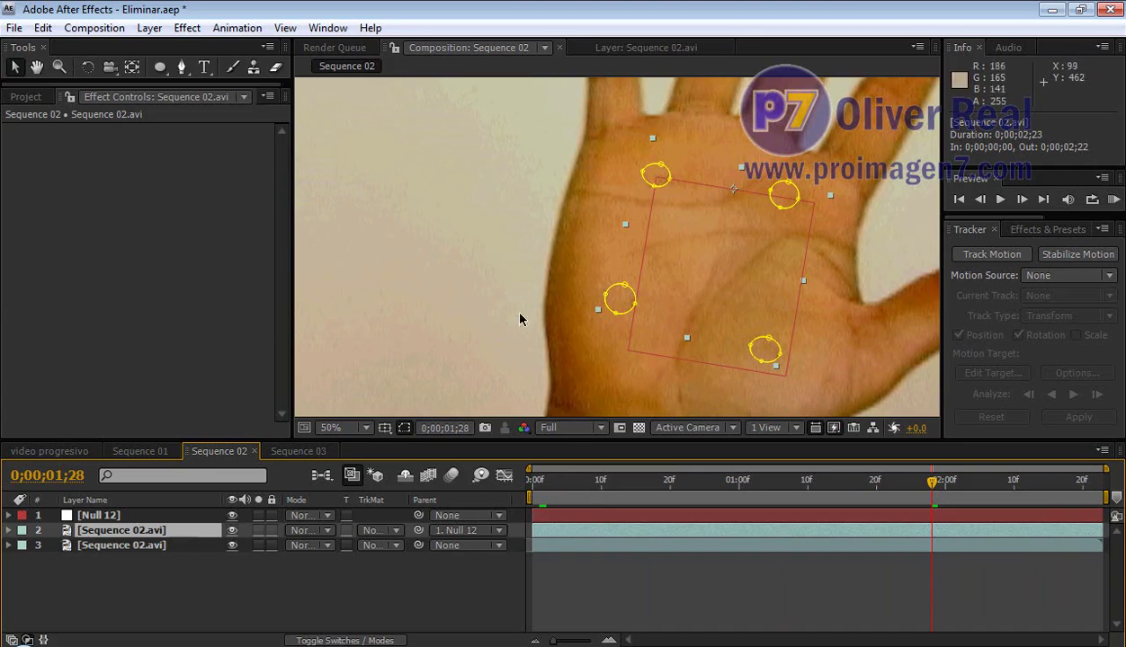
{"action": "left_click", "coordinate": [608, 483]}
{"action": "scroll", "coordinate": [627, 257], "scroll_direction": "up", "scroll_amount": 1}
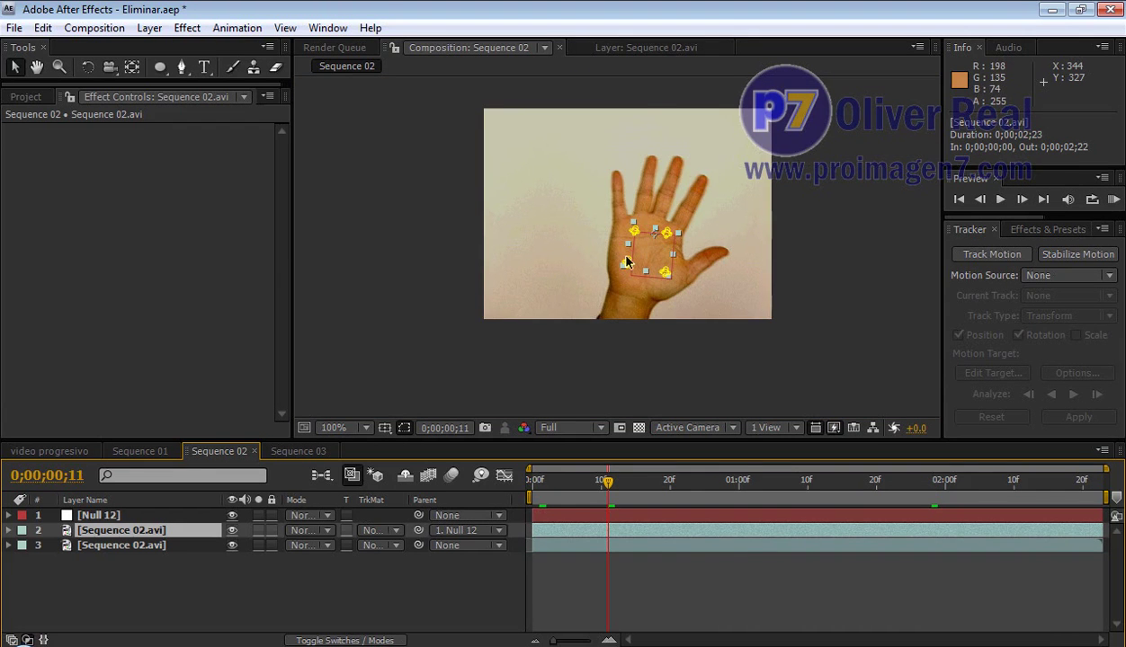
{"action": "left_click_drag", "start_coordinate": [595, 482], "coordinate": [625, 489]}
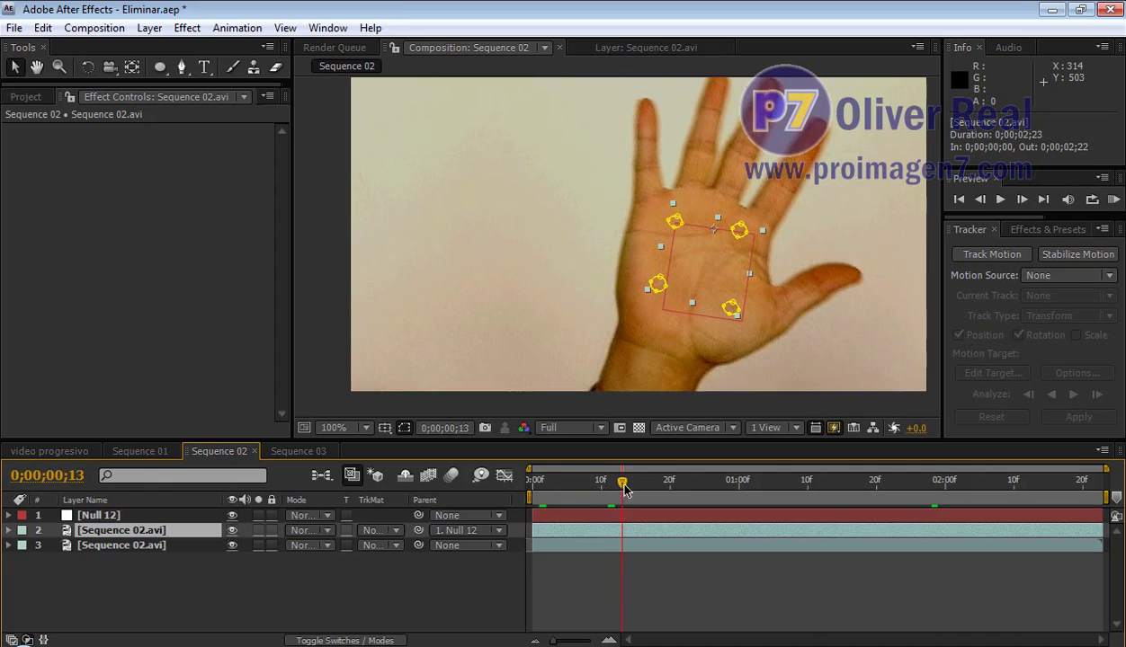
{"action": "left_click_drag", "start_coordinate": [838, 263], "coordinate": [816, 284]}
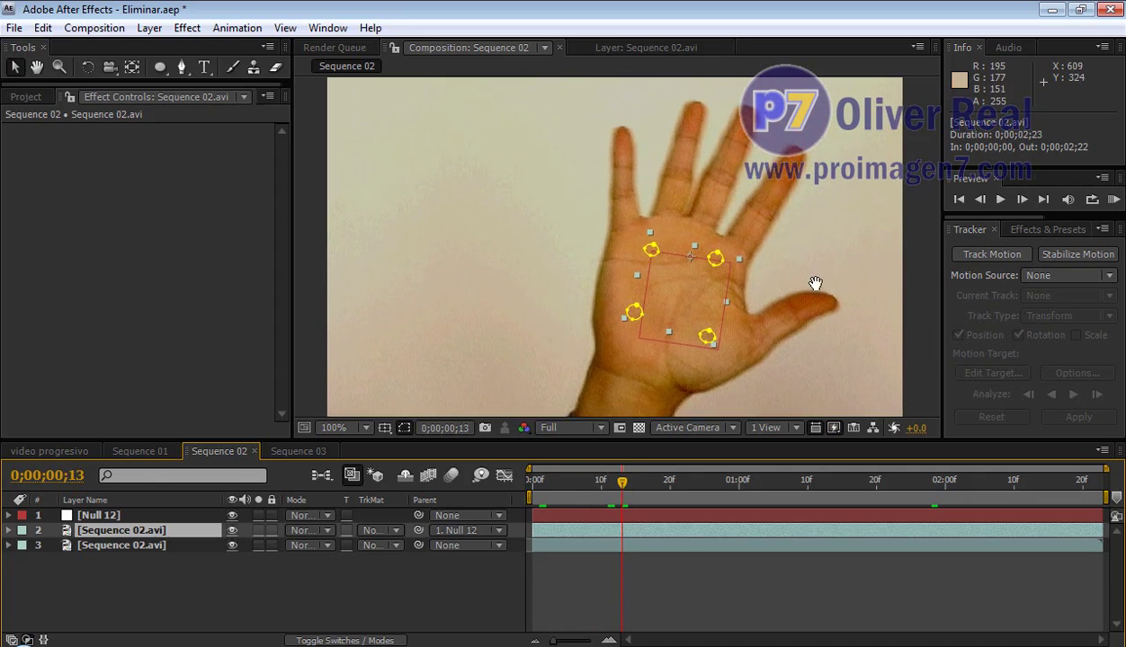
{"action": "mouse_move", "coordinate": [629, 500]}
{"action": "left_mouse_down"}
{"action": "mouse_move", "coordinate": [647, 510]}
{"action": "mouse_move", "coordinate": [651, 487]}
{"action": "left_mouse_up"}
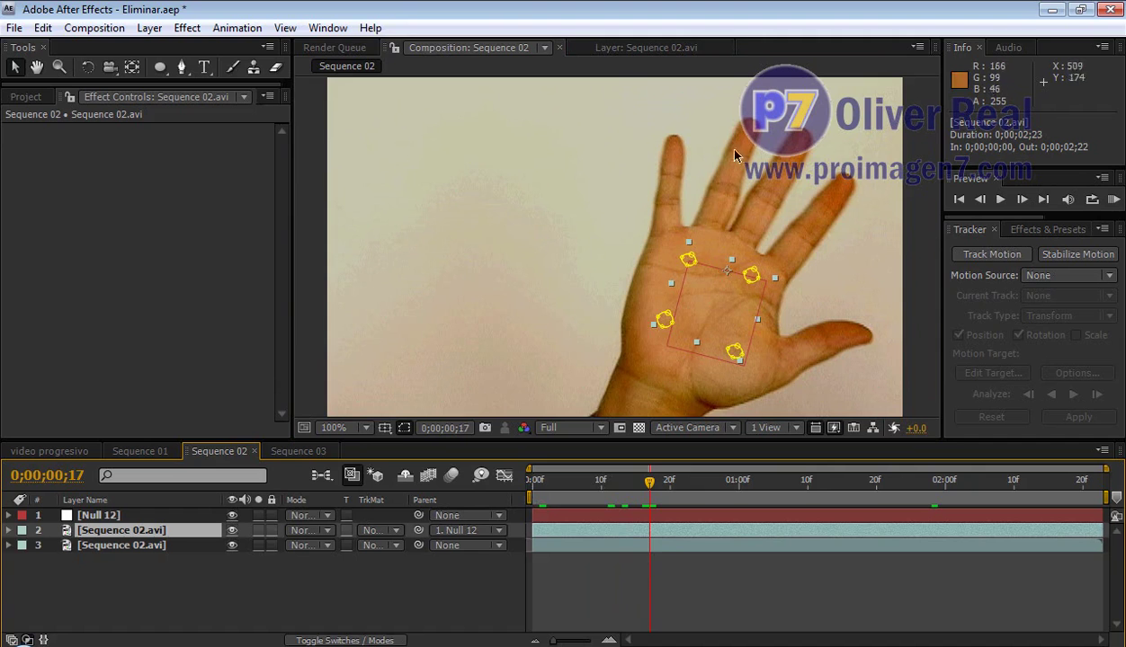
{"action": "mouse_move", "coordinate": [664, 464]}
{"action": "left_mouse_down"}
{"action": "mouse_move", "coordinate": [524, 486]}
{"action": "mouse_move", "coordinate": [1096, 483]}
{"action": "left_mouse_up"}
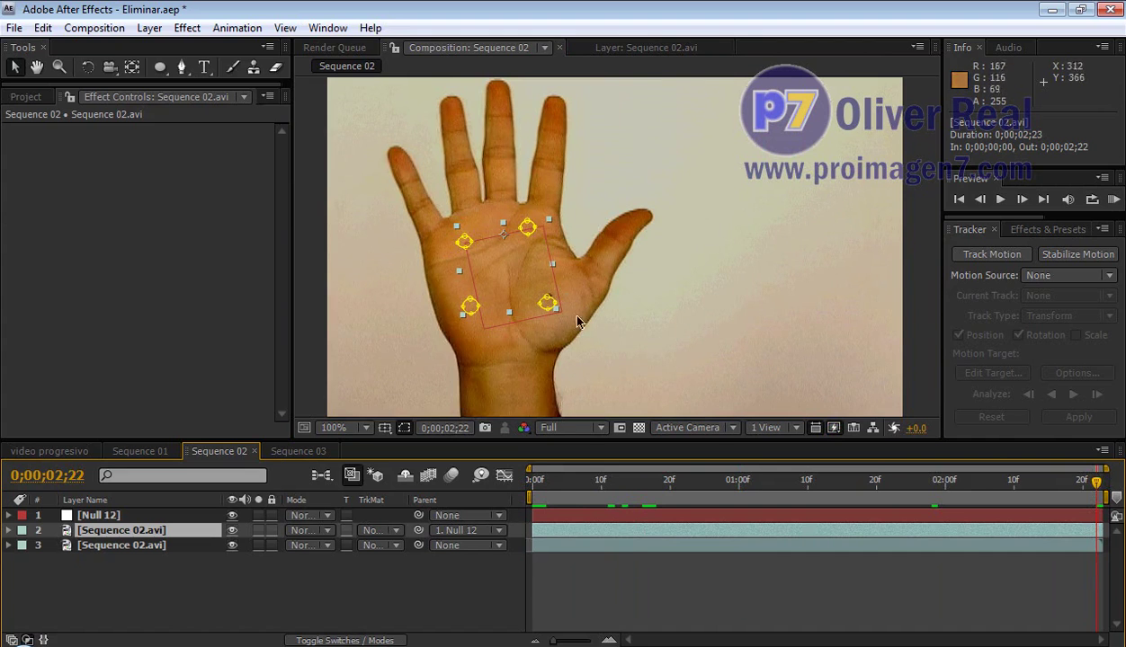
{"action": "mouse_move", "coordinate": [957, 484]}
{"action": "left_mouse_down"}
{"action": "mouse_move", "coordinate": [955, 500]}
{"action": "mouse_move", "coordinate": [1008, 502]}
{"action": "mouse_move", "coordinate": [998, 508]}
{"action": "left_mouse_up"}
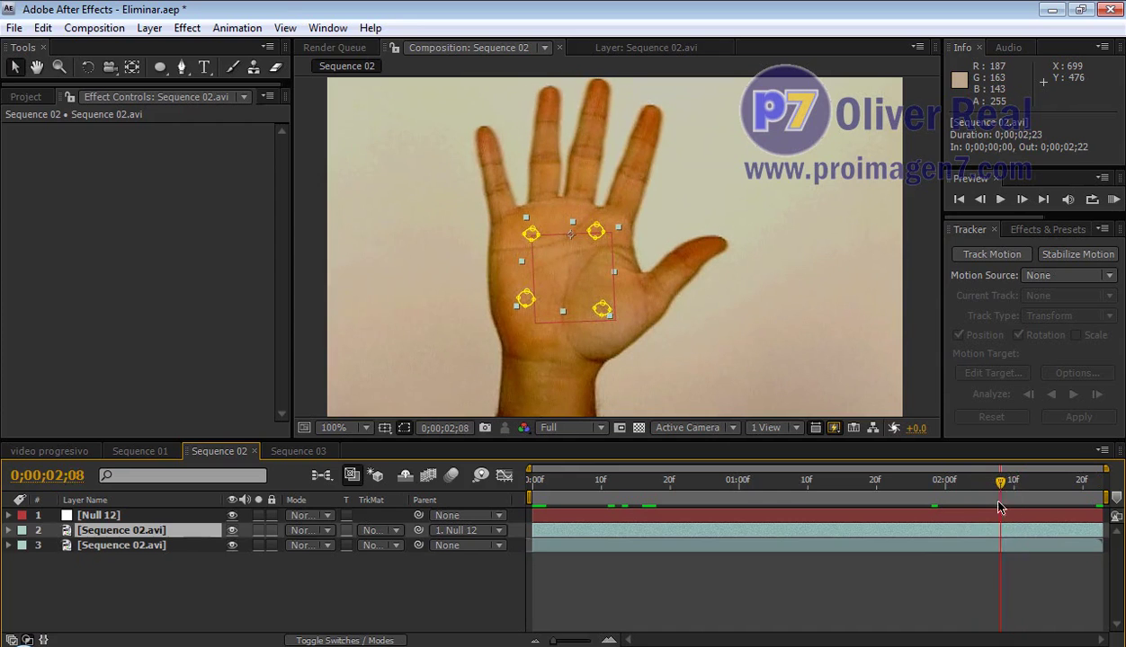
Select the Sequence 02.avi layer, list its four masks collapsed, and play a preview.
{"action": "left_click", "coordinate": [881, 593]}
{"action": "left_click", "coordinate": [191, 532]}
{"action": "key", "text": "m"}
{"action": "key", "text": "m"}
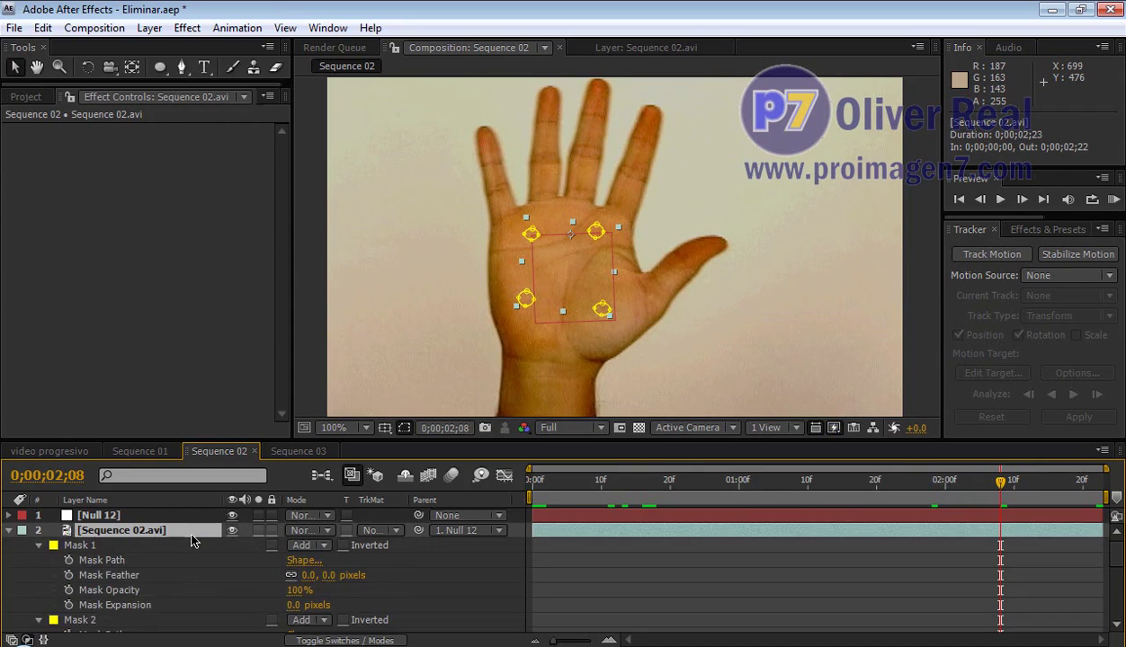
{"action": "left_click", "coordinate": [38, 546]}
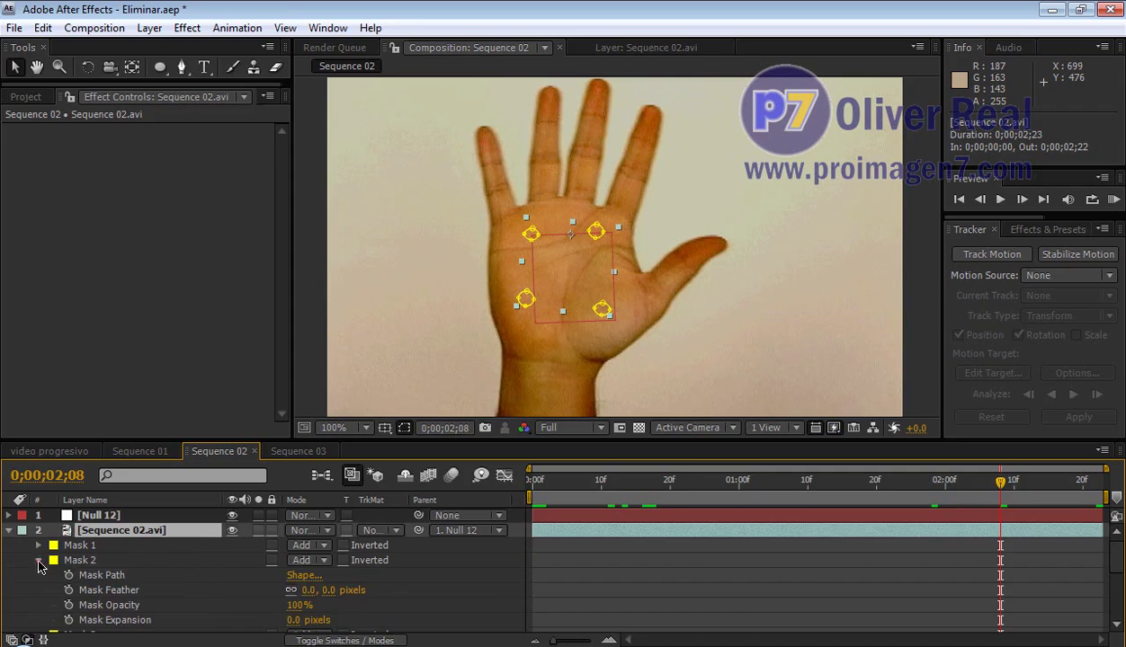
{"action": "left_click", "coordinate": [39, 562]}
{"action": "left_click", "coordinate": [39, 575]}
{"action": "left_click", "coordinate": [38, 590]}
{"action": "left_click", "coordinate": [676, 333]}
{"action": "key", "text": "KP_0"}
Hide the mask outlines and scrub through the clip to inspect the palm.
{"action": "left_click", "coordinate": [404, 430]}
{"action": "left_click_drag", "start_coordinate": [614, 486], "coordinate": [580, 486]}
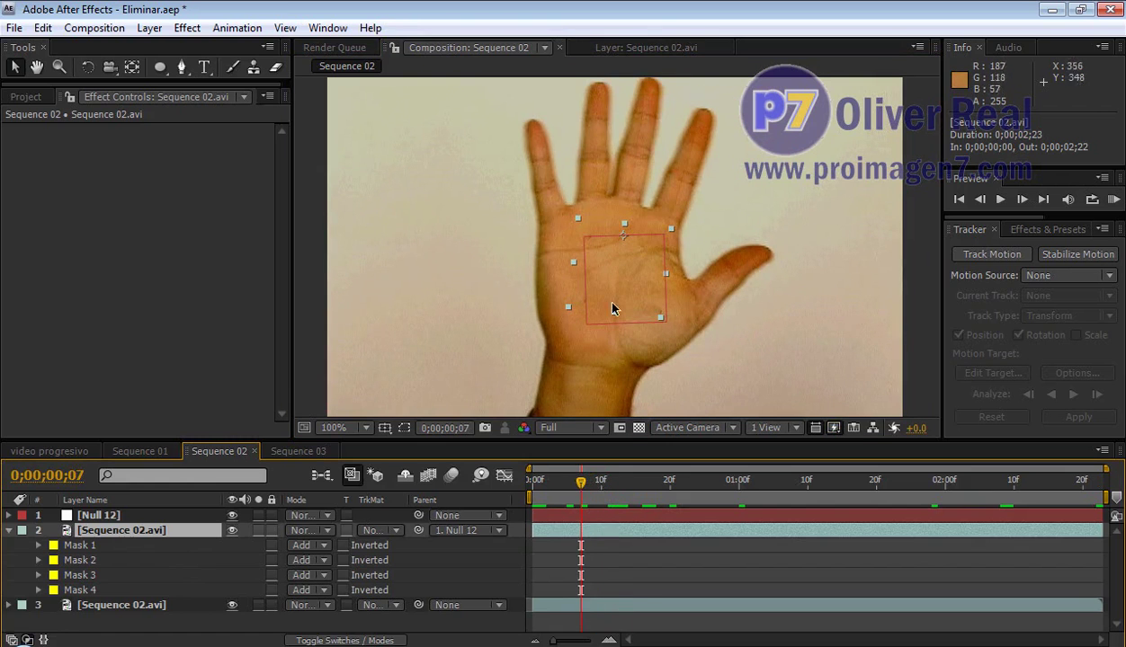
{"action": "mouse_move", "coordinate": [581, 480]}
{"action": "left_mouse_down"}
{"action": "mouse_move", "coordinate": [560, 485]}
{"action": "mouse_move", "coordinate": [580, 485]}
{"action": "left_mouse_up"}
{"action": "scroll", "coordinate": [589, 275], "scroll_direction": "up", "scroll_amount": 1}
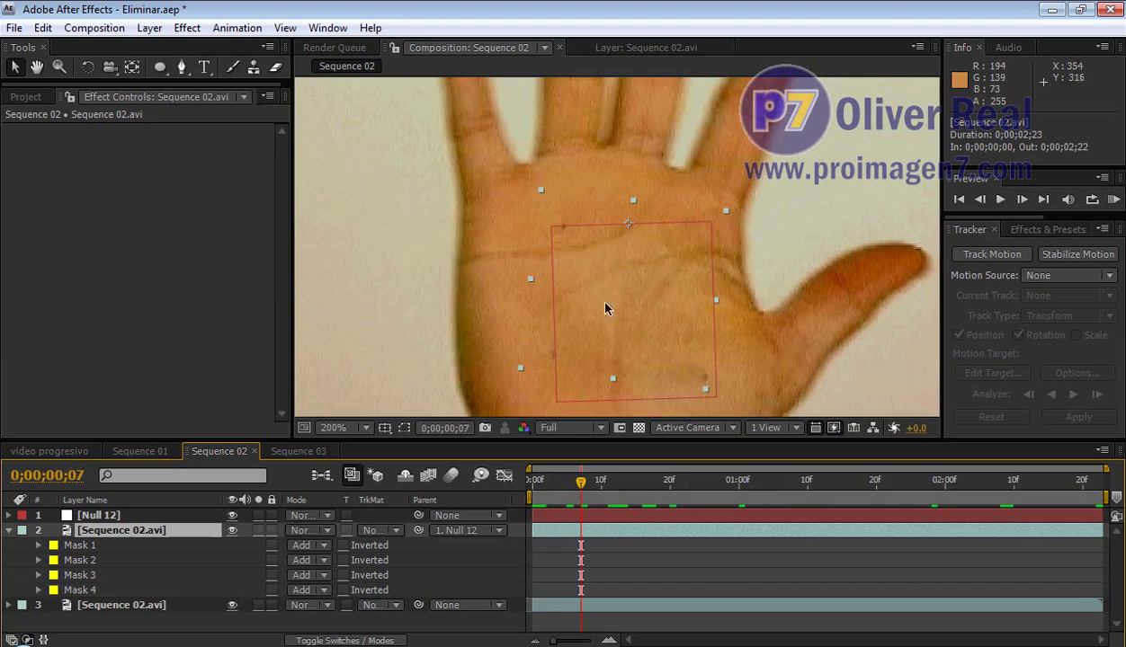
{"action": "mouse_move", "coordinate": [564, 483]}
{"action": "left_mouse_down"}
{"action": "mouse_move", "coordinate": [533, 486]}
{"action": "mouse_move", "coordinate": [745, 485]}
{"action": "left_mouse_up"}
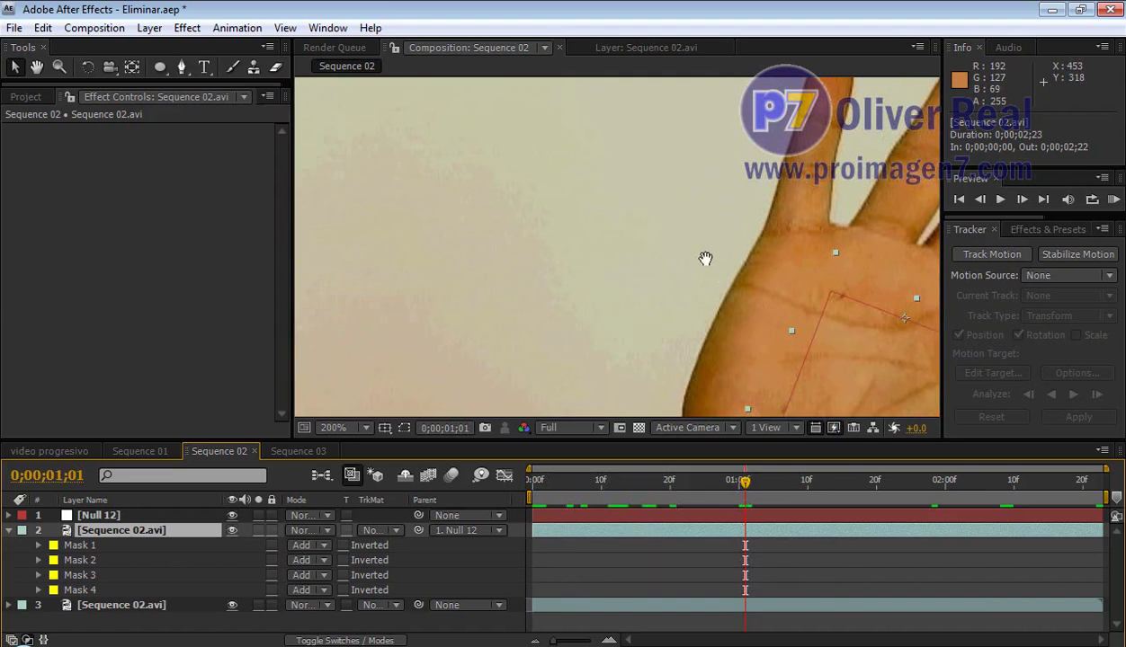
{"action": "mouse_move", "coordinate": [739, 480]}
{"action": "left_mouse_down"}
{"action": "mouse_move", "coordinate": [1027, 537]}
{"action": "mouse_move", "coordinate": [610, 537]}
{"action": "left_mouse_up"}
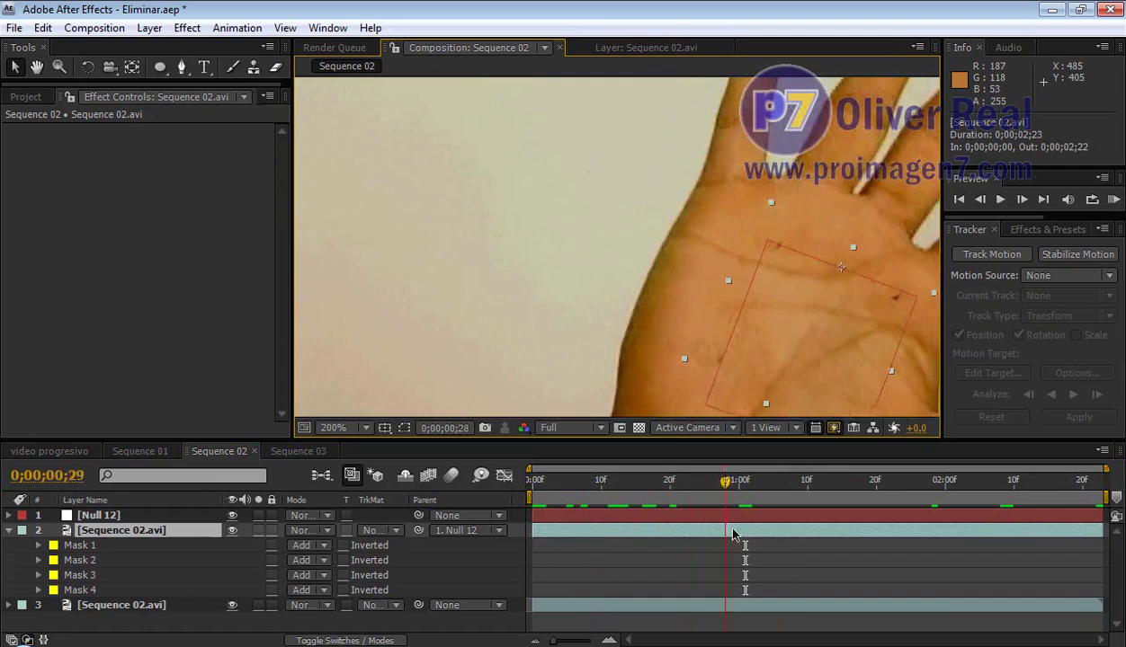
{"action": "left_click_drag", "start_coordinate": [610, 537], "coordinate": [793, 537]}
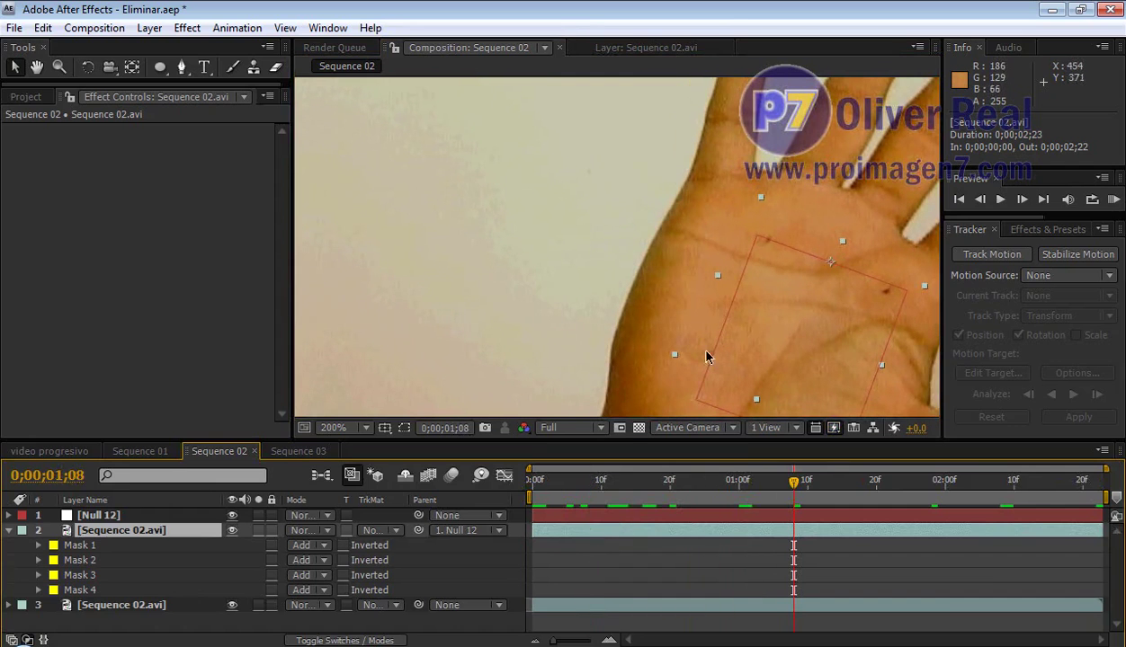
{"action": "mouse_move", "coordinate": [793, 482]}
{"action": "left_mouse_down"}
{"action": "mouse_move", "coordinate": [532, 506]}
{"action": "mouse_move", "coordinate": [615, 497]}
{"action": "mouse_move", "coordinate": [485, 491]}
{"action": "left_mouse_up"}
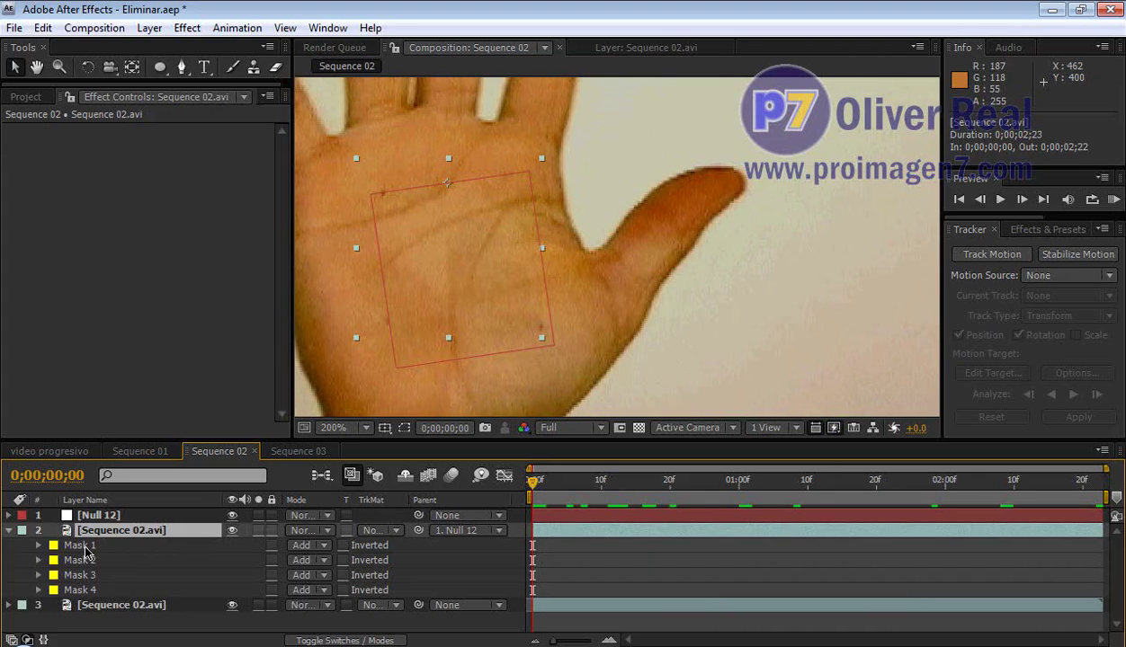
Add a Mask Path keyframe at 0;00;00;00 to Masks 1, 2, 3 and 4.
{"action": "left_click", "coordinate": [39, 546]}
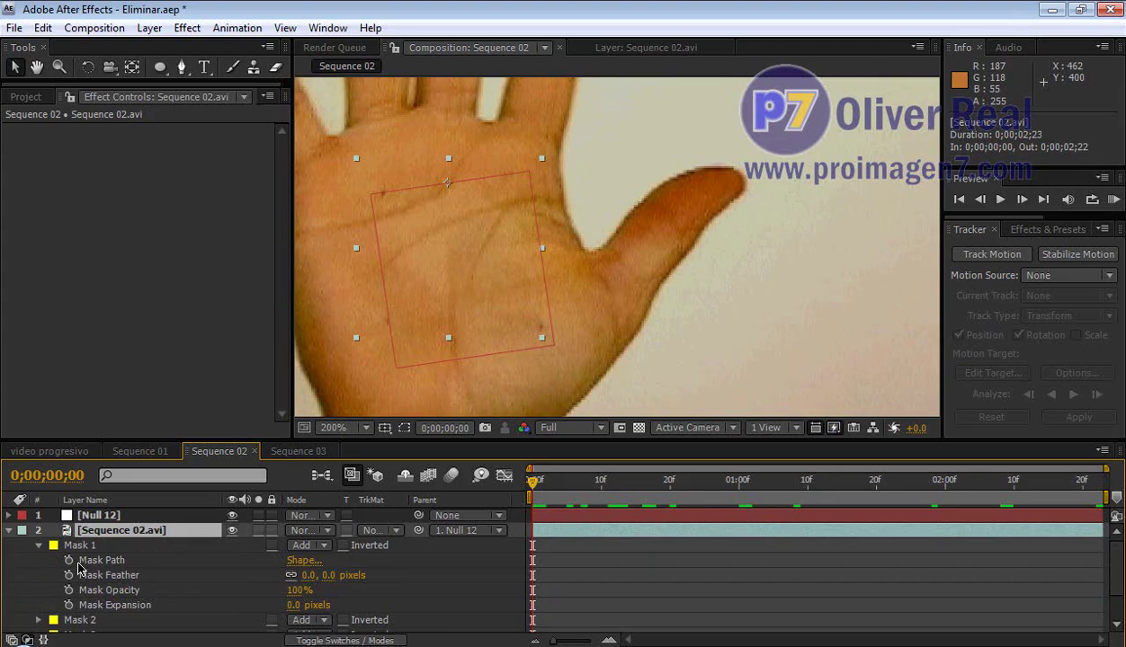
{"action": "left_click", "coordinate": [68, 561]}
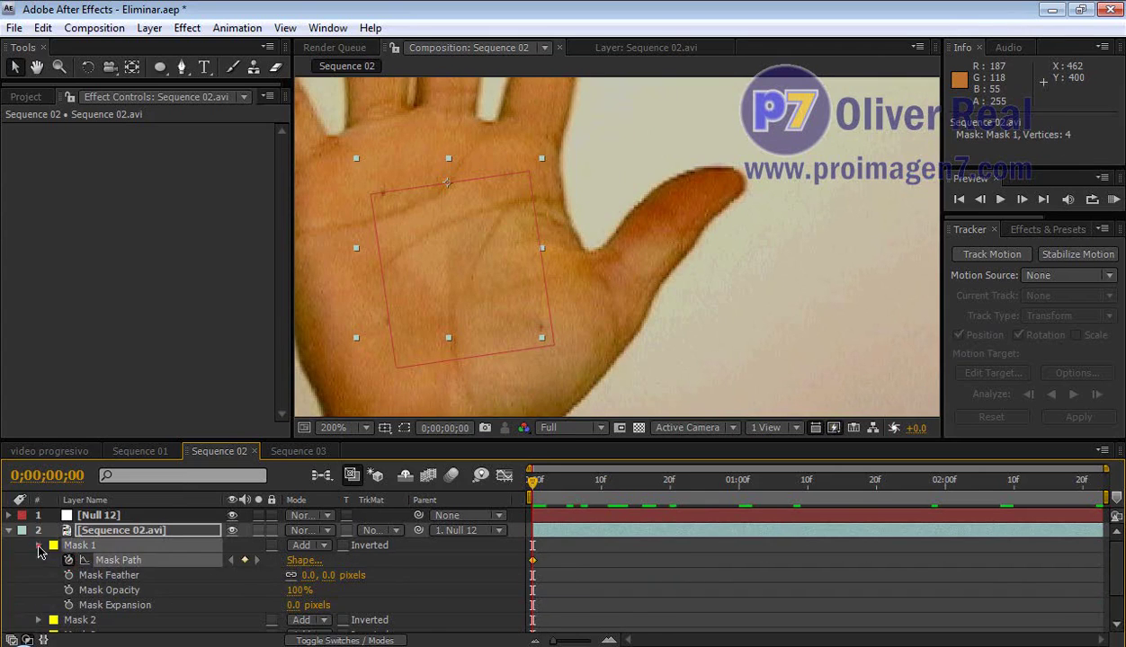
{"action": "left_click", "coordinate": [38, 545]}
{"action": "left_click", "coordinate": [39, 560]}
{"action": "left_click", "coordinate": [68, 576]}
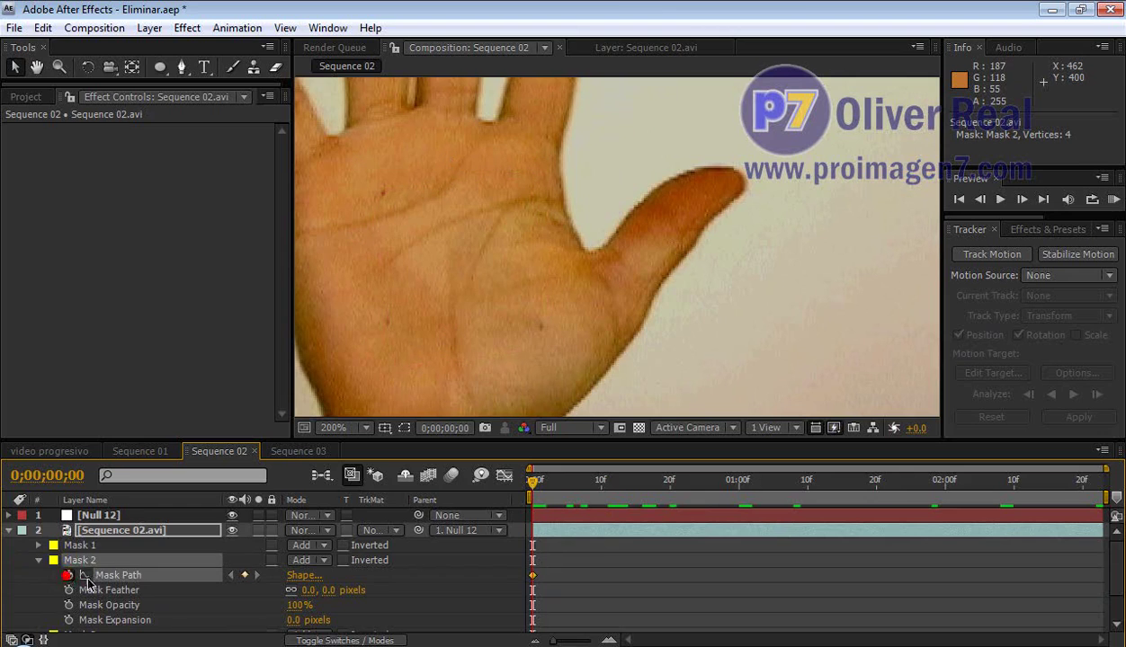
{"action": "left_click", "coordinate": [39, 560]}
{"action": "left_click", "coordinate": [38, 575]}
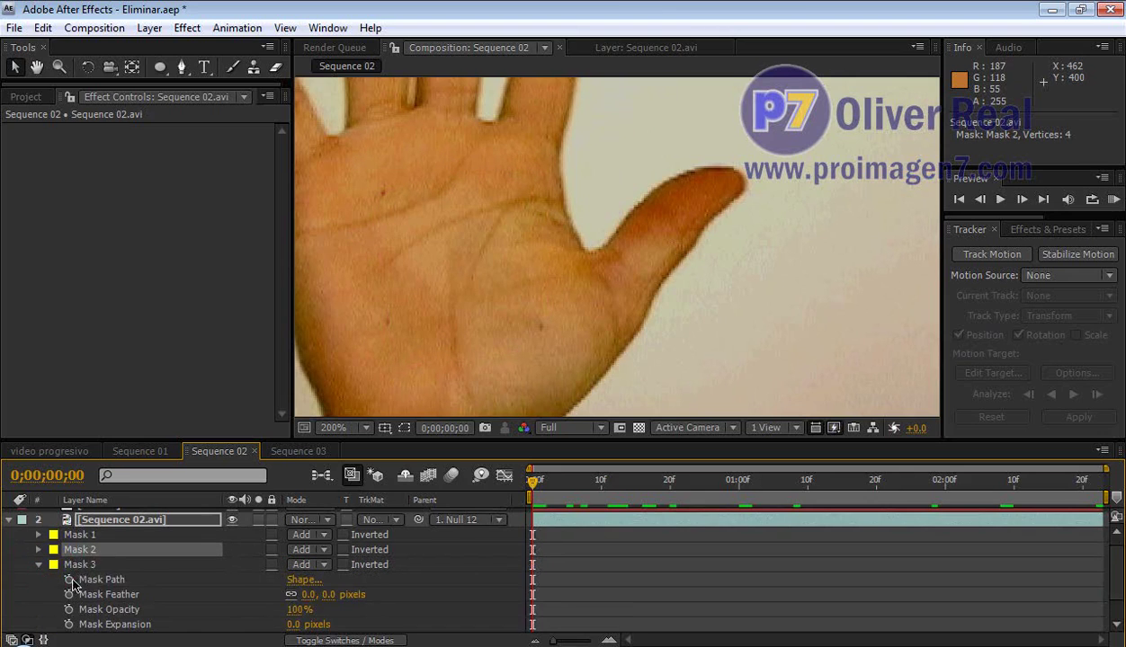
{"action": "left_click", "coordinate": [68, 580]}
{"action": "left_click", "coordinate": [38, 564]}
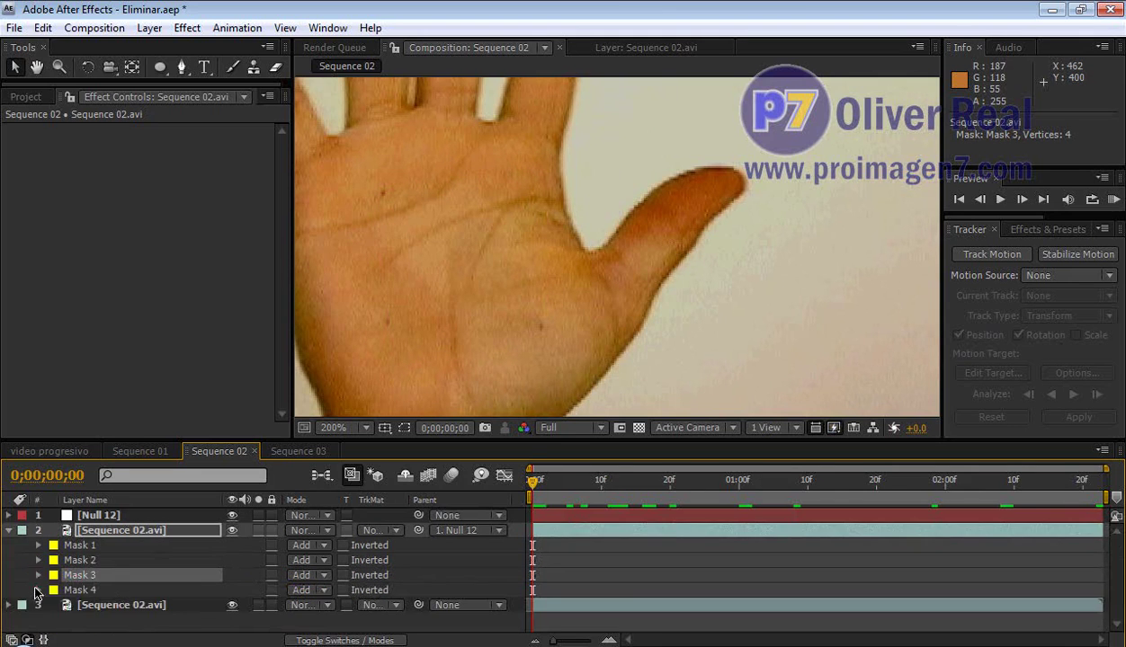
{"action": "left_click", "coordinate": [39, 589]}
{"action": "left_click", "coordinate": [69, 580]}
{"action": "left_click", "coordinate": [36, 566]}
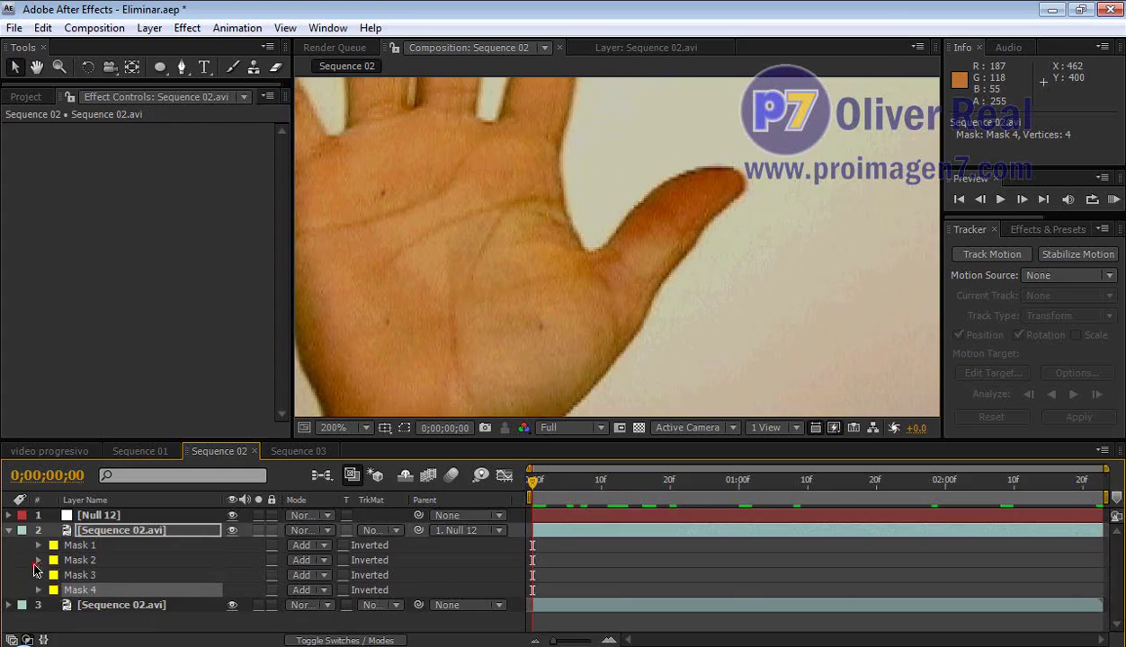
Show only the layer's animated properties (U) and enlarge the Timeline panel.
{"action": "left_click", "coordinate": [170, 532]}
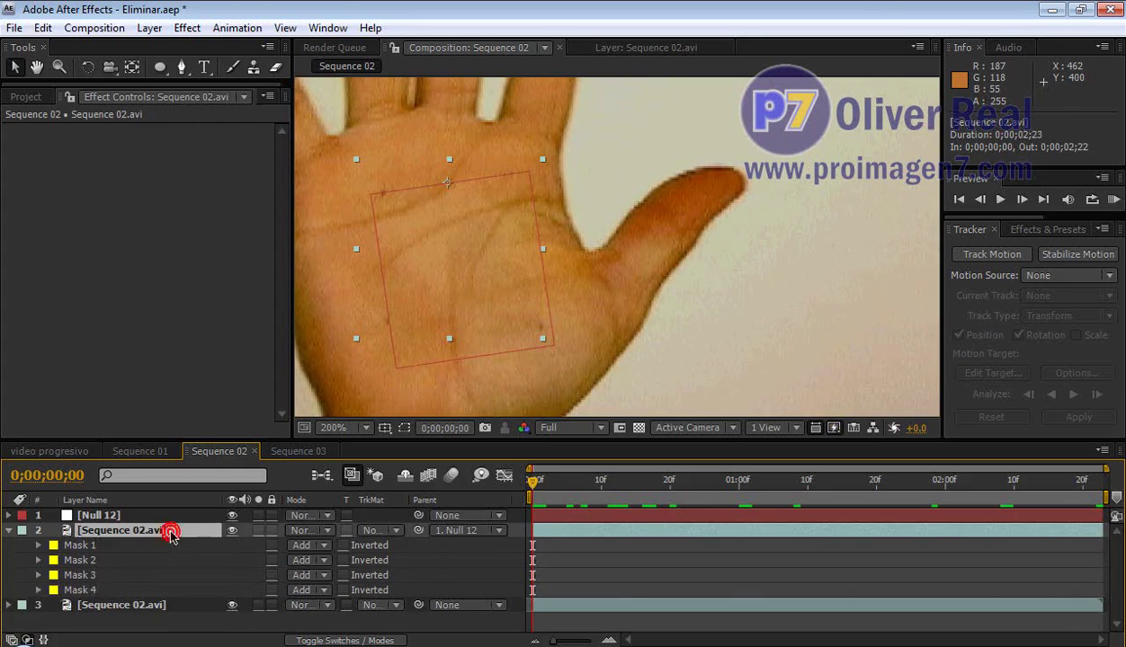
{"action": "key", "text": "u"}
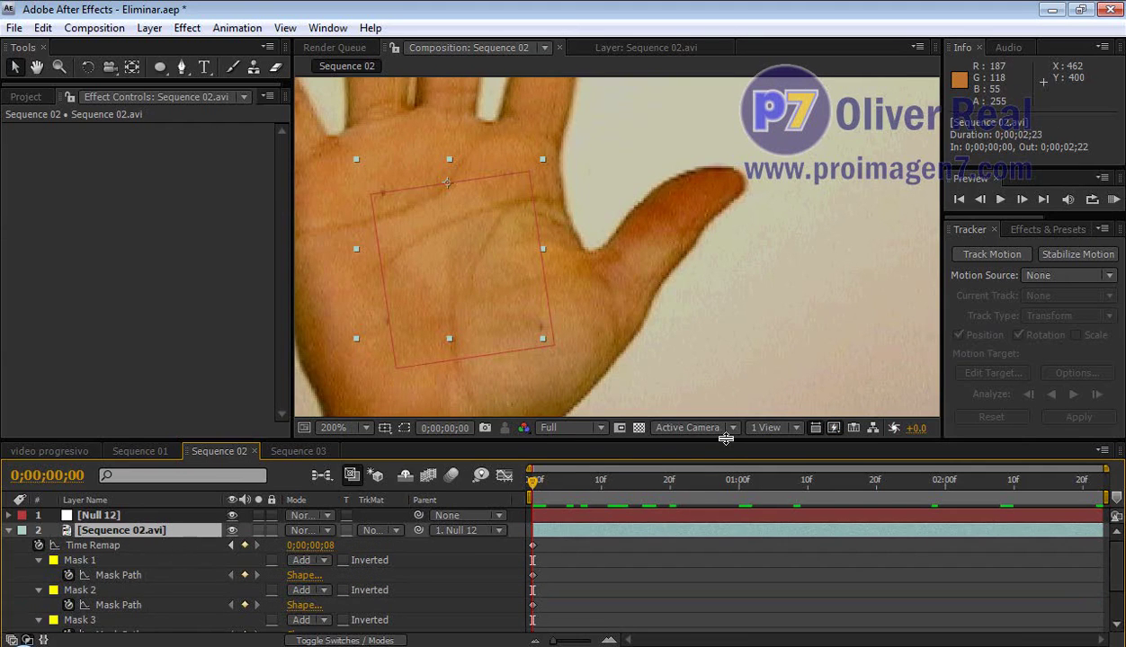
{"action": "left_click_drag", "start_coordinate": [725, 438], "coordinate": [722, 395]}
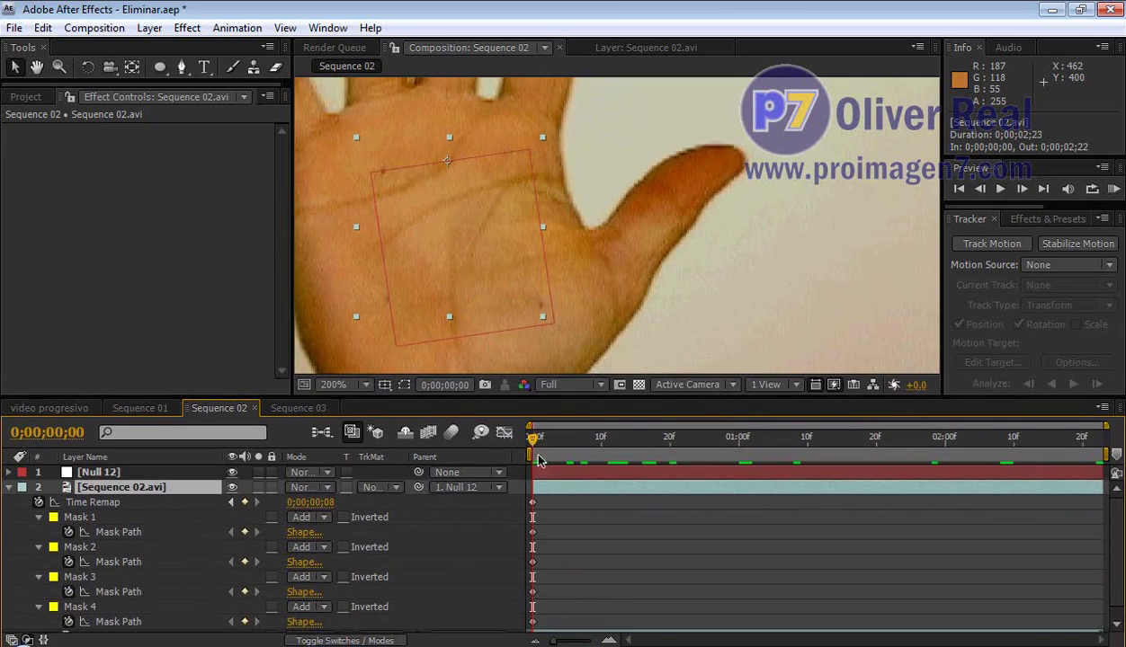
Show the mask outlines and nudge the Mask 1 and Mask 3 ellipses left onto their dots.
{"action": "left_click", "coordinate": [110, 533]}
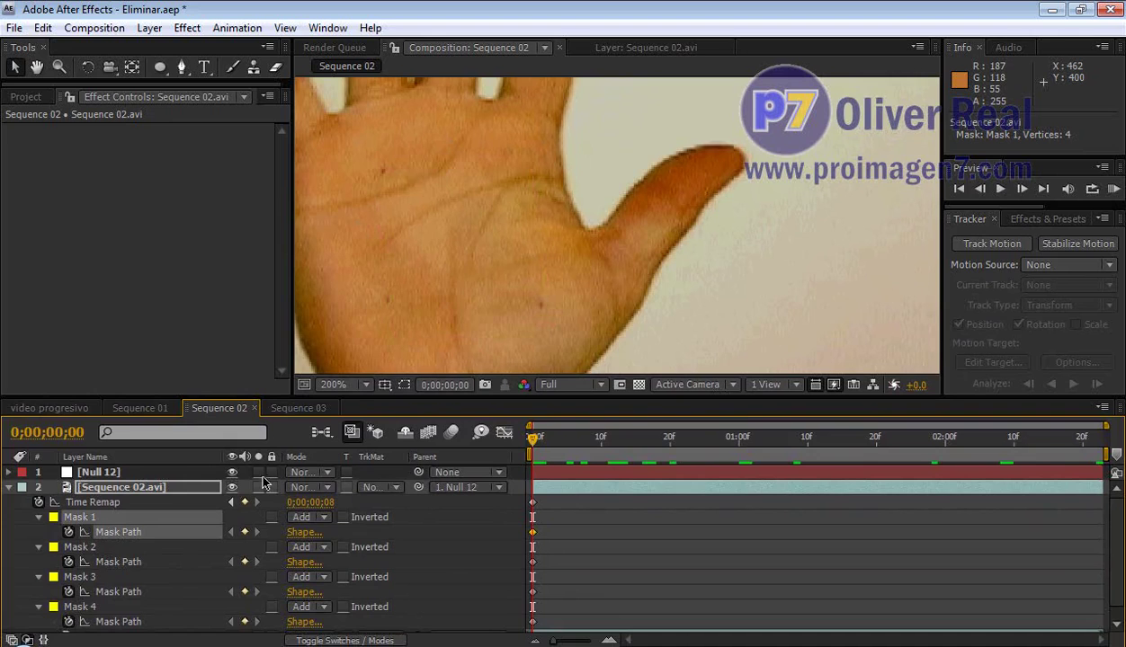
{"action": "left_click", "coordinate": [405, 385]}
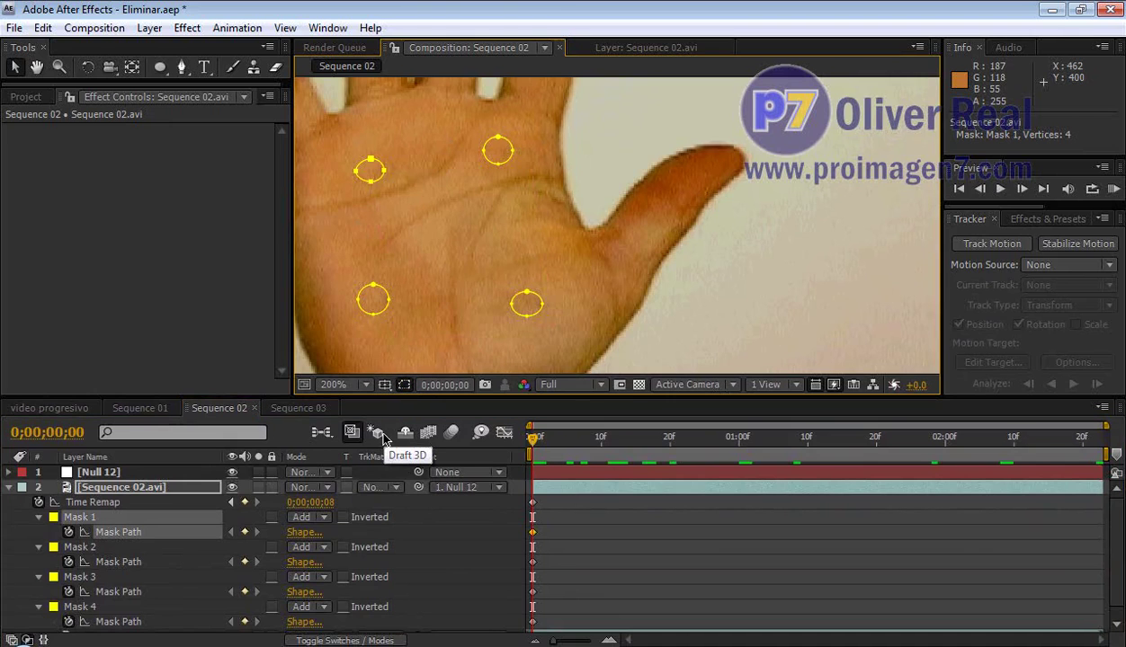
{"action": "key", "text": "Left"}
{"action": "key", "text": "Left"}
{"action": "key", "text": "Left"}
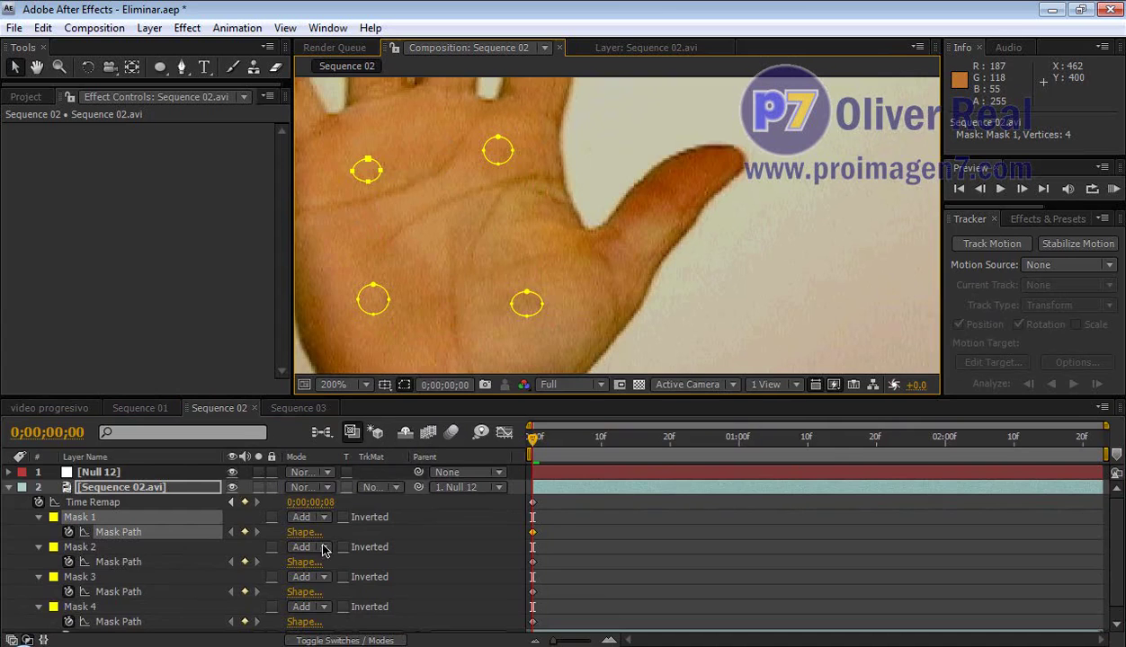
{"action": "left_click", "coordinate": [127, 563]}
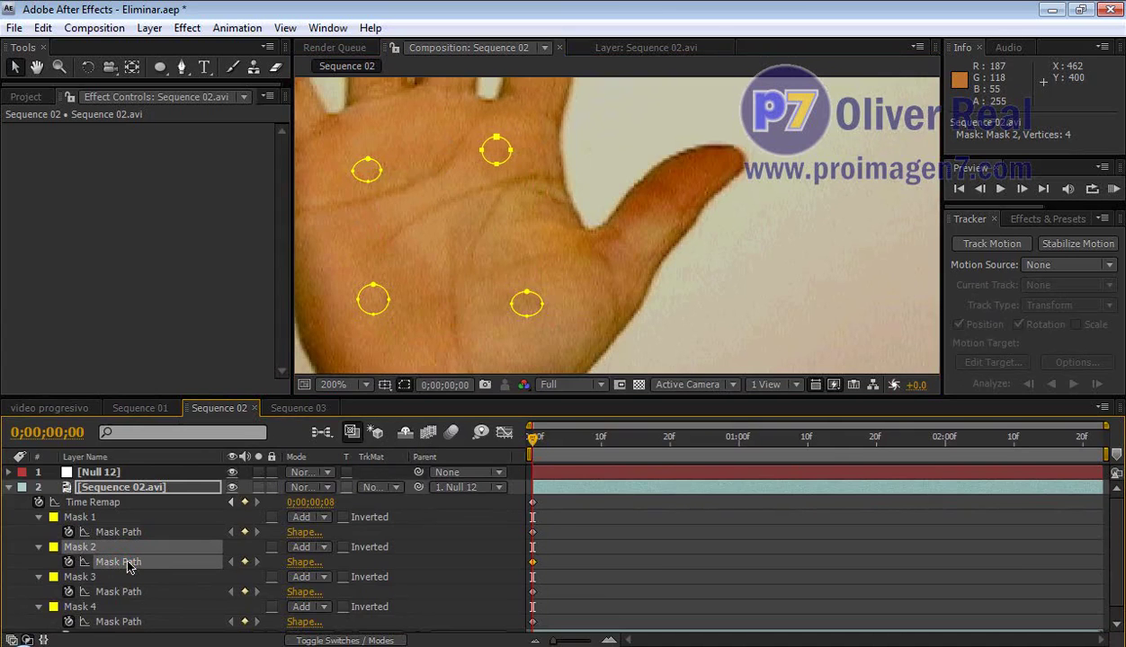
{"action": "left_click", "coordinate": [124, 591]}
{"action": "key", "text": "Left"}
{"action": "key", "text": "Left"}
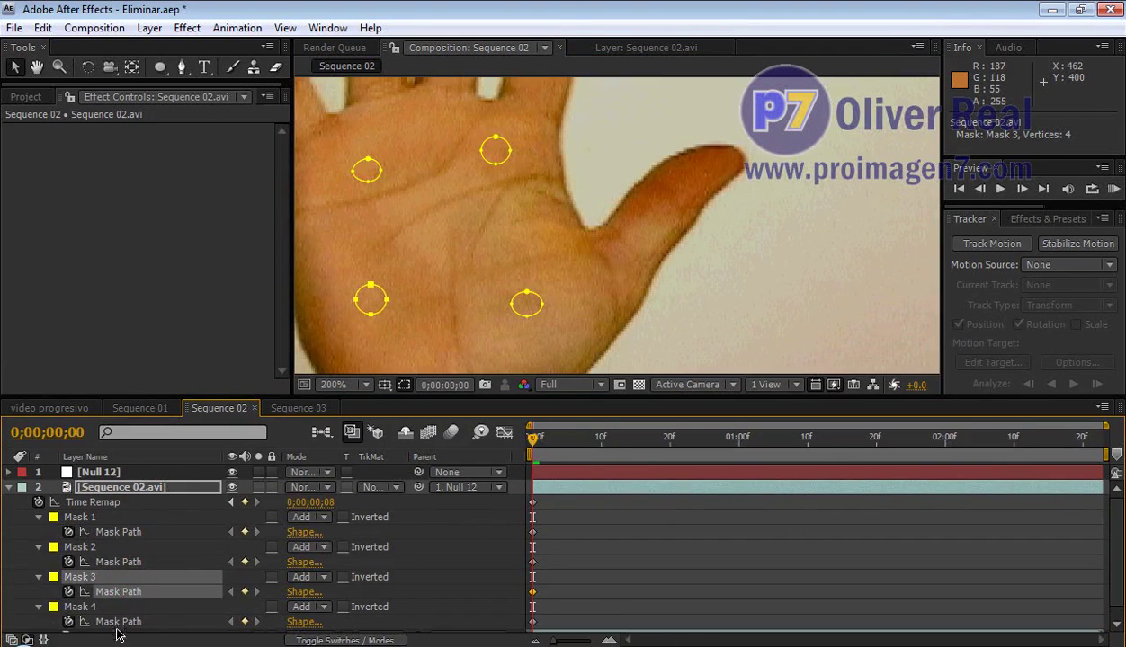
{"action": "left_click", "coordinate": [118, 622]}
{"action": "key", "text": "Left"}
{"action": "key", "text": "Left"}
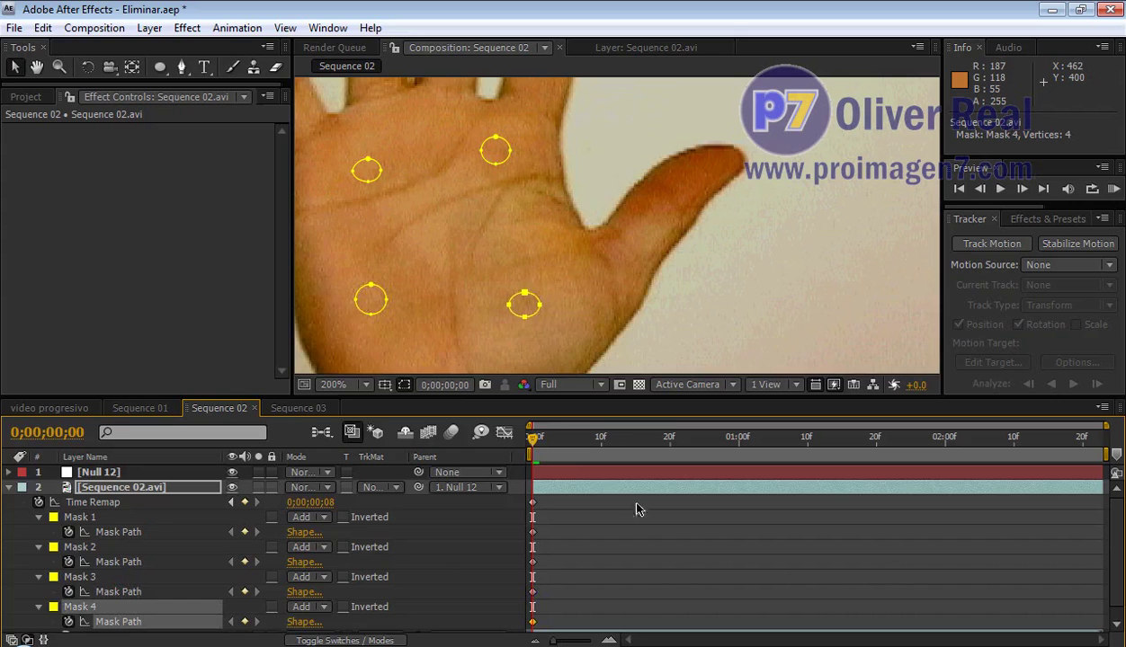
At frames 7 and 10, check the palm and nudge Mask 4's ellipse onto its dot.
{"action": "left_click_drag", "start_coordinate": [537, 444], "coordinate": [580, 439]}
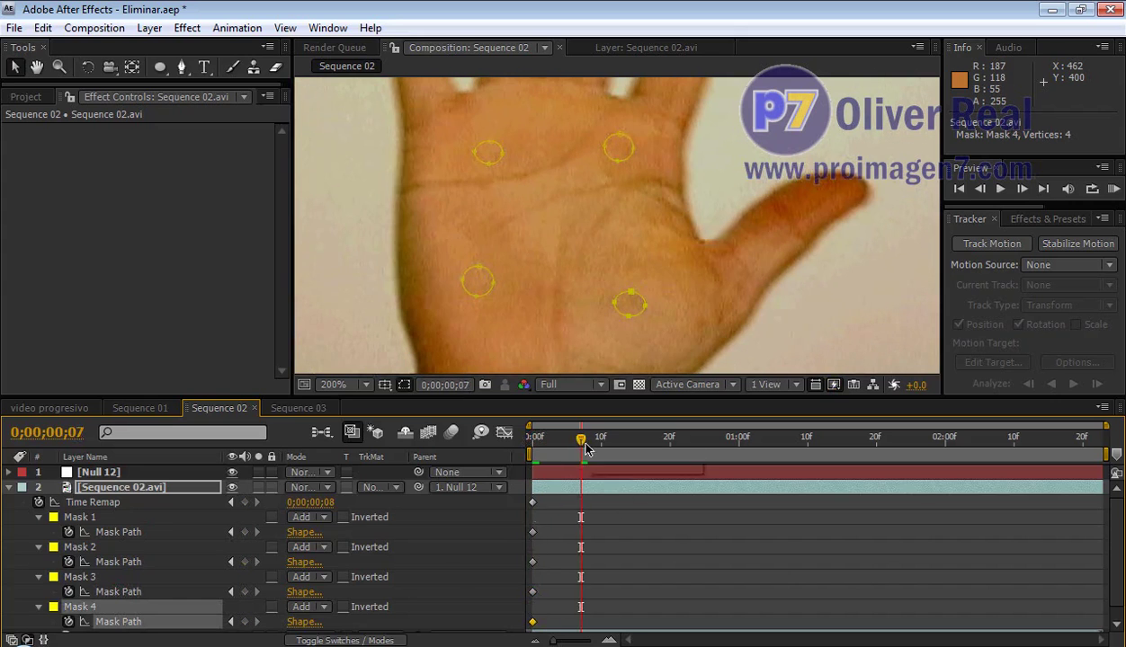
{"action": "left_click", "coordinate": [403, 383]}
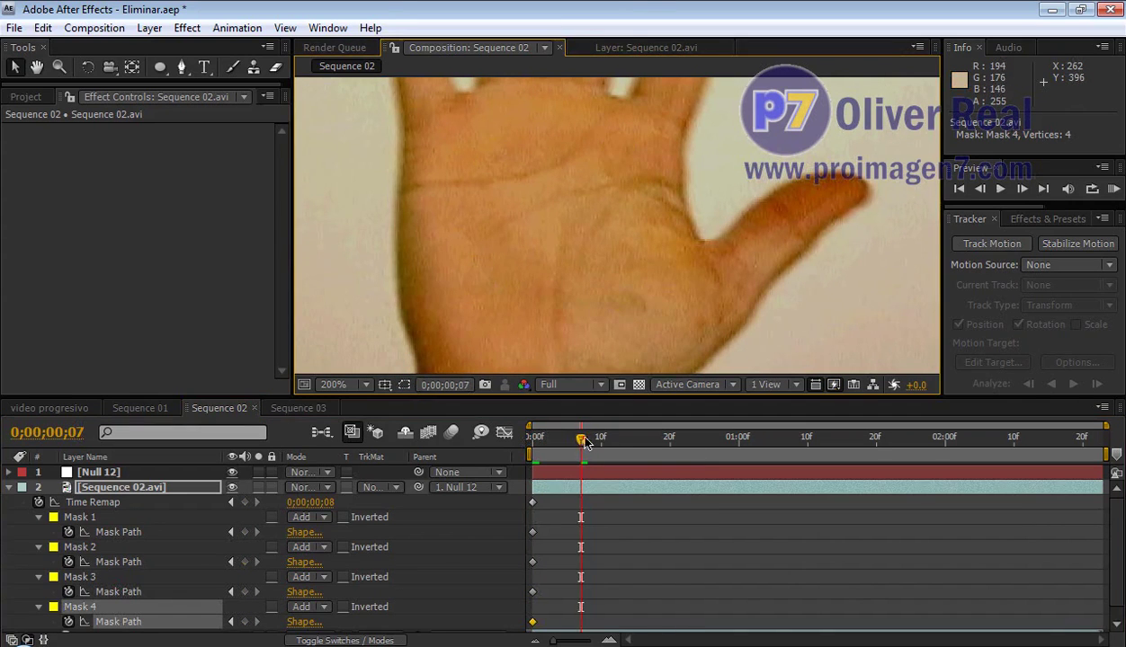
{"action": "left_click_drag", "start_coordinate": [581, 440], "coordinate": [600, 439]}
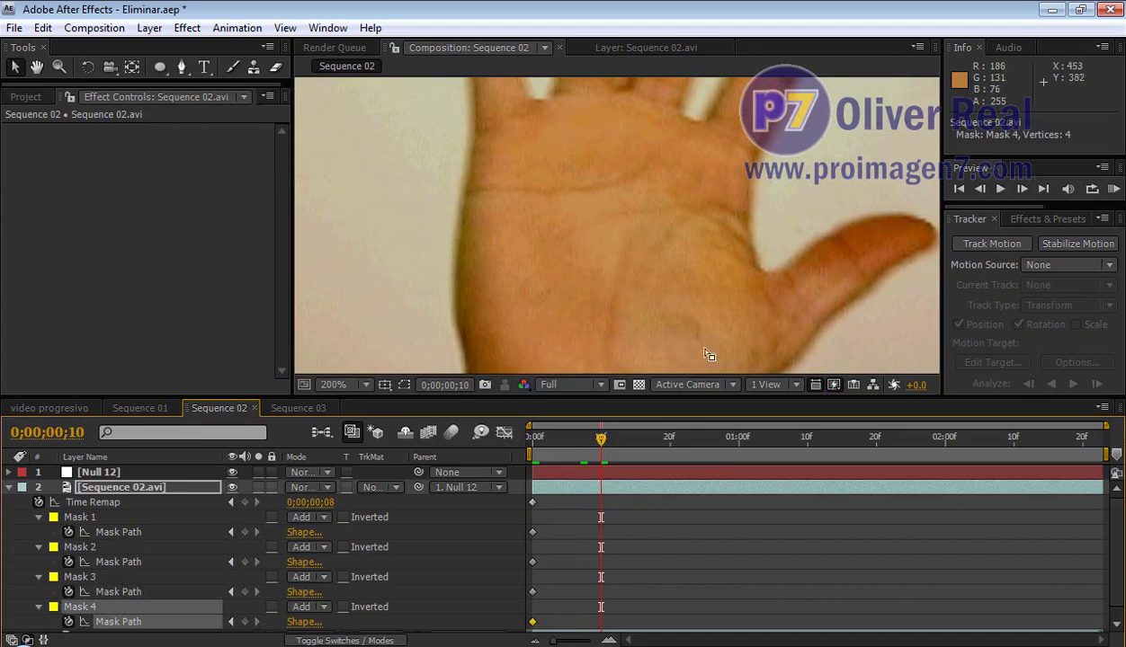
{"action": "left_click", "coordinate": [403, 384]}
{"action": "left_click", "coordinate": [126, 623]}
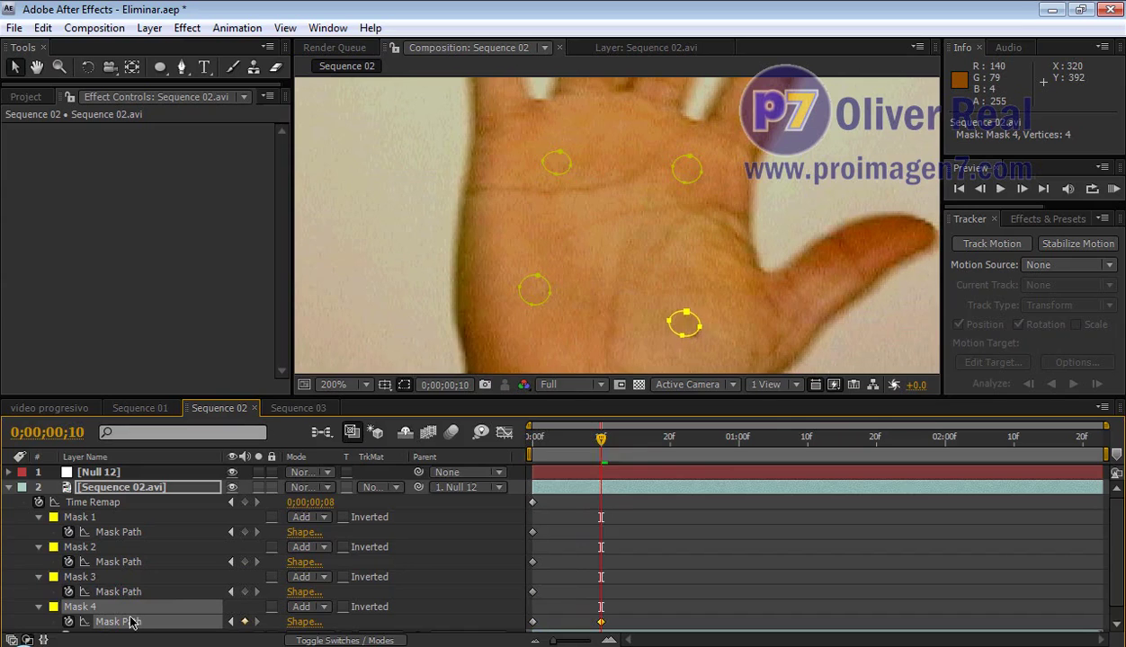
{"action": "key", "text": "Right"}
{"action": "key", "text": "Left"}
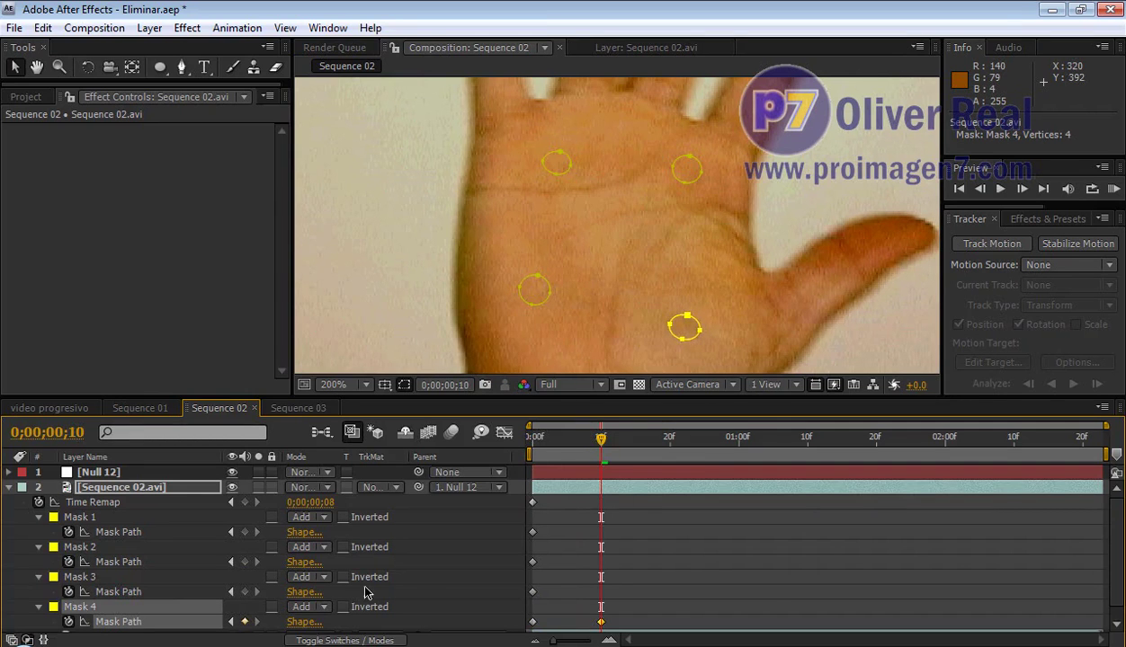
{"action": "left_click_drag", "start_coordinate": [602, 440], "coordinate": [642, 448]}
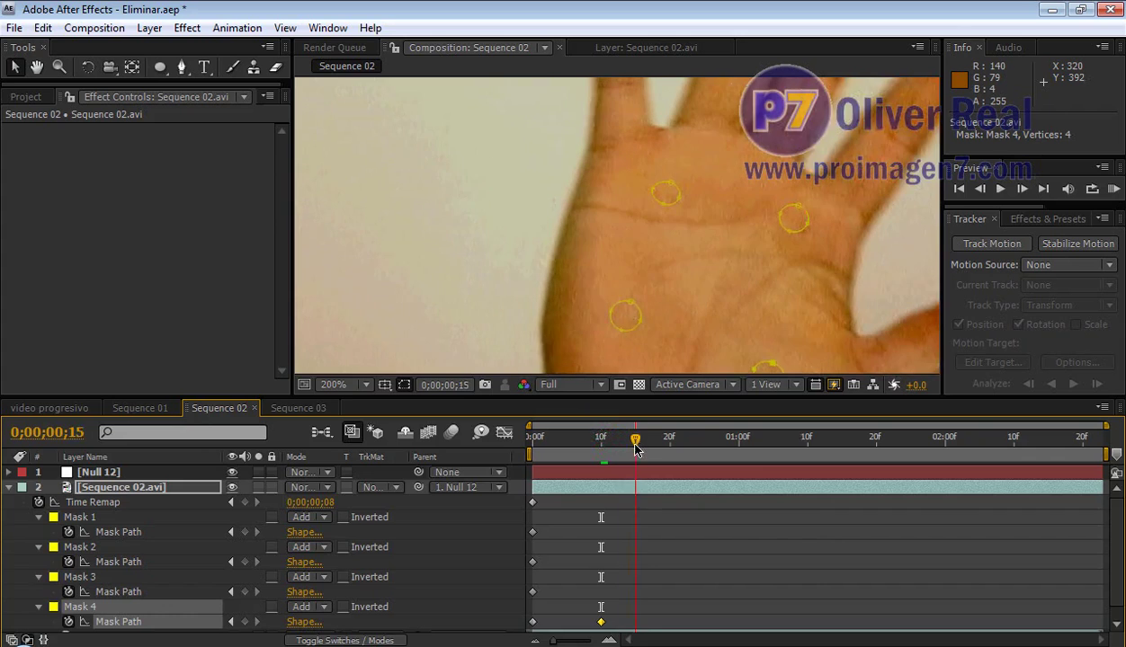
{"action": "left_click_drag", "start_coordinate": [822, 314], "coordinate": [804, 276]}
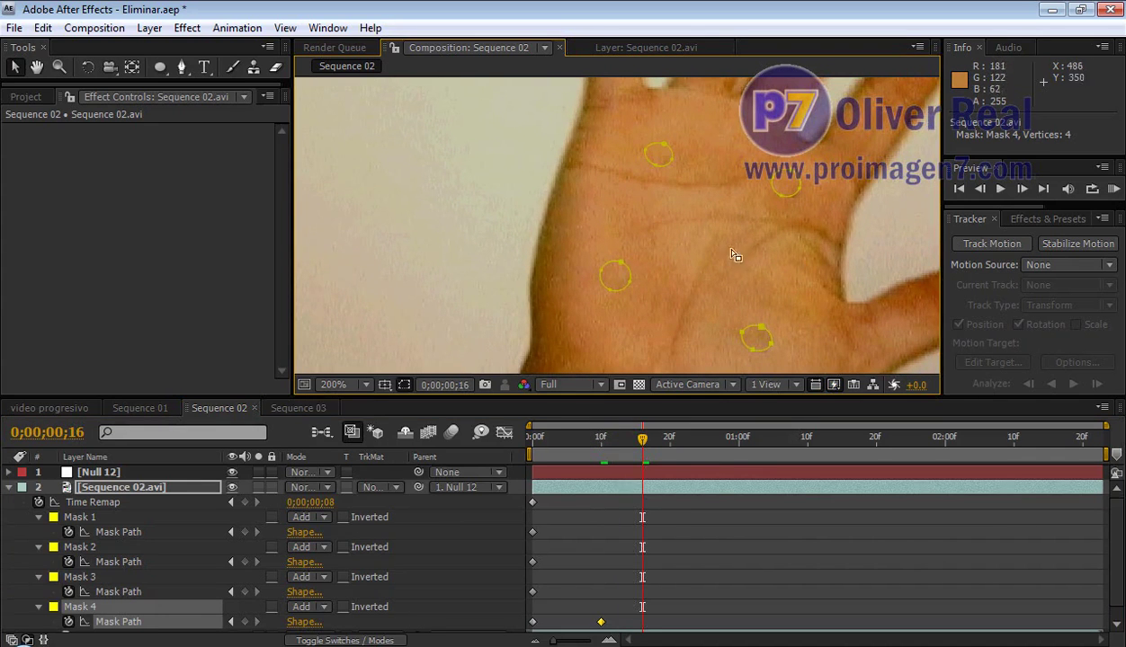
Adjust Masks 1 and 2 onto their dots at frame 16, then review frames around 21.
{"action": "left_click", "coordinate": [148, 539]}
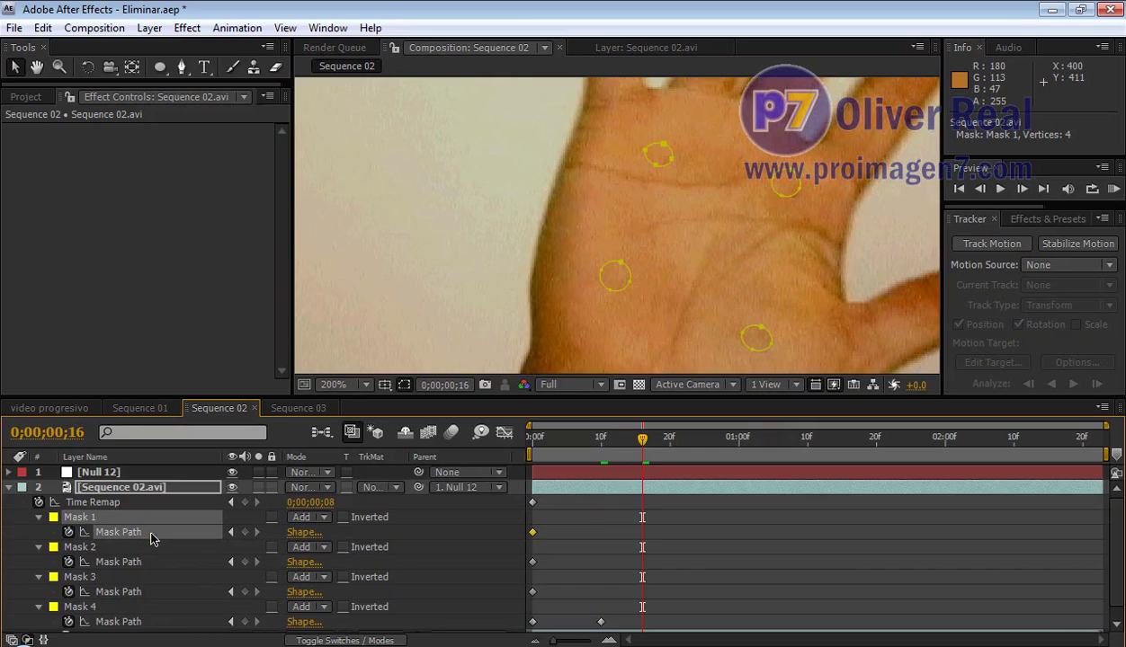
{"action": "key", "text": "alt+shift+m"}
{"action": "left_click", "coordinate": [139, 561]}
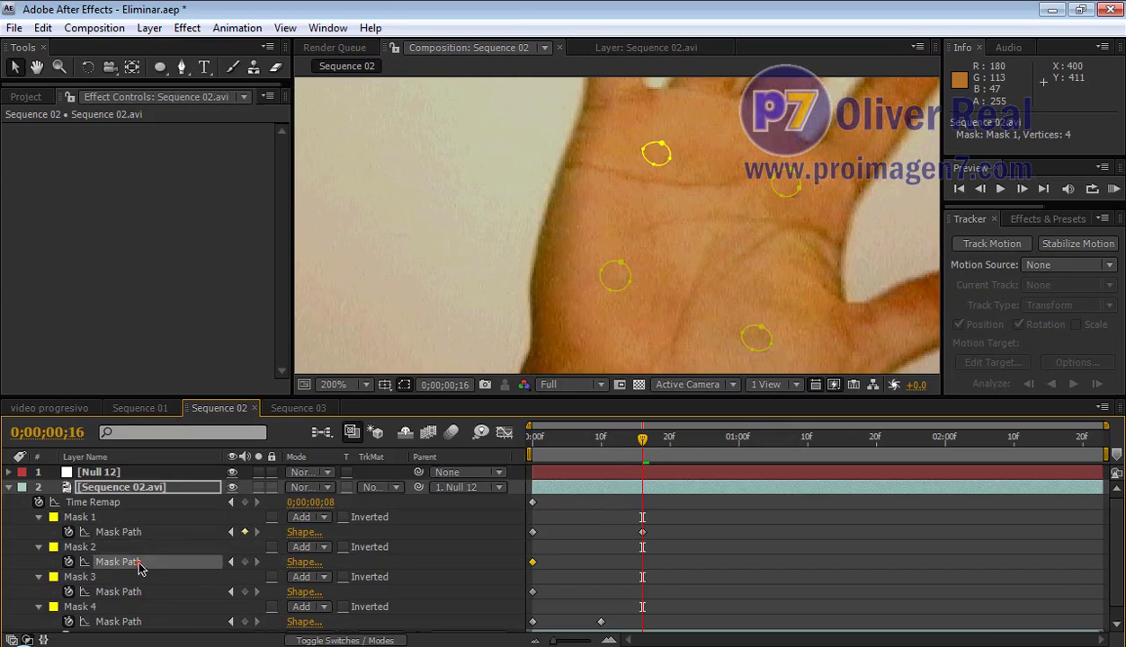
{"action": "key", "text": "Right"}
{"action": "key", "text": "Right"}
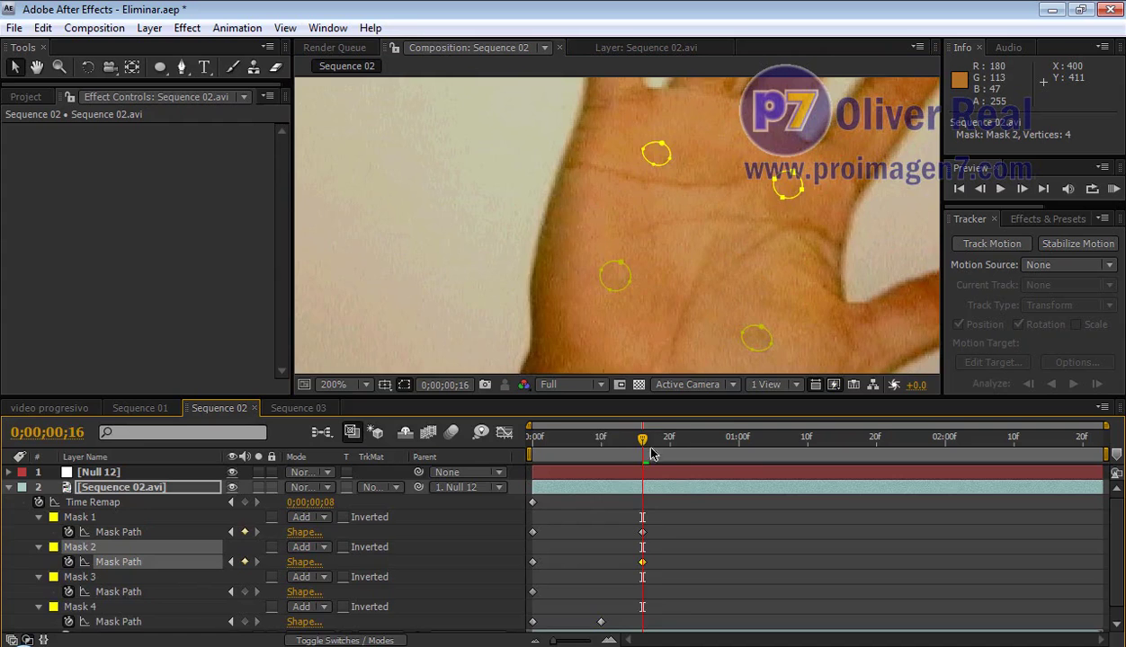
{"action": "left_click_drag", "start_coordinate": [645, 447], "coordinate": [681, 446]}
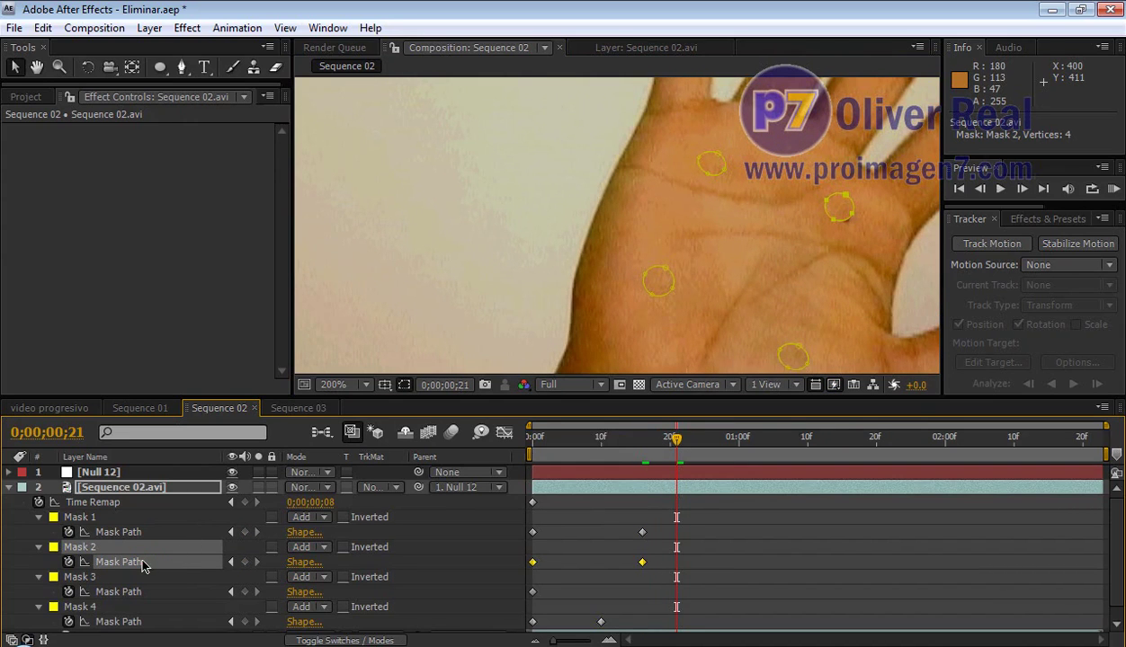
{"action": "left_click_drag", "start_coordinate": [676, 447], "coordinate": [890, 460]}
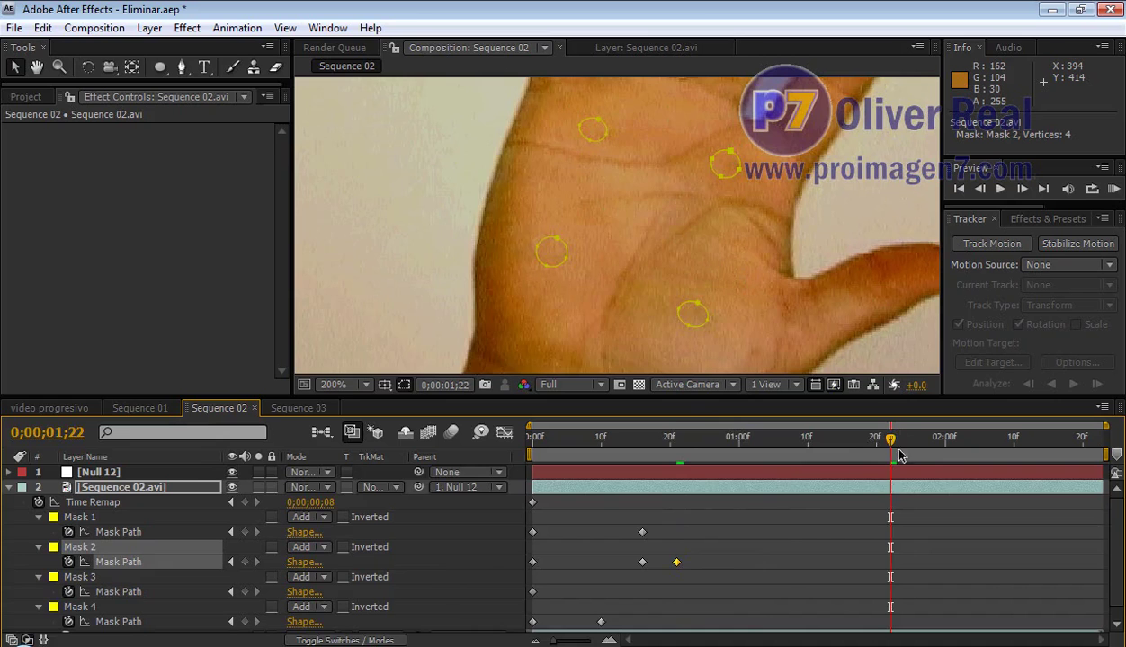
Keyframe all four Mask Paths at 0;00;01;28, removing an accidental Time Remap keyframe.
{"action": "left_click_drag", "start_coordinate": [889, 440], "coordinate": [931, 441]}
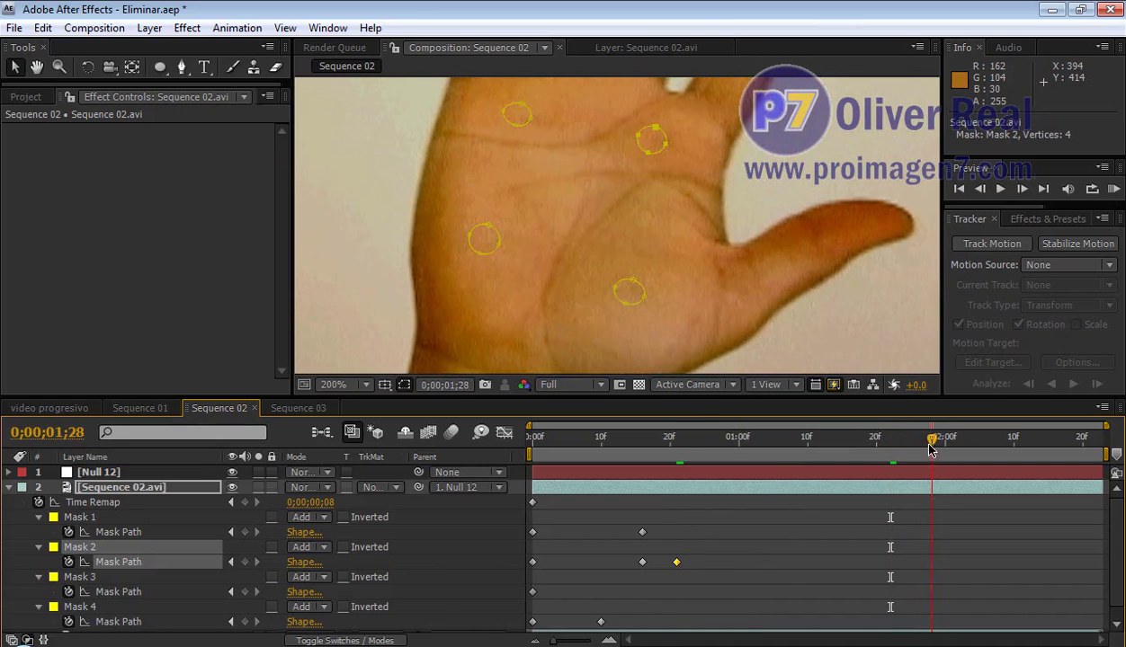
{"action": "left_click", "coordinate": [245, 502]}
{"action": "left_click", "coordinate": [245, 531]}
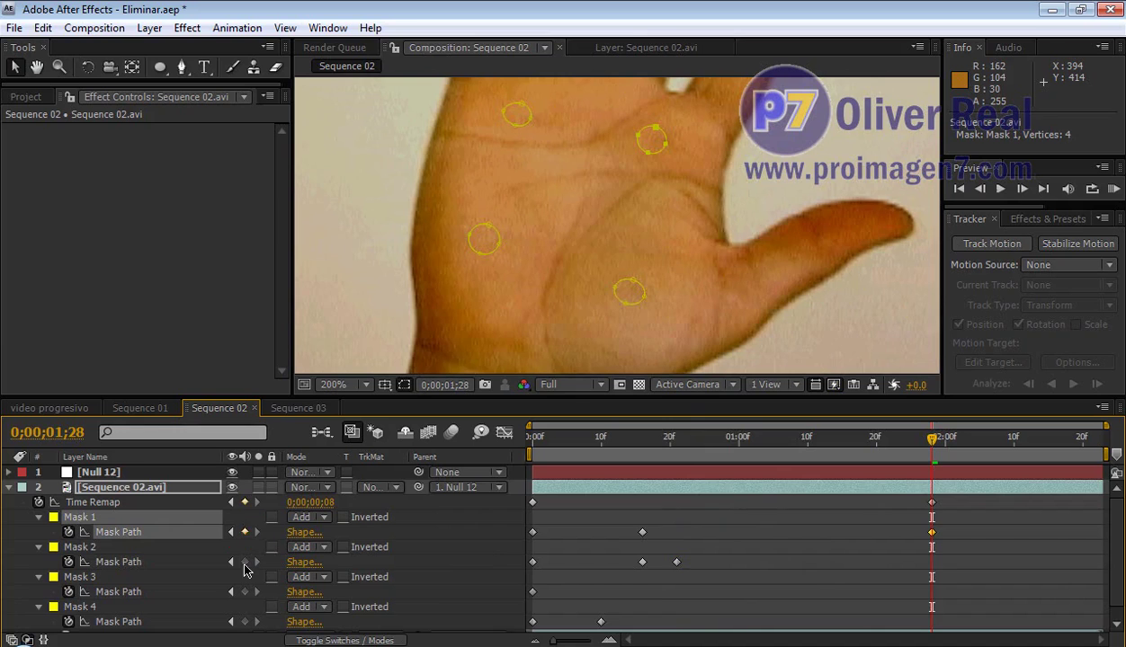
{"action": "left_click", "coordinate": [245, 501]}
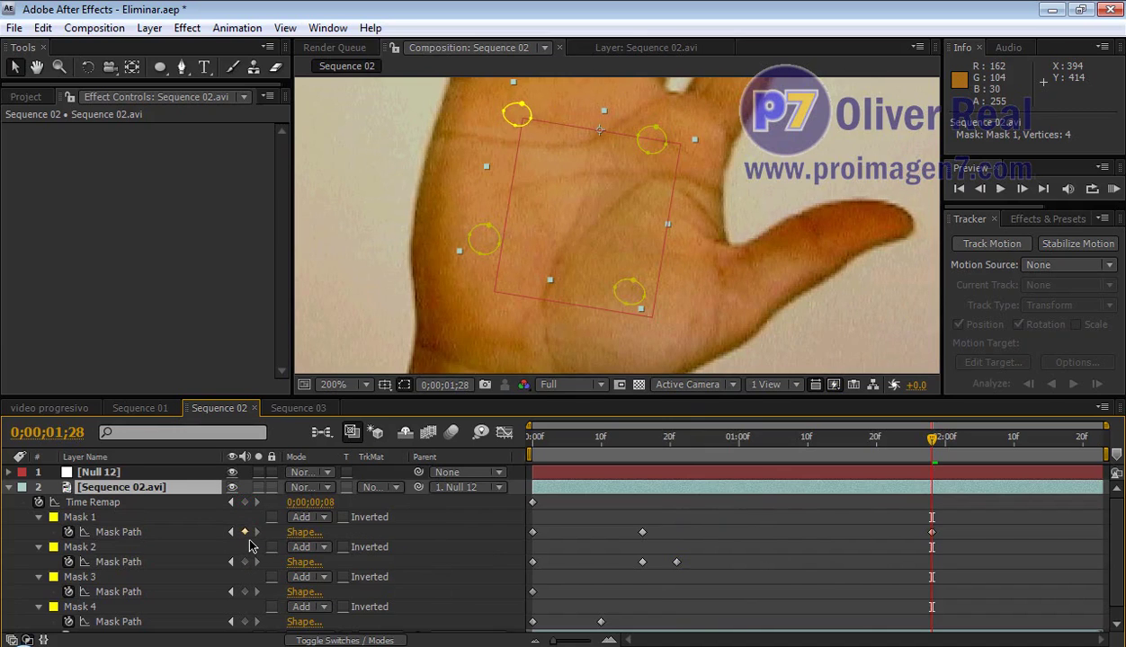
{"action": "left_click", "coordinate": [244, 561]}
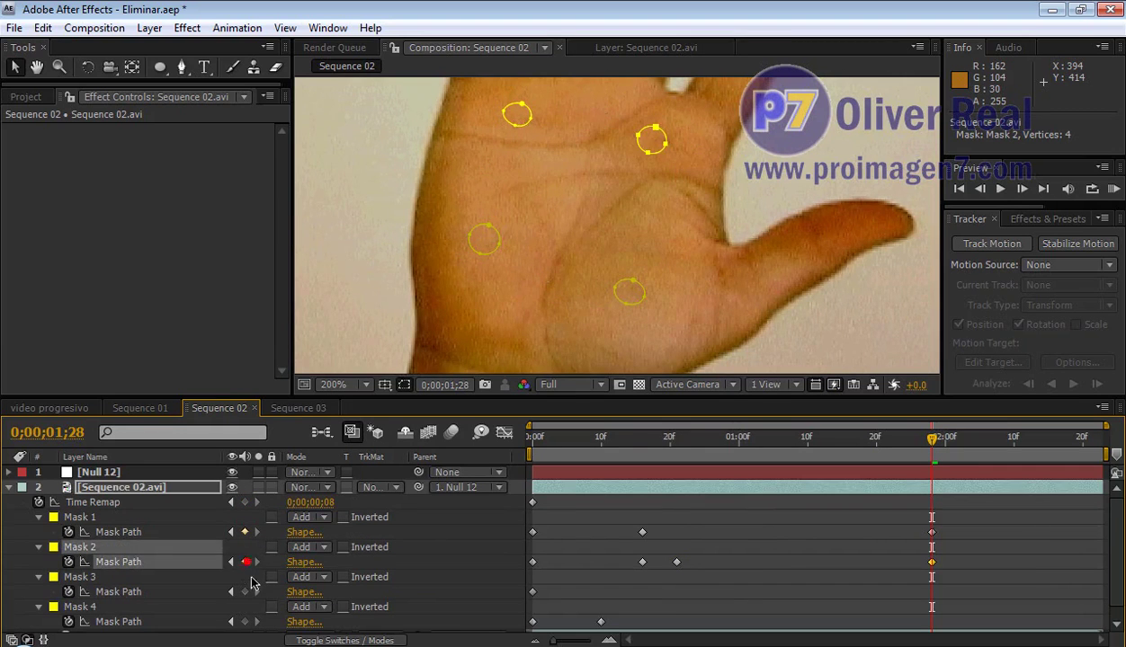
{"action": "left_click", "coordinate": [244, 592]}
{"action": "left_click", "coordinate": [245, 621]}
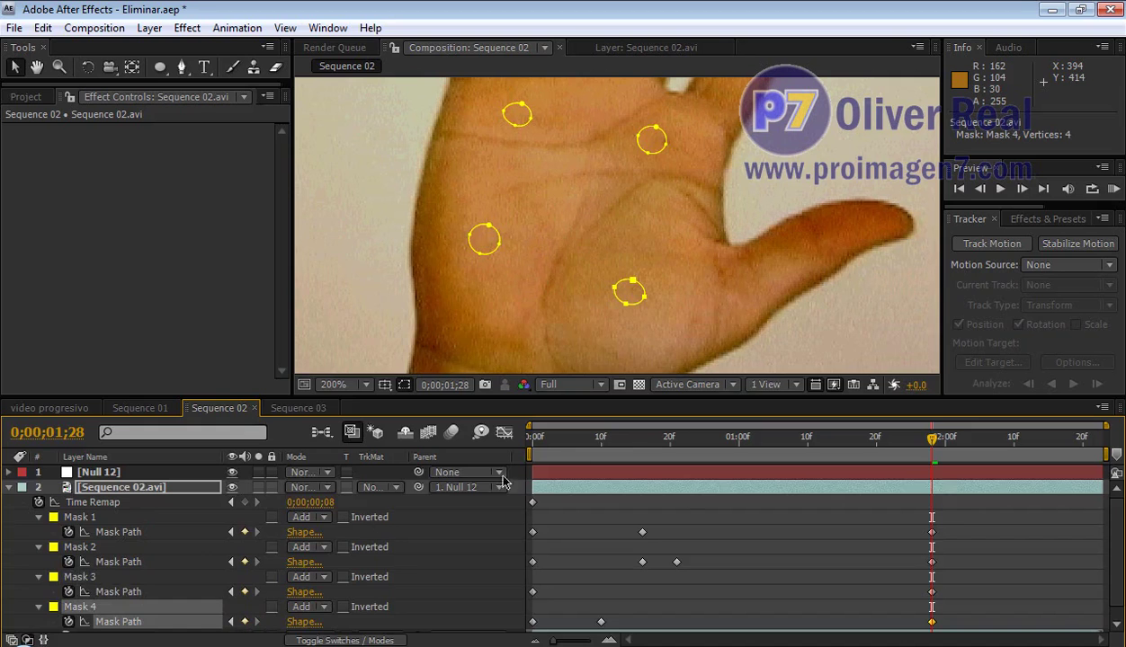
{"action": "mouse_move", "coordinate": [940, 446]}
{"action": "left_mouse_down"}
{"action": "mouse_move", "coordinate": [785, 467]}
{"action": "mouse_move", "coordinate": [987, 461]}
{"action": "left_mouse_up"}
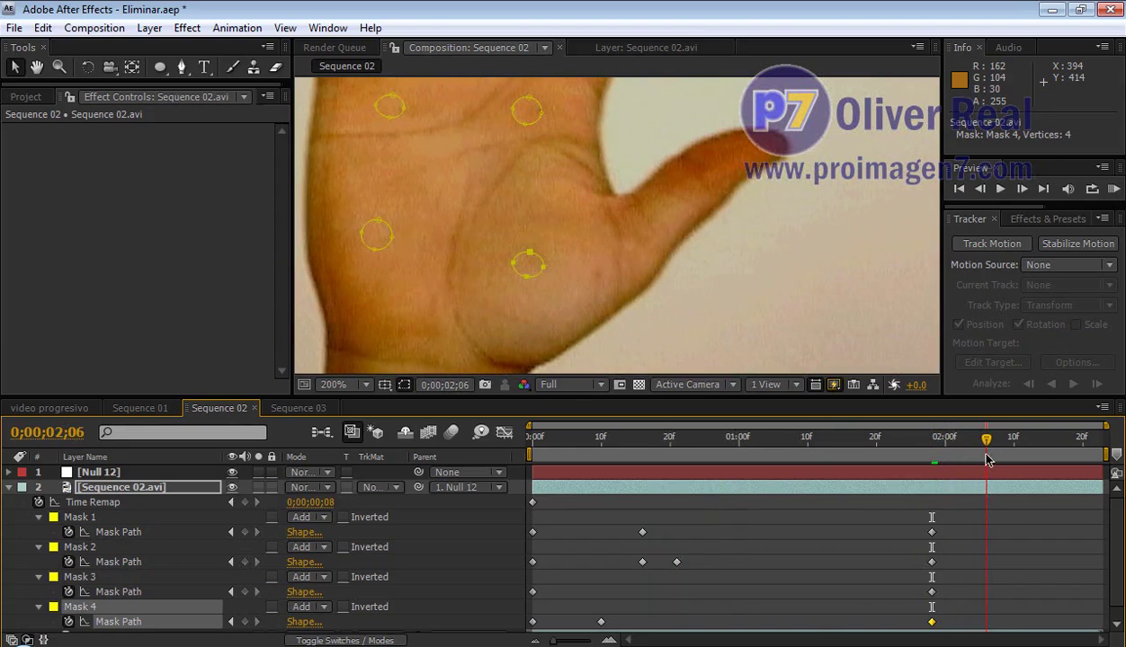
Adjust Mask 2's ellipse at 0;00;02;07 so it stays on its dot.
{"action": "left_click", "coordinate": [108, 622]}
{"action": "left_click", "coordinate": [113, 591]}
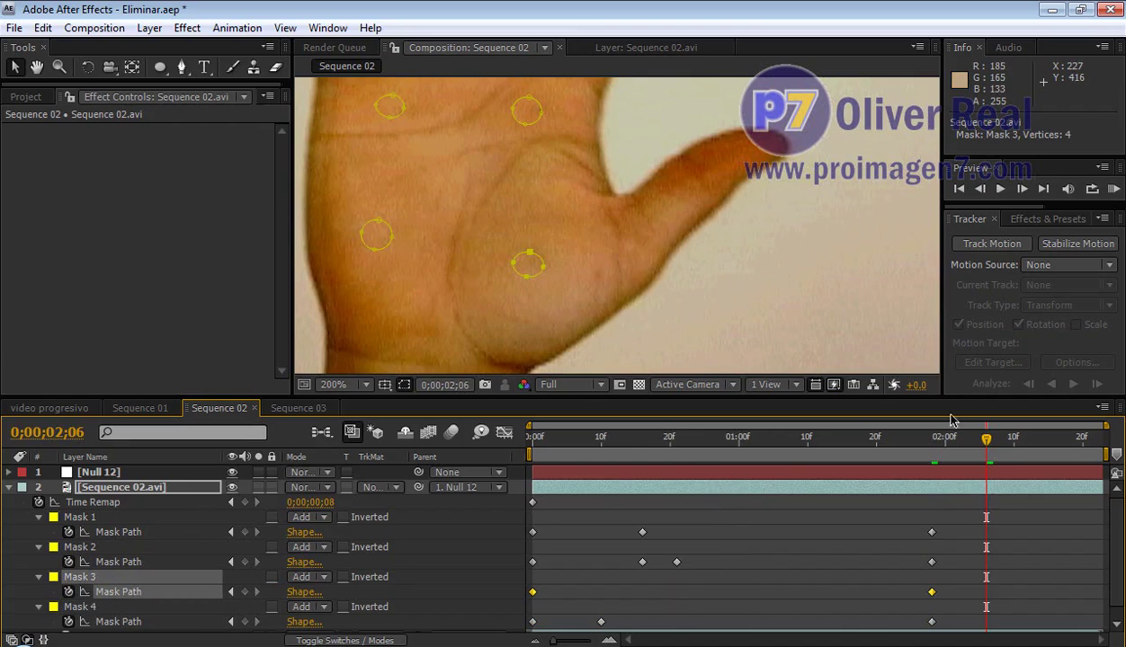
{"action": "left_click", "coordinate": [981, 447]}
{"action": "left_click", "coordinate": [126, 561]}
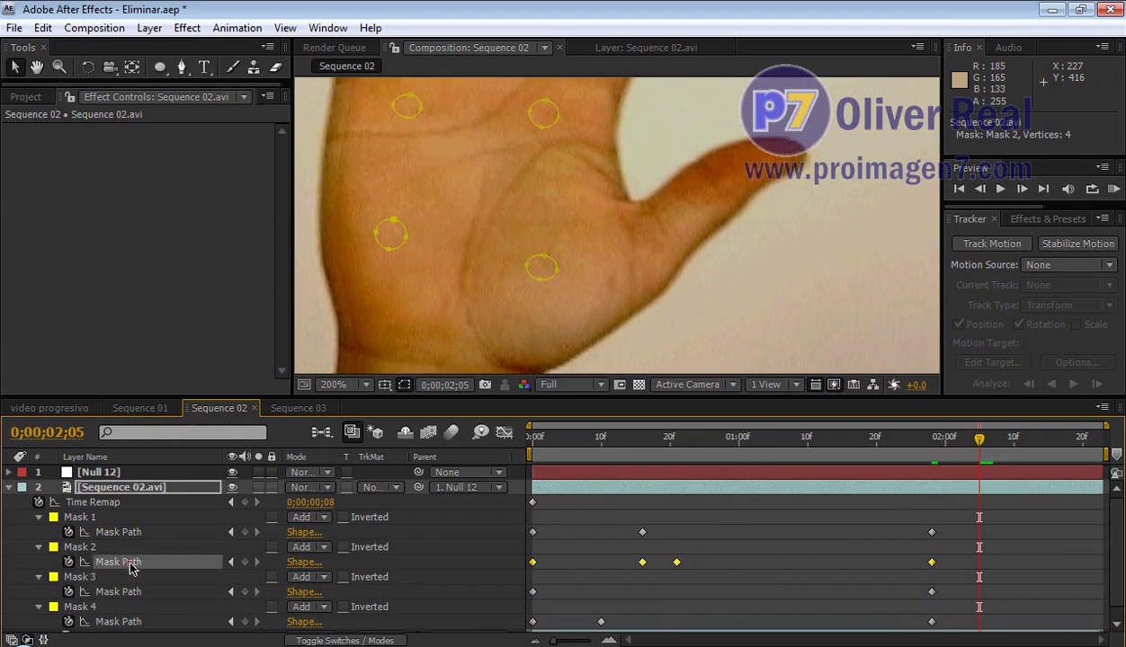
{"action": "left_click_drag", "start_coordinate": [976, 449], "coordinate": [992, 449]}
{"action": "key", "text": "alt+shift+m"}
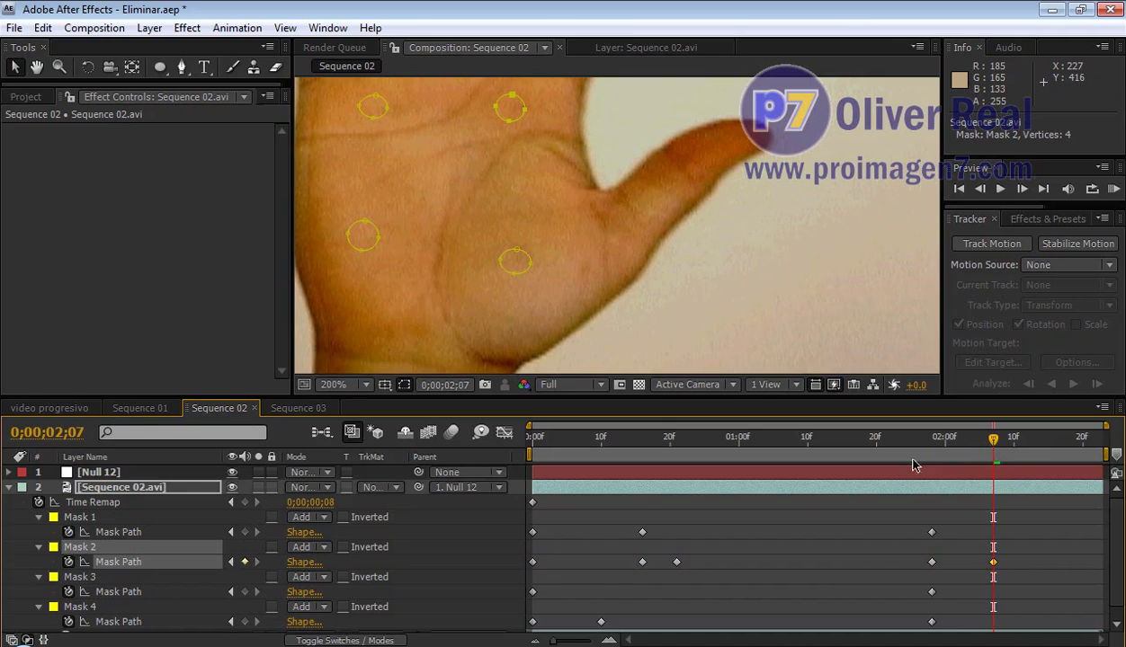
{"action": "mouse_move", "coordinate": [994, 443]}
{"action": "left_mouse_down"}
{"action": "mouse_move", "coordinate": [1014, 447]}
{"action": "mouse_move", "coordinate": [992, 448]}
{"action": "left_mouse_up"}
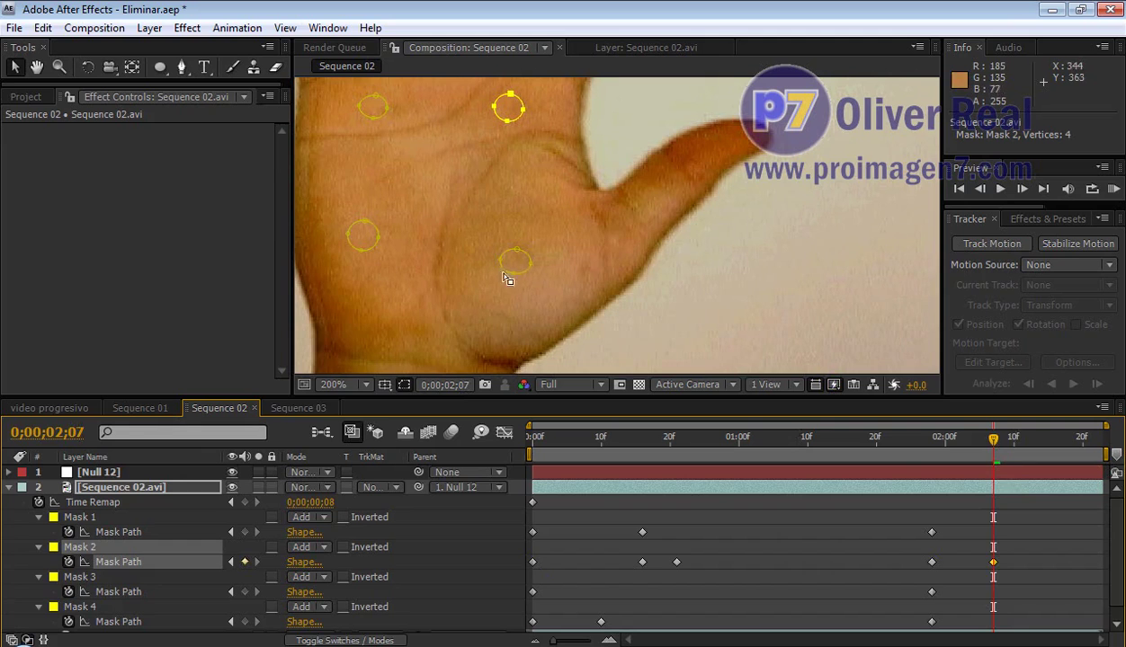
Keyframe Mask 4 at 0;00;02;06 and nudge it up at 0;00;02;11 and 0;00;02;22.
{"action": "left_click", "coordinate": [108, 619]}
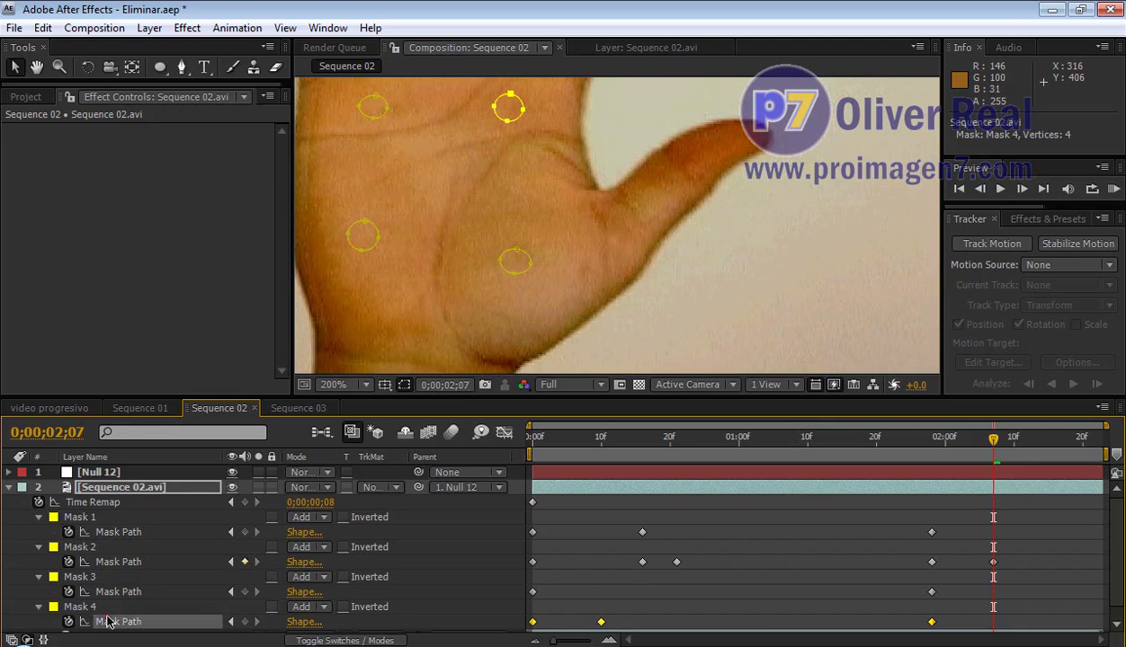
{"action": "left_click_drag", "start_coordinate": [992, 439], "coordinate": [986, 438]}
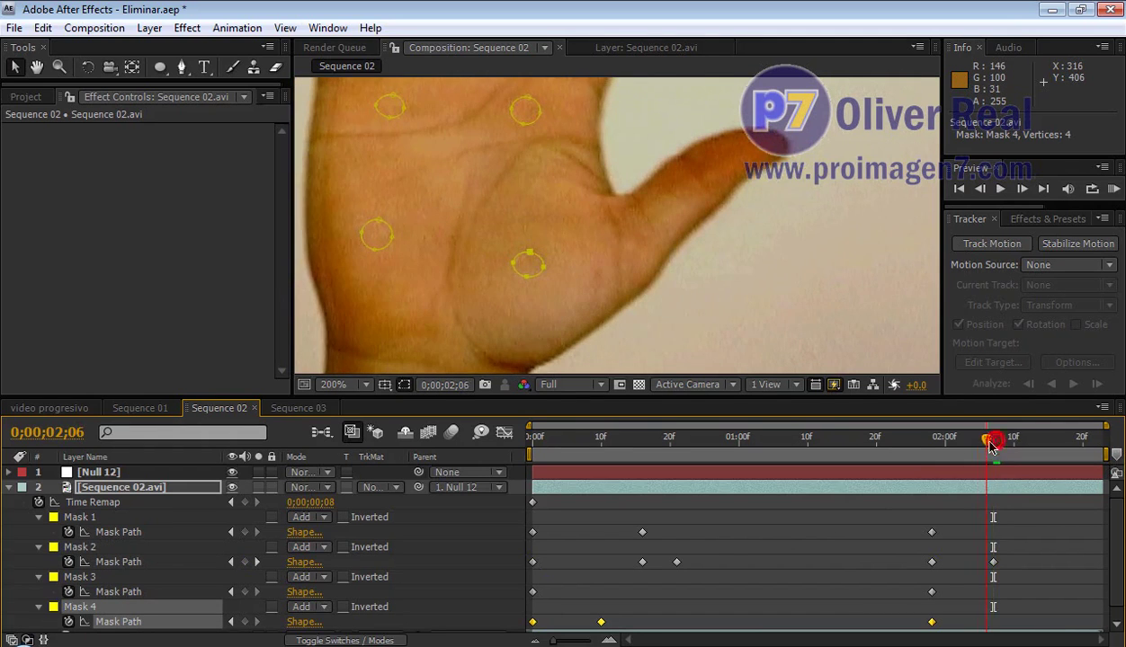
{"action": "left_click", "coordinate": [245, 622]}
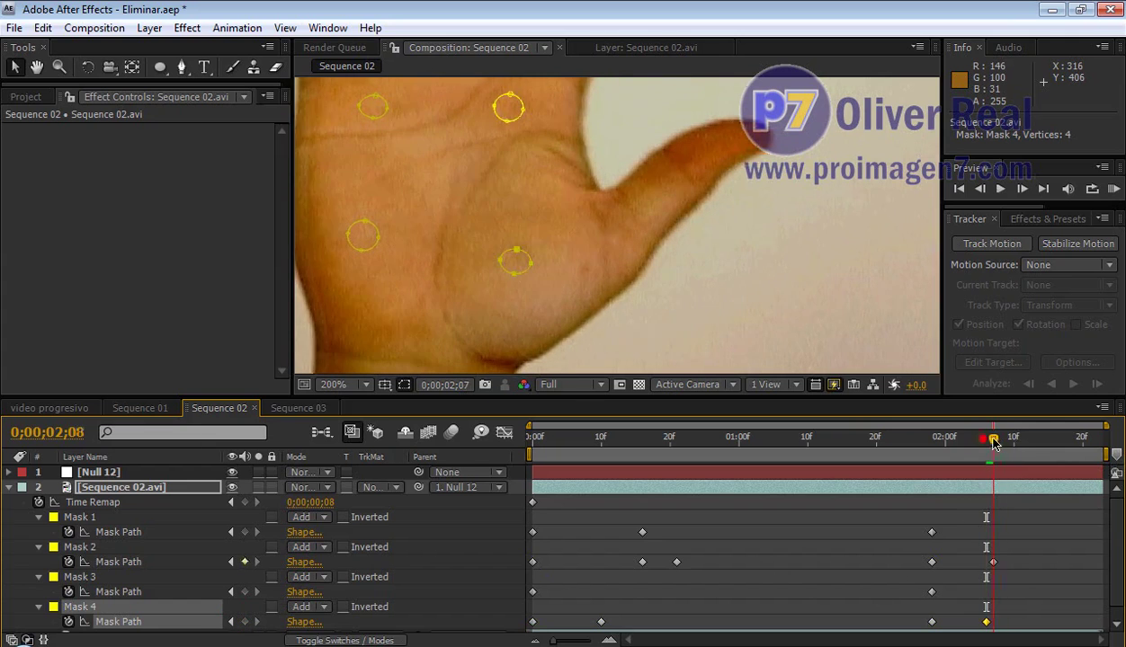
{"action": "left_click_drag", "start_coordinate": [986, 440], "coordinate": [1020, 441]}
{"action": "key", "text": "Up"}
{"action": "key", "text": "Up"}
{"action": "key", "text": "Up"}
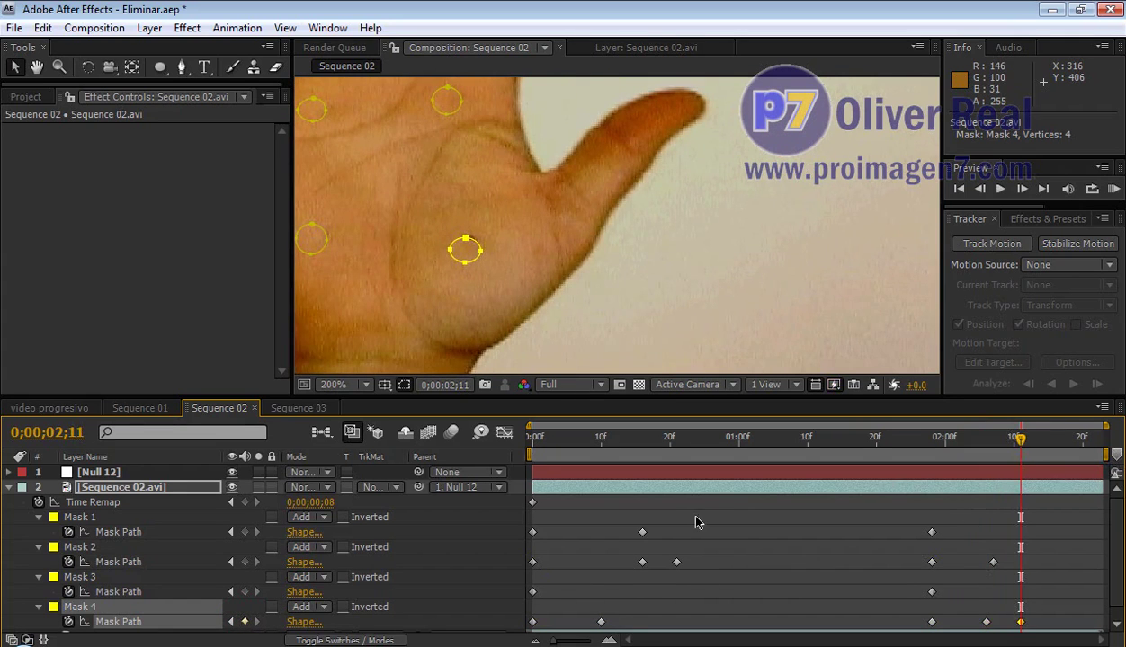
{"action": "left_click_drag", "start_coordinate": [1007, 439], "coordinate": [1100, 443]}
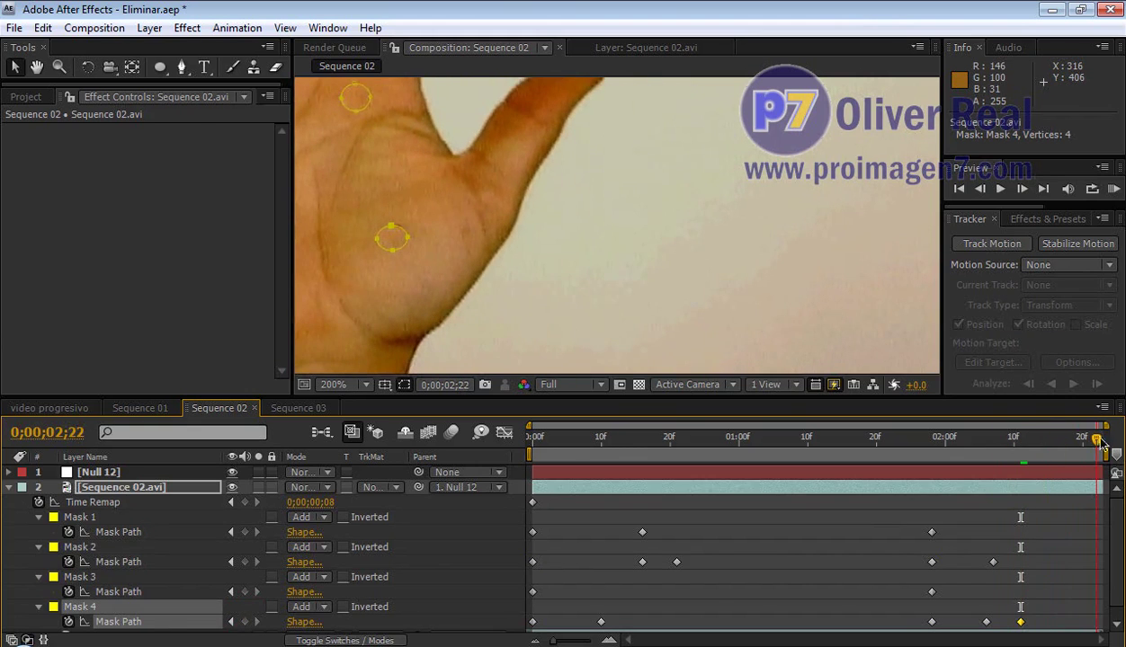
{"action": "key", "text": "Up"}
{"action": "key", "text": "Up"}
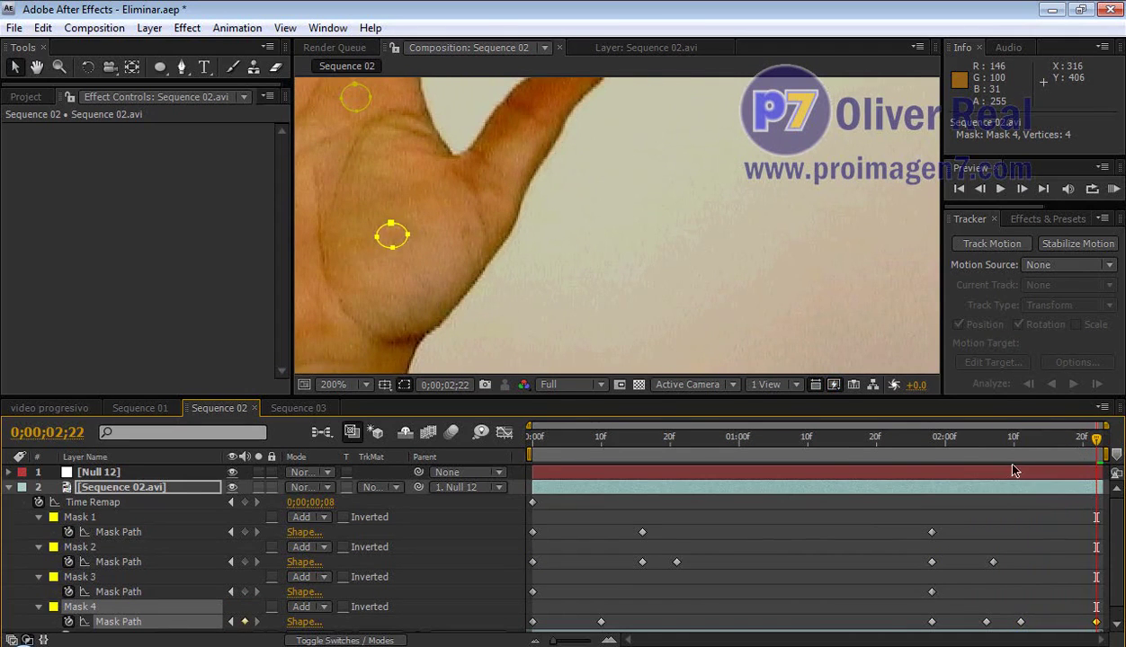
Hide the mask outlines, preview Sequence 02 from the start, and collapse the mask properties.
{"action": "scroll", "coordinate": [601, 306], "scroll_direction": "down", "scroll_amount": 2}
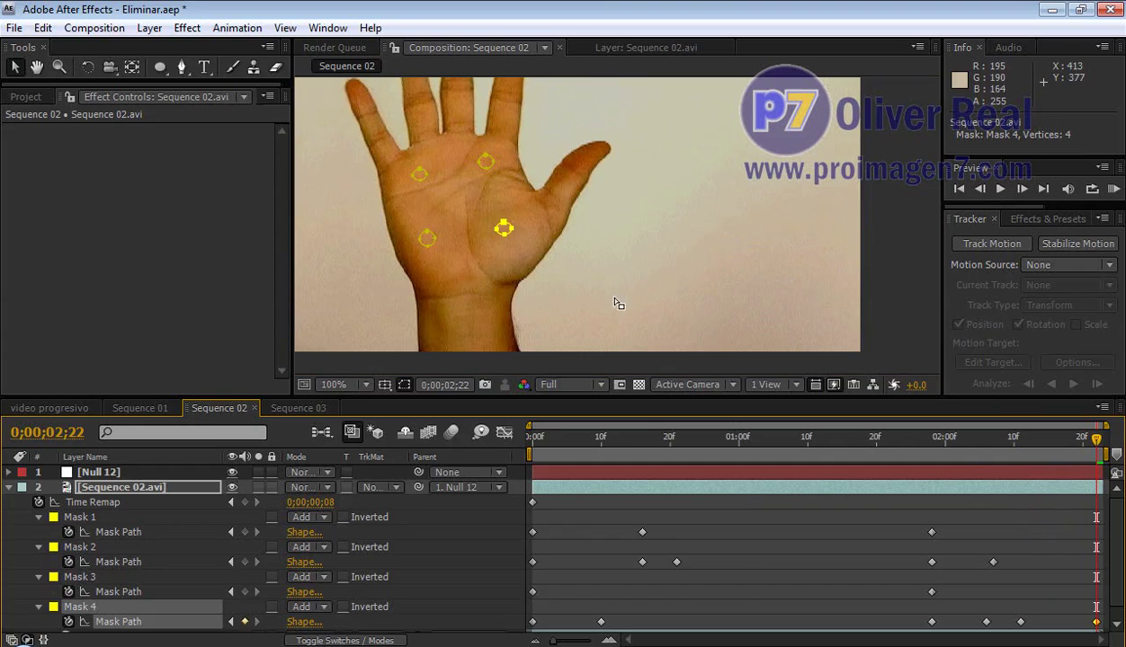
{"action": "left_click", "coordinate": [403, 384]}
{"action": "mouse_move", "coordinate": [652, 436]}
{"action": "left_mouse_down"}
{"action": "mouse_move", "coordinate": [534, 436]}
{"action": "mouse_move", "coordinate": [896, 439]}
{"action": "mouse_move", "coordinate": [1097, 461]}
{"action": "left_mouse_up"}
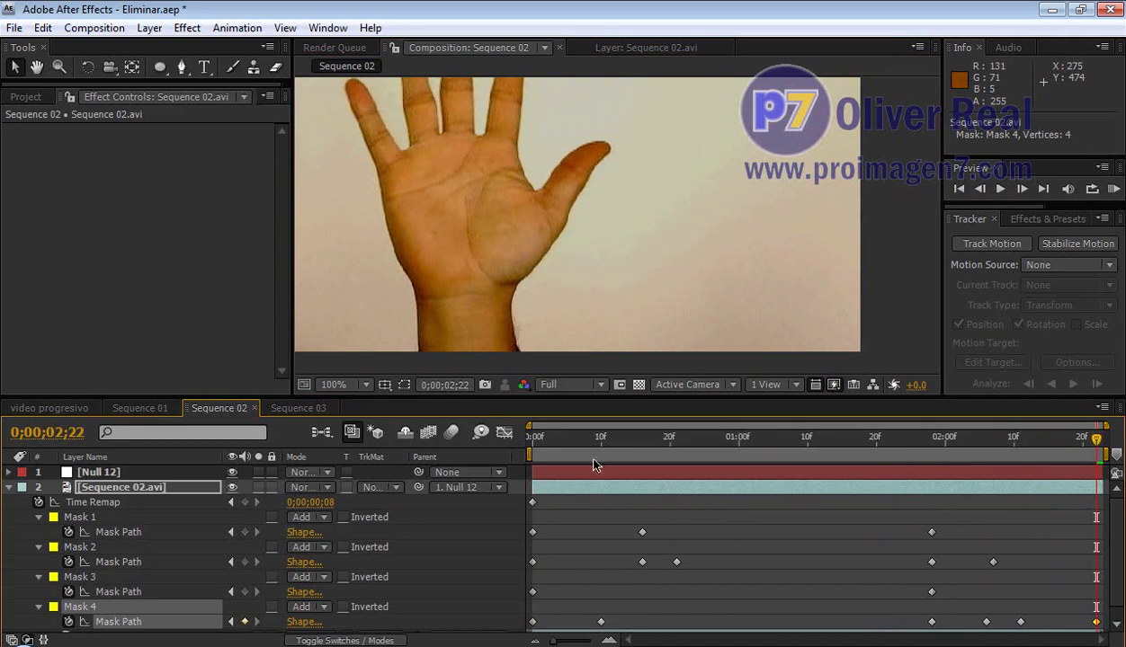
{"action": "left_click", "coordinate": [530, 440]}
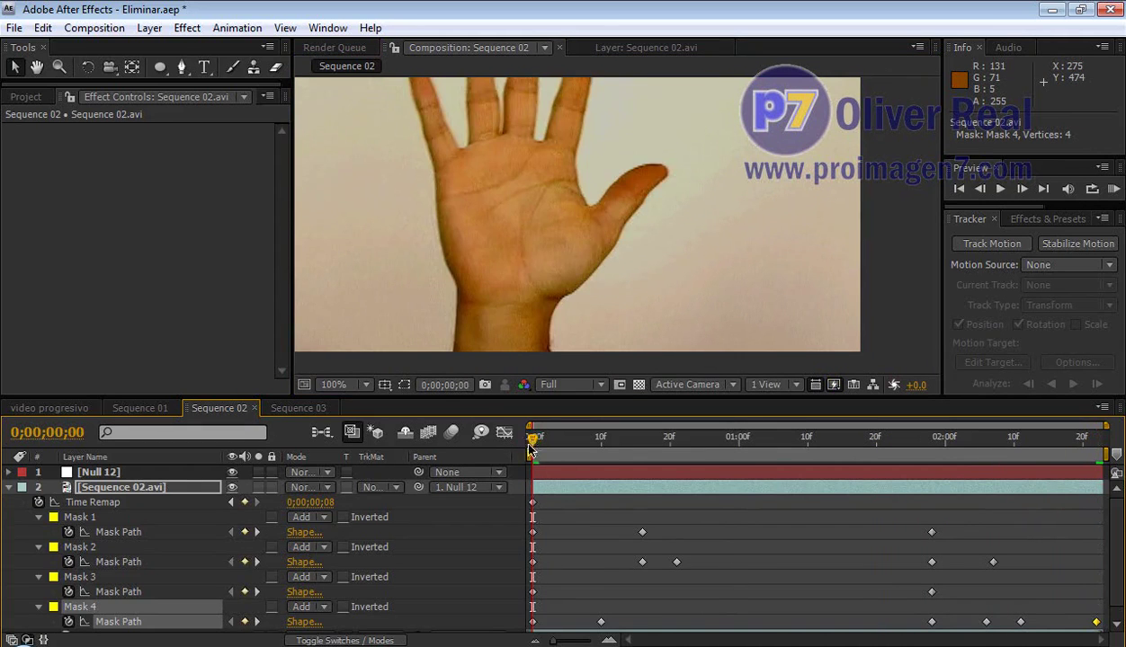
{"action": "key", "text": "space"}
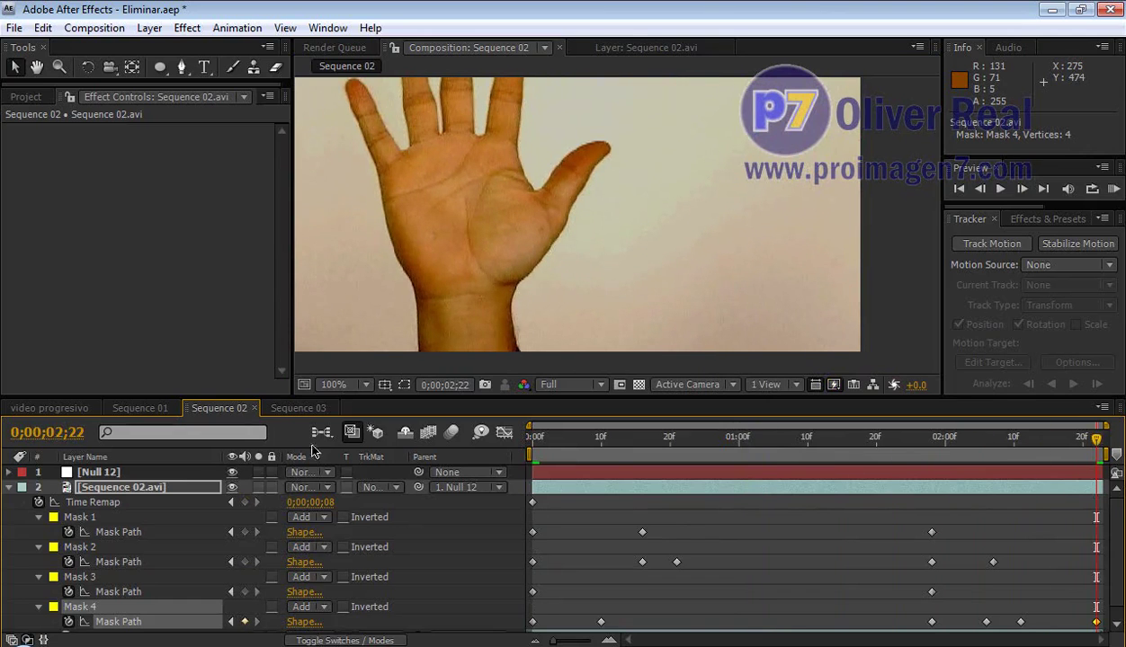
{"action": "left_click", "coordinate": [9, 487]}
Collapse the remaining masks, preview Sequence 01, then return to Sequence 02's first frame.
{"action": "left_click", "coordinate": [9, 501]}
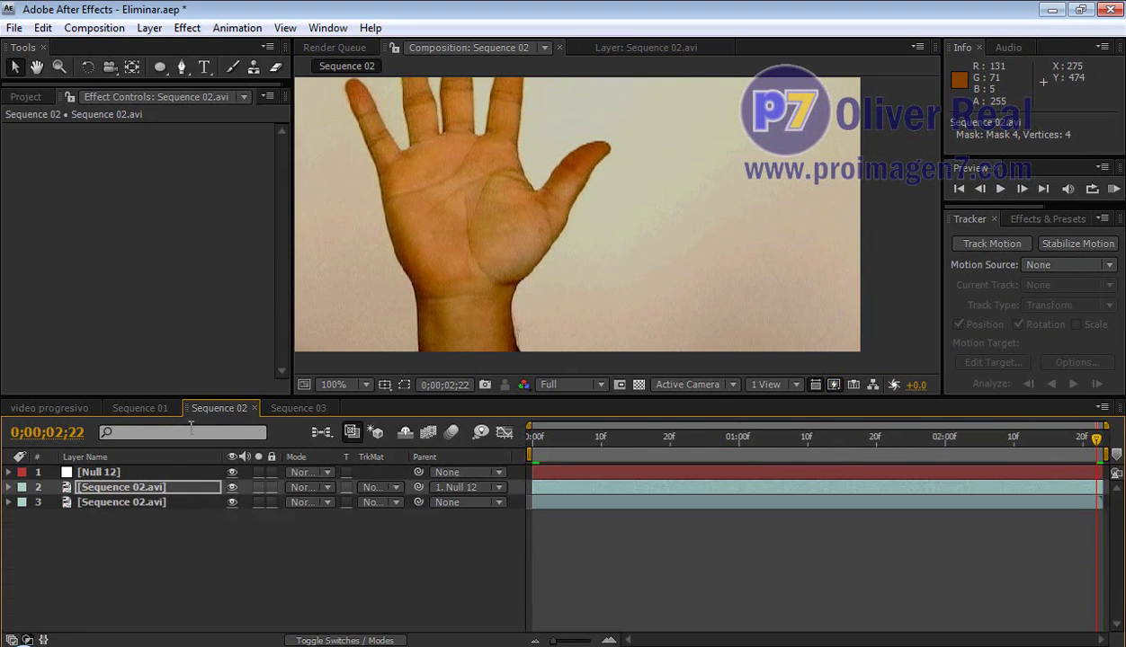
{"action": "left_click", "coordinate": [158, 410]}
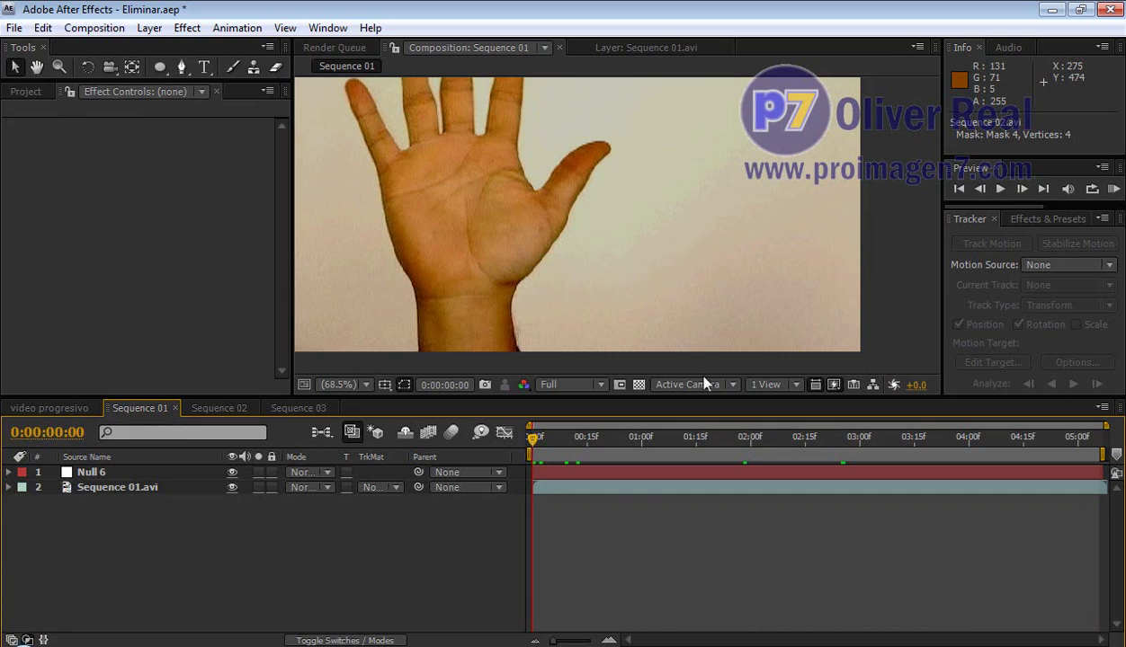
{"action": "left_click_drag", "start_coordinate": [539, 444], "coordinate": [547, 444]}
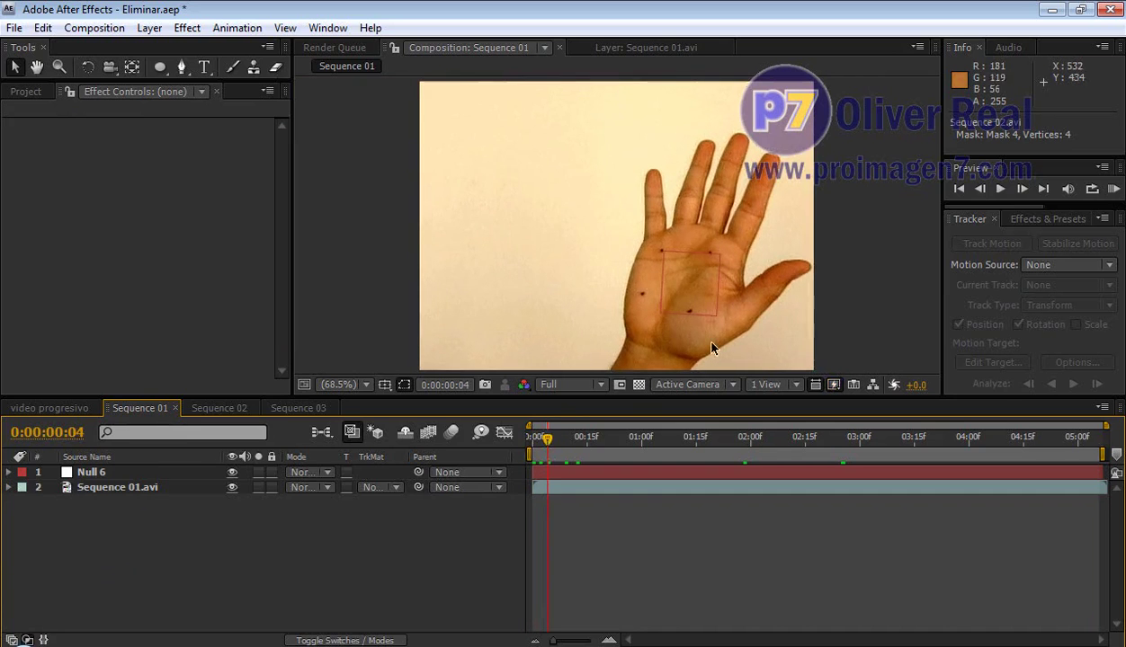
{"action": "key", "text": "KP_0"}
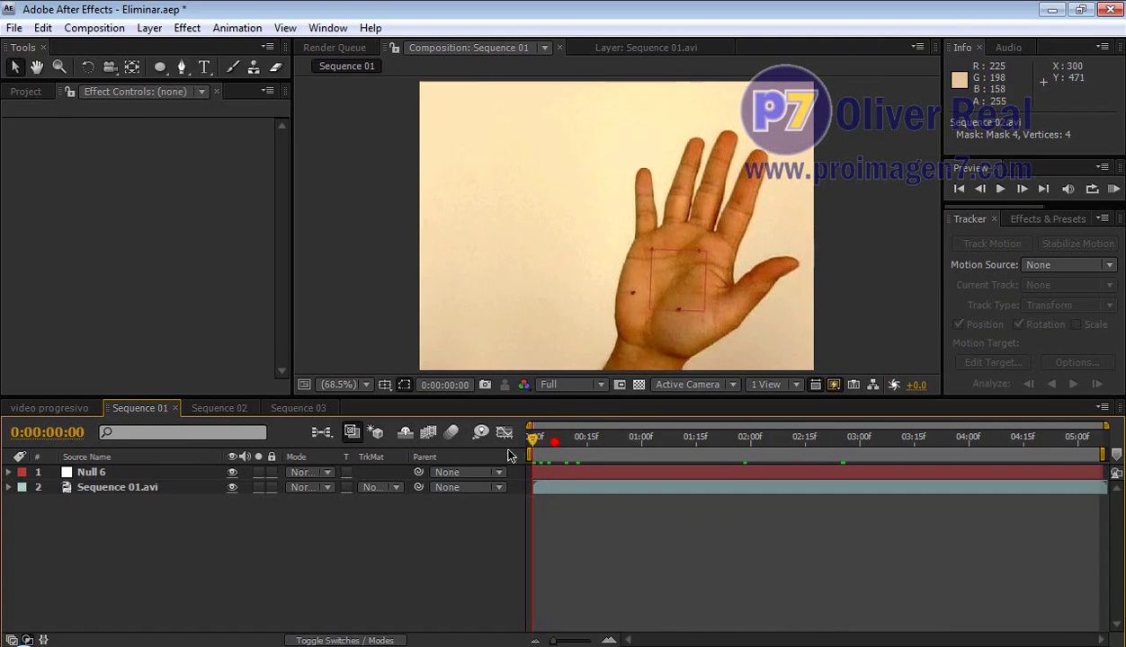
{"action": "left_click", "coordinate": [235, 408]}
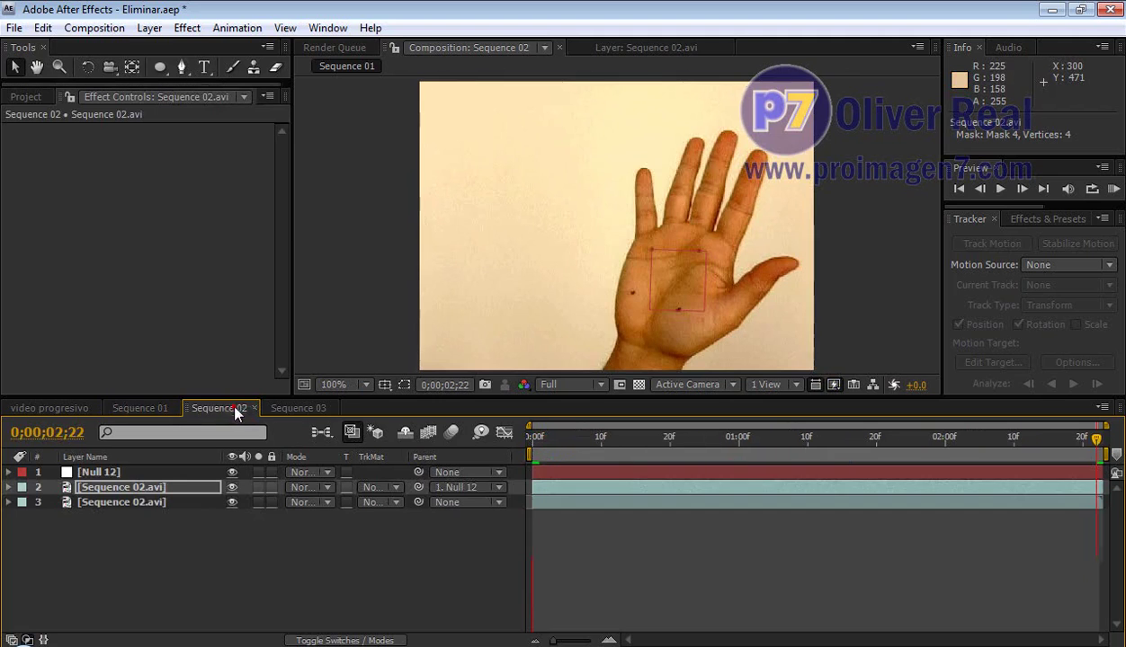
{"action": "left_click", "coordinate": [536, 439]}
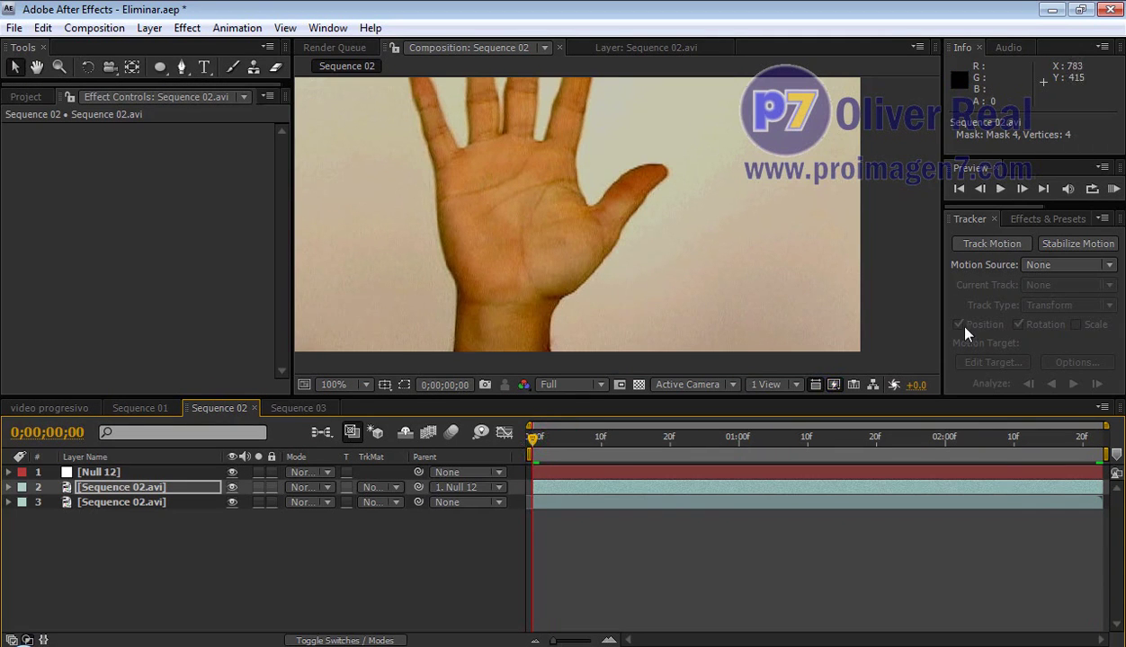
Scrub the Sequence 03 footage with the top Sequence 01.avi layer selected and Region of Interest enabled.
{"action": "left_click", "coordinate": [304, 408]}
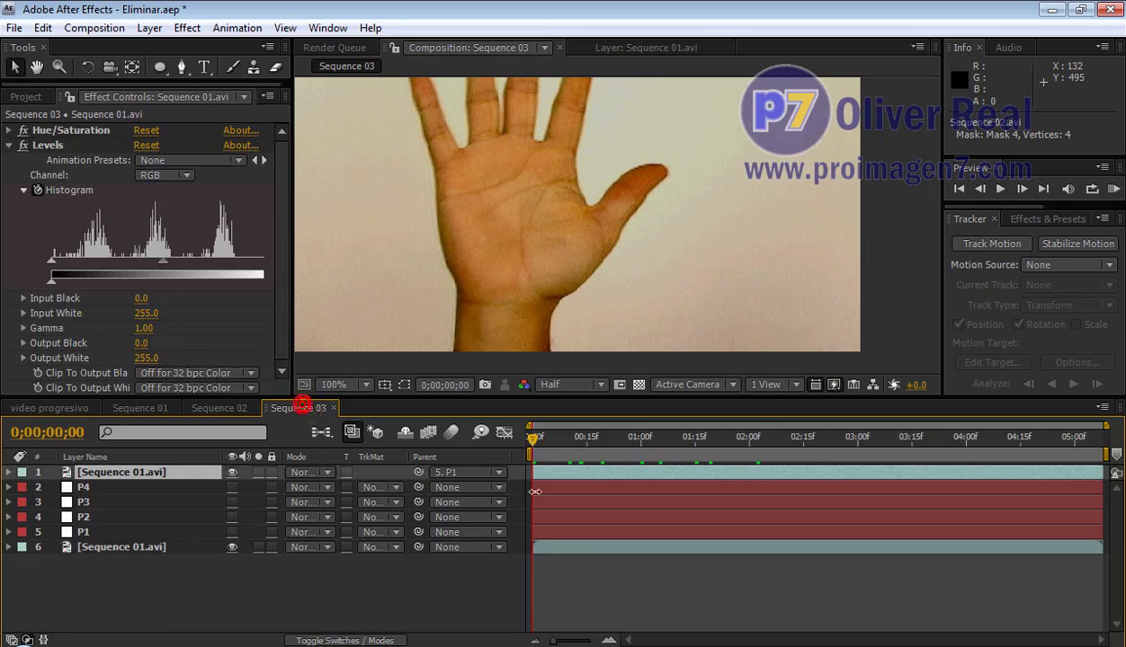
{"action": "mouse_move", "coordinate": [534, 438]}
{"action": "left_mouse_down"}
{"action": "mouse_move", "coordinate": [588, 441]}
{"action": "mouse_move", "coordinate": [534, 440]}
{"action": "left_mouse_up"}
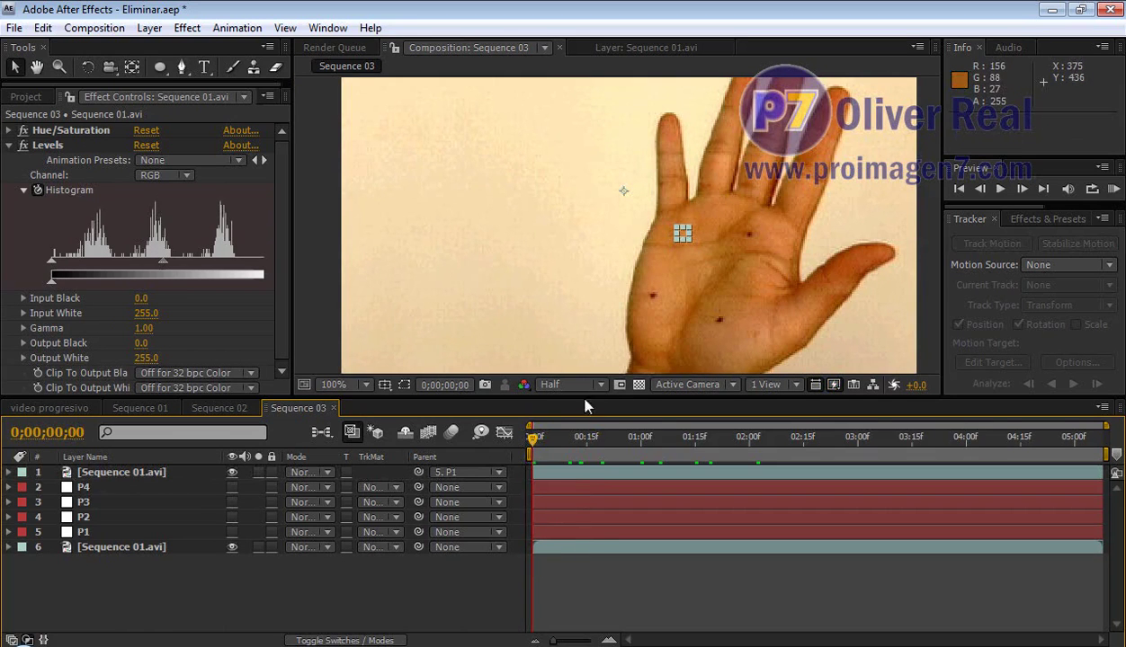
{"action": "mouse_move", "coordinate": [537, 441]}
{"action": "left_mouse_down"}
{"action": "mouse_move", "coordinate": [809, 451]}
{"action": "mouse_move", "coordinate": [875, 441]}
{"action": "left_mouse_up"}
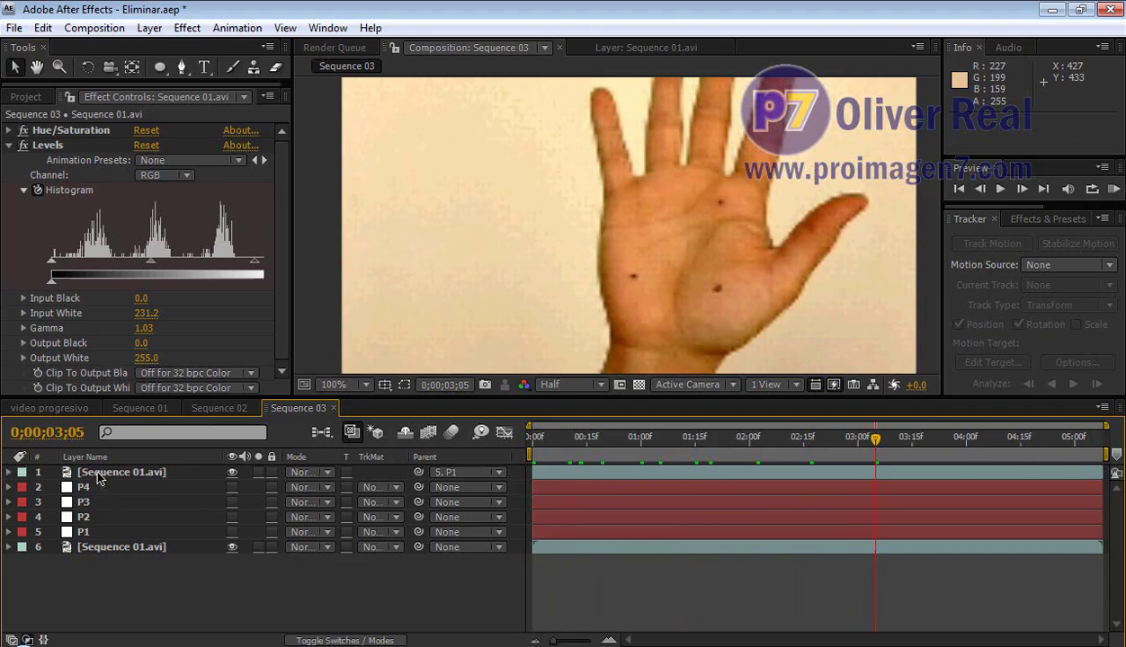
{"action": "left_click", "coordinate": [131, 474]}
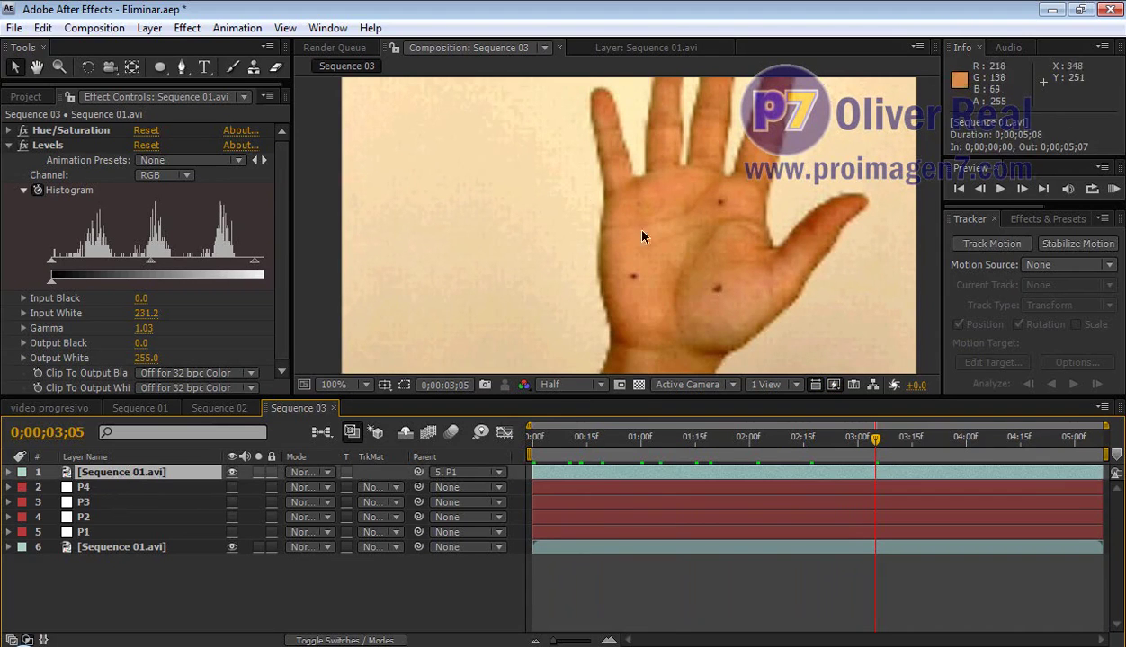
{"action": "left_click_drag", "start_coordinate": [865, 438], "coordinate": [724, 438]}
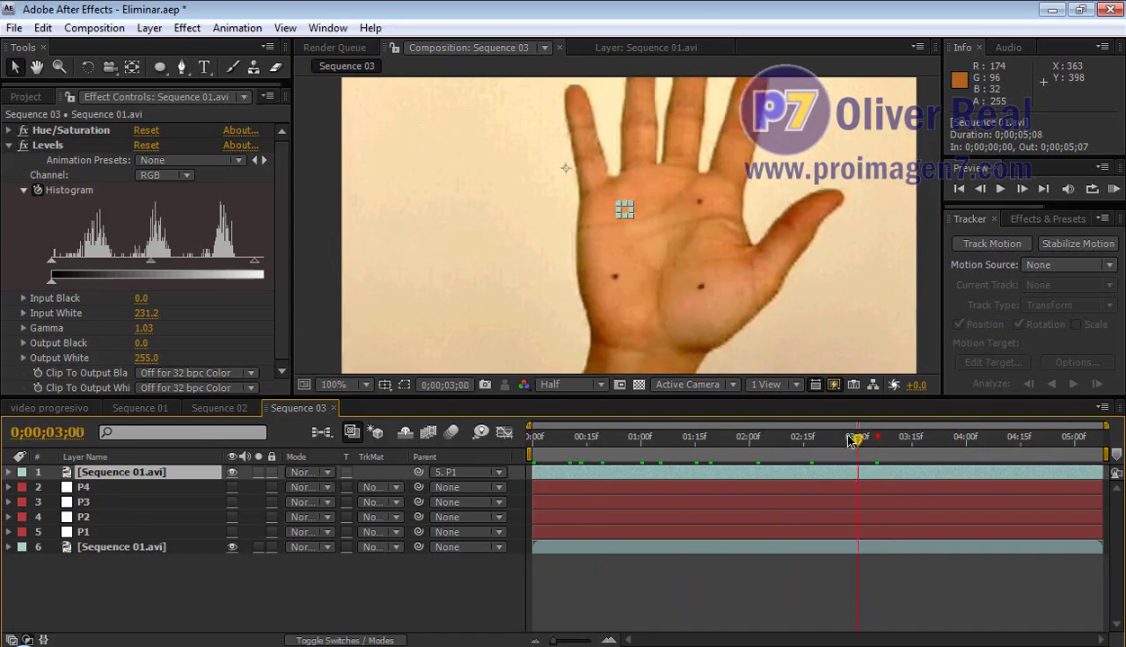
{"action": "left_click", "coordinate": [404, 385]}
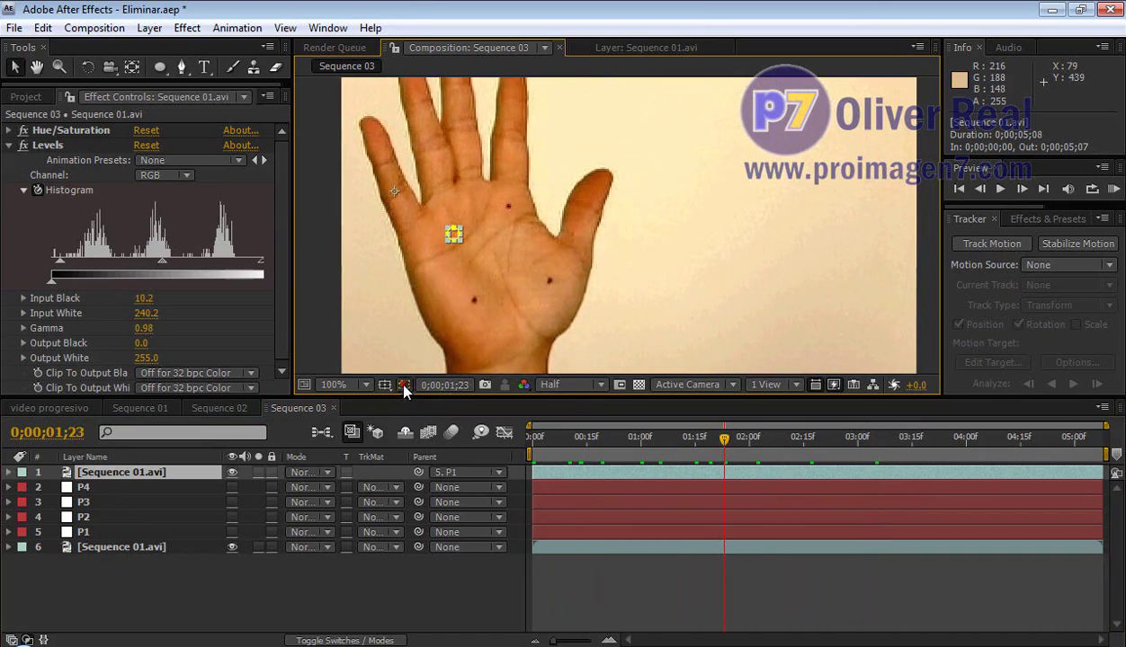
{"action": "left_click_drag", "start_coordinate": [724, 442], "coordinate": [705, 441]}
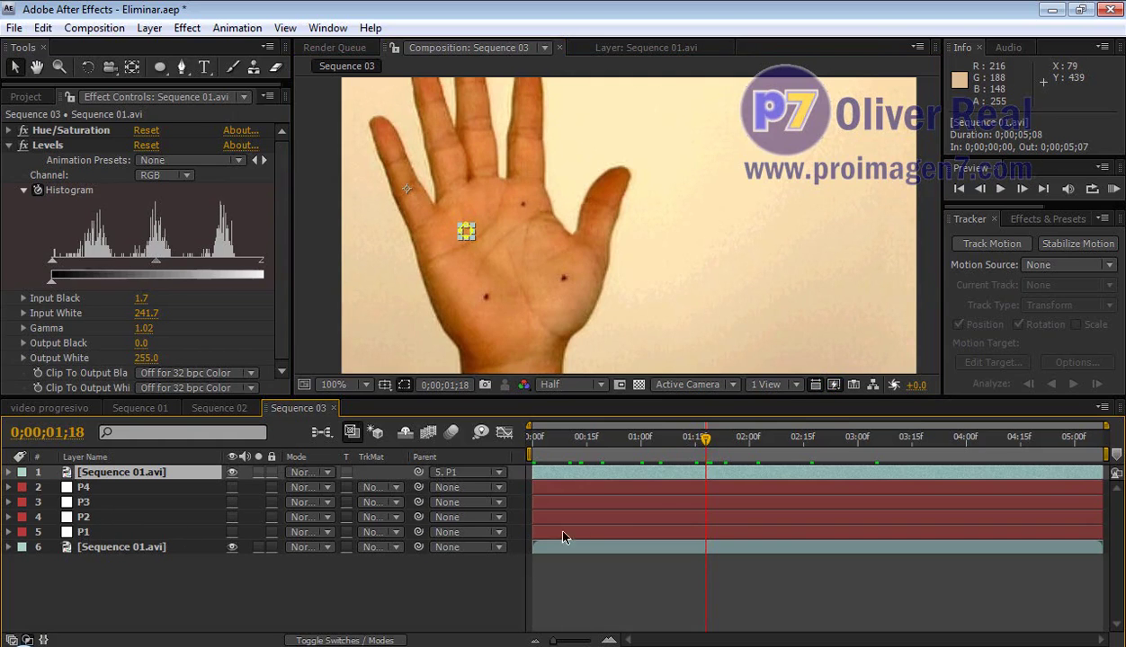
{"action": "left_click_drag", "start_coordinate": [706, 439], "coordinate": [785, 439]}
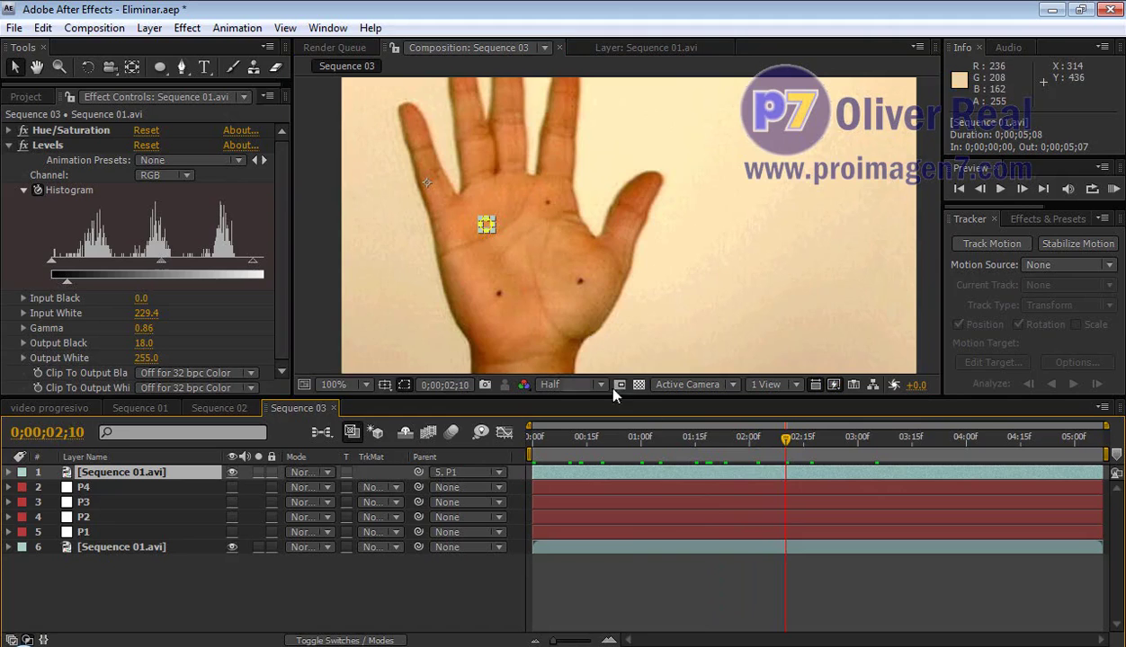
{"action": "left_click_drag", "start_coordinate": [788, 440], "coordinate": [535, 474]}
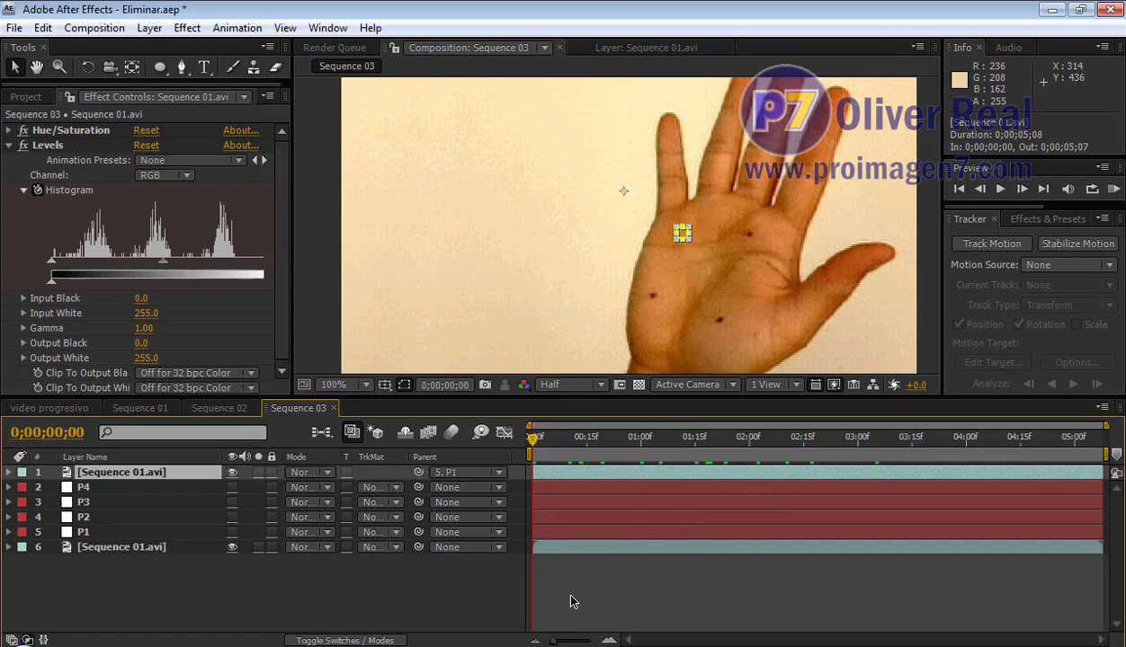
Switch to the video progresivo composition and preview the first frames of the street footage.
{"action": "left_click", "coordinate": [67, 409]}
{"action": "left_click", "coordinate": [543, 442]}
{"action": "mouse_move", "coordinate": [543, 442]}
{"action": "left_mouse_down"}
{"action": "mouse_move", "coordinate": [1098, 441]}
{"action": "mouse_move", "coordinate": [494, 474]}
{"action": "left_mouse_up"}
{"action": "left_click", "coordinate": [221, 488]}
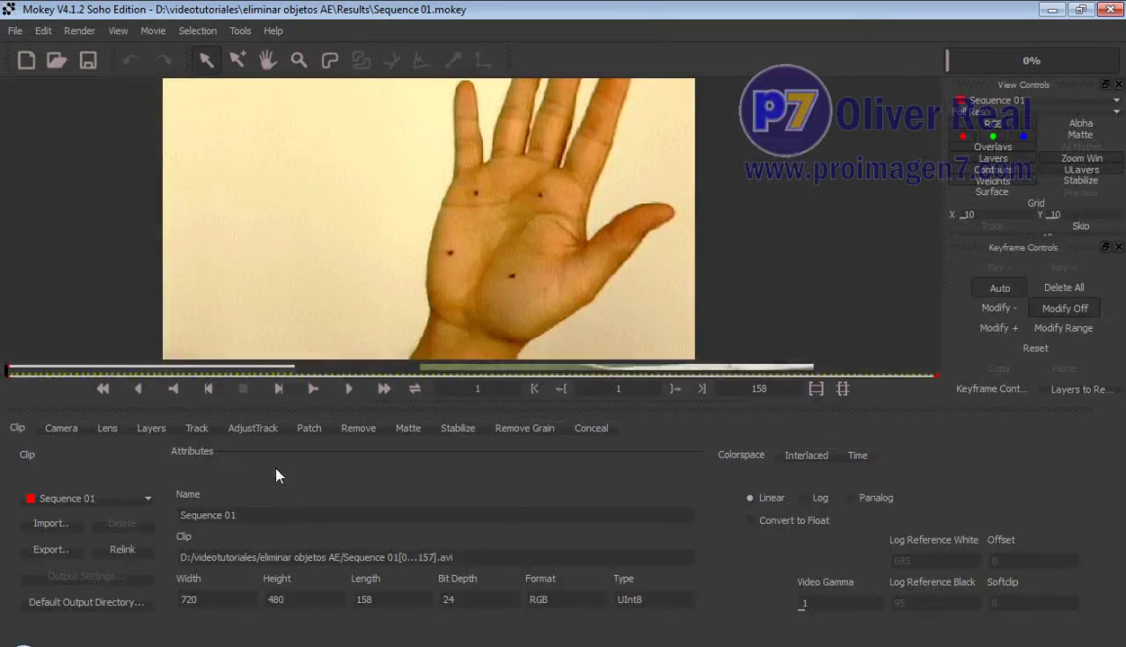
Scrub the hand clip and zoom out so the whole frame is visible.
{"action": "mouse_move", "coordinate": [8, 371]}
{"action": "left_mouse_down"}
{"action": "mouse_move", "coordinate": [367, 394]}
{"action": "mouse_move", "coordinate": [760, 396]}
{"action": "left_mouse_up"}
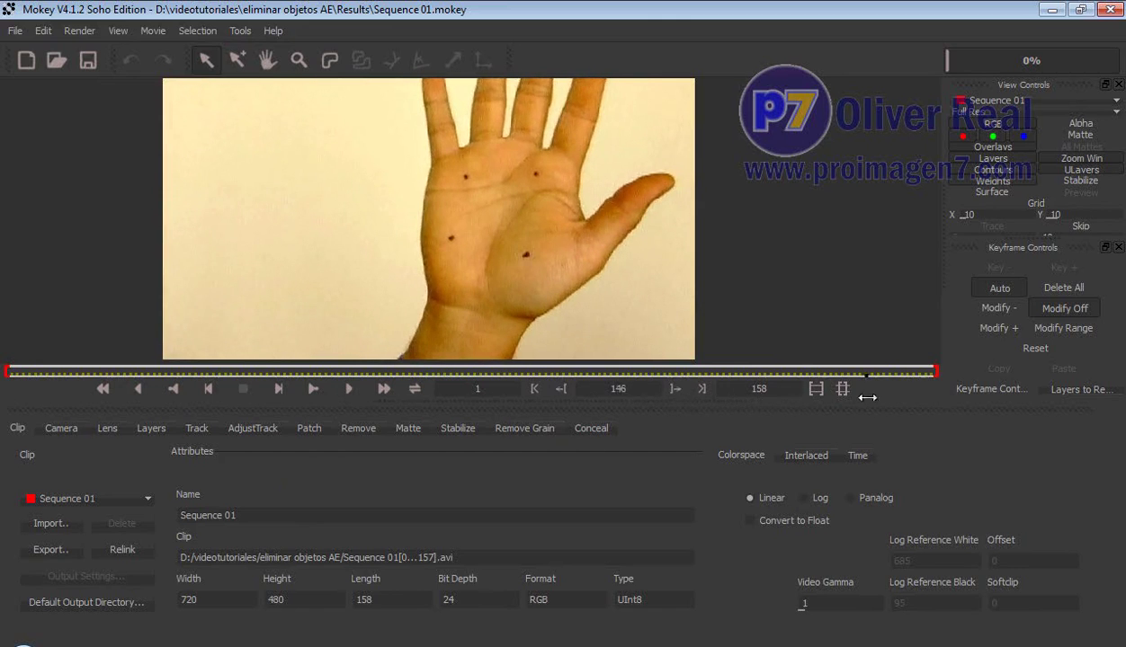
{"action": "left_click_drag", "start_coordinate": [867, 398], "coordinate": [5, 390]}
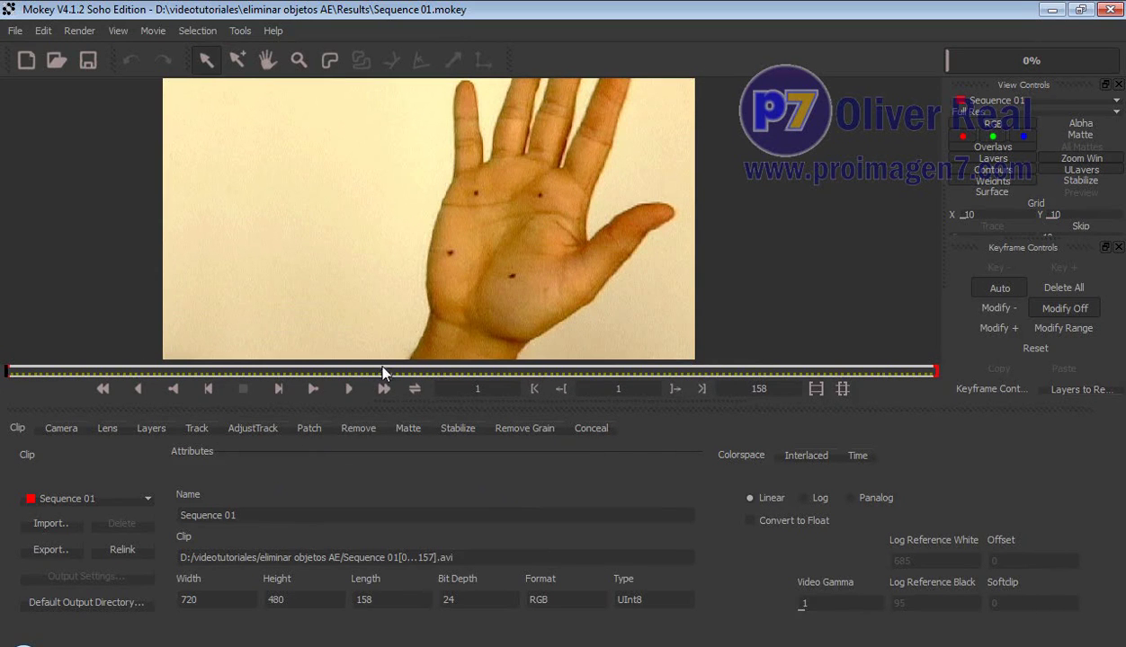
{"action": "left_click", "coordinate": [299, 59]}
{"action": "left_click_drag", "start_coordinate": [503, 202], "coordinate": [503, 286]}
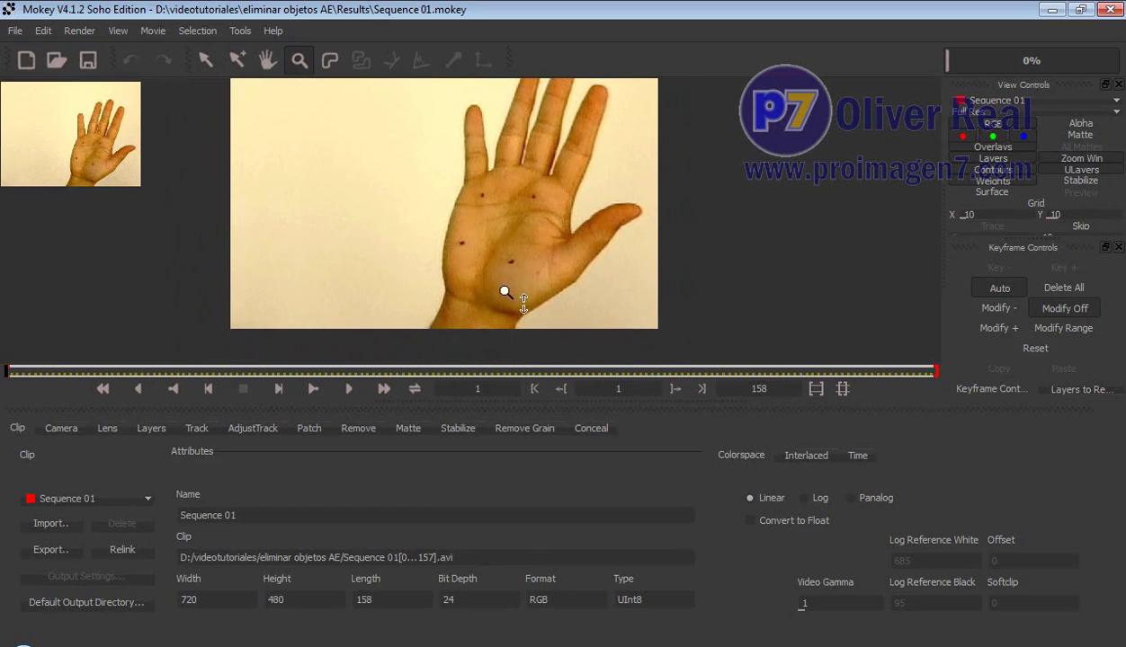
{"action": "key", "text": "h"}
{"action": "key", "text": "z"}
{"action": "left_click_drag", "start_coordinate": [502, 237], "coordinate": [503, 331]}
{"action": "key", "text": "h"}
Settle the view and start a spline with its first point at the frame's top-left corner.
{"action": "left_click_drag", "start_coordinate": [524, 255], "coordinate": [525, 266]}
{"action": "key", "text": "z"}
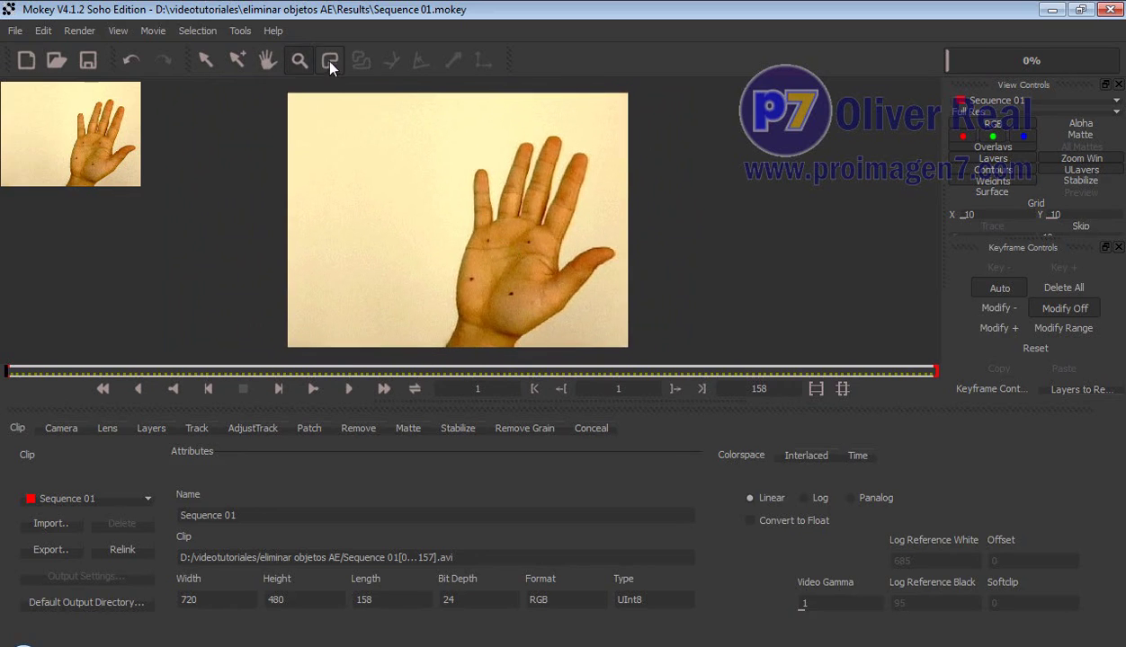
{"action": "left_click", "coordinate": [330, 61]}
{"action": "left_click", "coordinate": [281, 83]}
Add spline points at the top-right, bottom-right and bottom-left corners and close the shape.
{"action": "left_click", "coordinate": [643, 87]}
{"action": "left_click", "coordinate": [647, 347]}
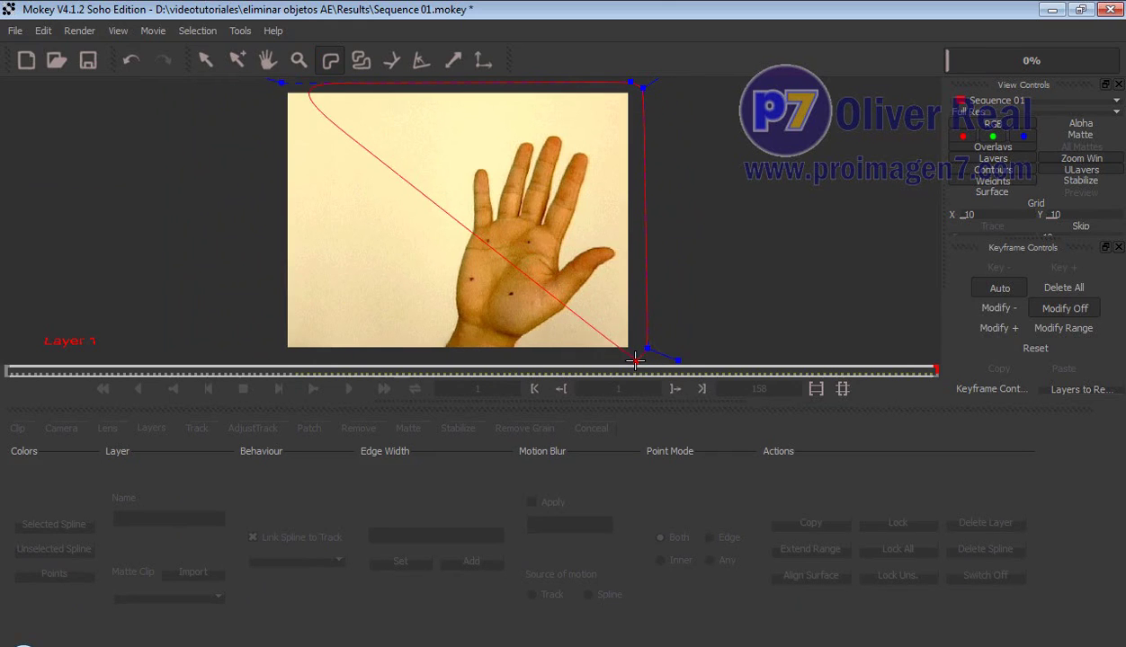
{"action": "left_click", "coordinate": [272, 349]}
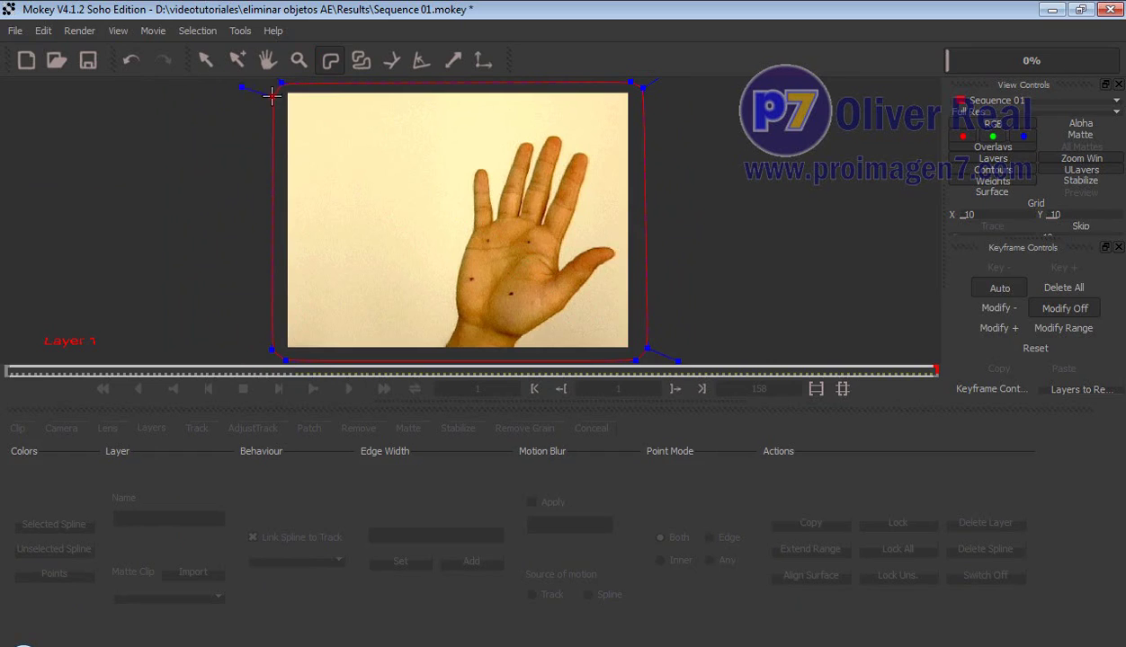
{"action": "left_click", "coordinate": [271, 94]}
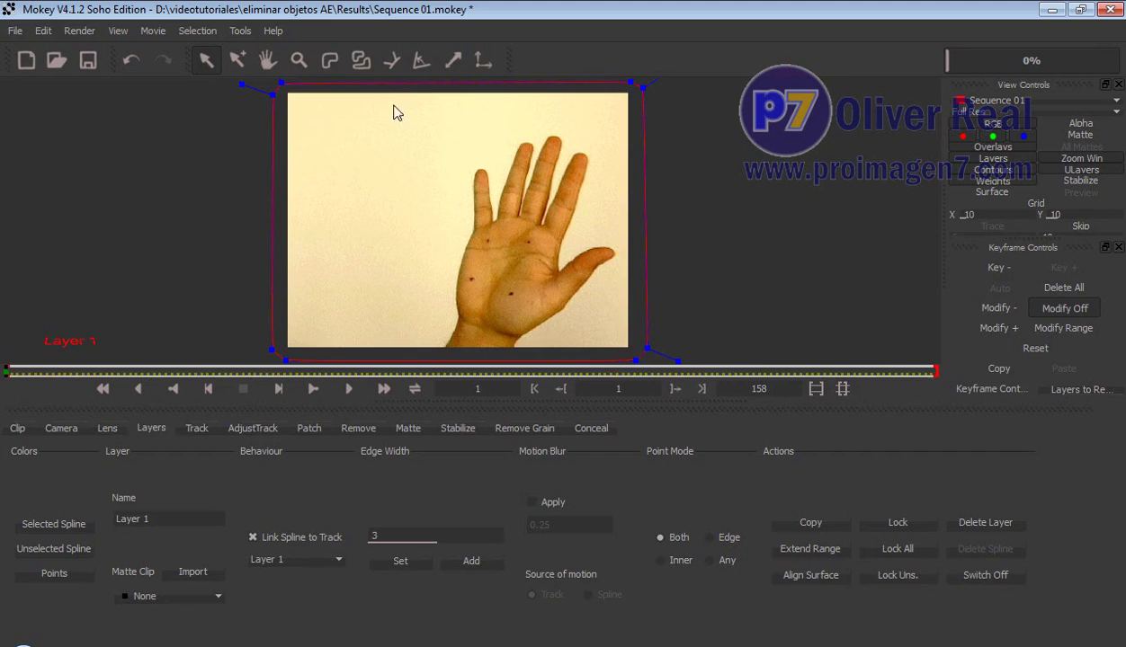
{"action": "left_click", "coordinate": [329, 63]}
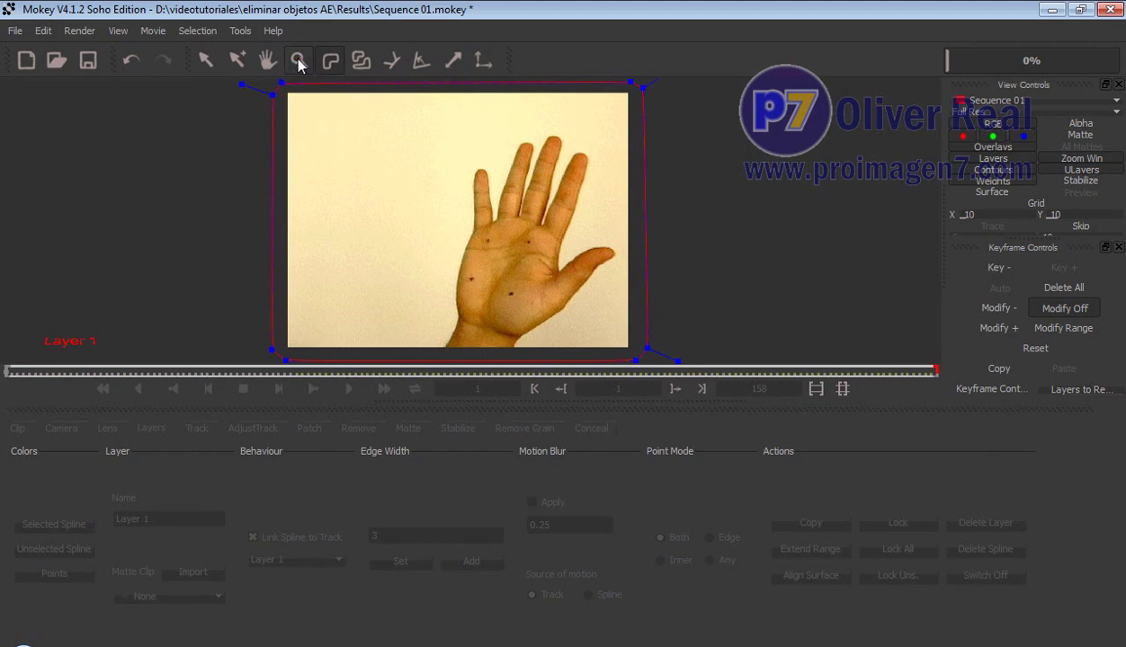
Zoom the viewer in closely on the palm's dark dots.
{"action": "left_click", "coordinate": [299, 61]}
{"action": "left_click", "coordinate": [483, 285]}
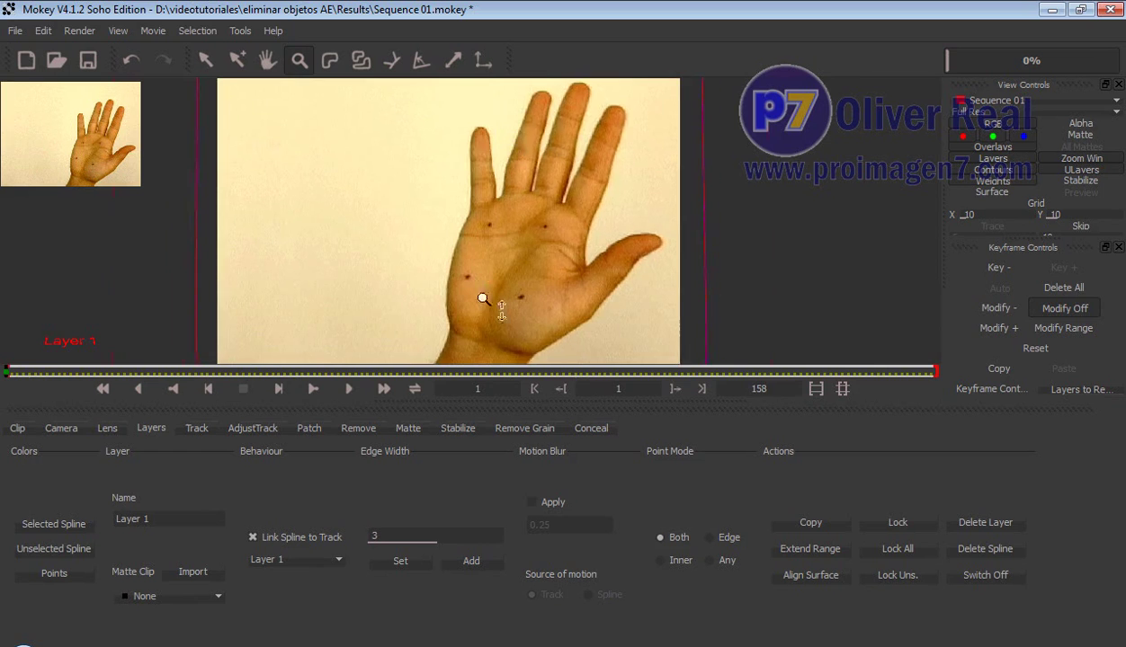
{"action": "left_click", "coordinate": [483, 289]}
{"action": "left_click", "coordinate": [509, 268]}
{"action": "left_click", "coordinate": [522, 178]}
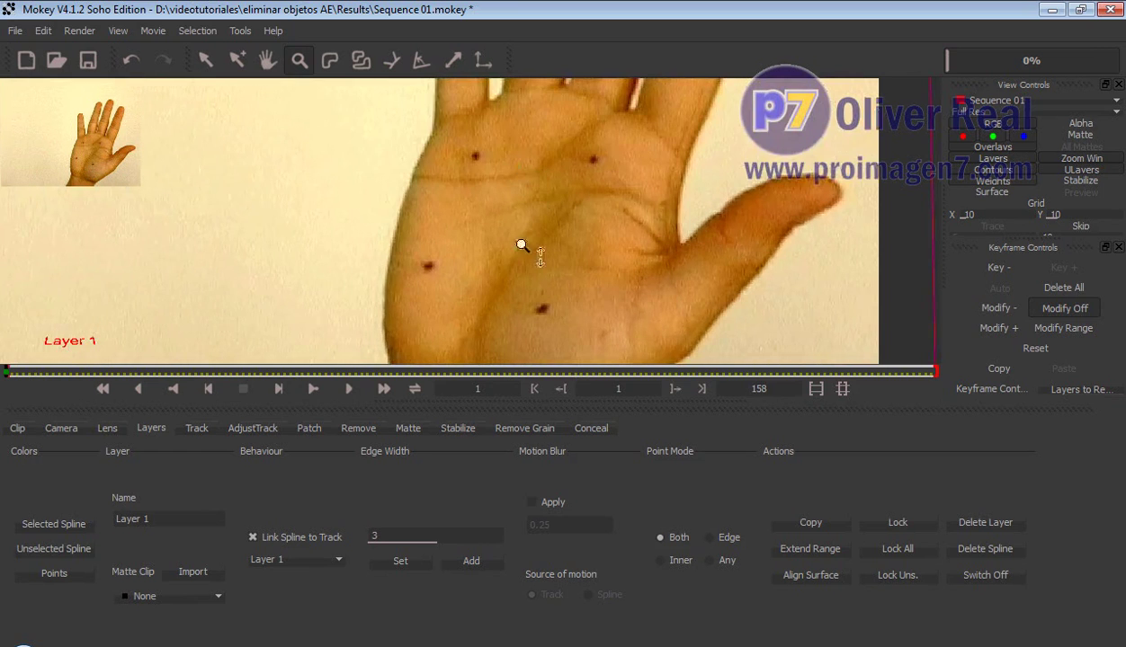
{"action": "left_click", "coordinate": [522, 241]}
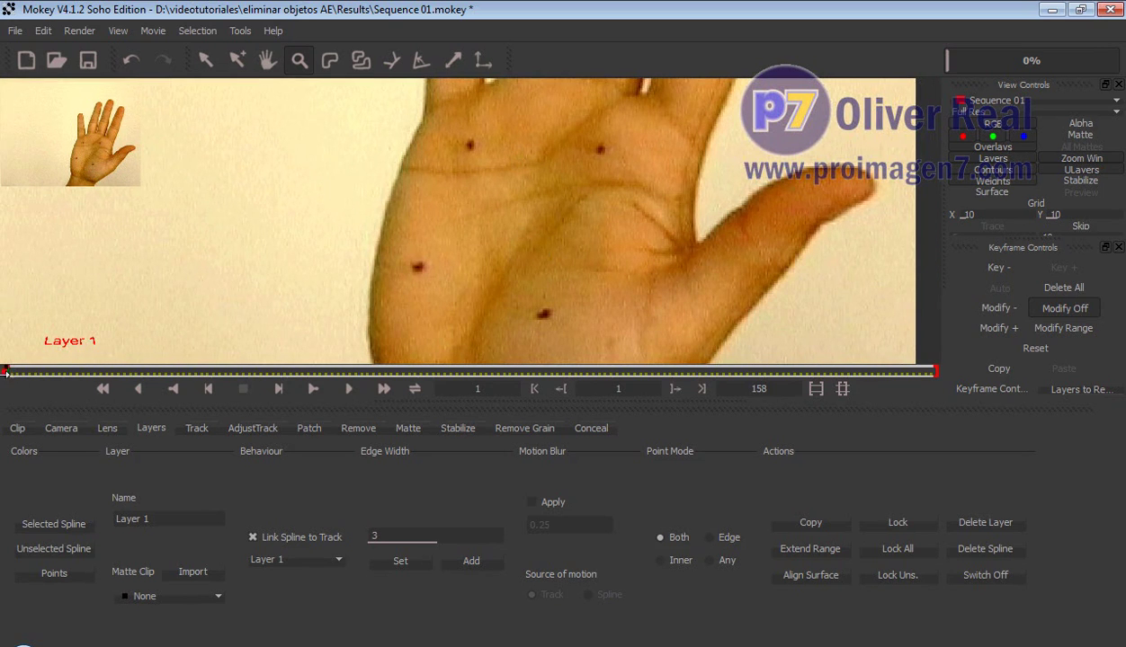
Draw a closed four-point spline around the left dark spot and tighten its tangents.
{"action": "left_click", "coordinate": [330, 60]}
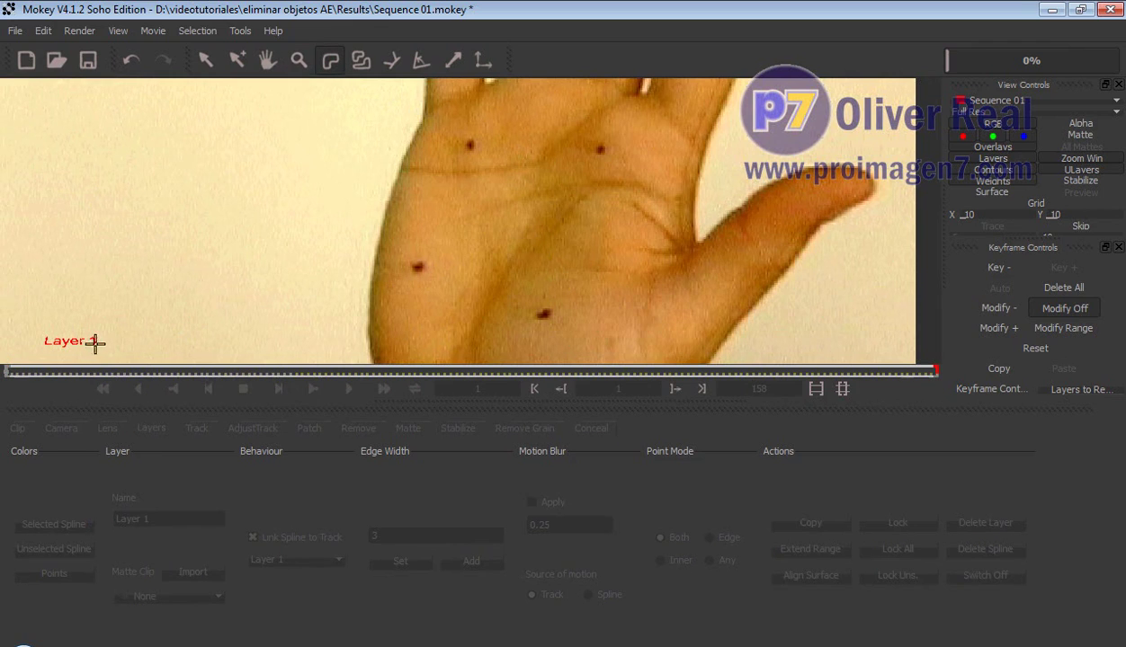
{"action": "left_click_drag", "start_coordinate": [407, 255], "coordinate": [432, 256]}
{"action": "left_click", "coordinate": [432, 256]}
{"action": "left_click", "coordinate": [430, 278]}
{"action": "left_click", "coordinate": [408, 280]}
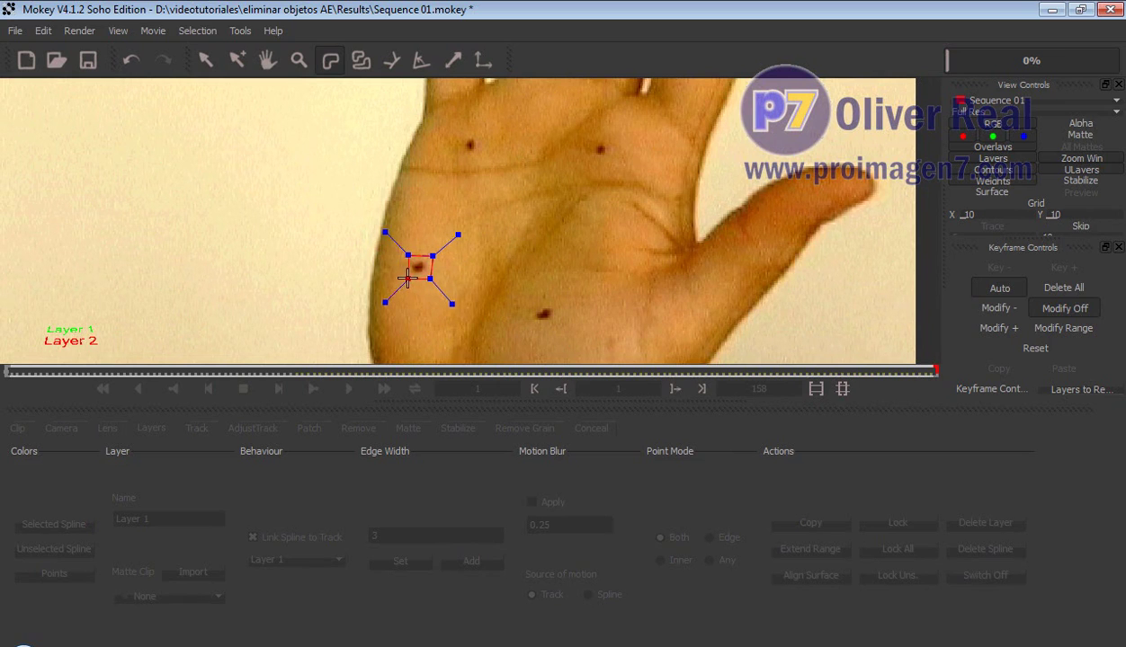
{"action": "left_click", "coordinate": [408, 256]}
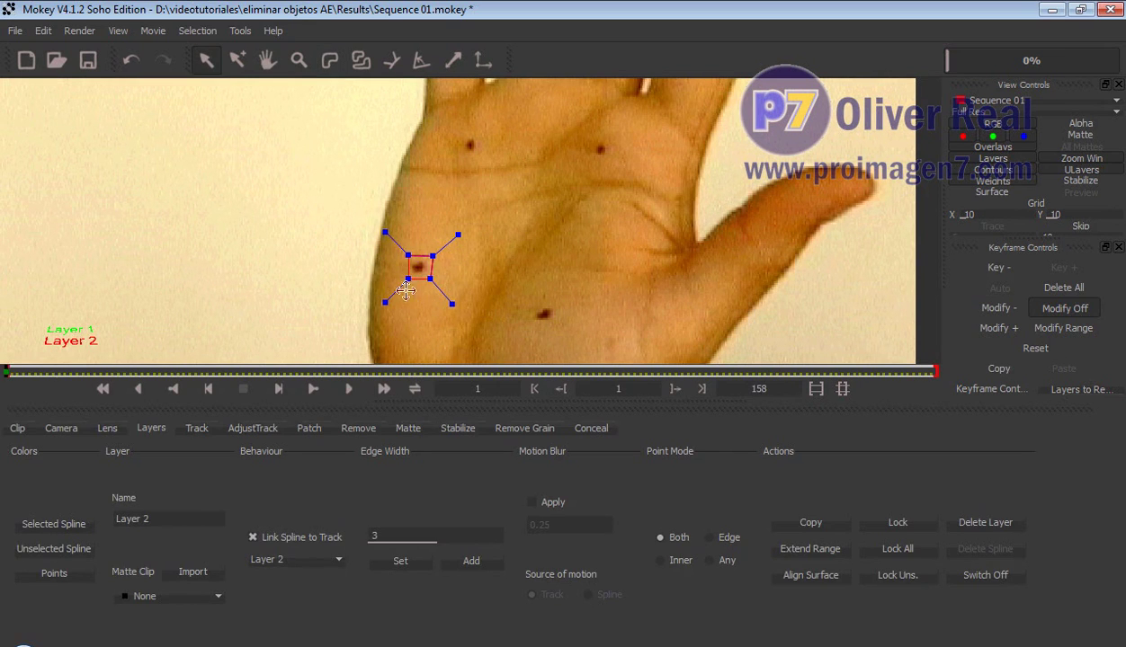
{"action": "left_click_drag", "start_coordinate": [384, 241], "coordinate": [469, 307]}
{"action": "left_click_drag", "start_coordinate": [386, 305], "coordinate": [409, 277]}
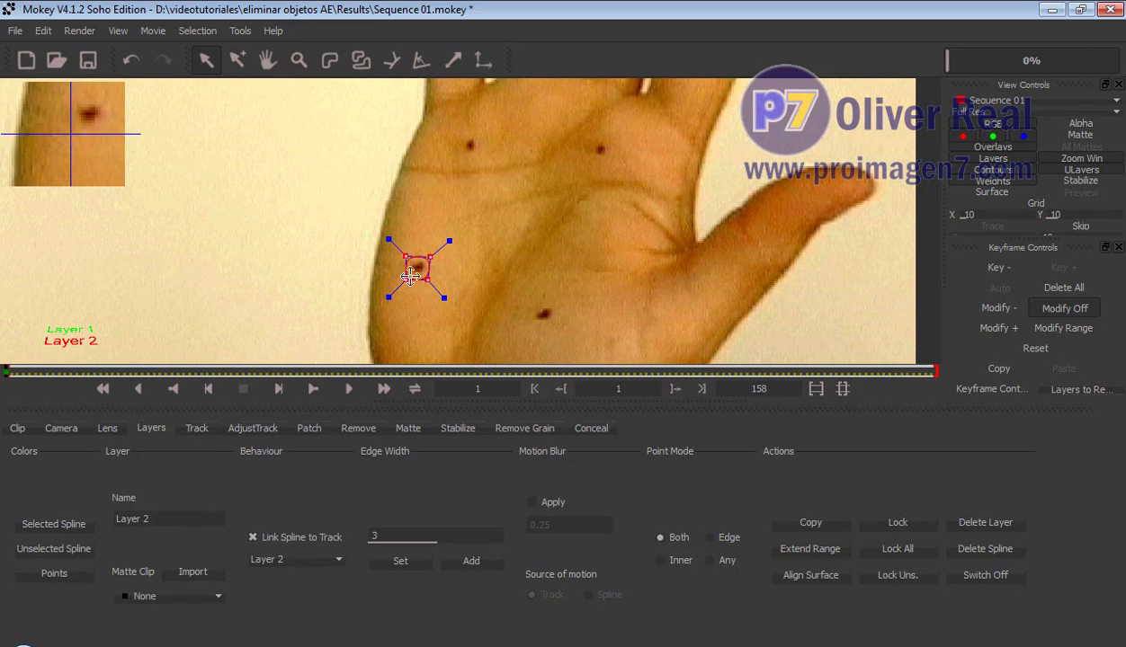
Outline the upper-left dark dot with a closed four-point spline and tighten it.
{"action": "left_click", "coordinate": [360, 61]}
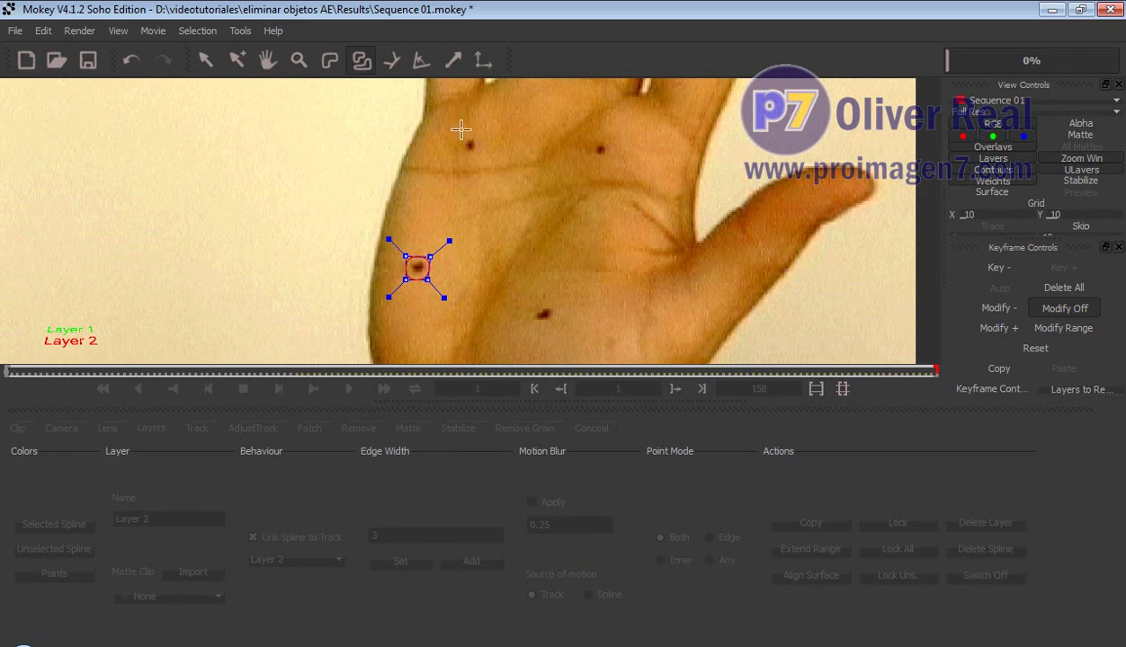
{"action": "left_click", "coordinate": [461, 133]}
{"action": "left_click", "coordinate": [485, 136]}
{"action": "left_click", "coordinate": [474, 157]}
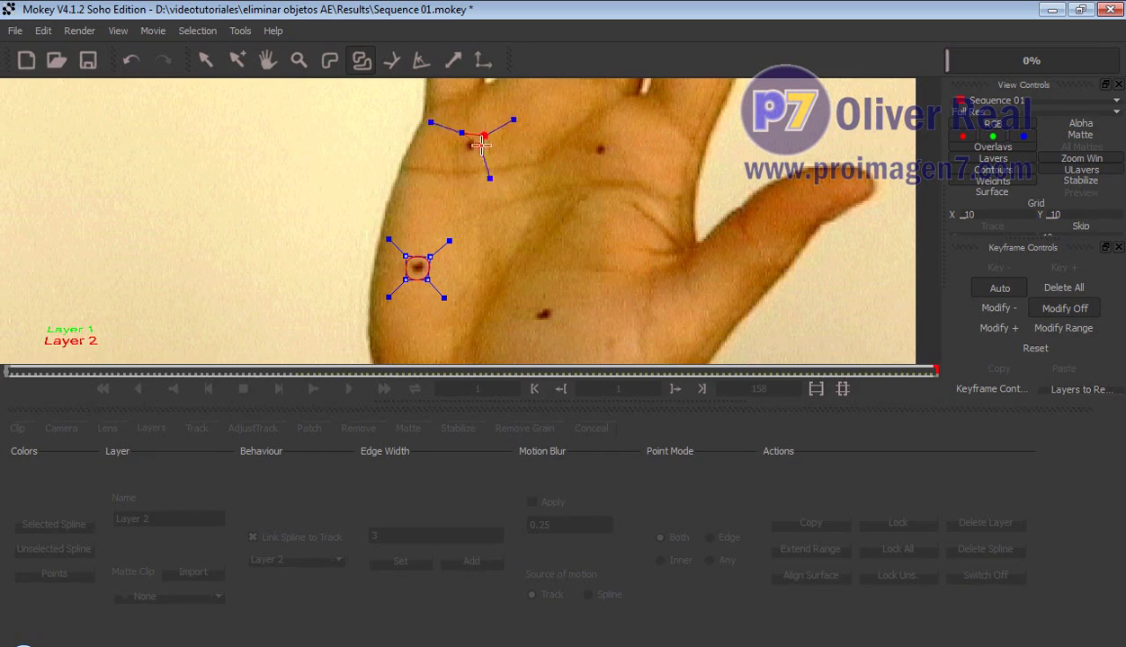
{"action": "left_click", "coordinate": [456, 153]}
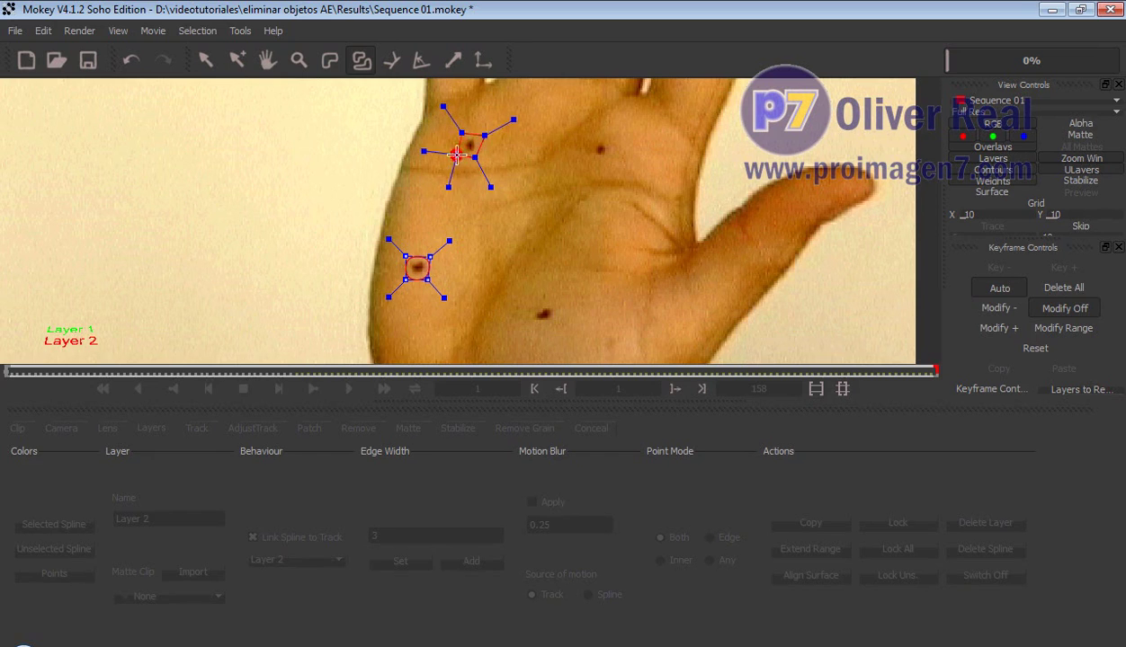
{"action": "right_click", "coordinate": [456, 154]}
{"action": "left_click_drag", "start_coordinate": [434, 123], "coordinate": [495, 170]}
{"action": "left_click_drag", "start_coordinate": [427, 173], "coordinate": [472, 153]}
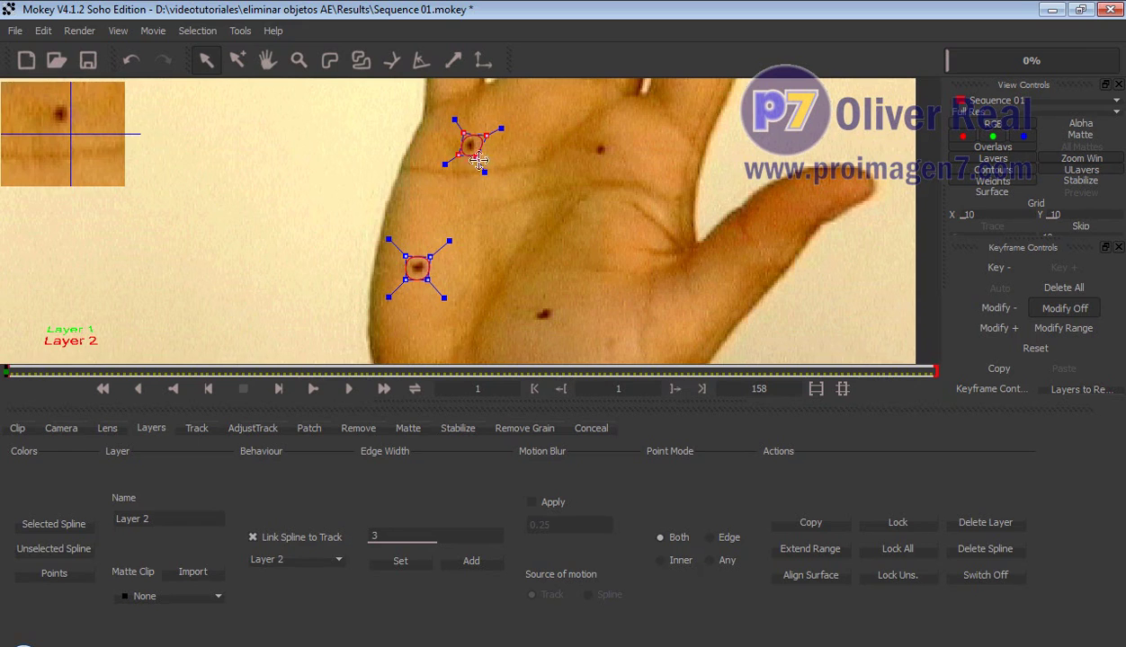
Outline the upper-right dark dot with a closed spline and tighten it.
{"action": "left_click", "coordinate": [361, 60]}
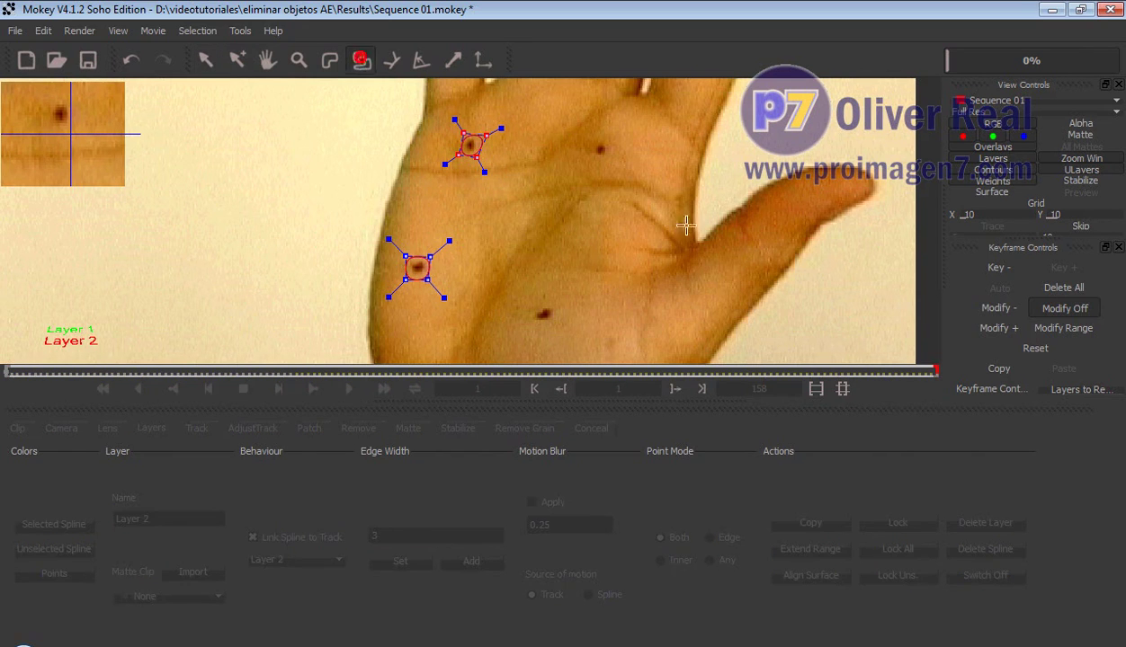
{"action": "mouse_move", "coordinate": [593, 136]}
{"action": "left_mouse_down"}
{"action": "mouse_move", "coordinate": [627, 139]}
{"action": "mouse_move", "coordinate": [608, 162]}
{"action": "mouse_move", "coordinate": [561, 180]}
{"action": "left_mouse_up"}
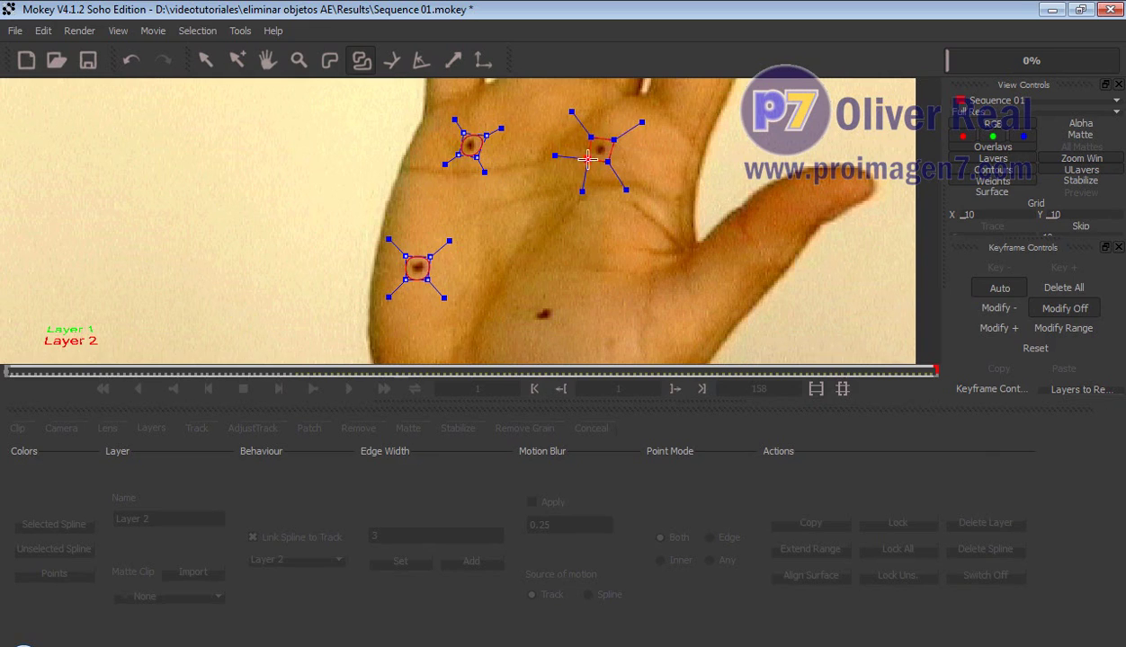
{"action": "right_click", "coordinate": [587, 159]}
{"action": "left_click", "coordinate": [572, 121]}
{"action": "left_click_drag", "start_coordinate": [564, 178], "coordinate": [572, 171]}
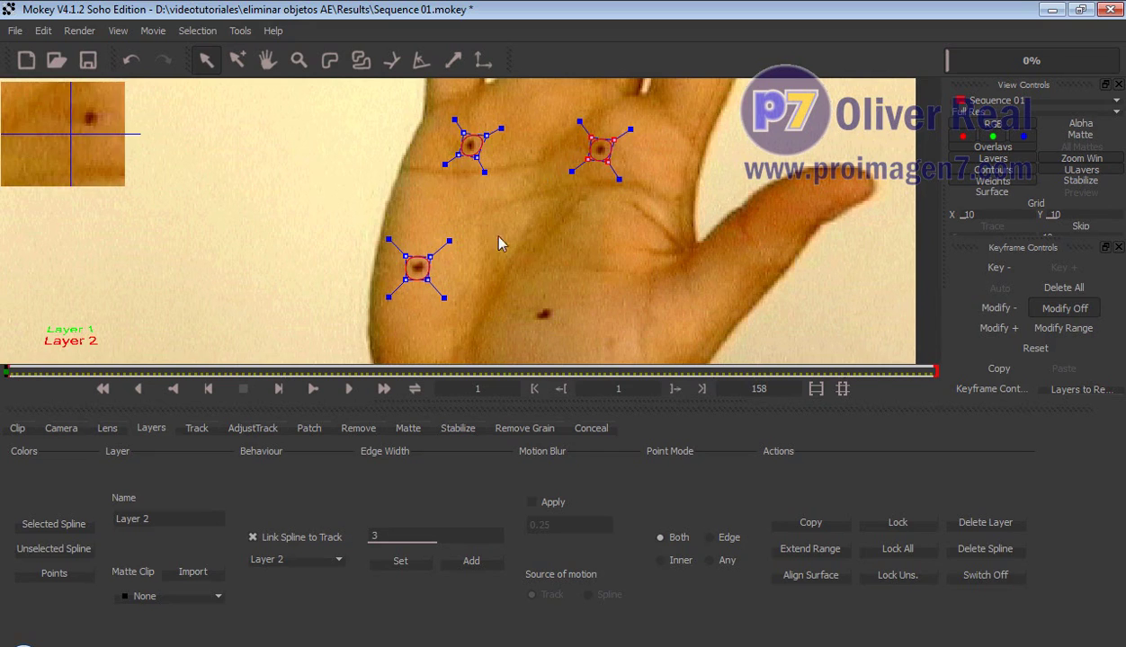
Outline the lower dark dot with a closed four-point spline and tighten it.
{"action": "left_click", "coordinate": [361, 60]}
{"action": "left_click", "coordinate": [532, 301]}
{"action": "left_click", "coordinate": [557, 300]}
{"action": "left_click", "coordinate": [552, 326]}
{"action": "left_click", "coordinate": [536, 326]}
{"action": "left_click", "coordinate": [532, 301]}
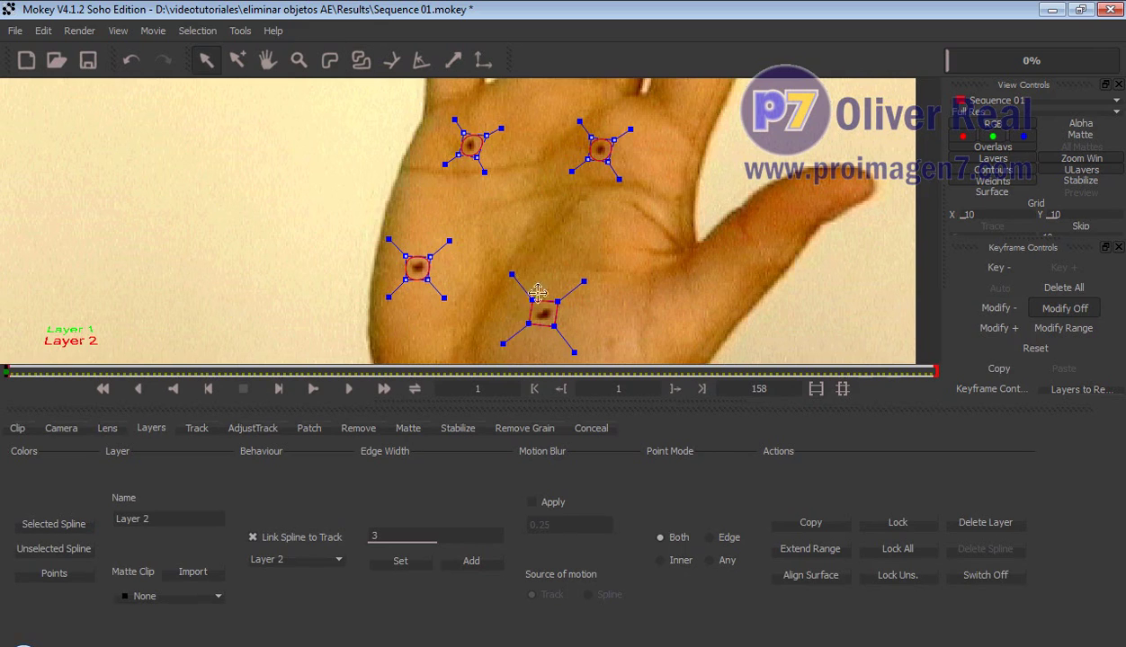
{"action": "left_click", "coordinate": [539, 306]}
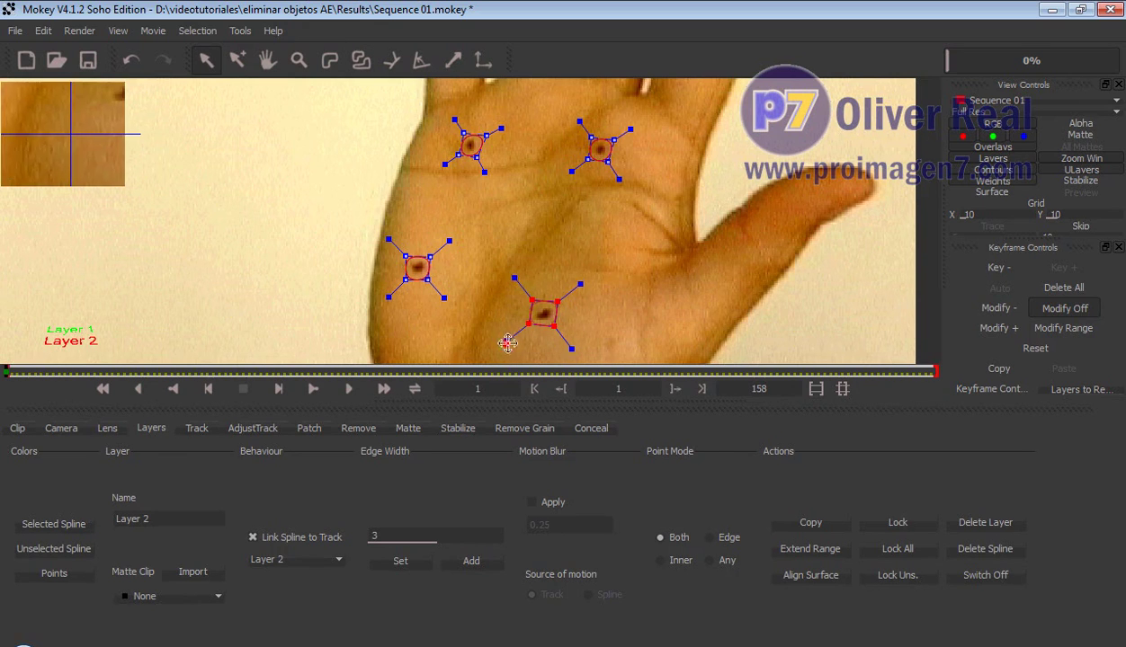
{"action": "mouse_move", "coordinate": [515, 332]}
{"action": "left_mouse_down"}
{"action": "mouse_move", "coordinate": [529, 324]}
{"action": "mouse_move", "coordinate": [572, 344]}
{"action": "mouse_move", "coordinate": [524, 325]}
{"action": "left_mouse_up"}
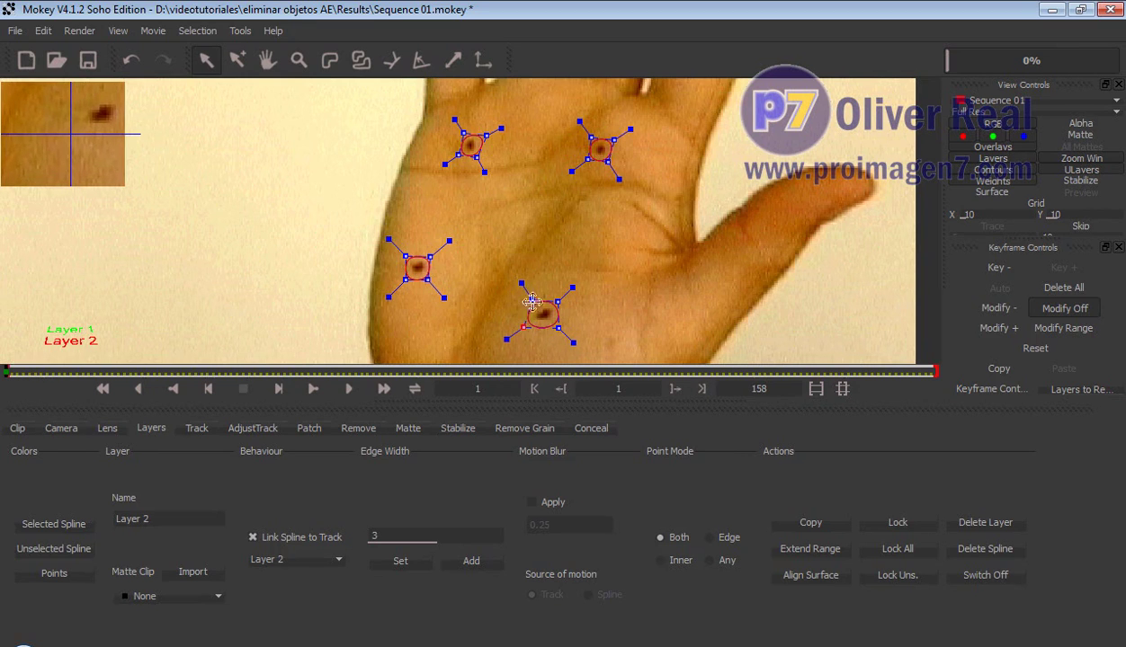
{"action": "left_click", "coordinate": [557, 303]}
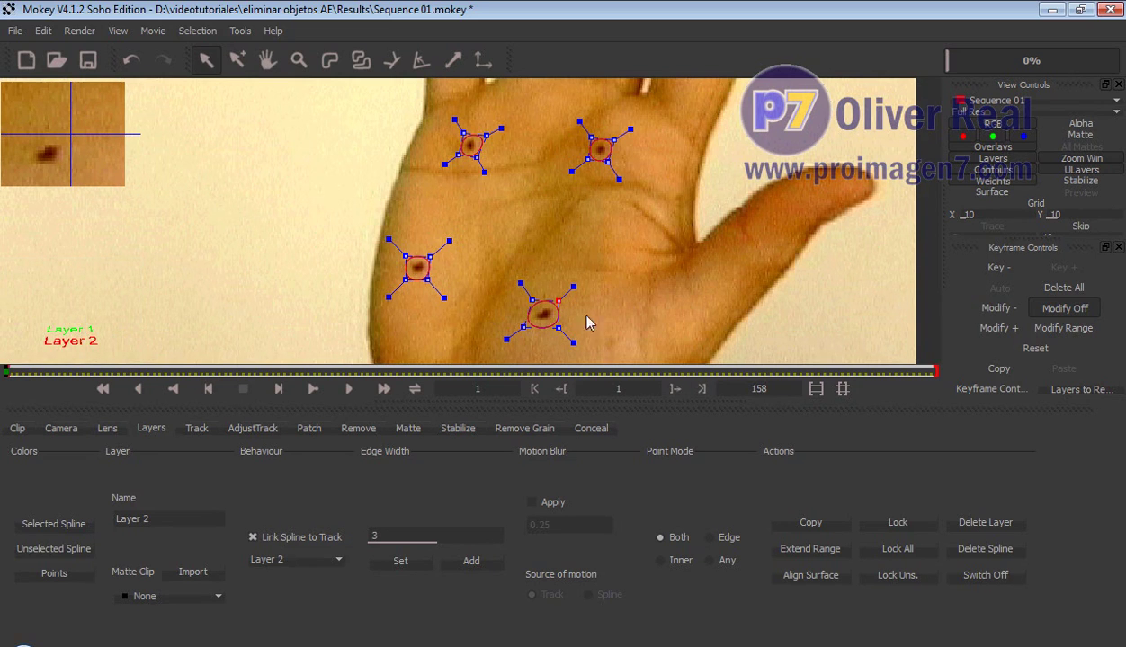
Zoom out to the whole hand and display Layer 2's Track settings.
{"action": "left_click", "coordinate": [300, 59]}
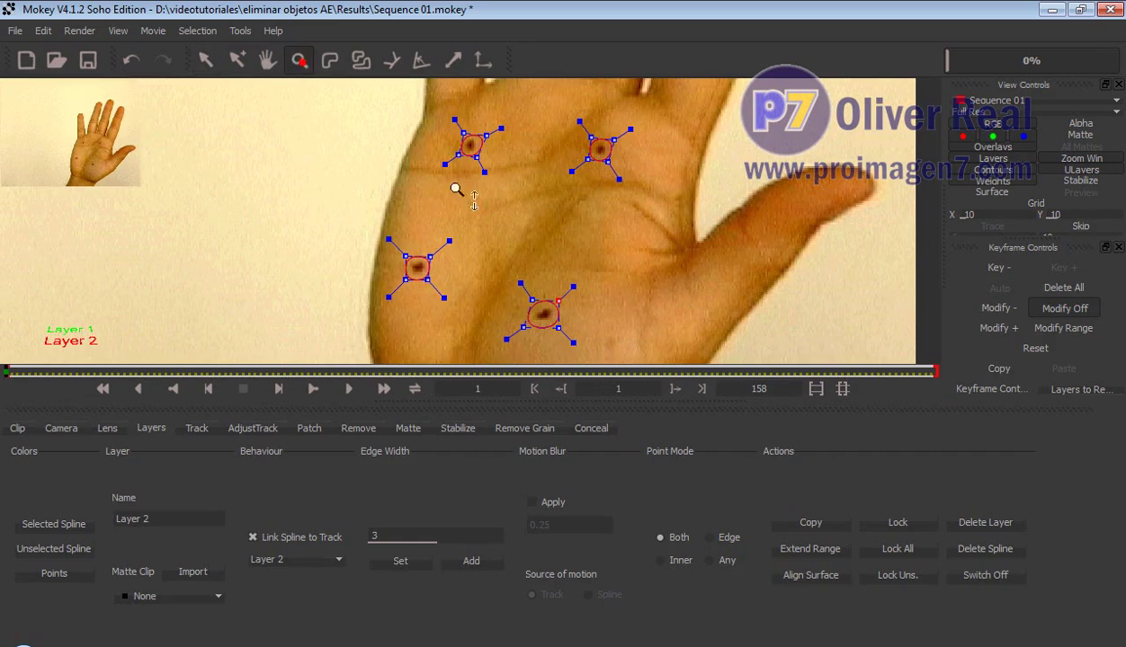
{"action": "left_click_drag", "start_coordinate": [474, 198], "coordinate": [541, 351]}
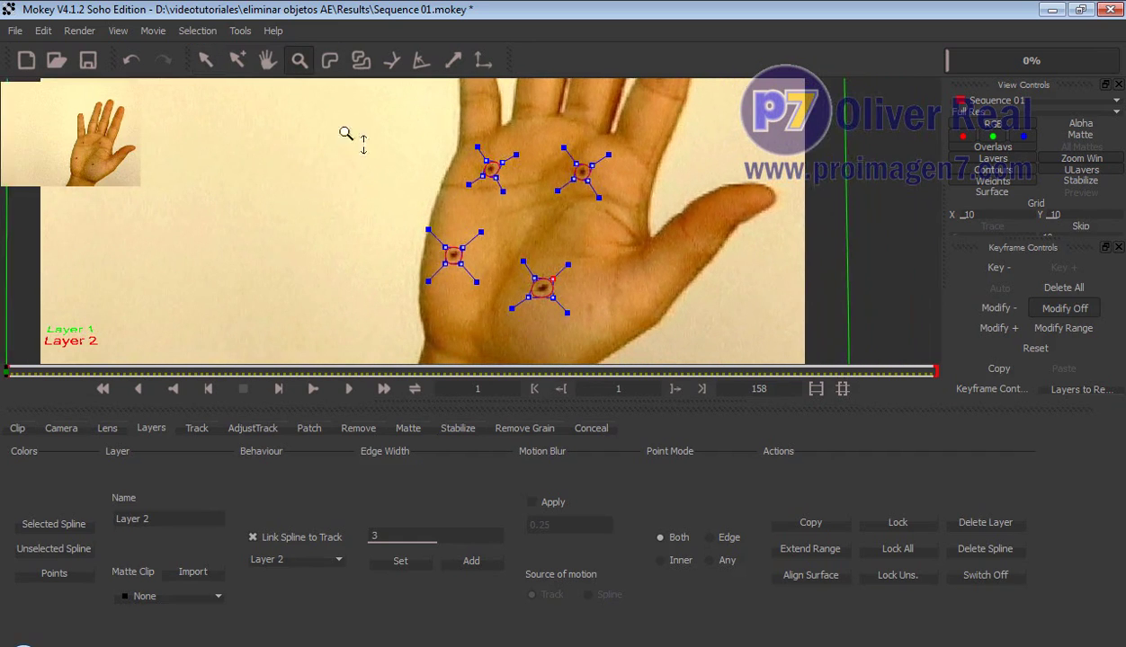
{"action": "left_click", "coordinate": [205, 59]}
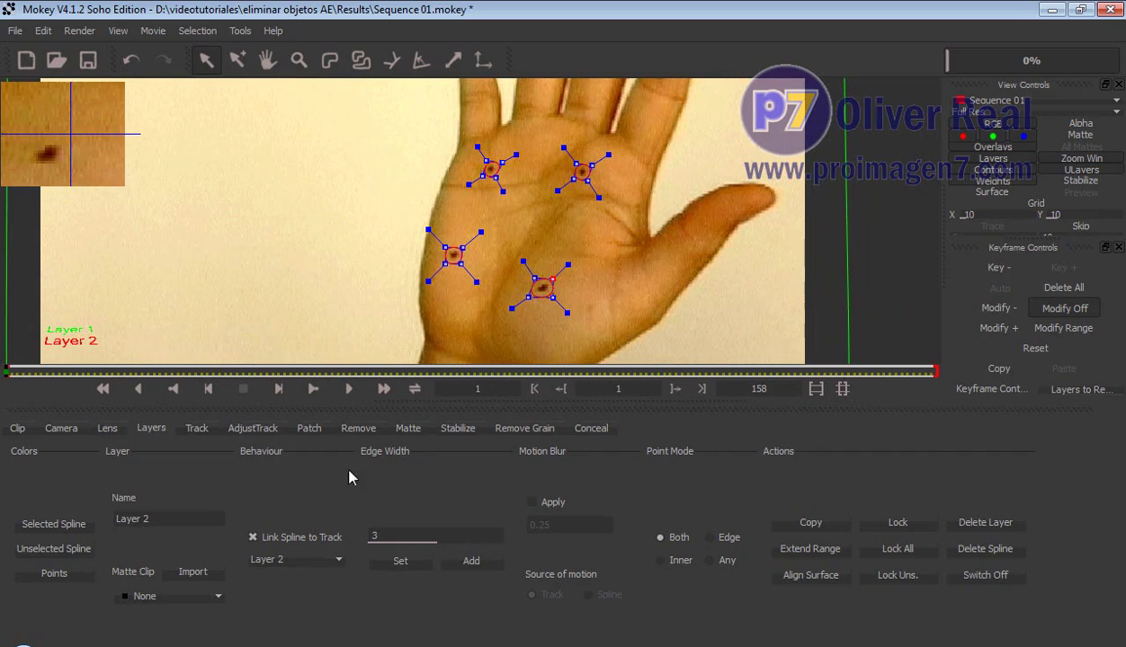
{"action": "left_click", "coordinate": [197, 429]}
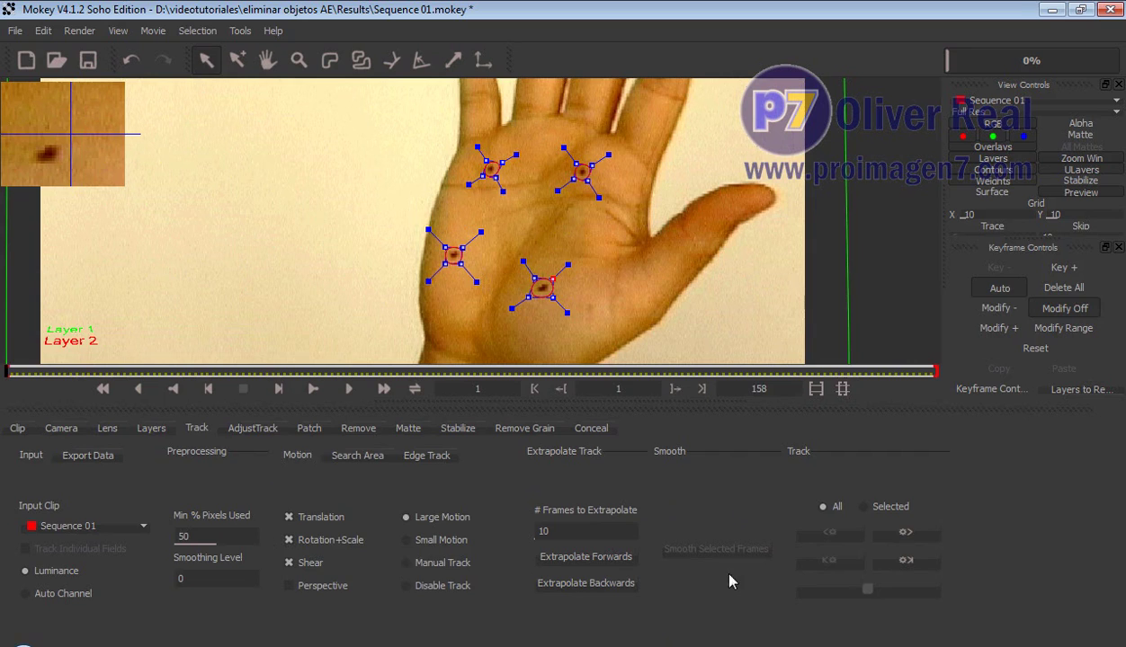
Track the four dot outlines forward through the clip.
{"action": "left_click", "coordinate": [905, 533]}
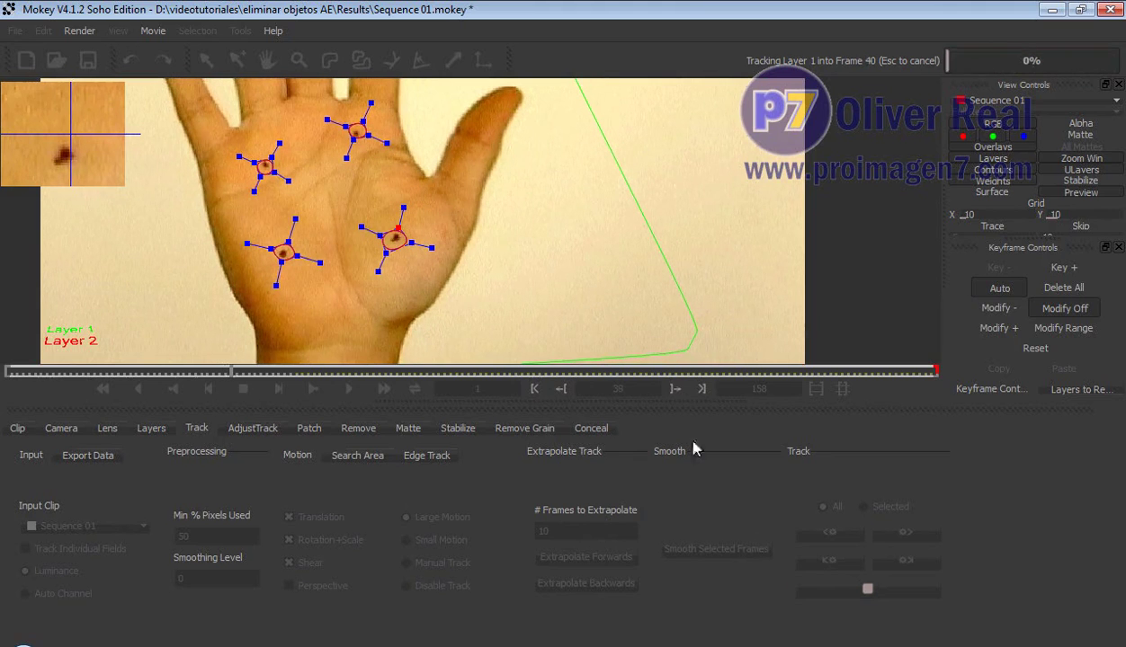
Stop tracking and move the four drifted trackers back onto their dots.
{"action": "key", "text": "Escape"}
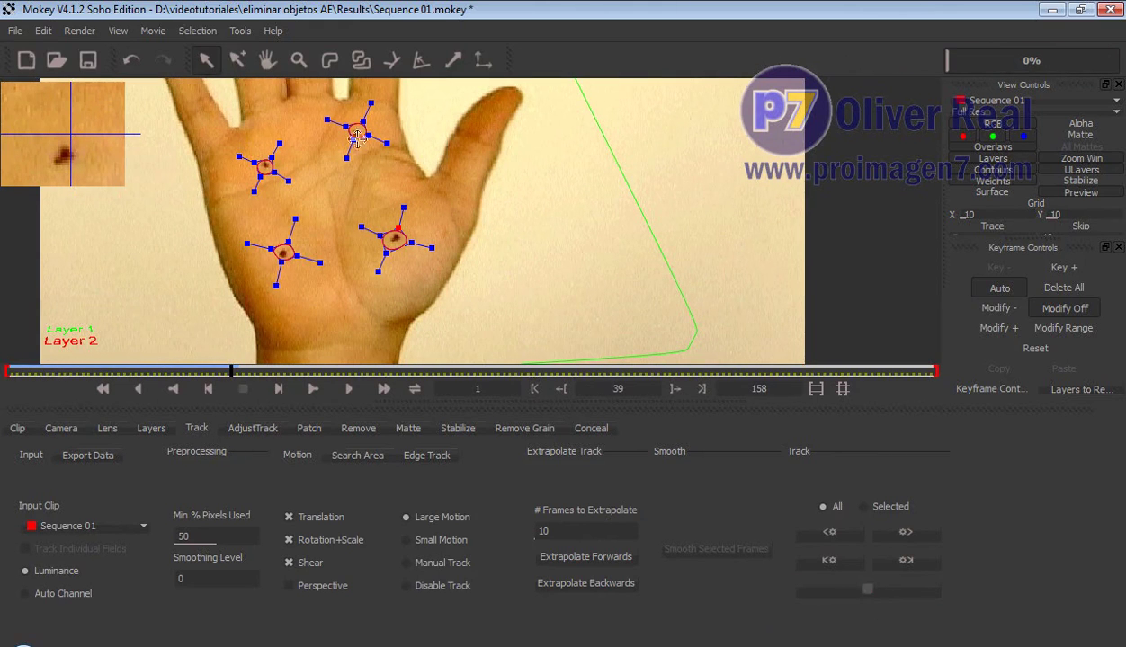
{"action": "left_click_drag", "start_coordinate": [355, 132], "coordinate": [356, 134]}
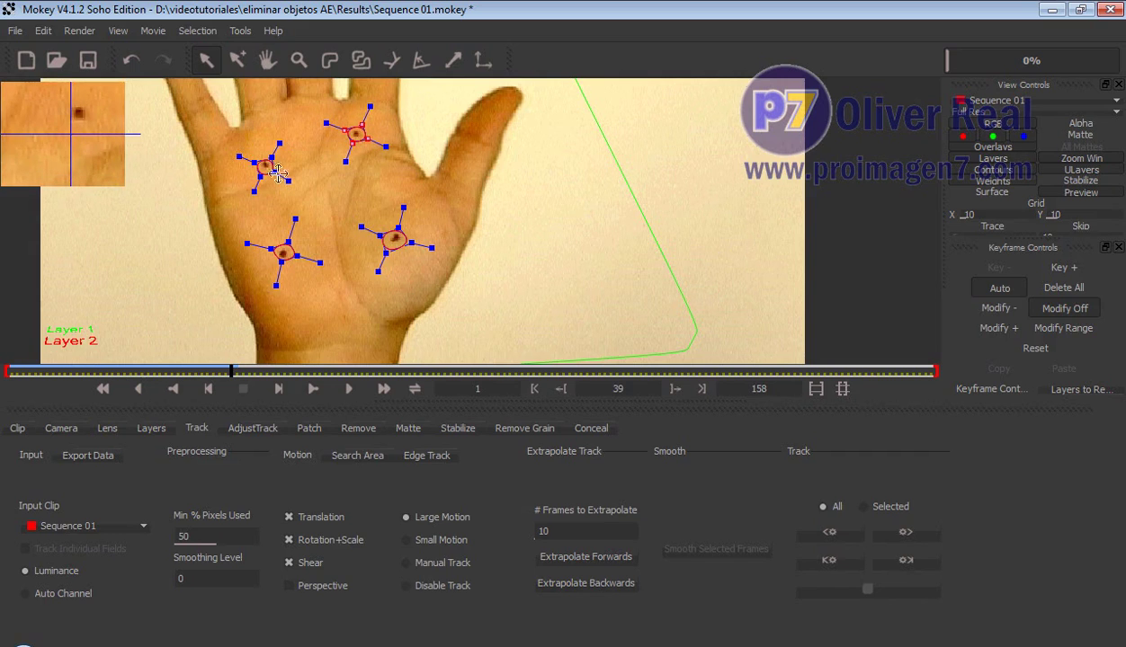
{"action": "left_click", "coordinate": [251, 182]}
{"action": "left_click_drag", "start_coordinate": [251, 182], "coordinate": [253, 179]}
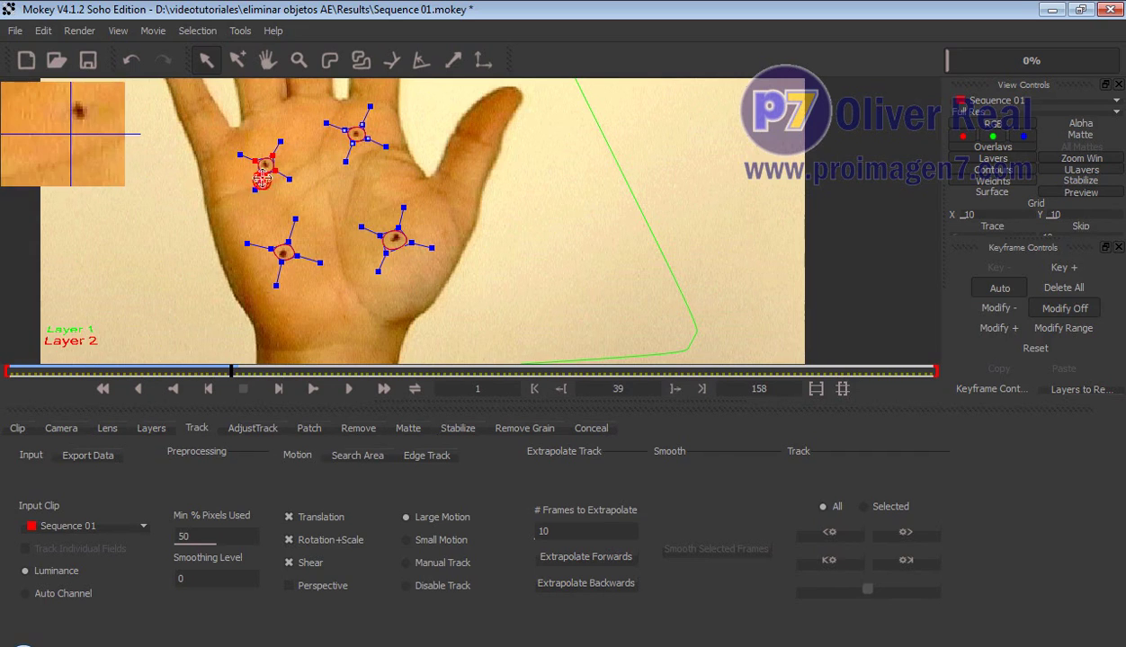
{"action": "left_click_drag", "start_coordinate": [269, 239], "coordinate": [300, 258]}
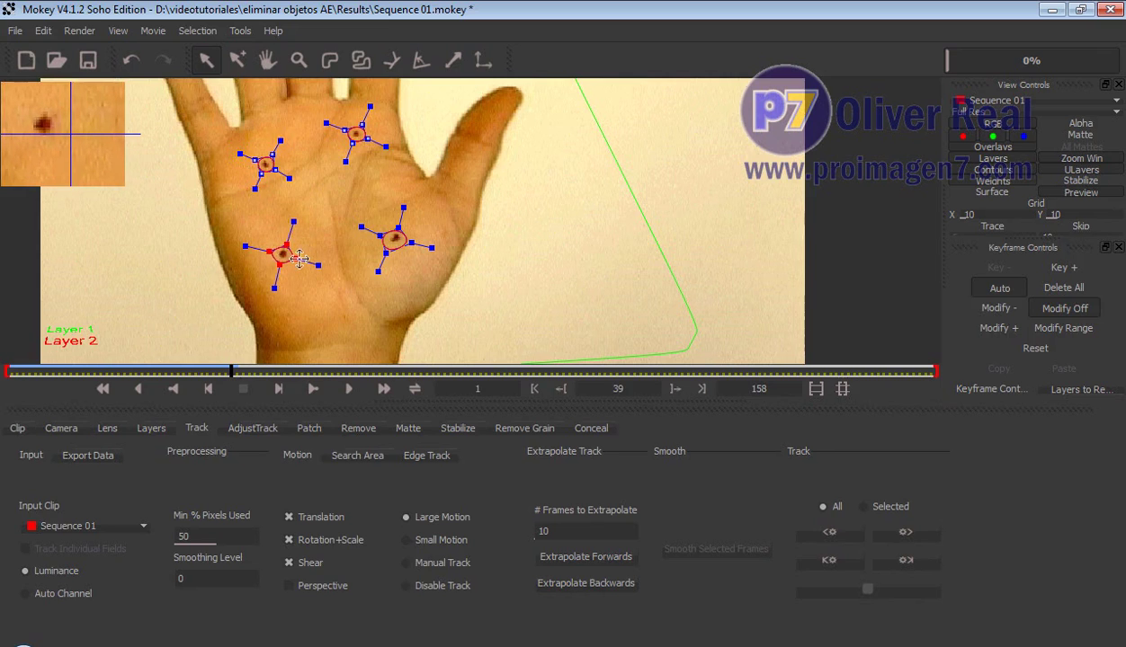
{"action": "left_click_drag", "start_coordinate": [412, 244], "coordinate": [416, 239]}
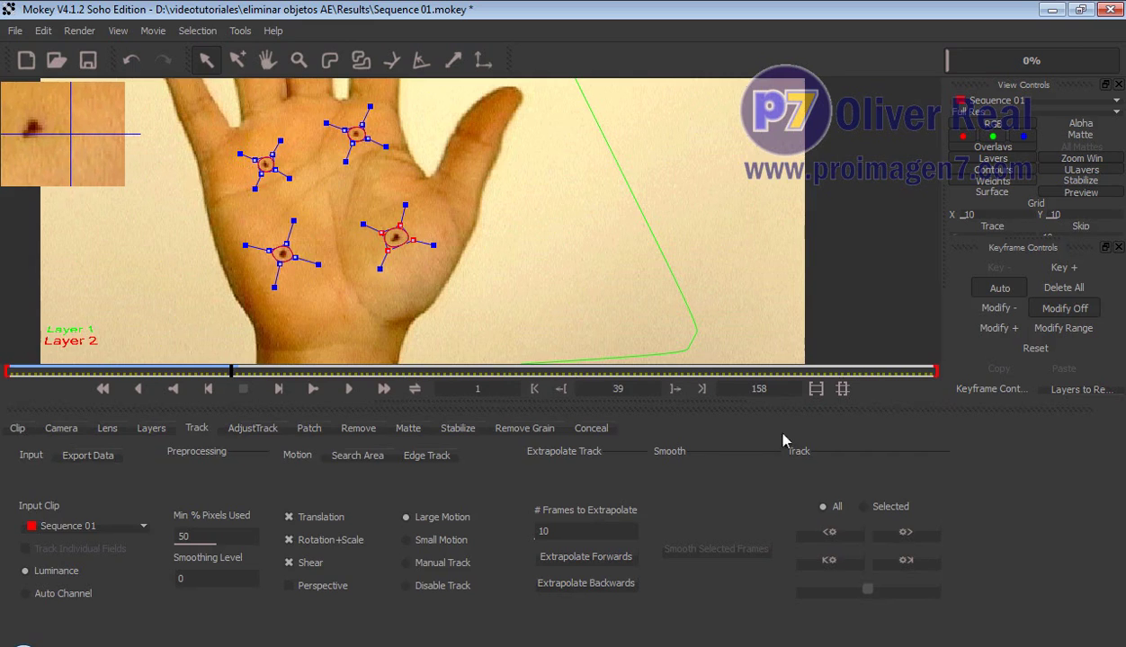
Resume tracking forward to frame 158 and scrub back to verify.
{"action": "left_click", "coordinate": [915, 534]}
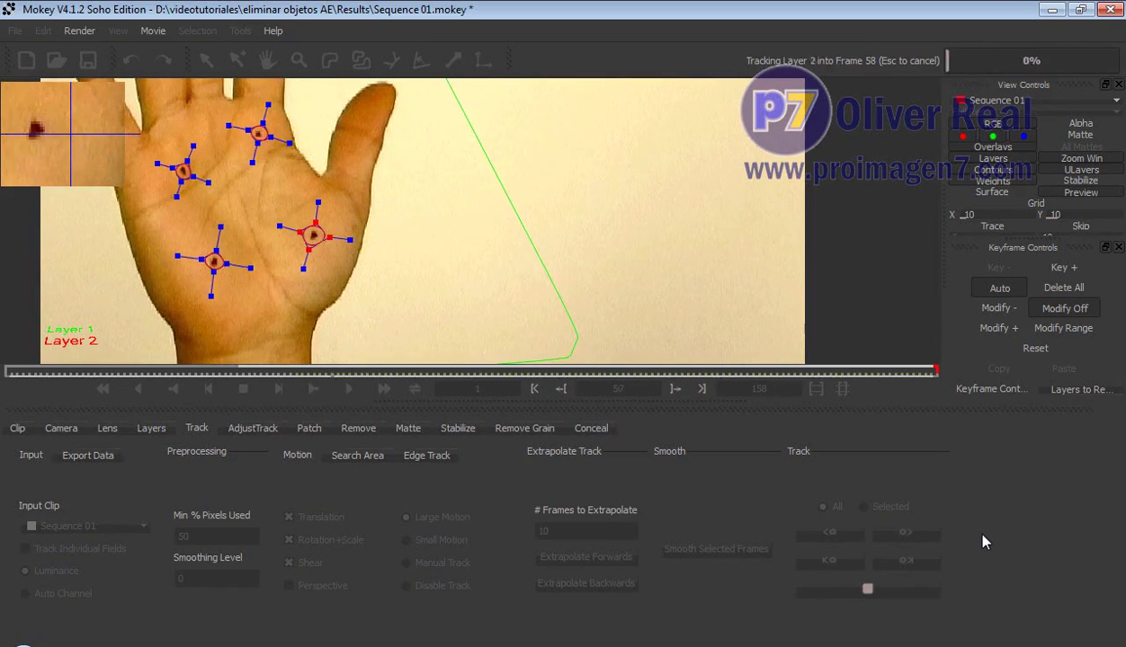
{"action": "key", "text": "Escape"}
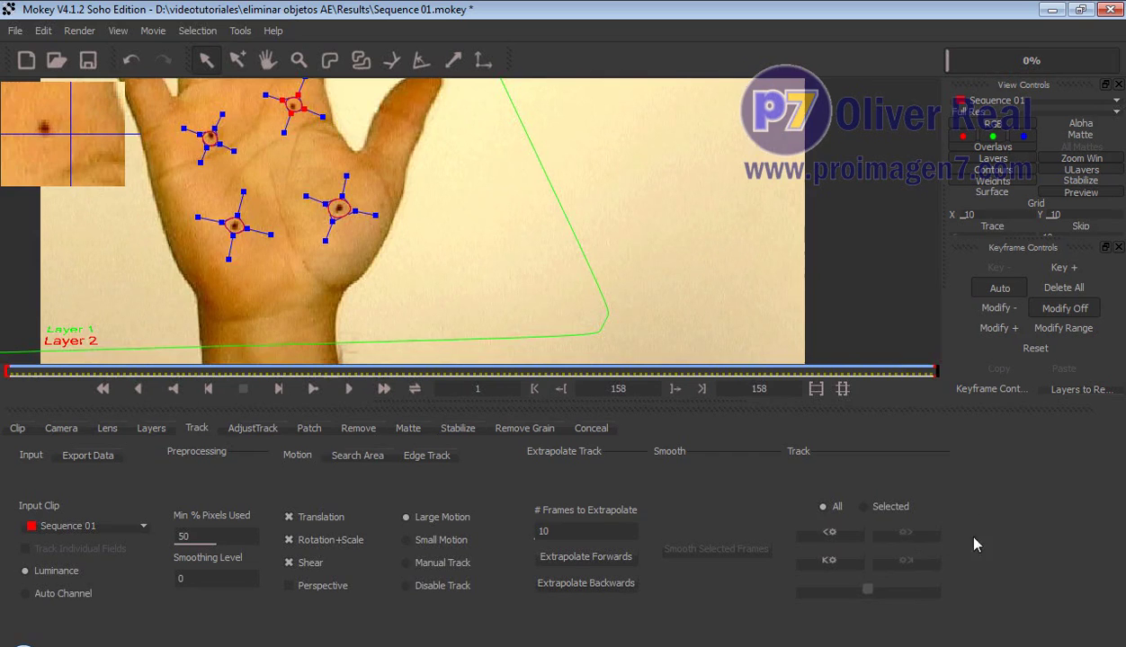
{"action": "left_click_drag", "start_coordinate": [938, 370], "coordinate": [8, 373]}
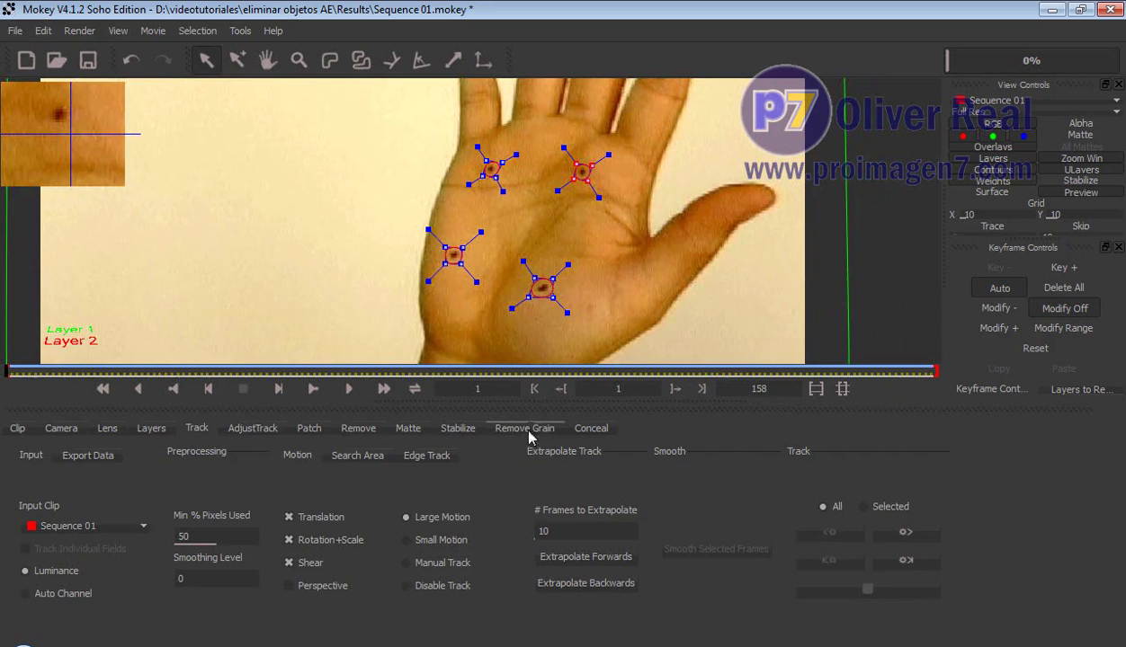
Show the Remove settings and select the Linear illumination model.
{"action": "left_click", "coordinate": [358, 428]}
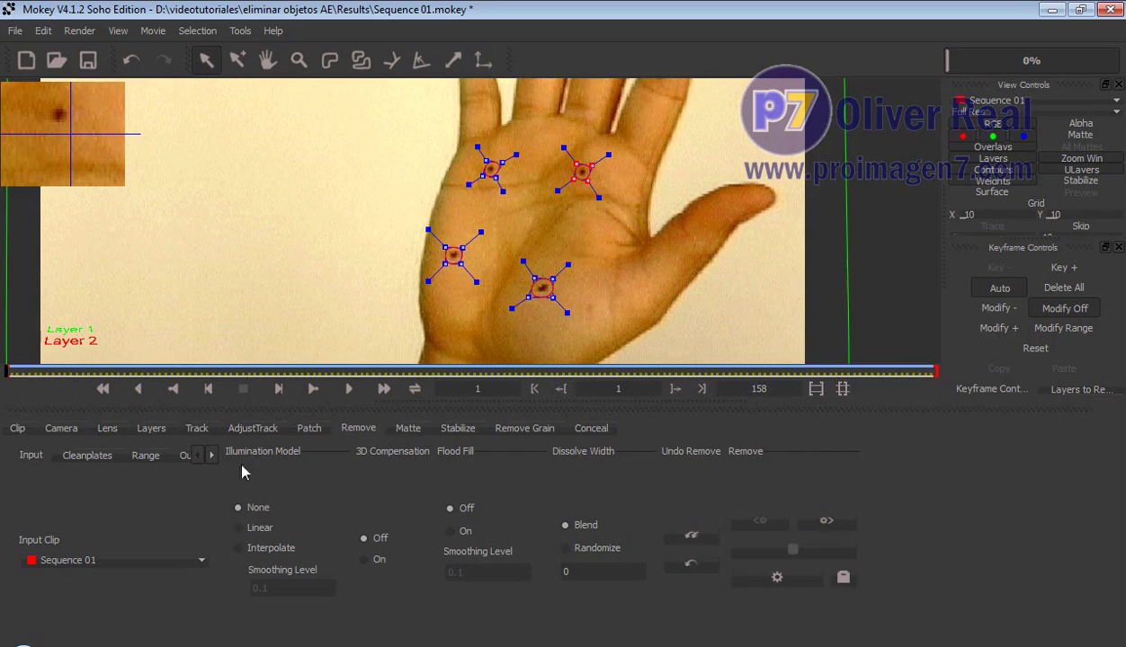
{"action": "left_click", "coordinate": [238, 528]}
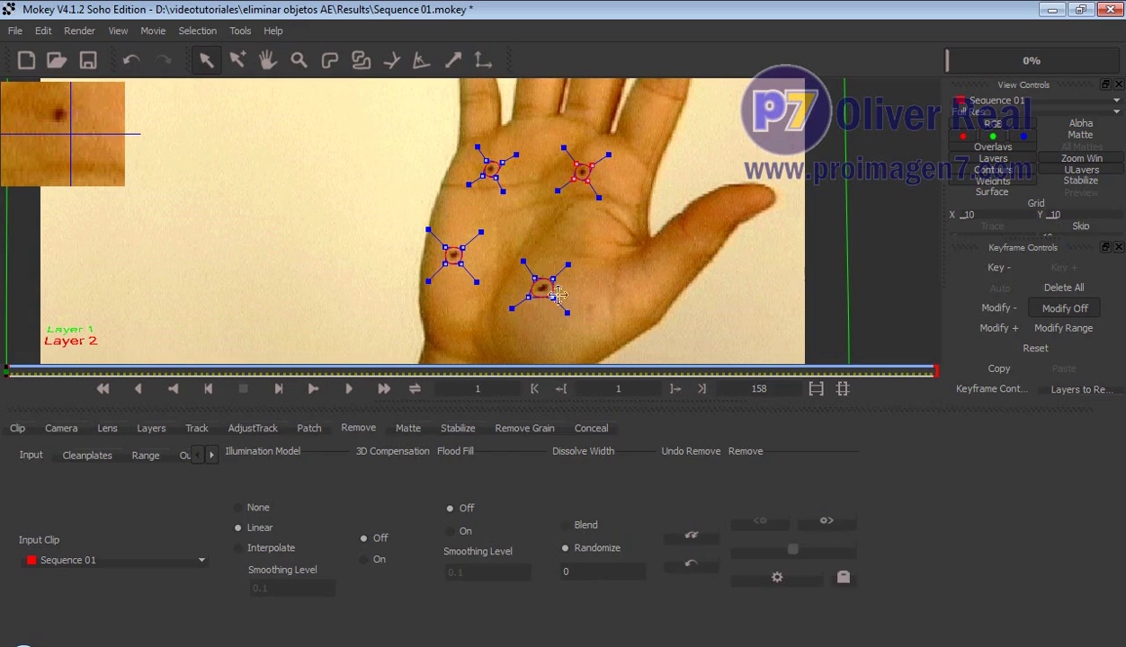
Set the randomize amount to 5 and process the dot removal forward to frame 158.
{"action": "left_click", "coordinate": [569, 571]}
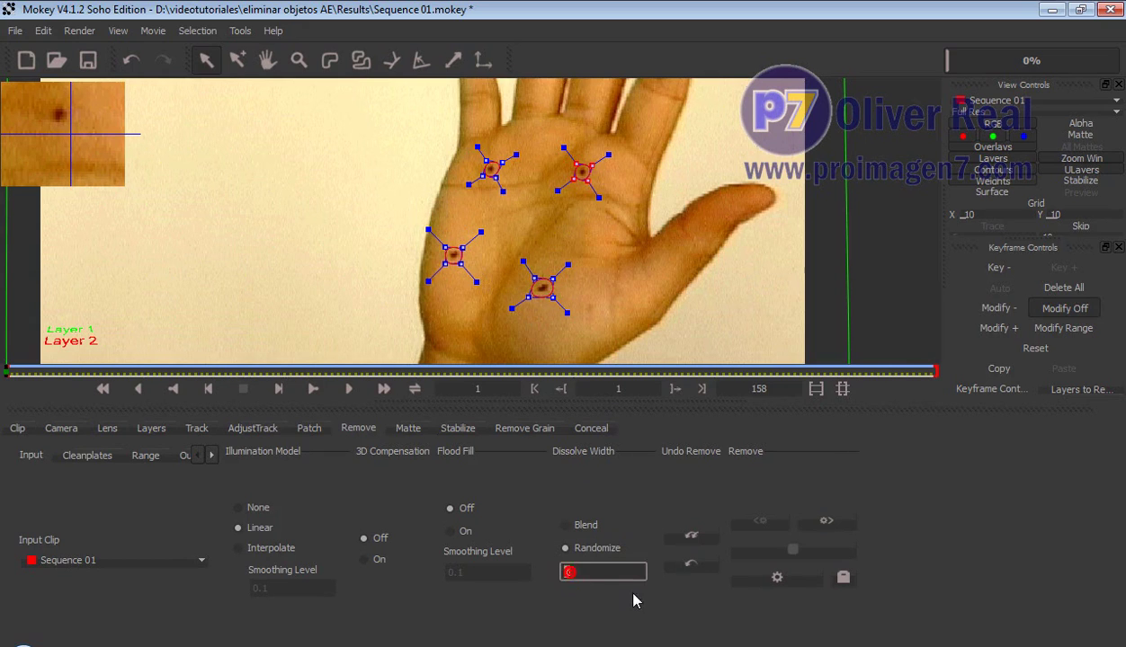
{"action": "type", "text": "5"}
{"action": "left_click", "coordinate": [635, 594]}
{"action": "key", "text": "Return"}
{"action": "left_click", "coordinate": [826, 524]}
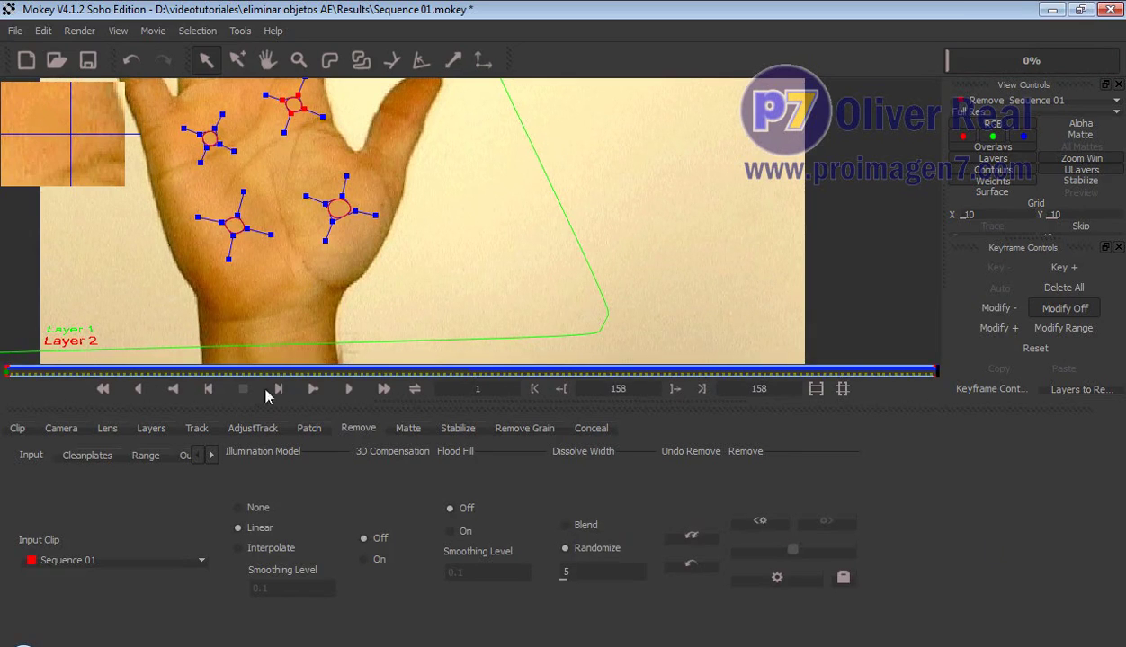
Play the cleaned clip from frame 1 and stop near the end.
{"action": "left_click", "coordinate": [106, 389]}
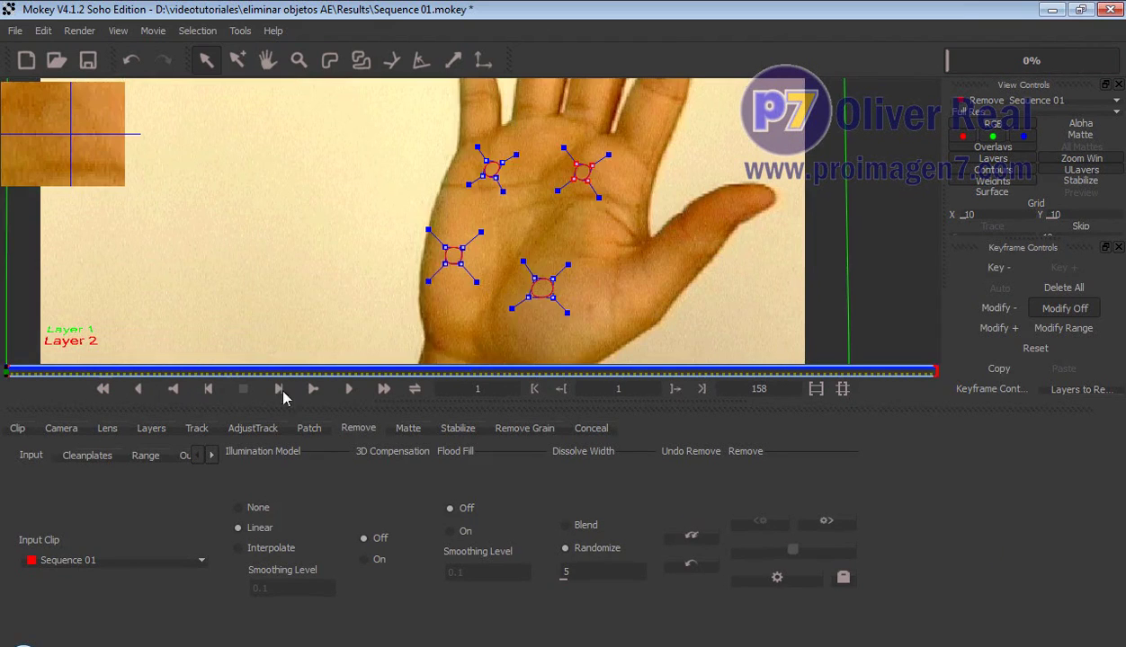
{"action": "left_click", "coordinate": [346, 390]}
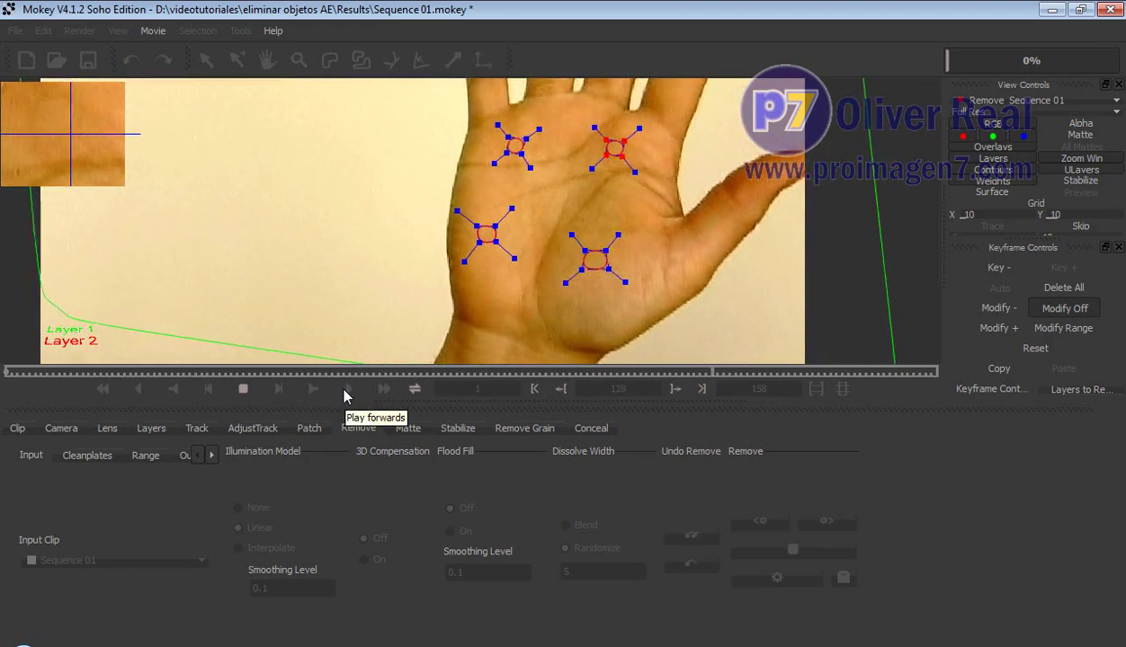
{"action": "left_click", "coordinate": [242, 390]}
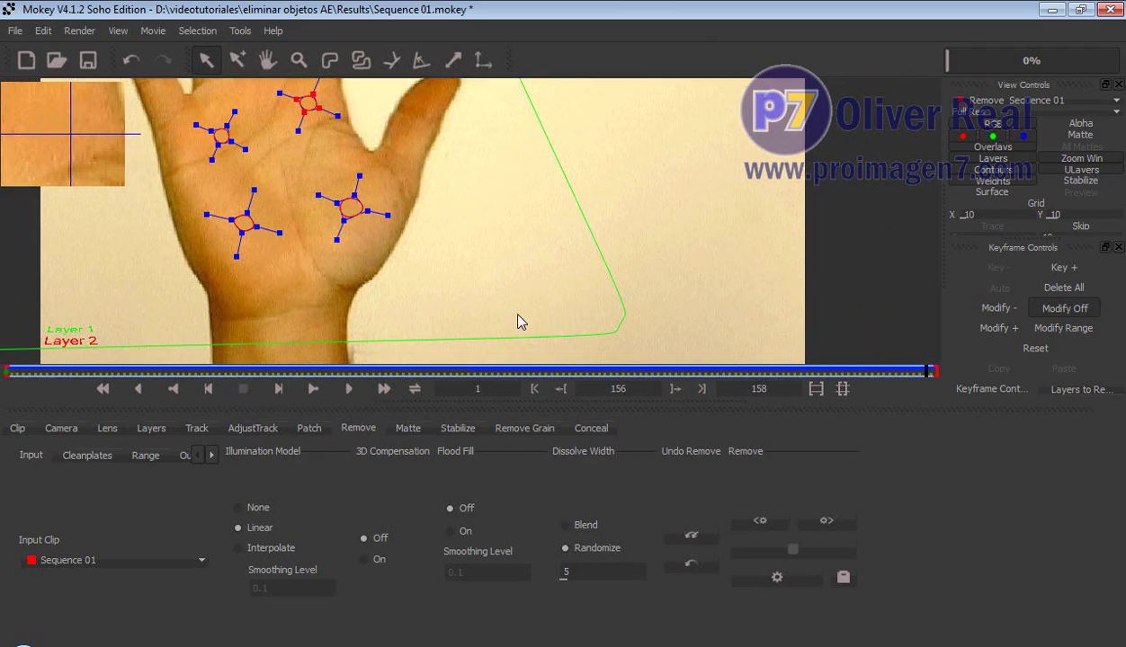
Save the clip as a QuickTime movie named hand_mokey_2.
{"action": "left_click", "coordinate": [14, 32]}
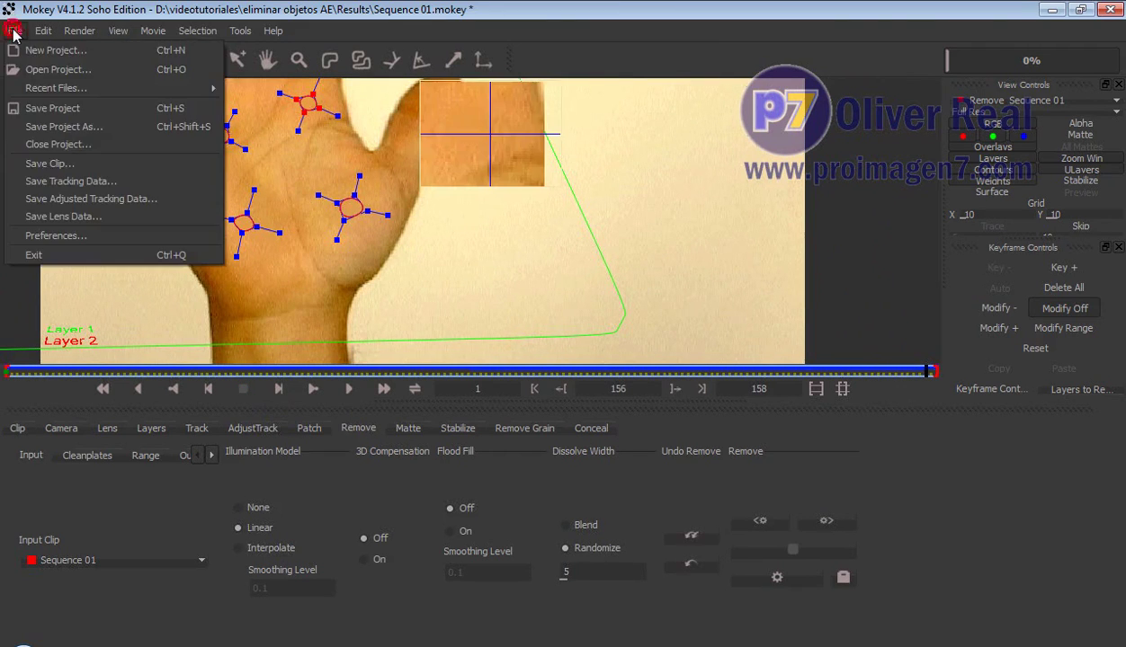
{"action": "left_click", "coordinate": [62, 171]}
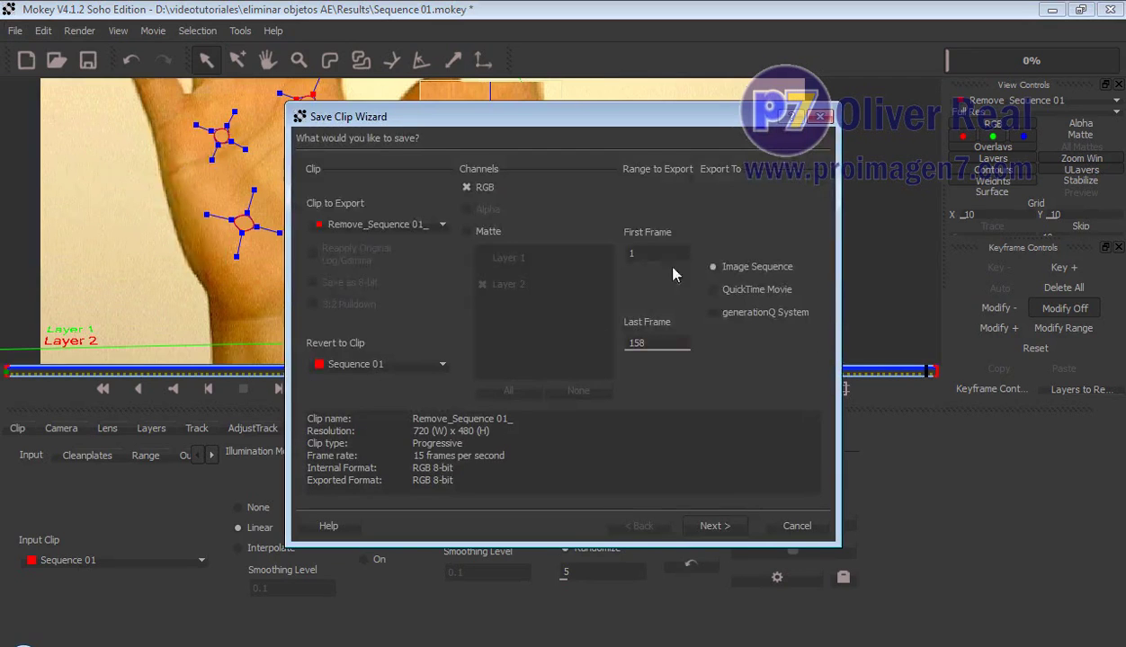
{"action": "left_click", "coordinate": [714, 293]}
{"action": "left_click", "coordinate": [714, 527]}
{"action": "type", "text": "hand_moke"}
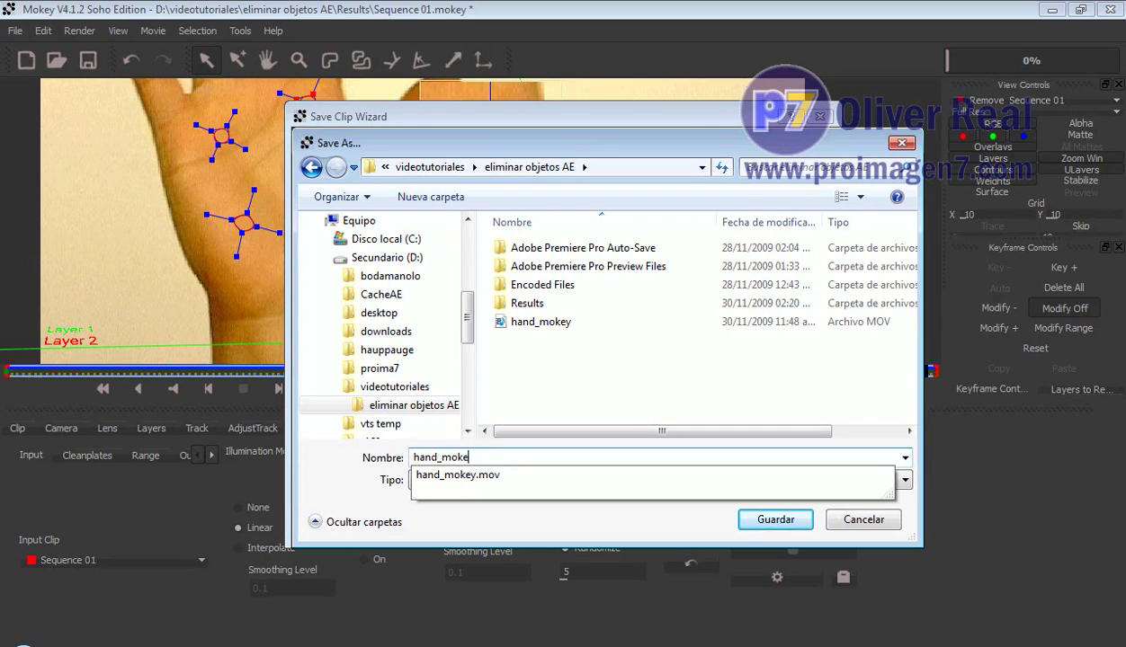
{"action": "type", "text": "y_2"}
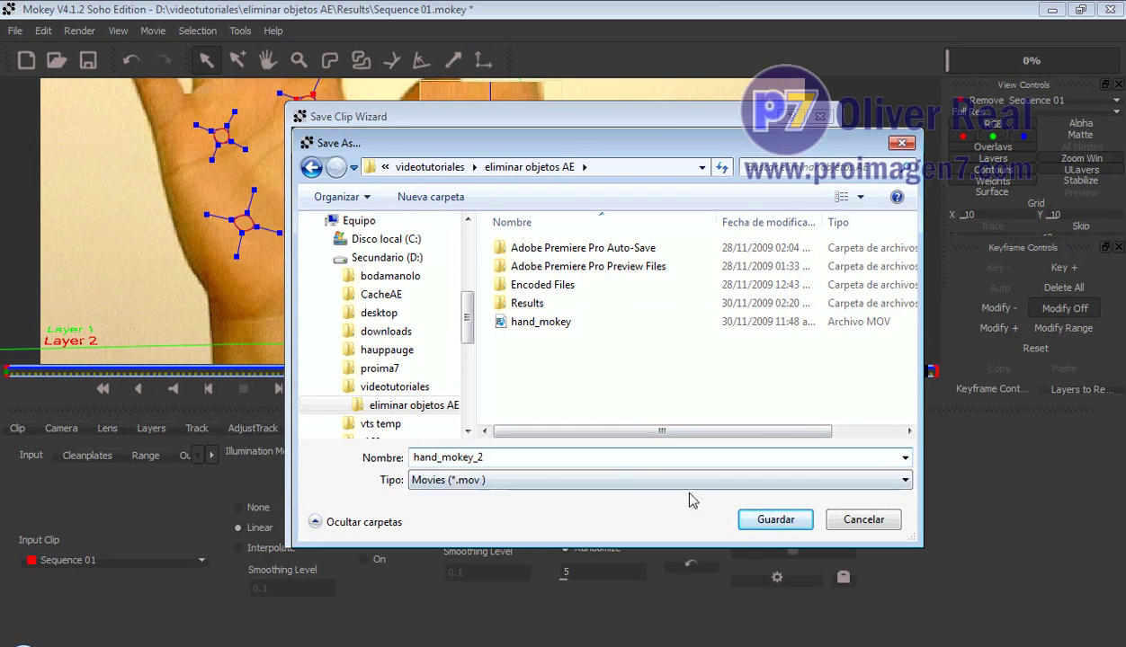
{"action": "left_click", "coordinate": [776, 522]}
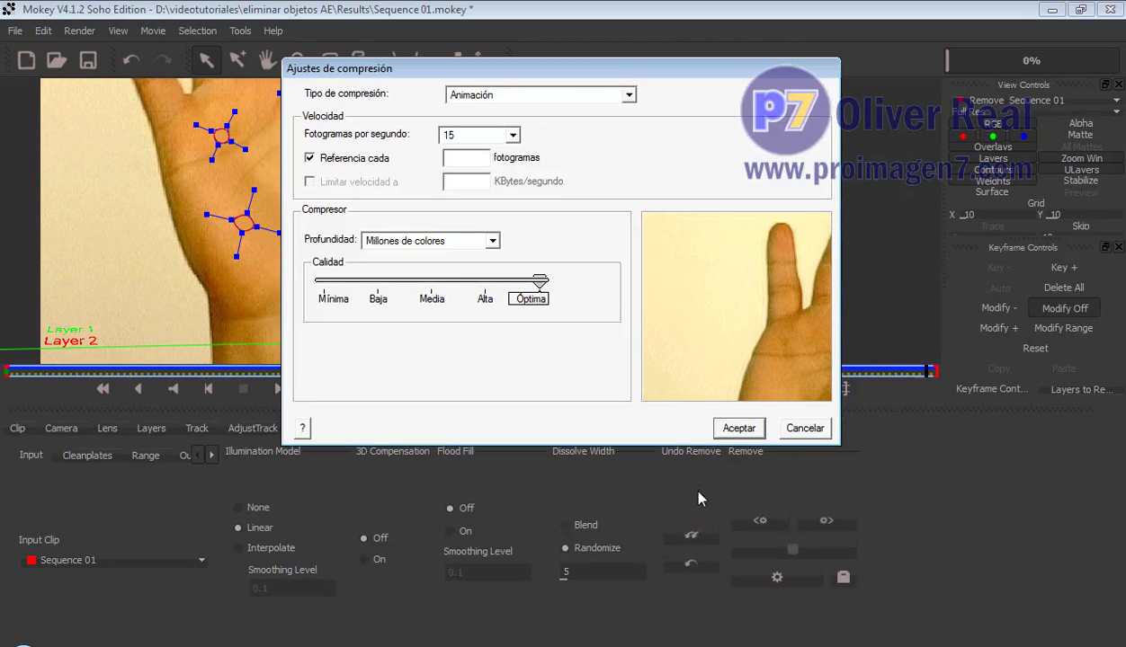
Set compression to DV/DVCPRO - NTSC, 15 fps, Progresivo scanning, and confirm.
{"action": "left_click", "coordinate": [612, 96]}
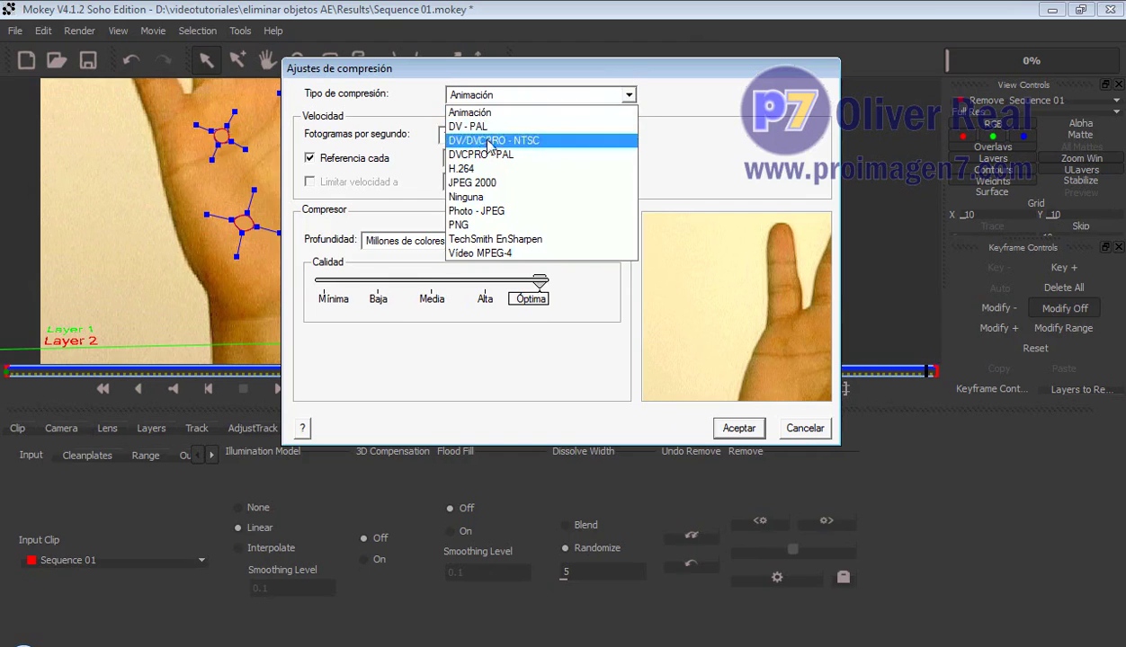
{"action": "left_click", "coordinate": [487, 142]}
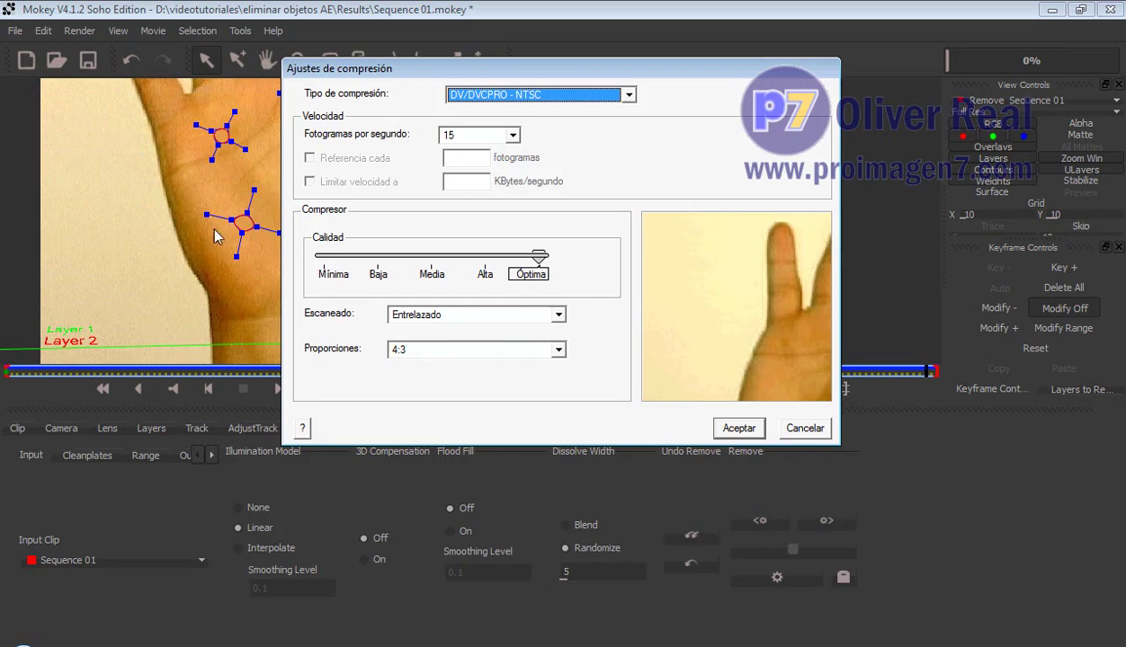
{"action": "left_click", "coordinate": [514, 136]}
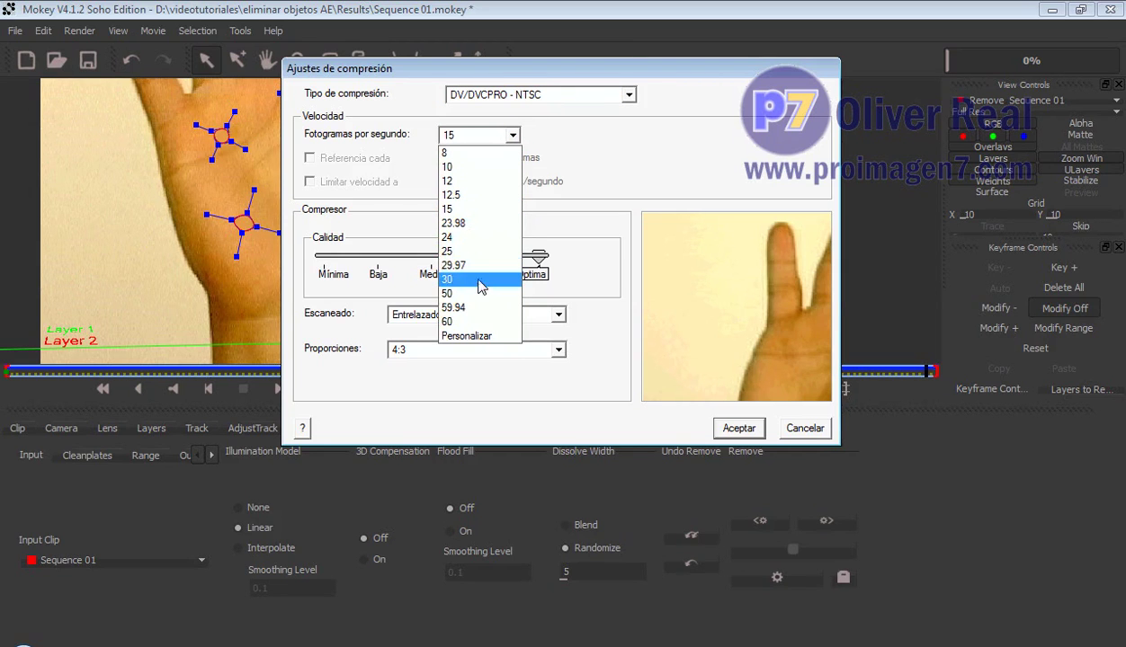
{"action": "left_click", "coordinate": [474, 209]}
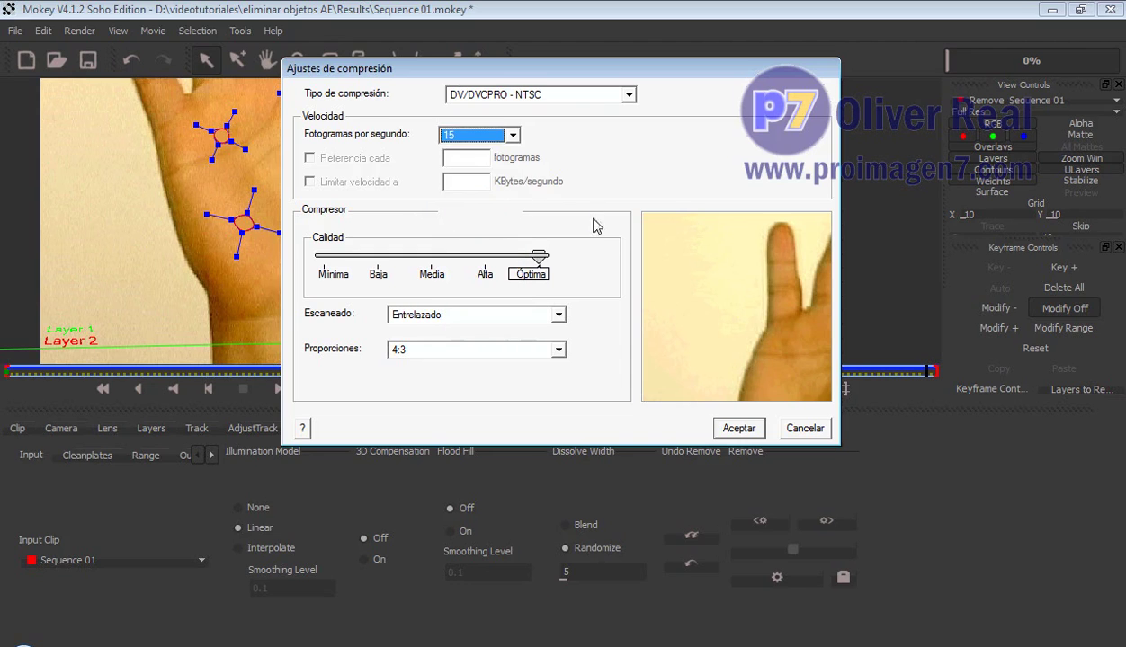
{"action": "left_click", "coordinate": [559, 314]}
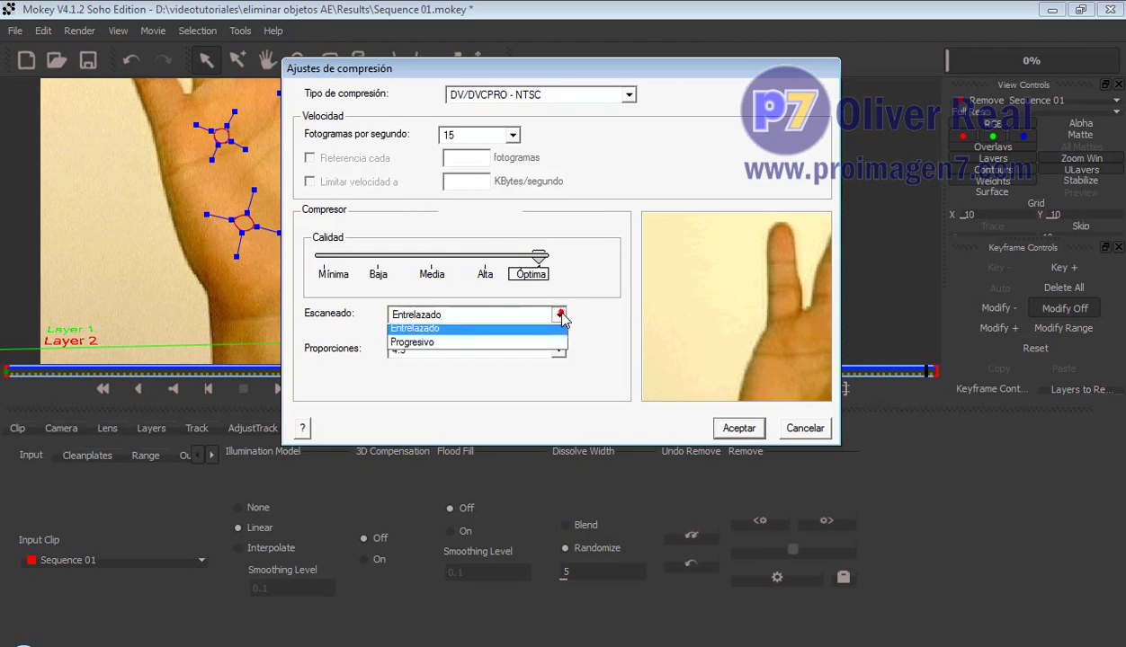
{"action": "left_click", "coordinate": [424, 348]}
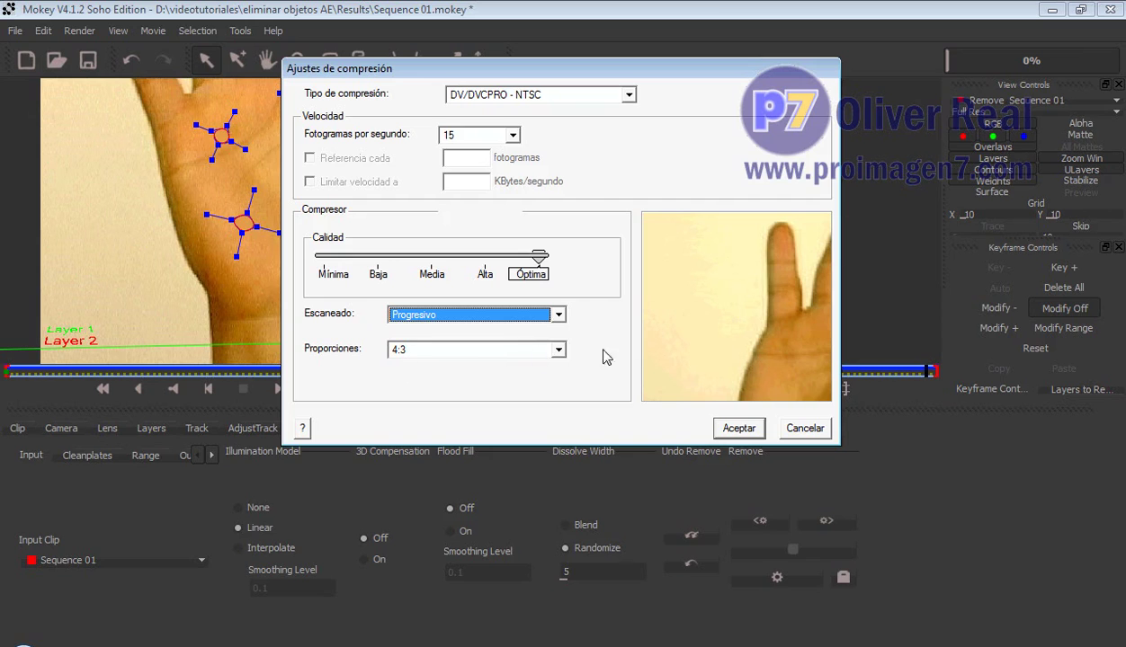
{"action": "left_click", "coordinate": [737, 429]}
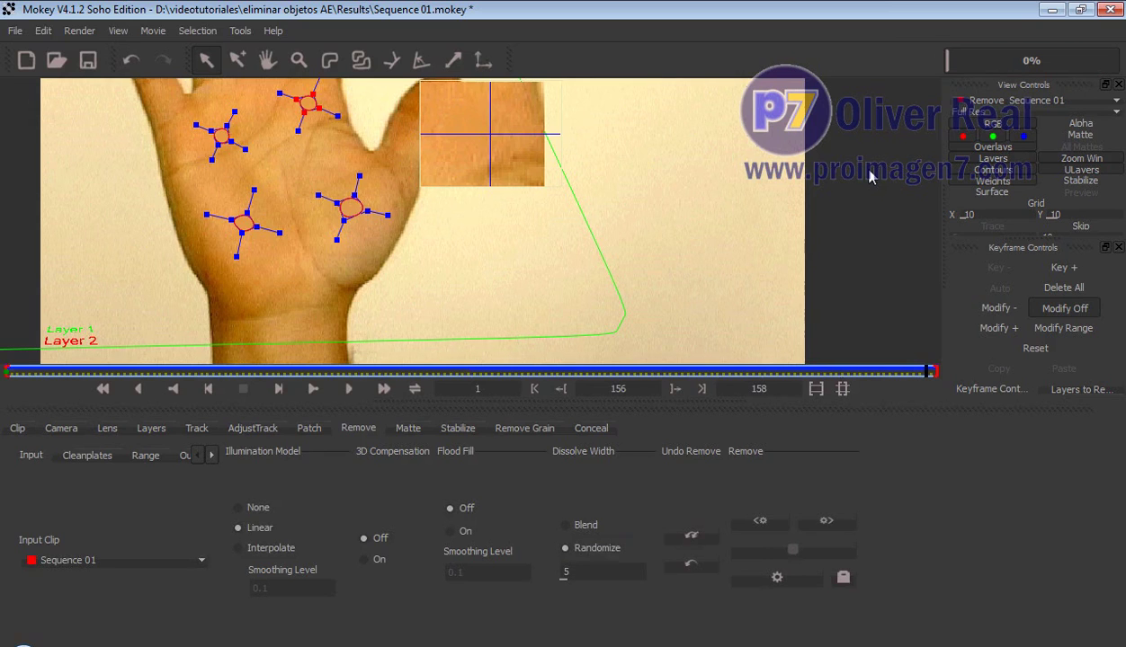
In After Effects, import hand_mokey_2.mov into the project.
{"action": "left_click", "coordinate": [680, 646]}
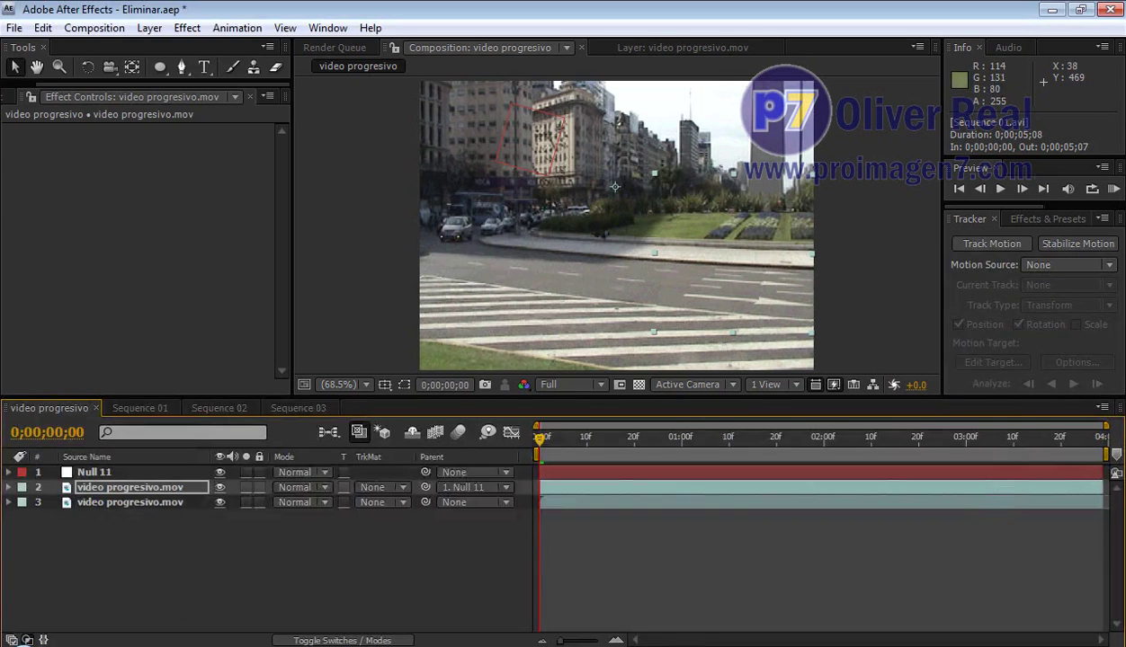
{"action": "key", "text": "ctrl+i"}
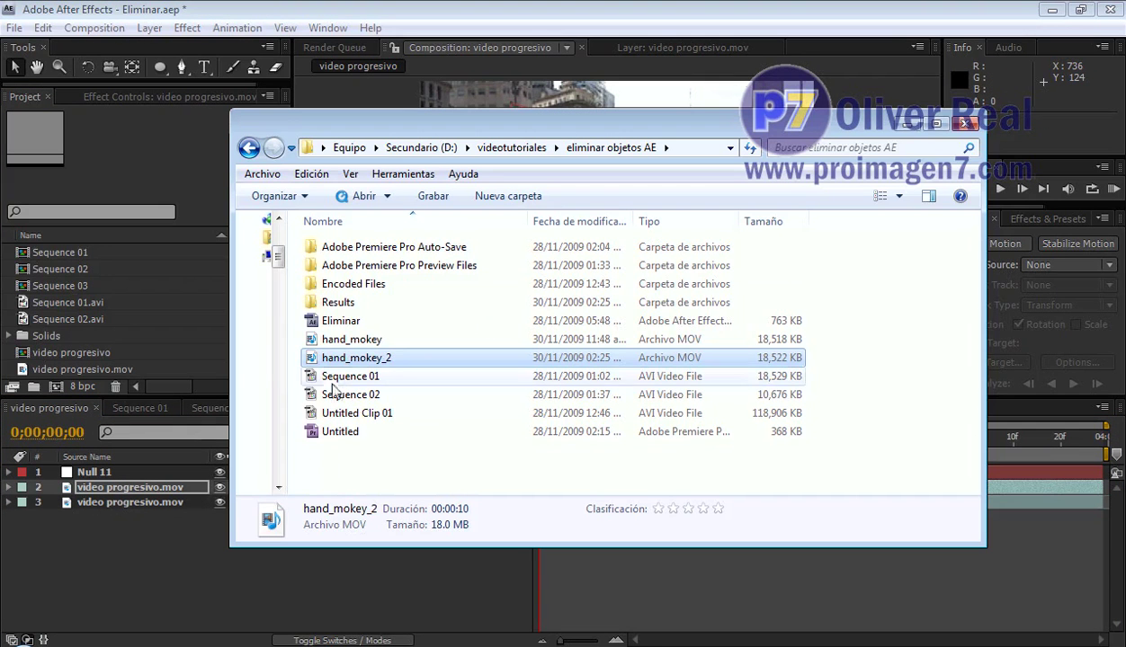
{"action": "left_click_drag", "start_coordinate": [333, 360], "coordinate": [189, 355]}
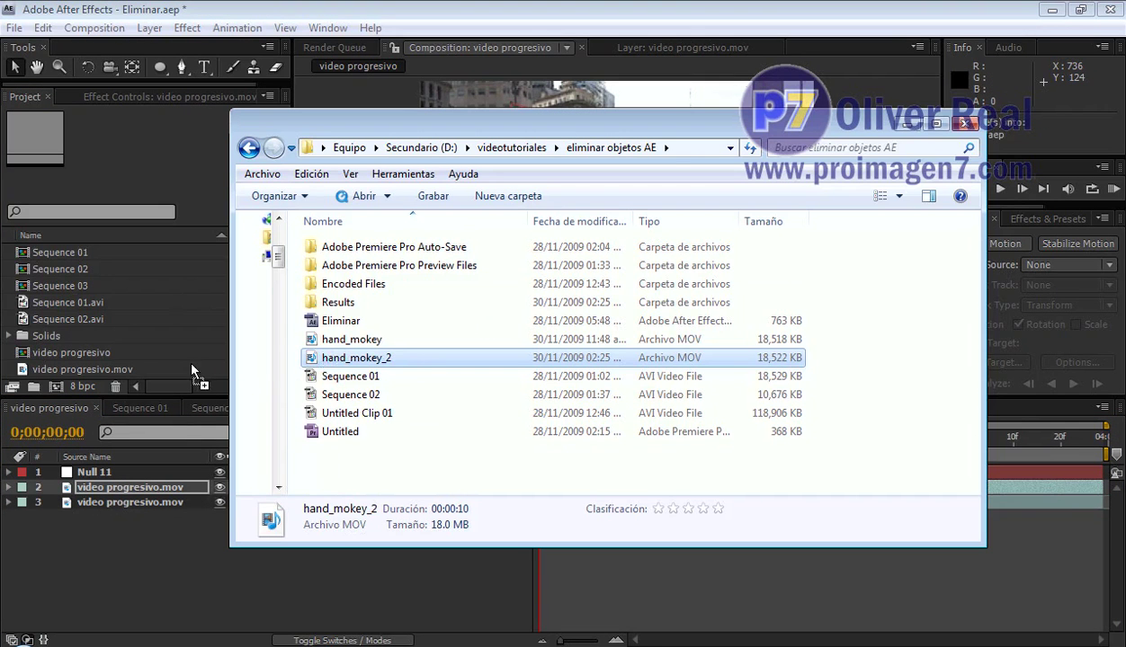
{"action": "key", "text": "Return"}
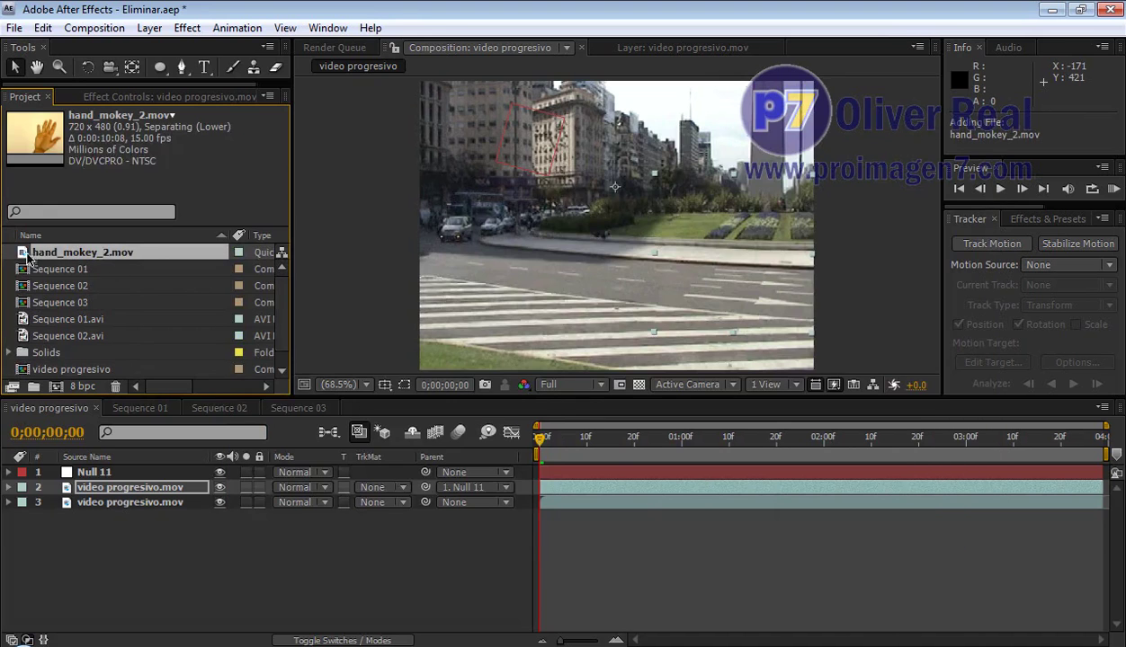
Open hand_mokey_2.mov in the Footage viewer and scrub to about seven seconds to check the dot-free palm.
{"action": "double_click", "coordinate": [23, 257]}
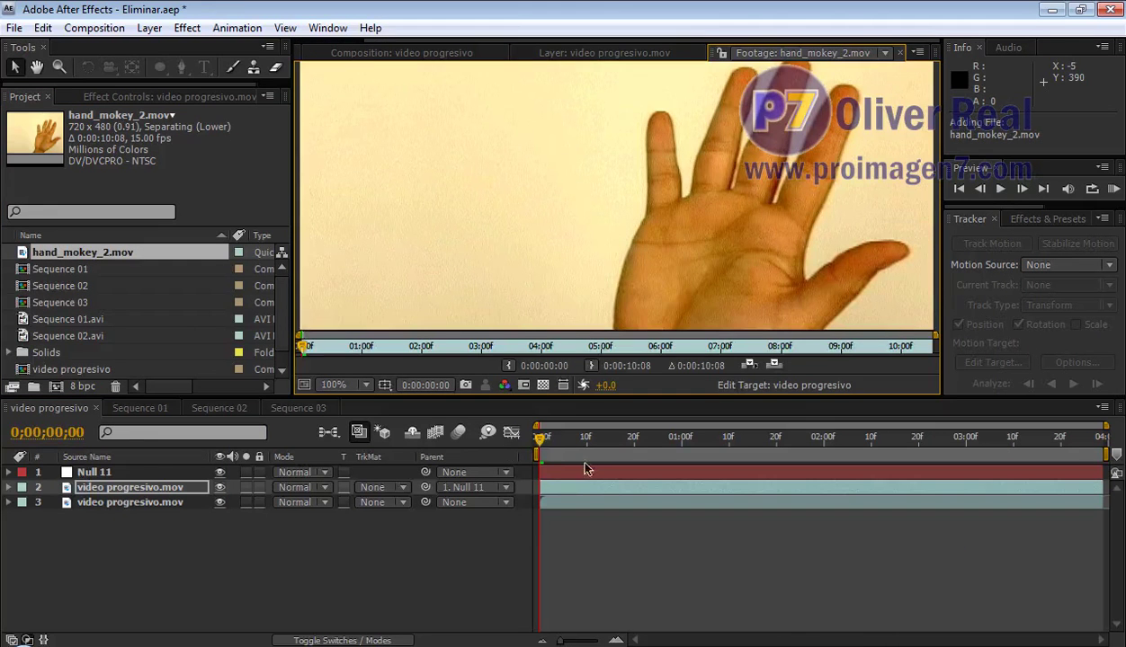
{"action": "mouse_move", "coordinate": [538, 440]}
{"action": "left_mouse_down"}
{"action": "mouse_move", "coordinate": [566, 445]}
{"action": "mouse_move", "coordinate": [538, 441]}
{"action": "left_mouse_up"}
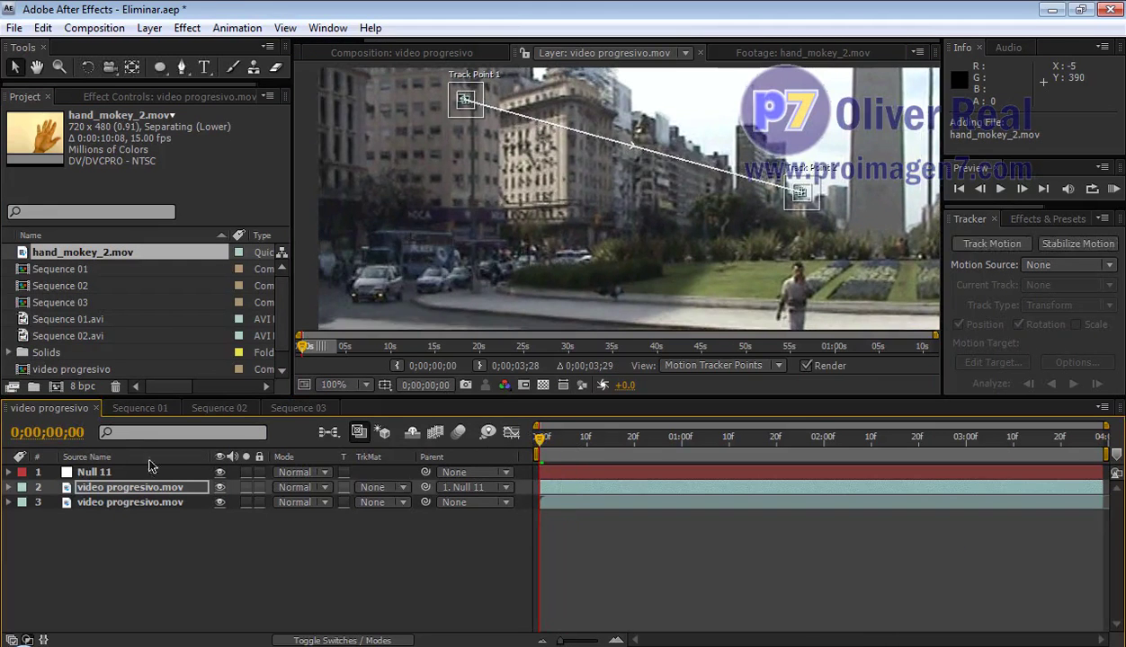
{"action": "left_click", "coordinate": [791, 52]}
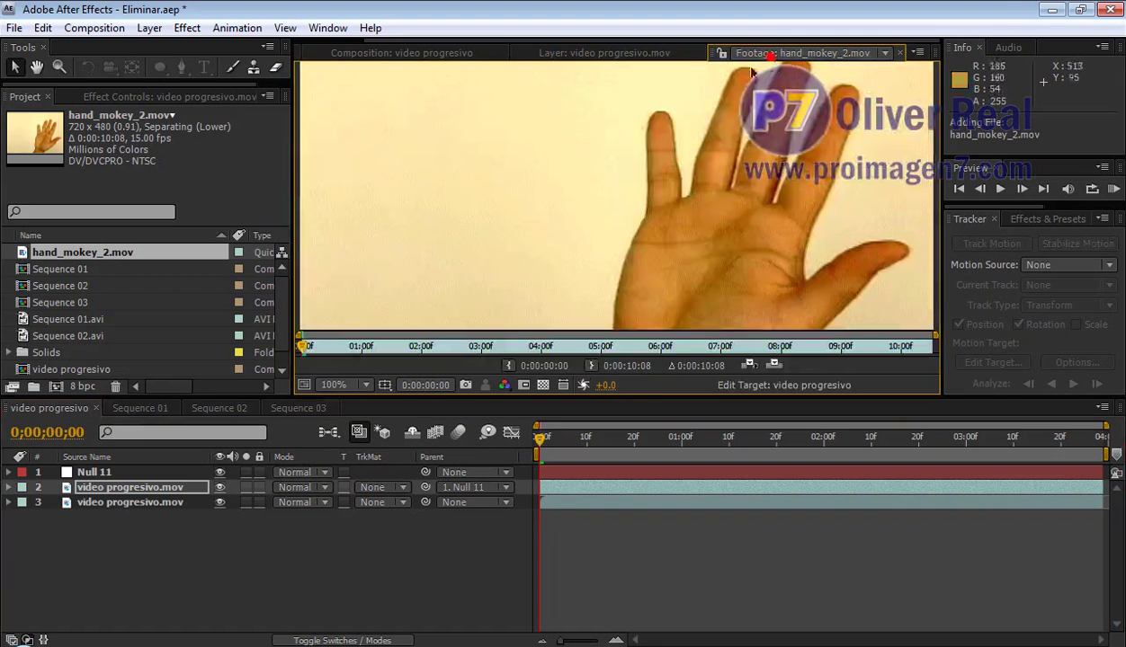
{"action": "mouse_move", "coordinate": [307, 349]}
{"action": "left_mouse_down"}
{"action": "mouse_move", "coordinate": [538, 348]}
{"action": "mouse_move", "coordinate": [855, 414]}
{"action": "mouse_move", "coordinate": [426, 369]}
{"action": "mouse_move", "coordinate": [282, 386]}
{"action": "left_mouse_up"}
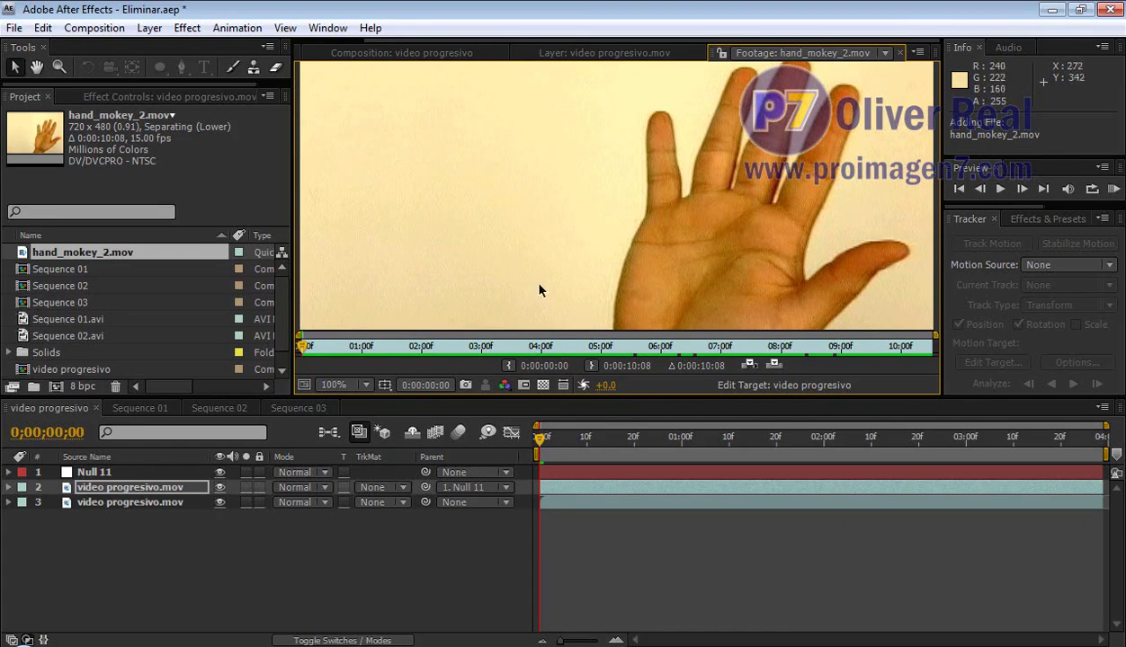
{"action": "mouse_move", "coordinate": [303, 354]}
{"action": "left_mouse_down"}
{"action": "mouse_move", "coordinate": [957, 409]}
{"action": "mouse_move", "coordinate": [455, 364]}
{"action": "left_mouse_up"}
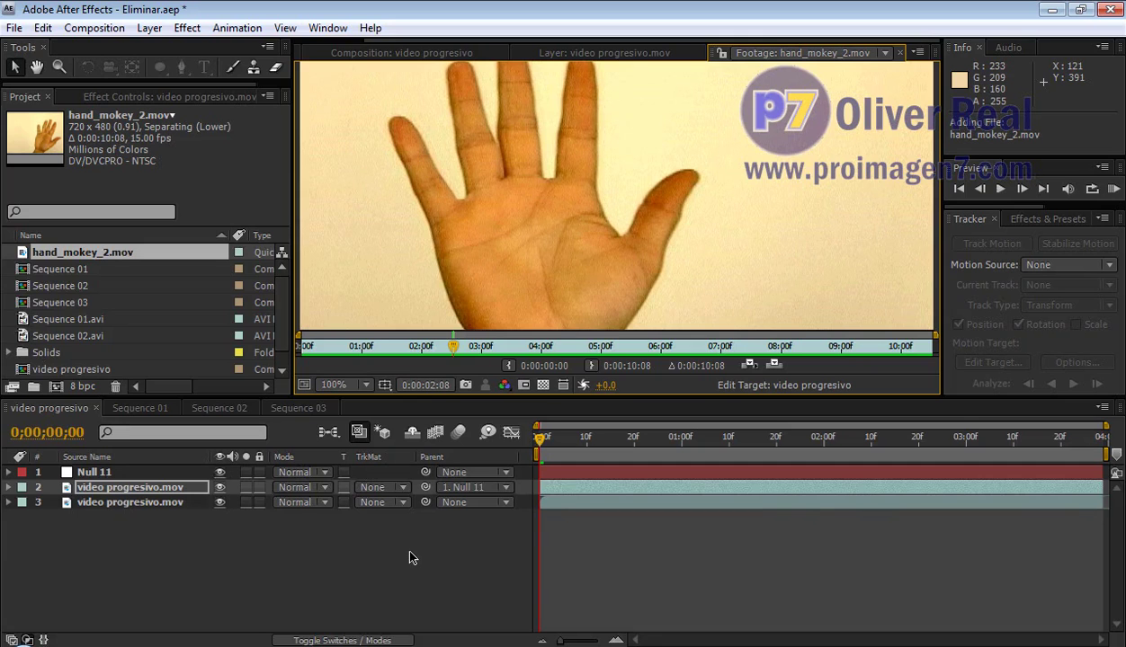
Show the video progresivo composition and scrub its street footage to the end, then back to 0;00;00;00.
{"action": "left_click", "coordinate": [59, 407]}
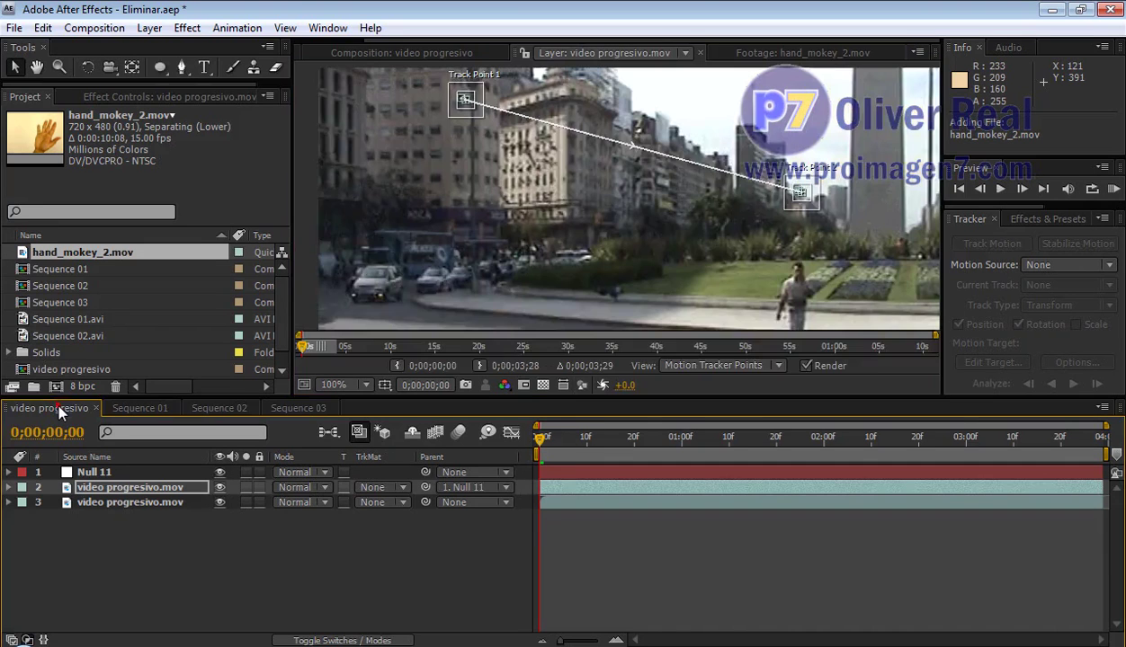
{"action": "left_click", "coordinate": [567, 437]}
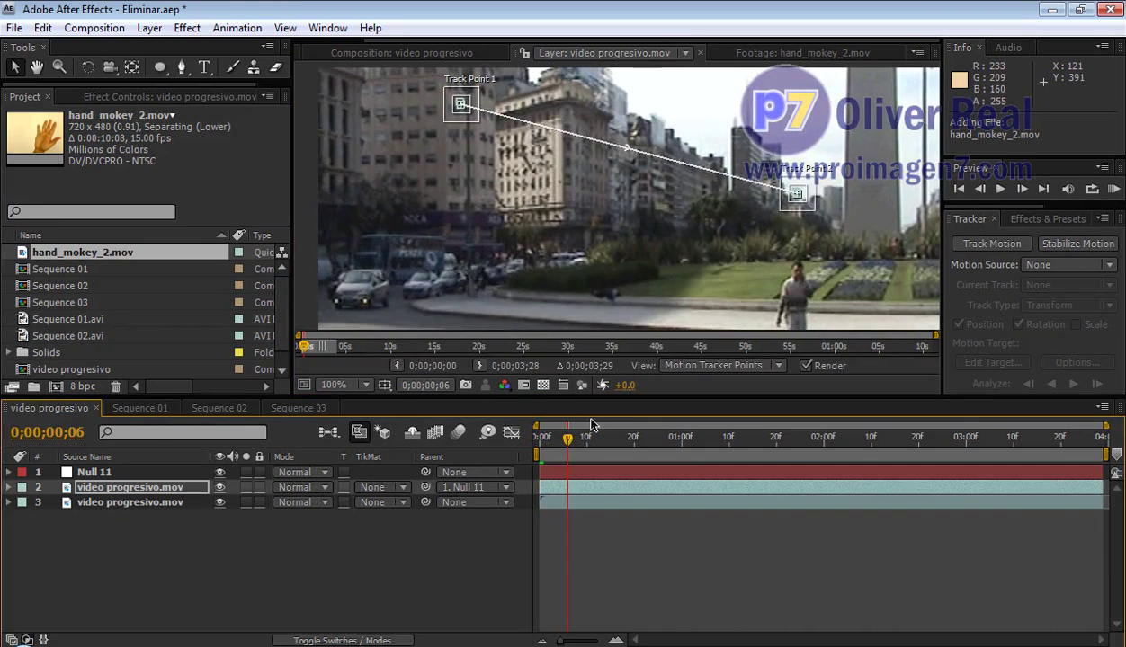
{"action": "left_click", "coordinate": [442, 53]}
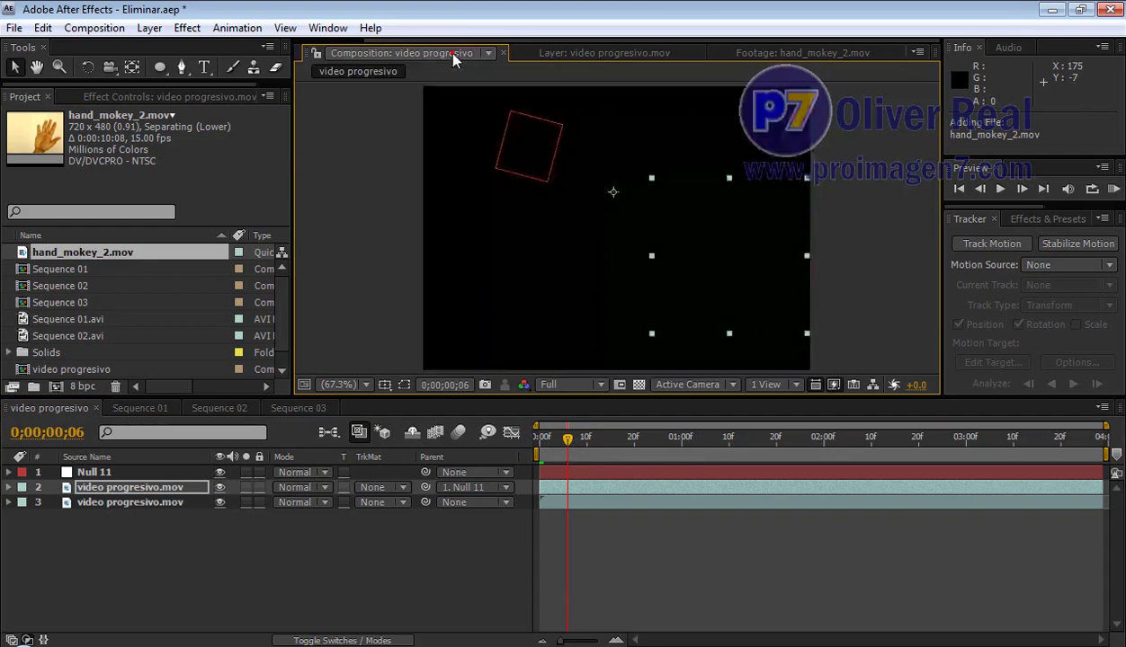
{"action": "mouse_move", "coordinate": [568, 447]}
{"action": "left_mouse_down"}
{"action": "mouse_move", "coordinate": [1123, 492]}
{"action": "mouse_move", "coordinate": [676, 478]}
{"action": "mouse_move", "coordinate": [734, 478]}
{"action": "left_mouse_up"}
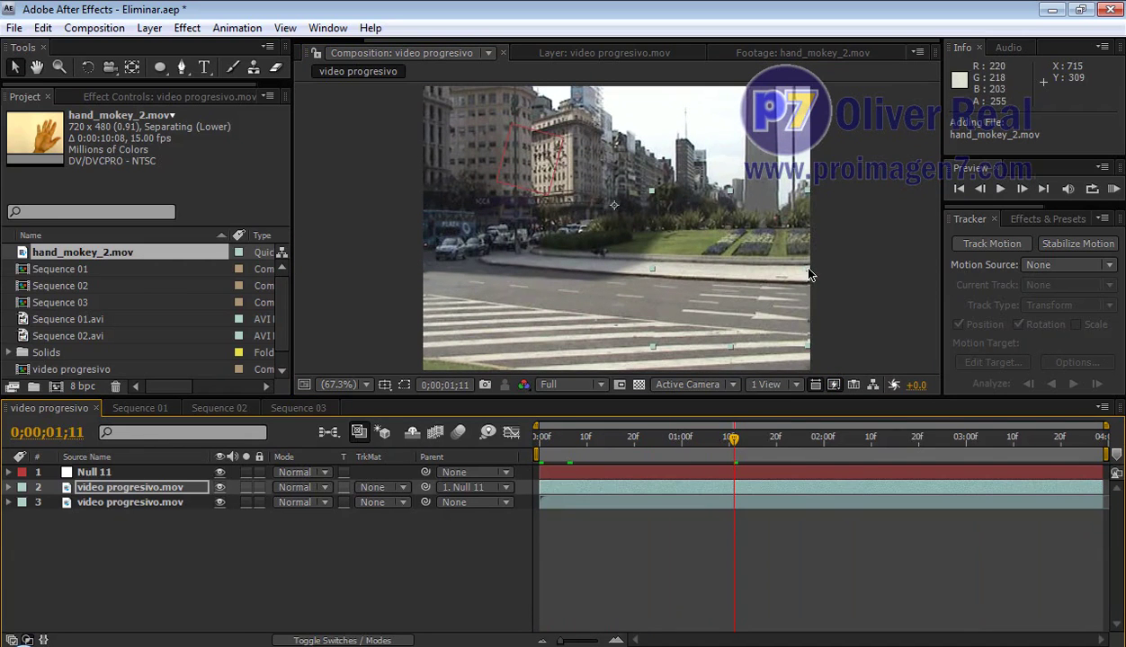
{"action": "mouse_move", "coordinate": [664, 450]}
{"action": "left_mouse_down"}
{"action": "mouse_move", "coordinate": [893, 449]}
{"action": "mouse_move", "coordinate": [506, 445]}
{"action": "left_mouse_up"}
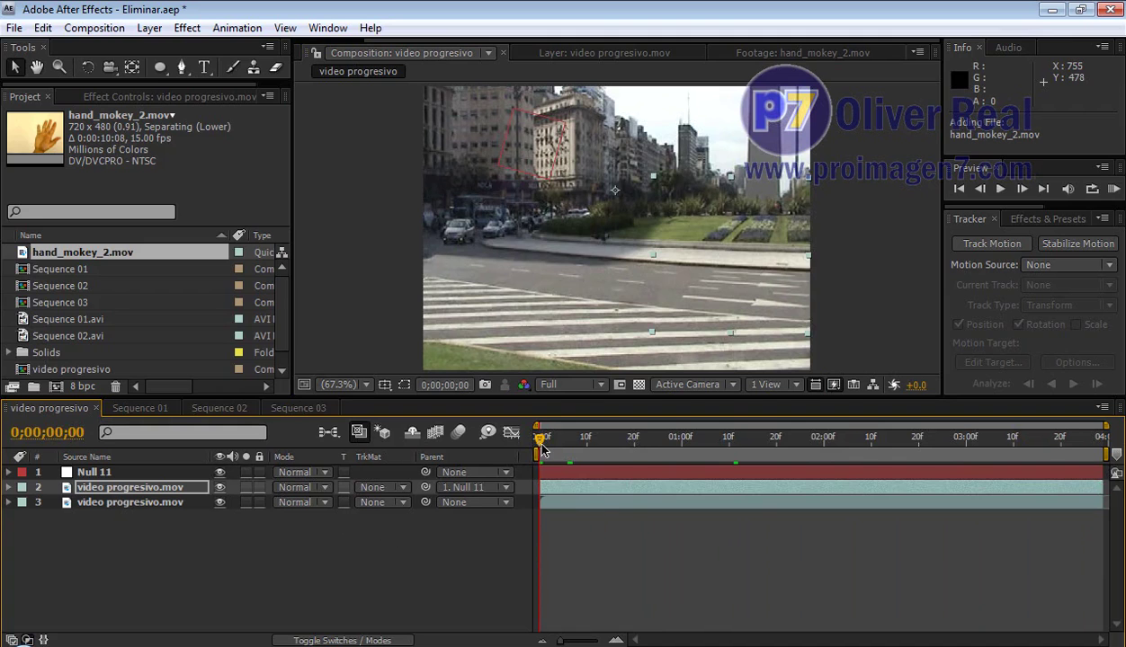
{"action": "left_click_drag", "start_coordinate": [539, 441], "coordinate": [422, 469]}
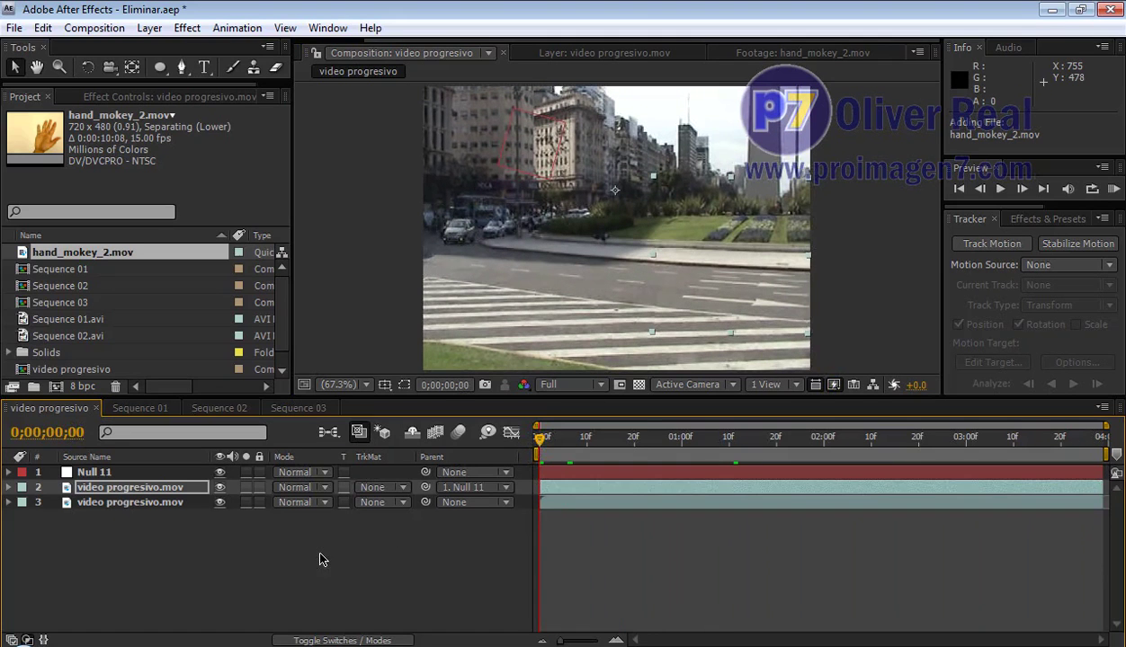